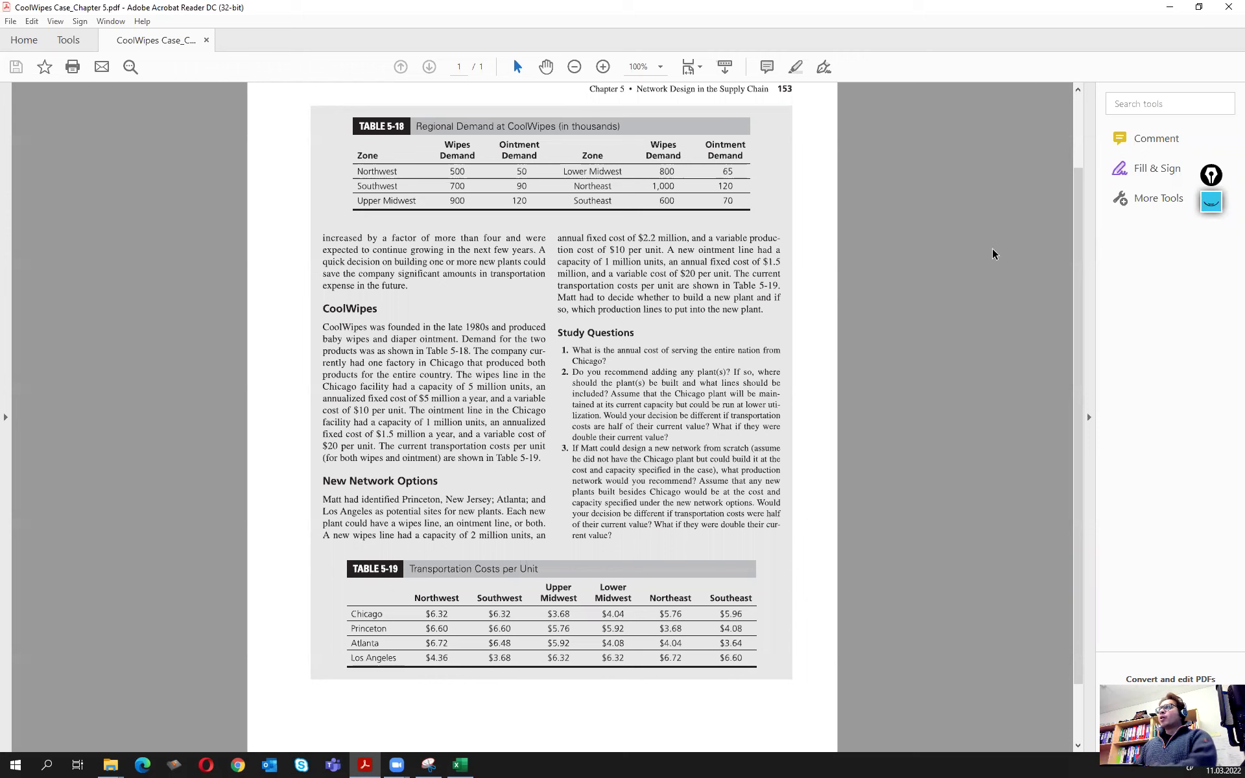
Clear all old pen annotations from the case page and select the freehand pen of the screen-drawing tool.
{"action": "left_click", "coordinate": [1210, 201]}
{"action": "mouse_move", "coordinate": [1218, 271]}
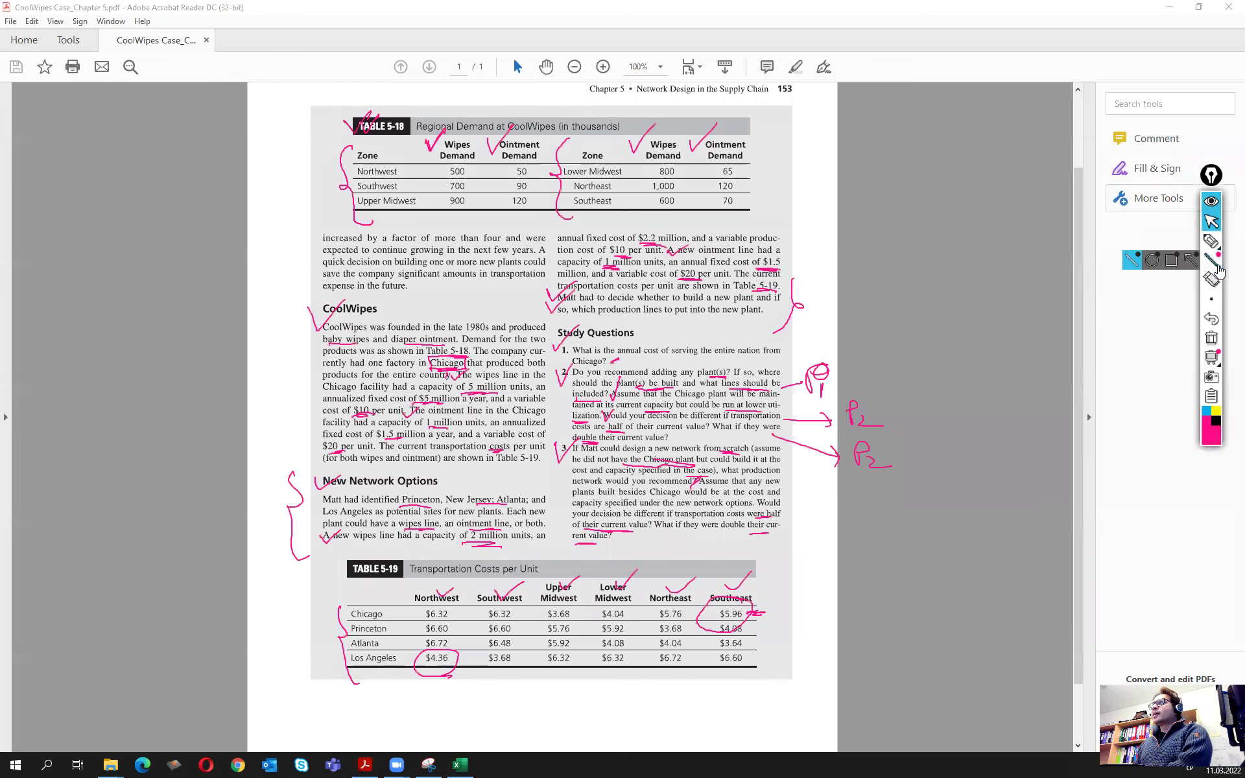
{"action": "left_click", "coordinate": [1212, 337]}
{"action": "mouse_move", "coordinate": [1212, 299]}
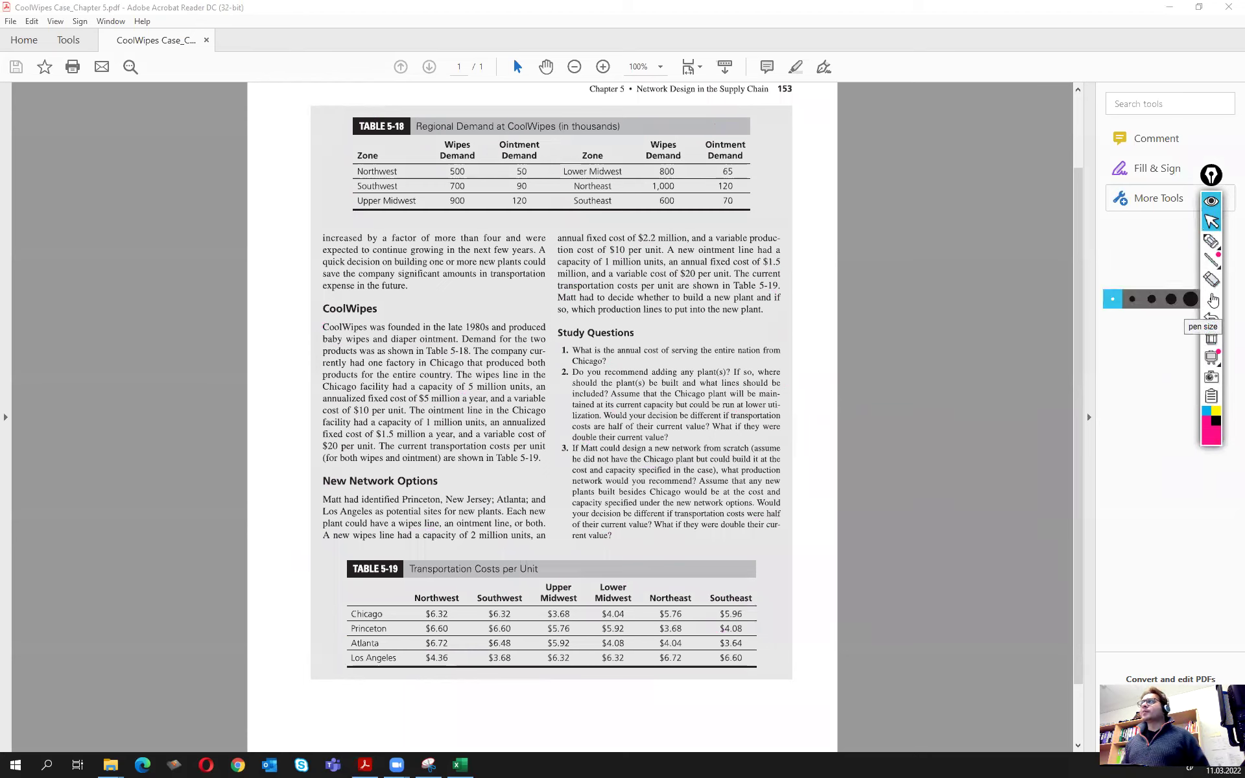
{"action": "left_click", "coordinate": [1211, 241]}
{"action": "mouse_move", "coordinate": [1211, 356]}
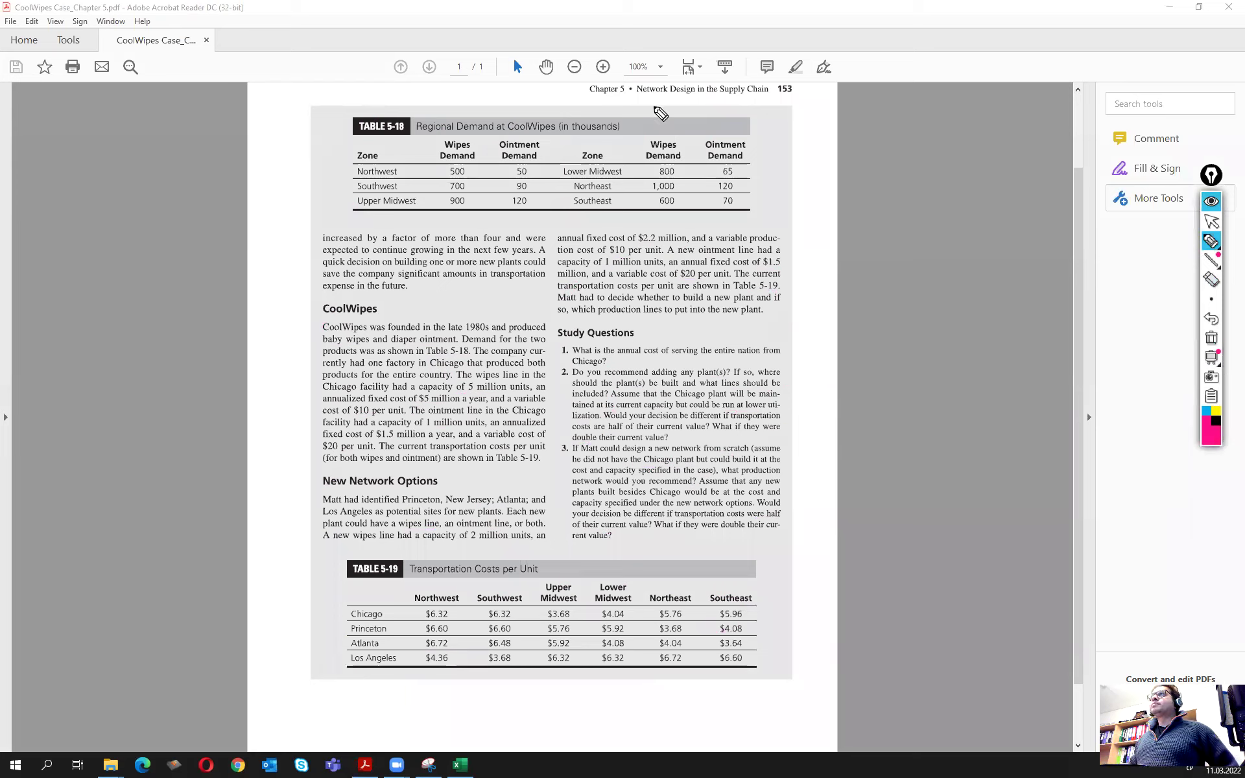
Draw tick marks beside study question 2 and the first paragraph under New Network Options.
{"action": "mouse_move", "coordinate": [554, 375]}
{"action": "left_mouse_down"}
{"action": "mouse_move", "coordinate": [560, 384]}
{"action": "mouse_move", "coordinate": [578, 367]}
{"action": "left_mouse_up"}
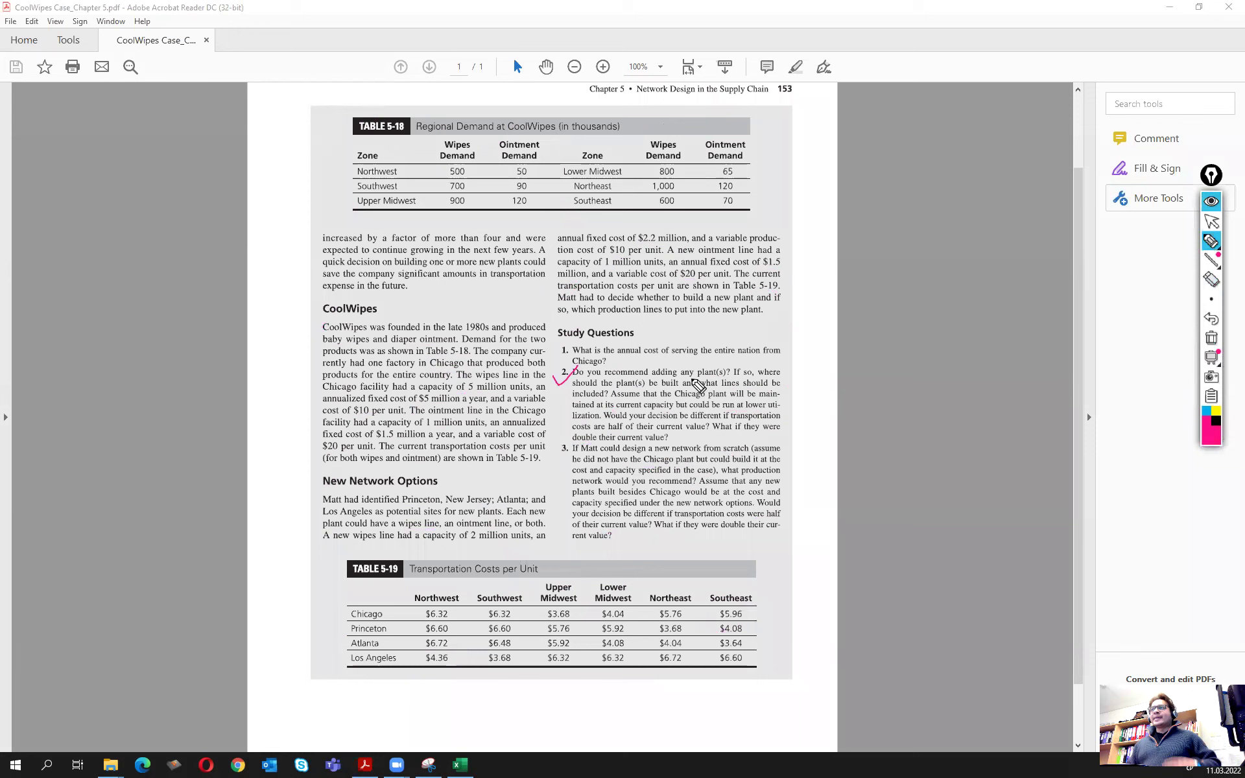
{"action": "left_click", "coordinate": [305, 498]}
{"action": "left_click_drag", "start_coordinate": [305, 499], "coordinate": [331, 486]}
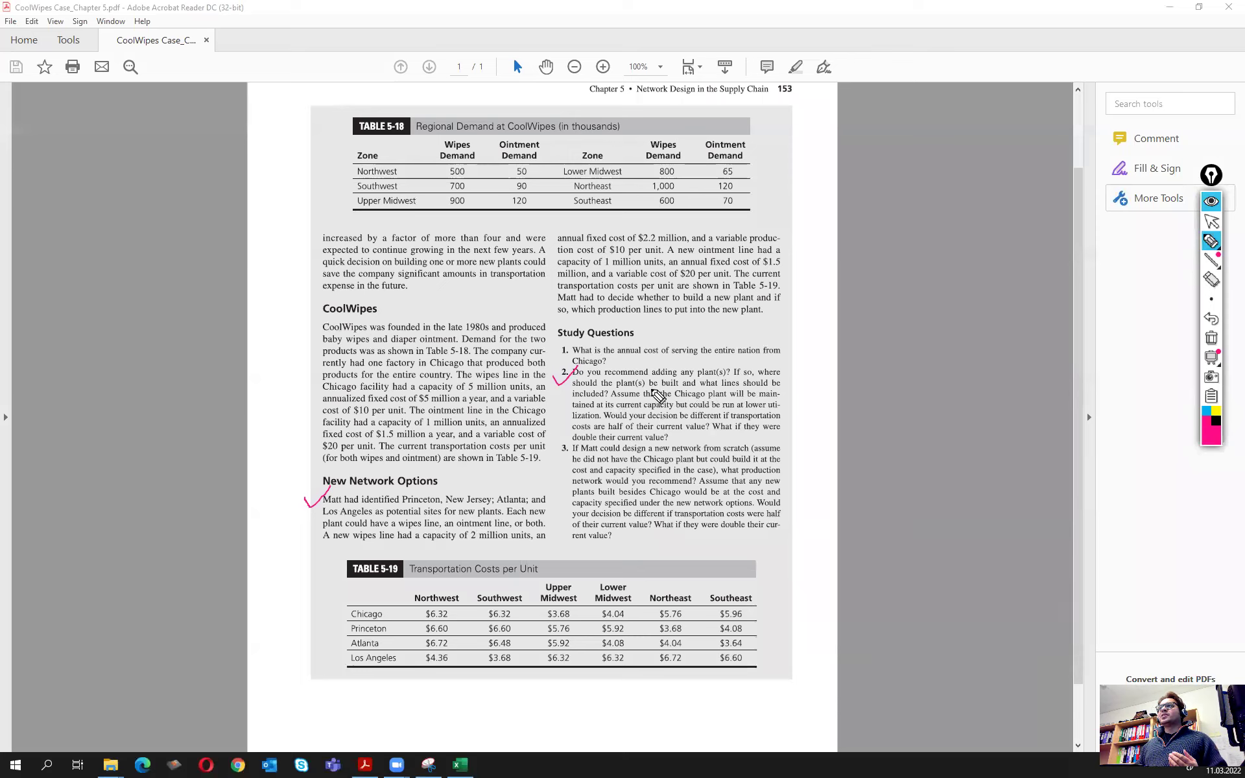
In question 2, underline "be built and what" and "current capacity", and tick the sentences starting with "Assume" and "Would your decision".
{"action": "left_click_drag", "start_coordinate": [649, 388], "coordinate": [722, 388]}
{"action": "left_click_drag", "start_coordinate": [603, 396], "coordinate": [616, 393]}
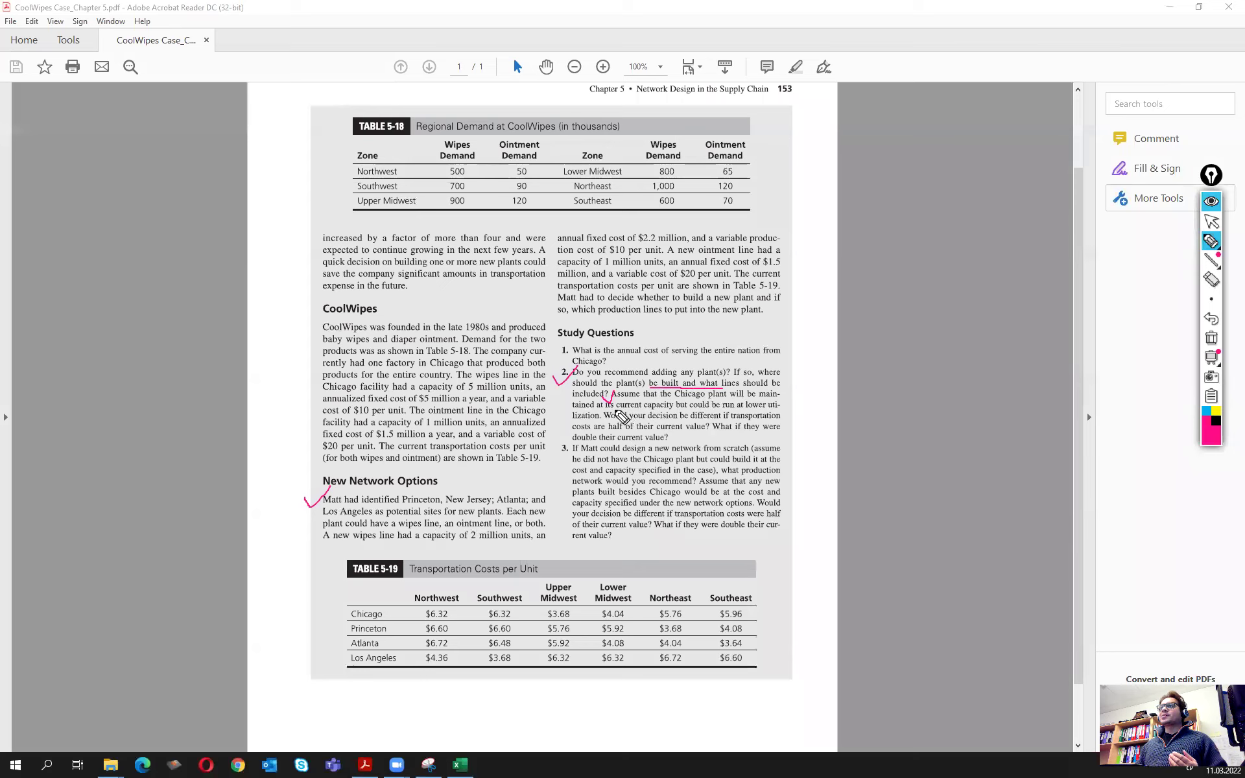
{"action": "left_click_drag", "start_coordinate": [615, 410], "coordinate": [672, 410]}
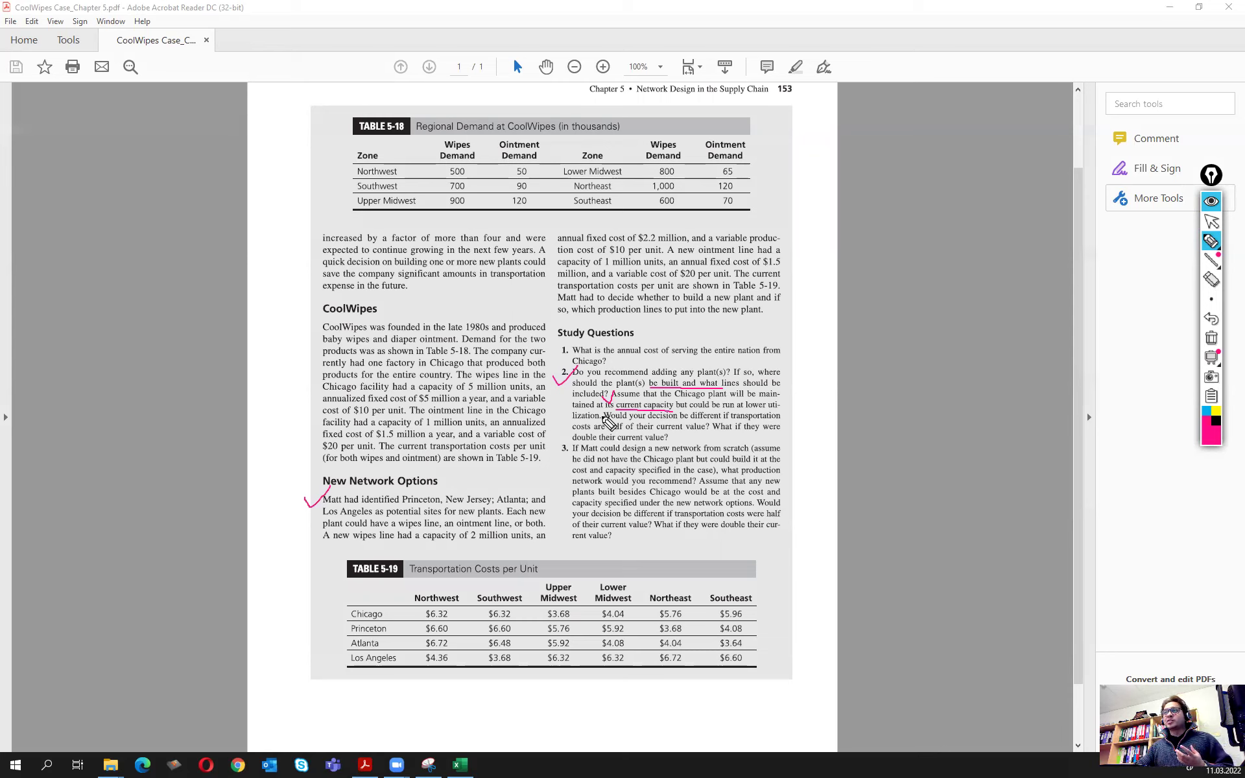
{"action": "left_click_drag", "start_coordinate": [603, 415], "coordinate": [627, 404]}
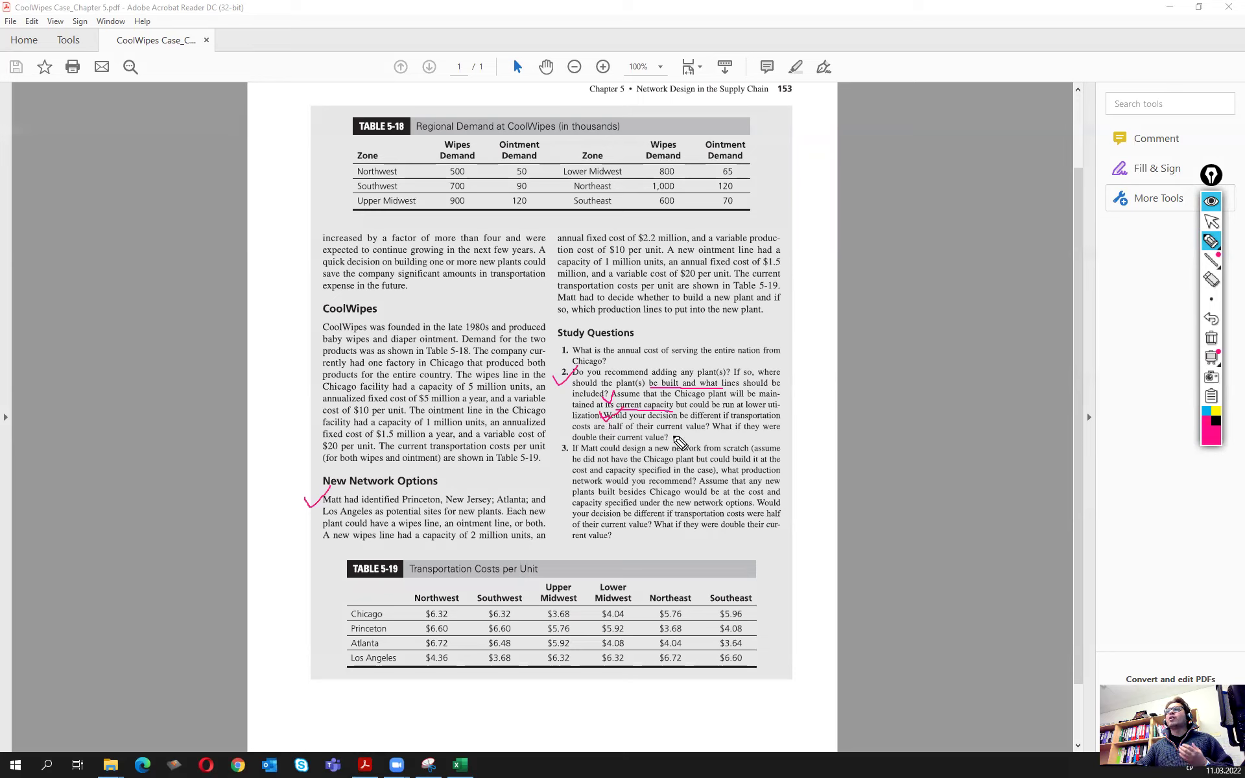
Tick Table 5-19 and the "What if they were double" sentence in question 2, and hide the annotations.
{"action": "mouse_move", "coordinate": [338, 576]}
{"action": "left_mouse_down"}
{"action": "mouse_move", "coordinate": [349, 595]}
{"action": "mouse_move", "coordinate": [379, 566]}
{"action": "left_mouse_up"}
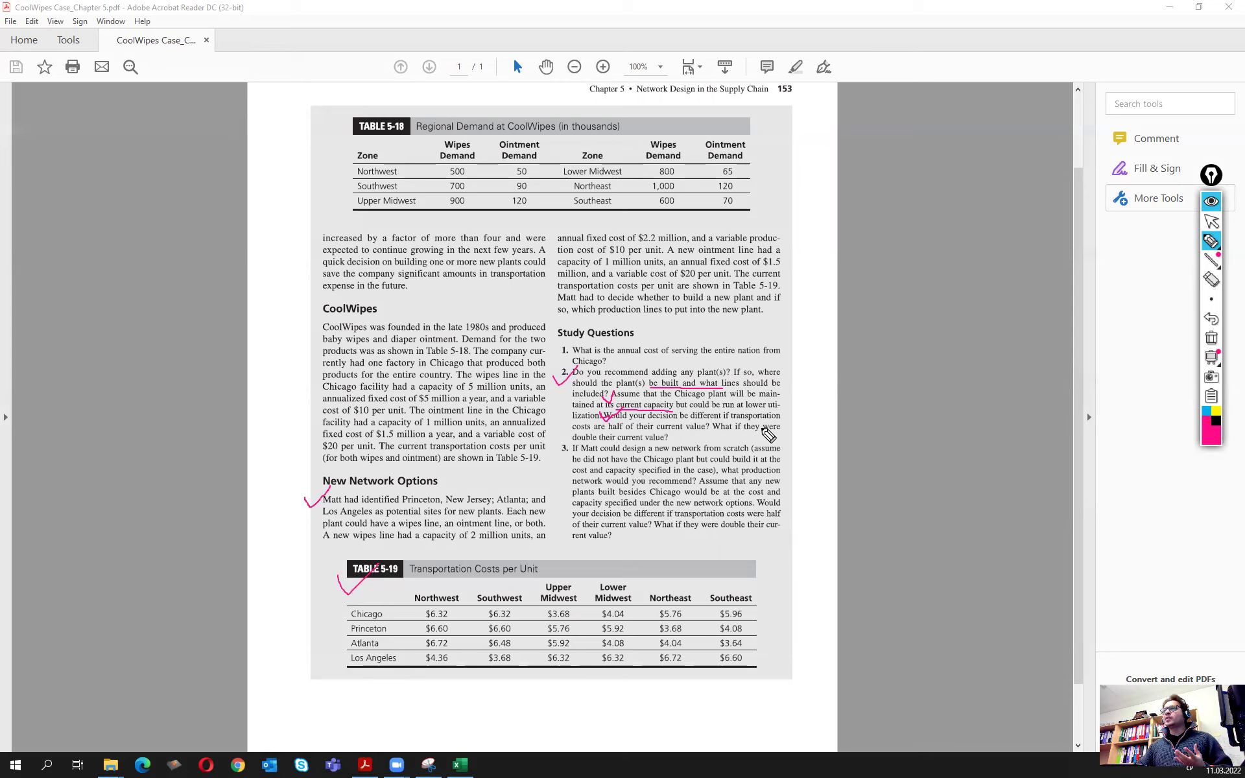
{"action": "left_click_drag", "start_coordinate": [705, 425], "coordinate": [719, 412]}
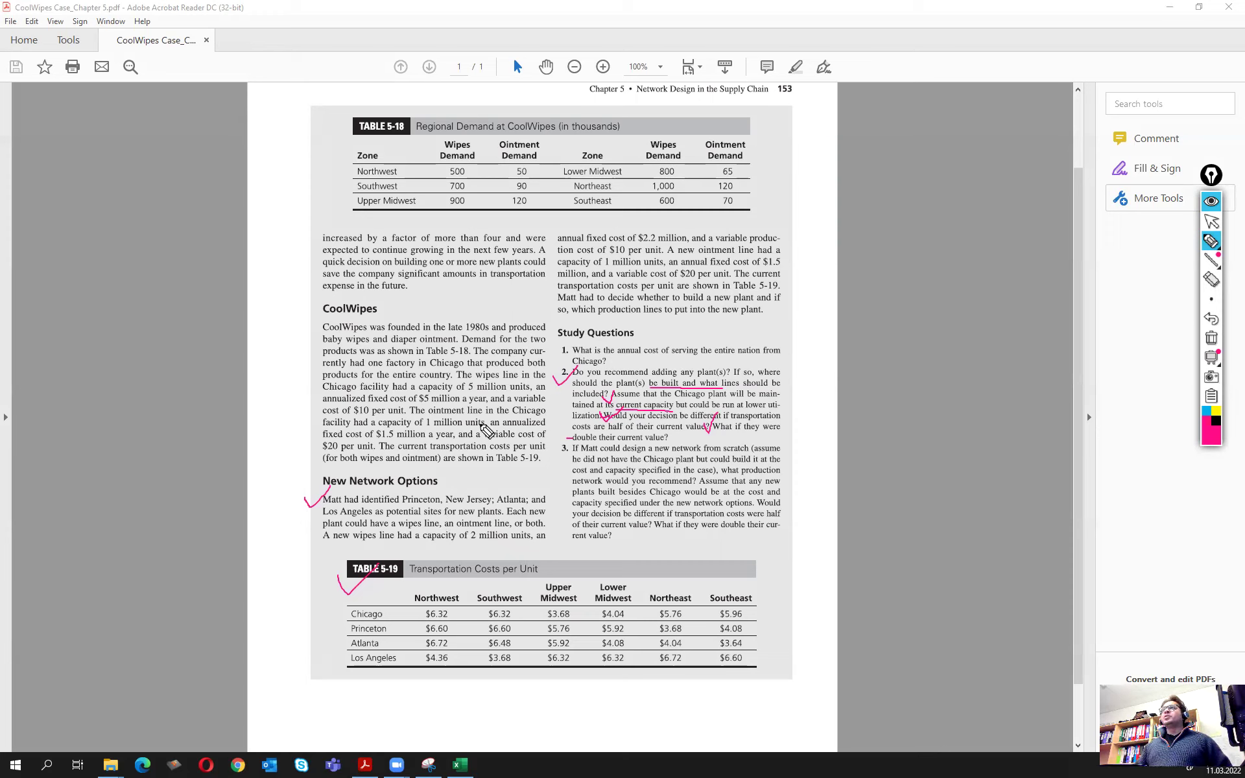
{"action": "left_click", "coordinate": [1210, 201]}
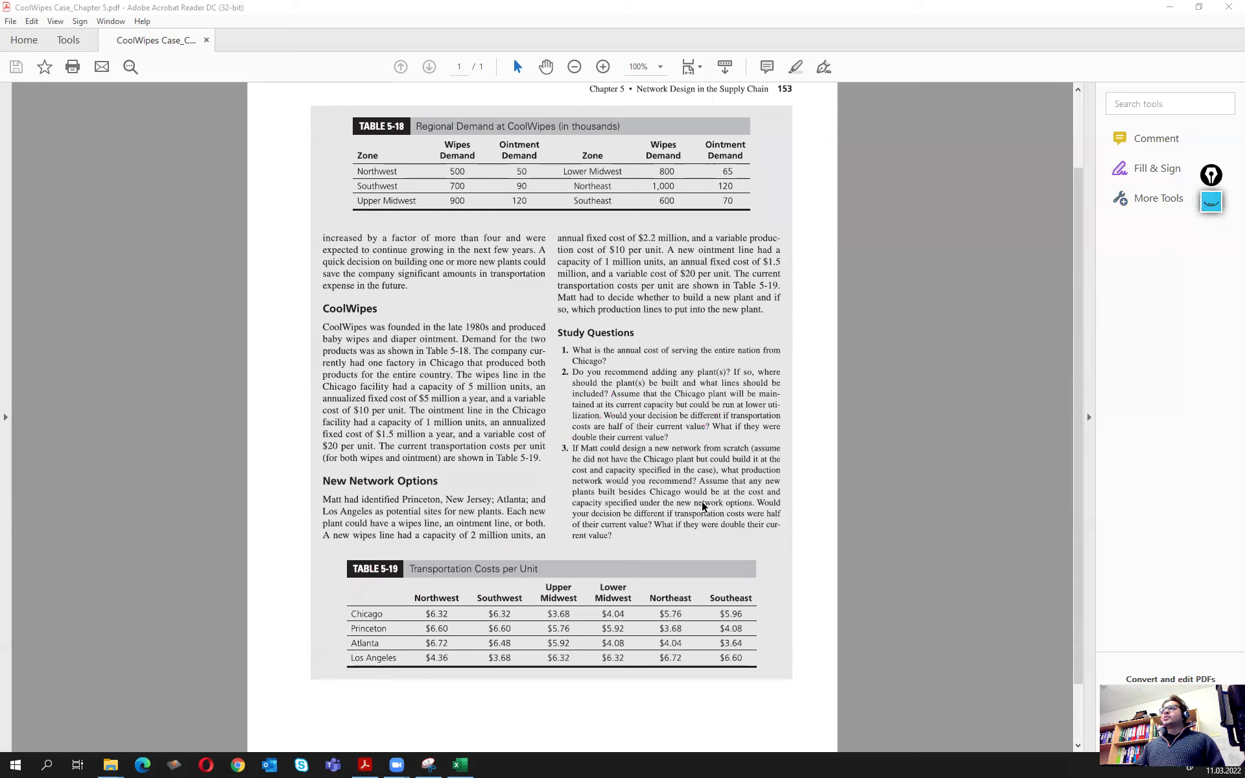
Switch to the CoolWipes Excel workbook and create a copy of the Q1 sheet at the end.
{"action": "left_click", "coordinate": [459, 765]}
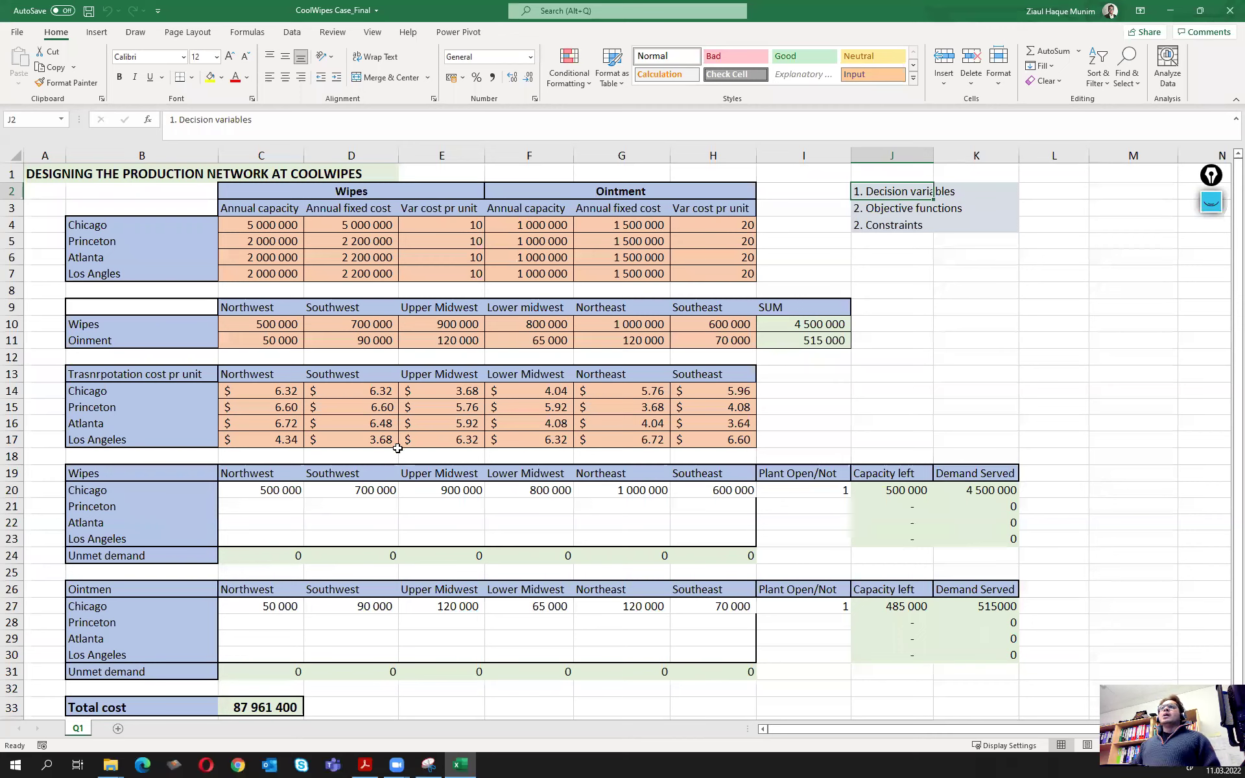
{"action": "right_click", "coordinate": [85, 731]}
{"action": "left_click", "coordinate": [146, 607]}
{"action": "left_click", "coordinate": [91, 612]}
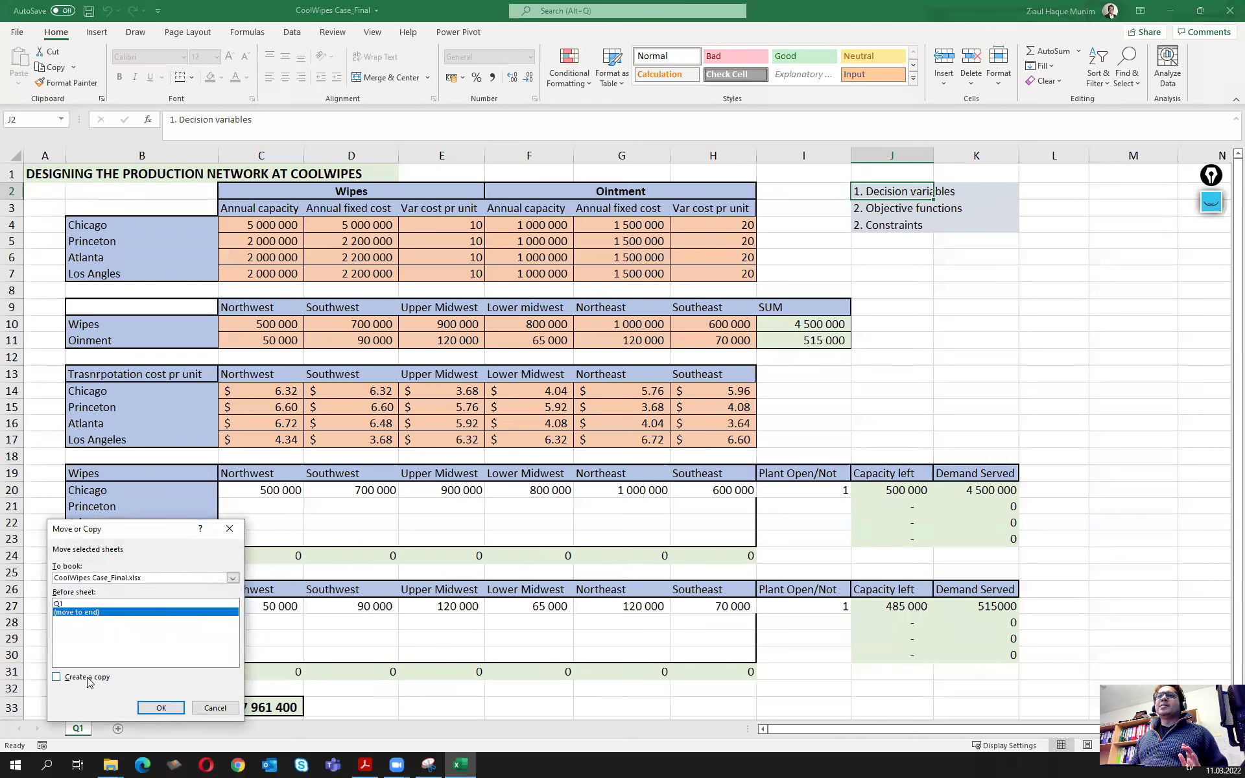
{"action": "left_click", "coordinate": [88, 676]}
{"action": "left_click", "coordinate": [161, 707]}
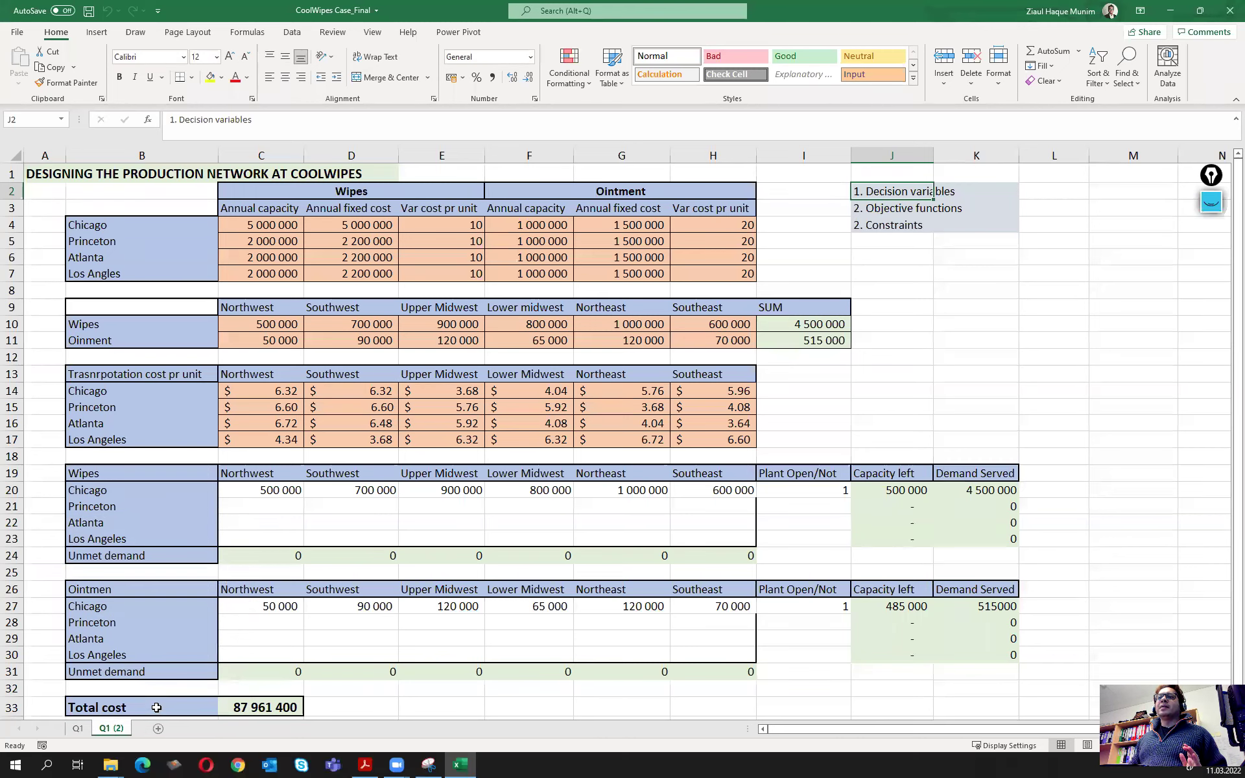
Rename the copied sheet as Q2-p1.
{"action": "right_click", "coordinate": [116, 728]}
{"action": "left_click", "coordinate": [169, 588]}
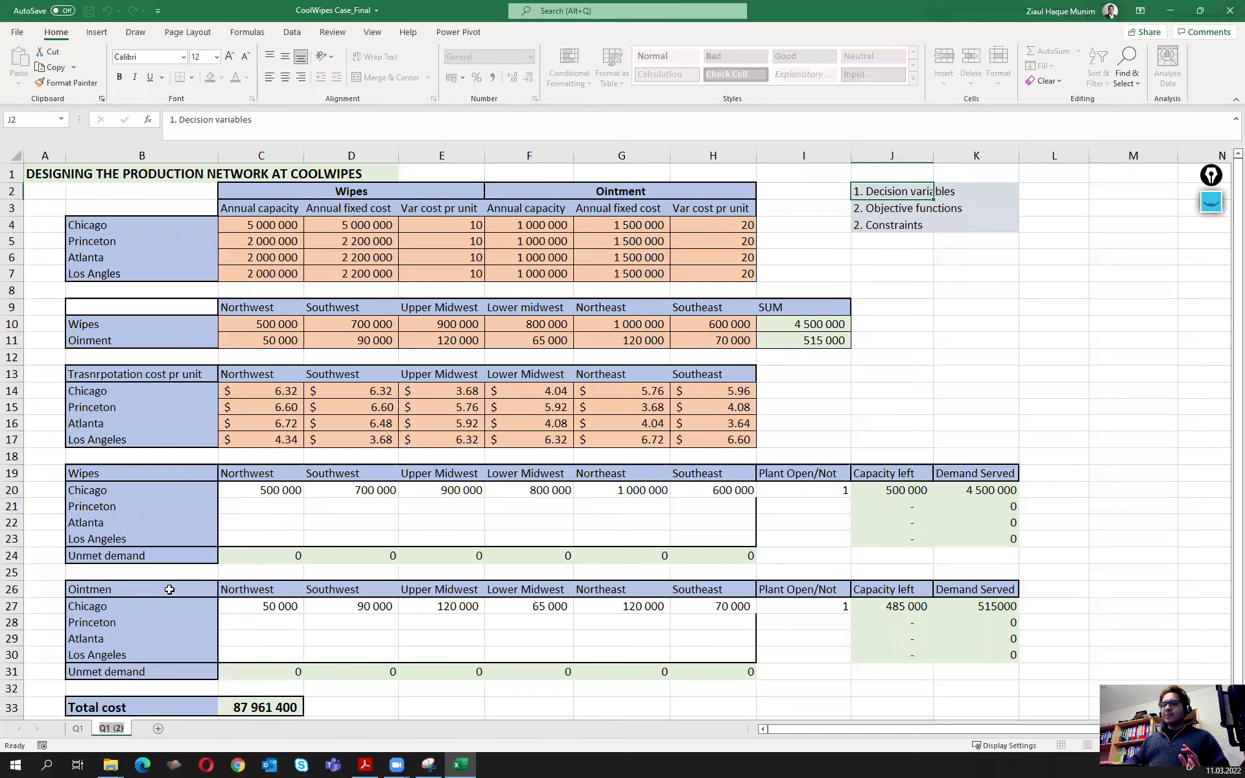
{"action": "key", "text": "End"}
{"action": "key", "text": "BackSpace"}
{"action": "key", "text": "BackSpace"}
{"action": "key", "text": "BackSpace"}
{"action": "key", "text": "BackSpace"}
{"action": "key", "text": "BackSpace"}
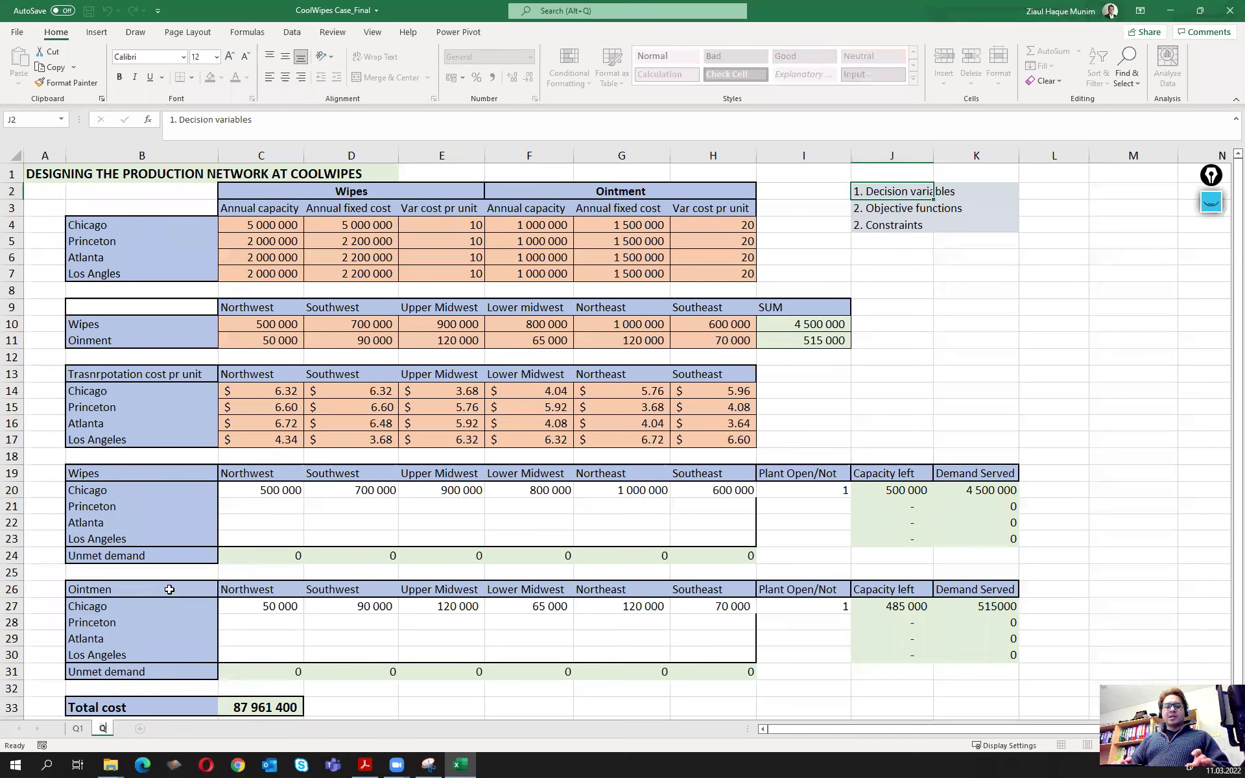
{"action": "type", "text": "2-p1"}
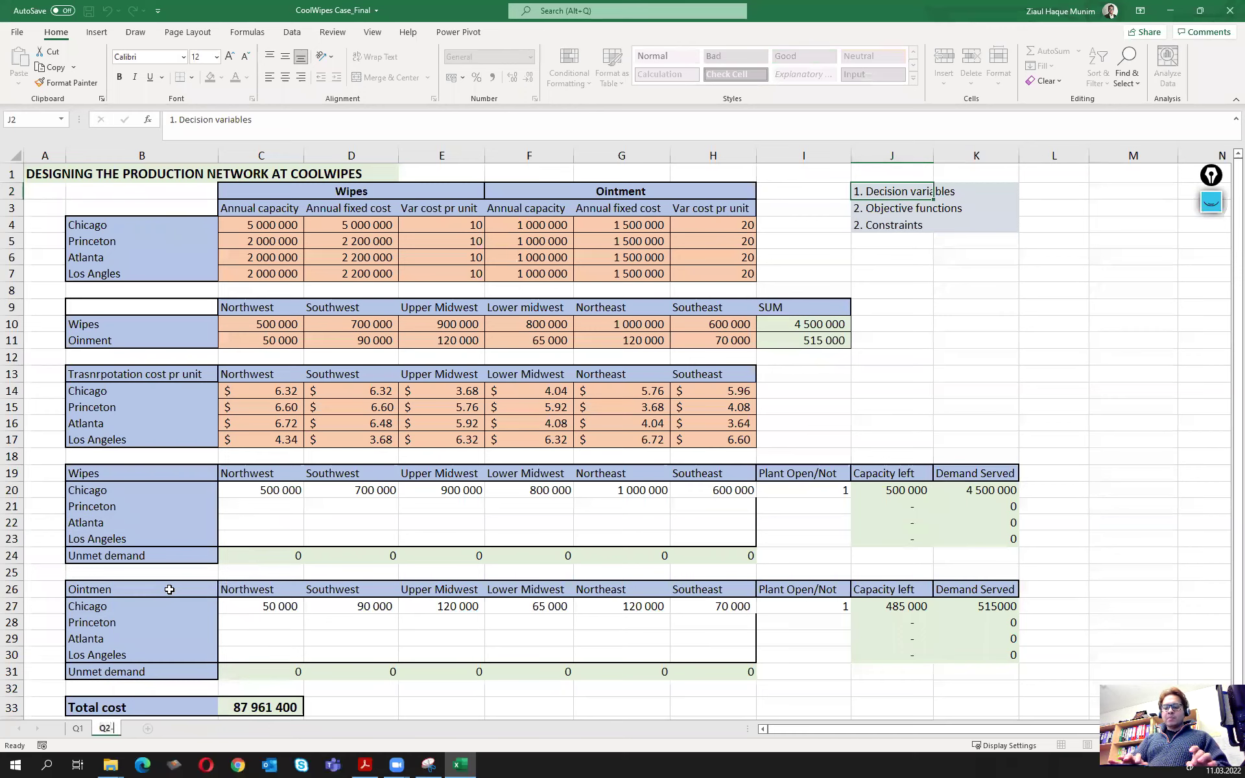
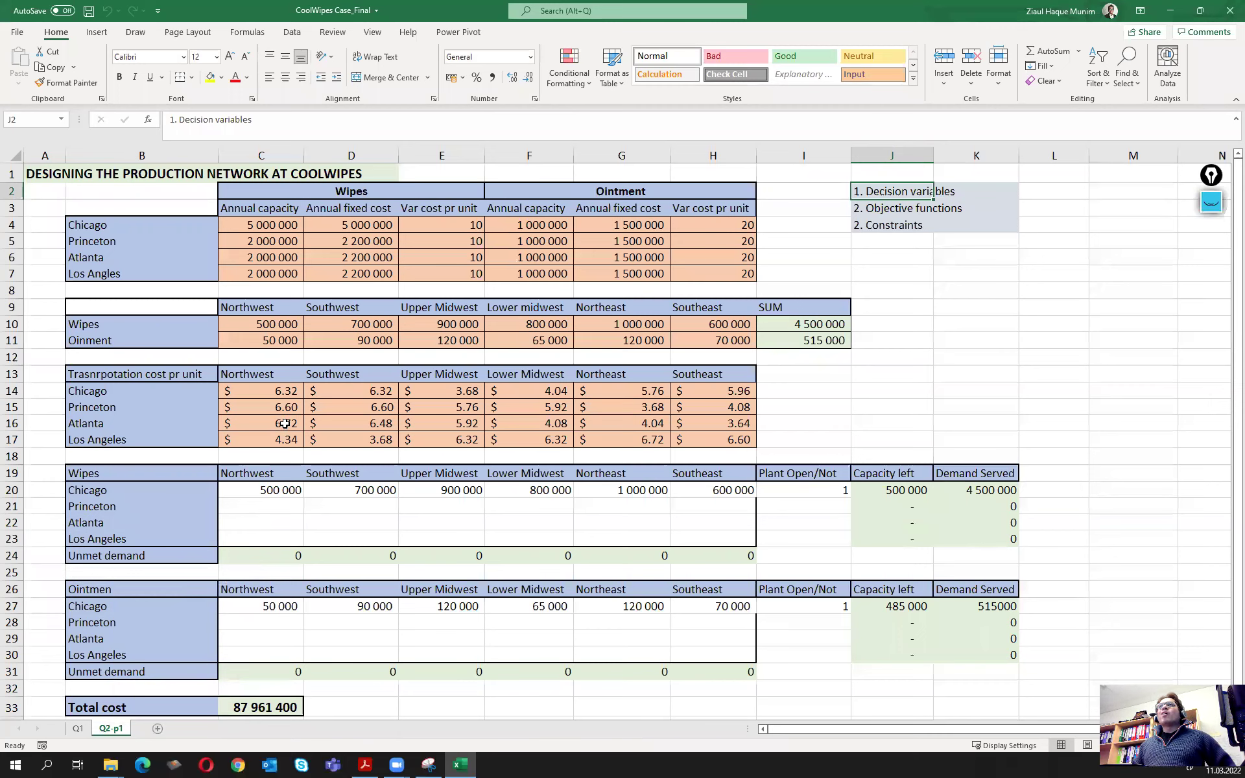
Examine the wipes annual capacities of the four plants and consult the case PDF before returning to Excel.
{"action": "left_click_drag", "start_coordinate": [275, 226], "coordinate": [284, 269]}
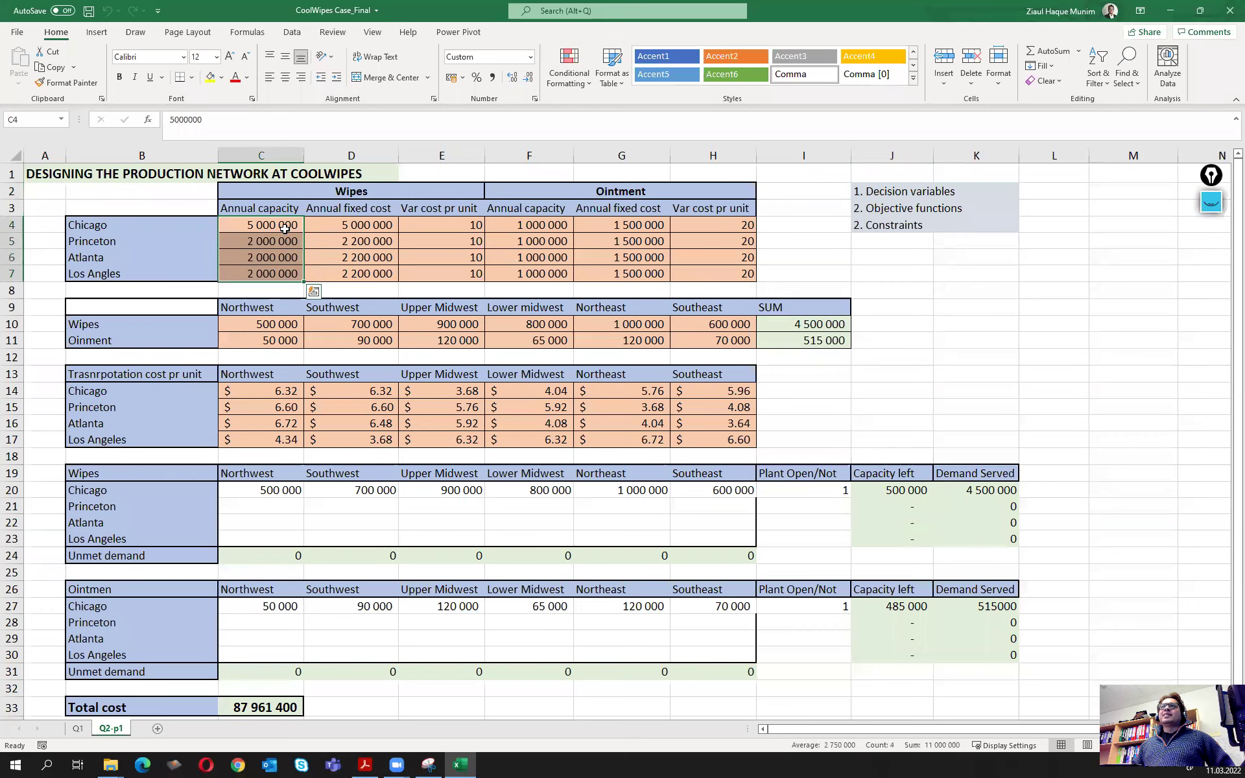
{"action": "left_click_drag", "start_coordinate": [280, 226], "coordinate": [284, 270]}
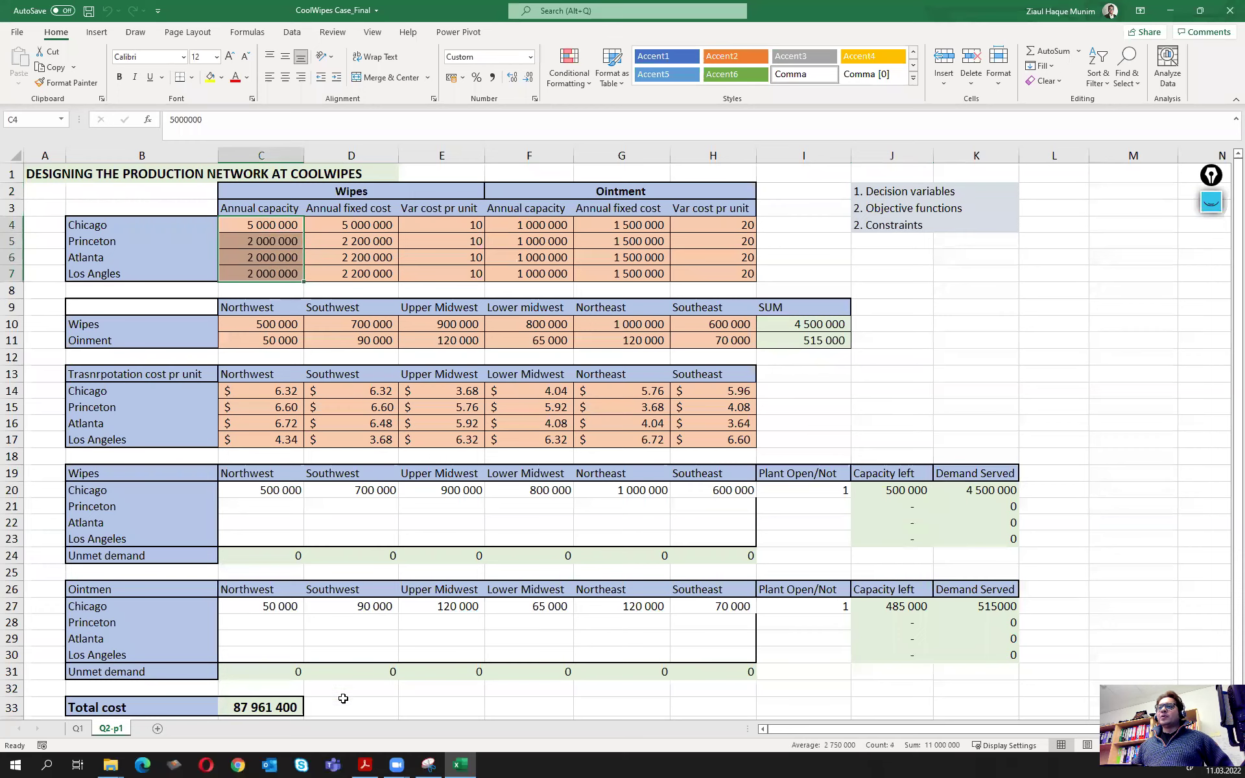
{"action": "left_click", "coordinate": [377, 764]}
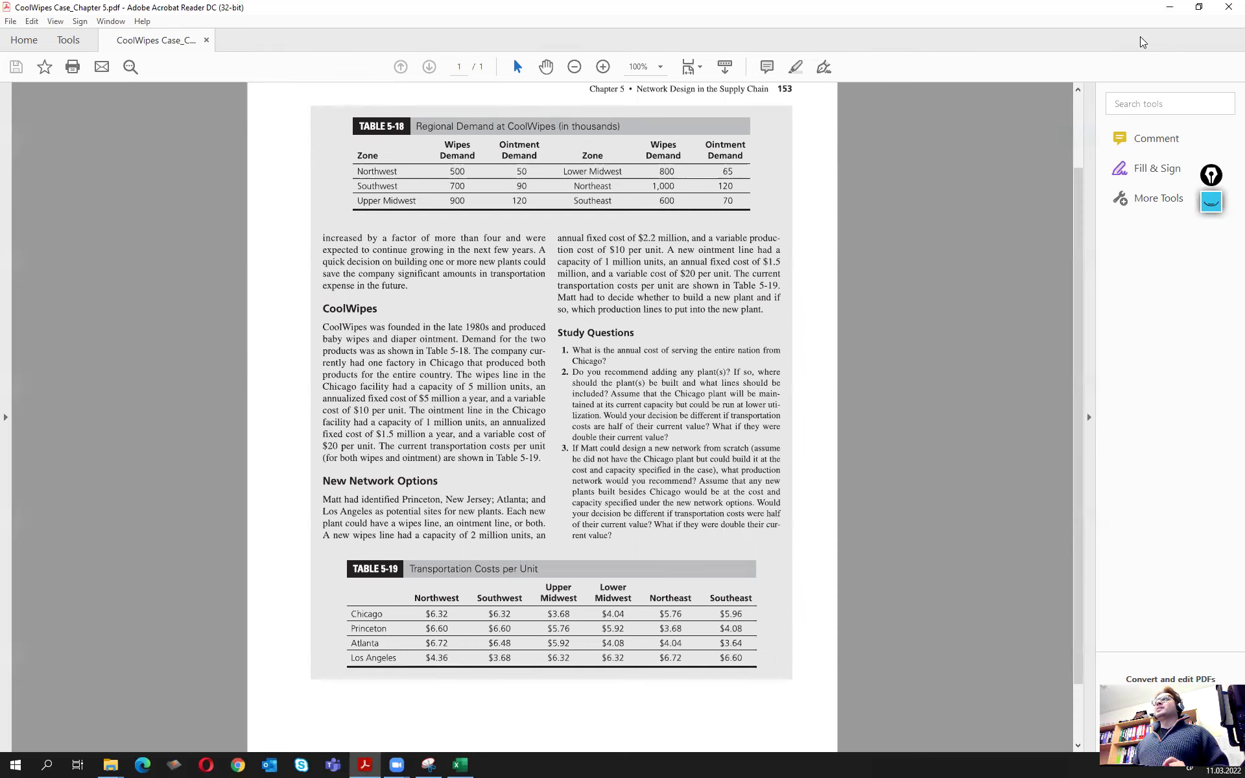
{"action": "left_click", "coordinate": [1168, 15]}
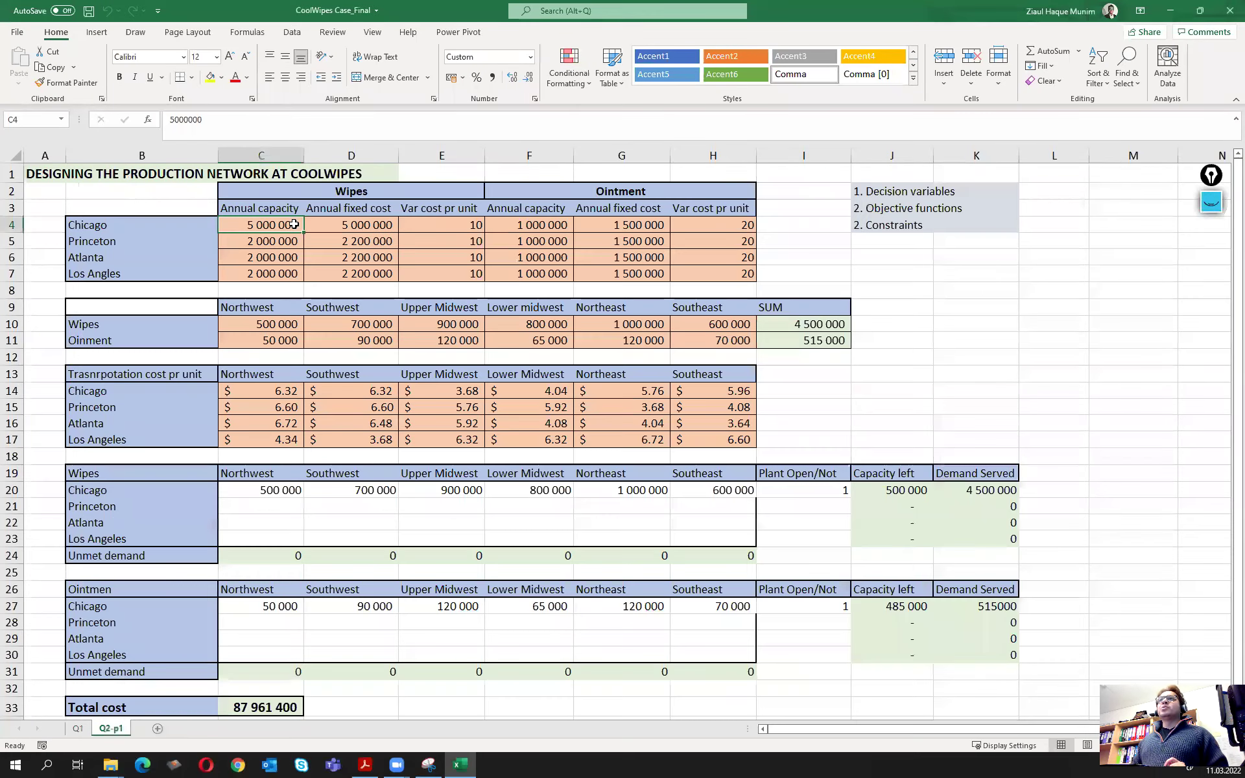
Convert the wipes annual capacity to thousands for Chicago (5000) and Princeton (2000).
{"action": "double_click", "coordinate": [295, 224]}
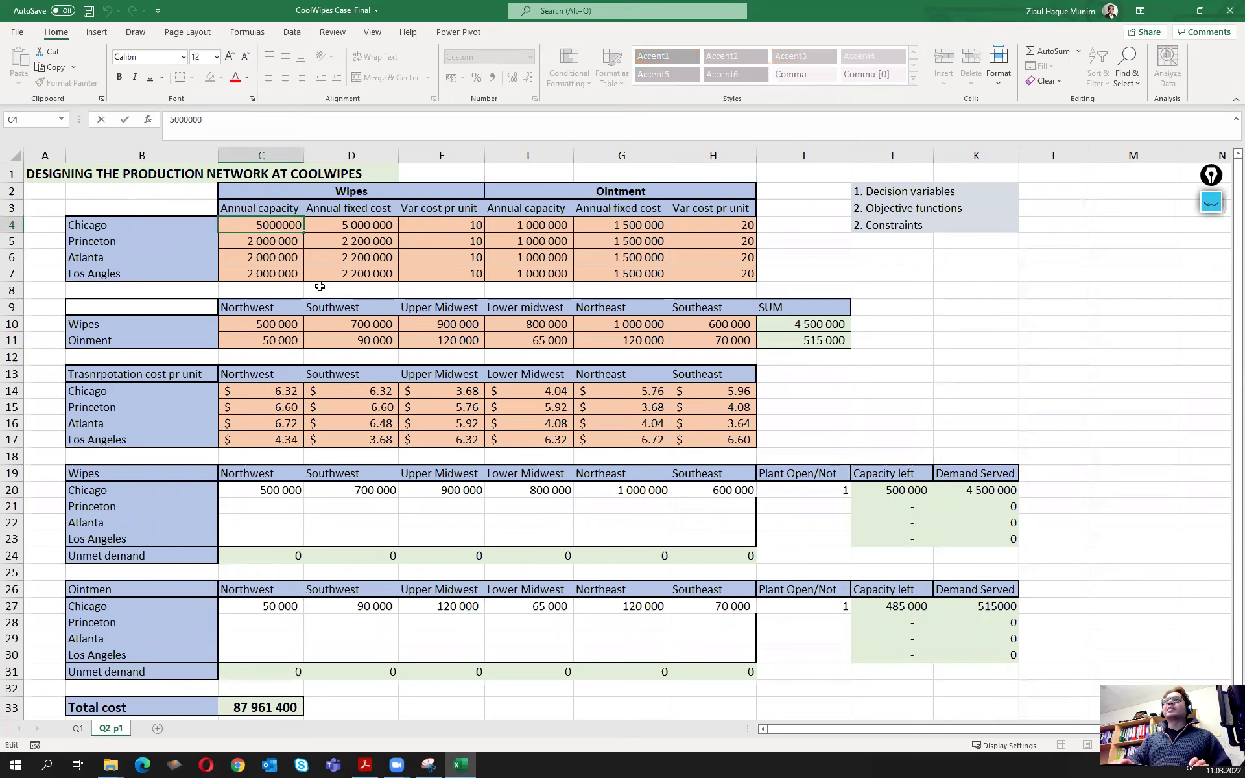
{"action": "key", "text": "BackSpace"}
{"action": "key", "text": "BackSpace"}
{"action": "key", "text": "BackSpace"}
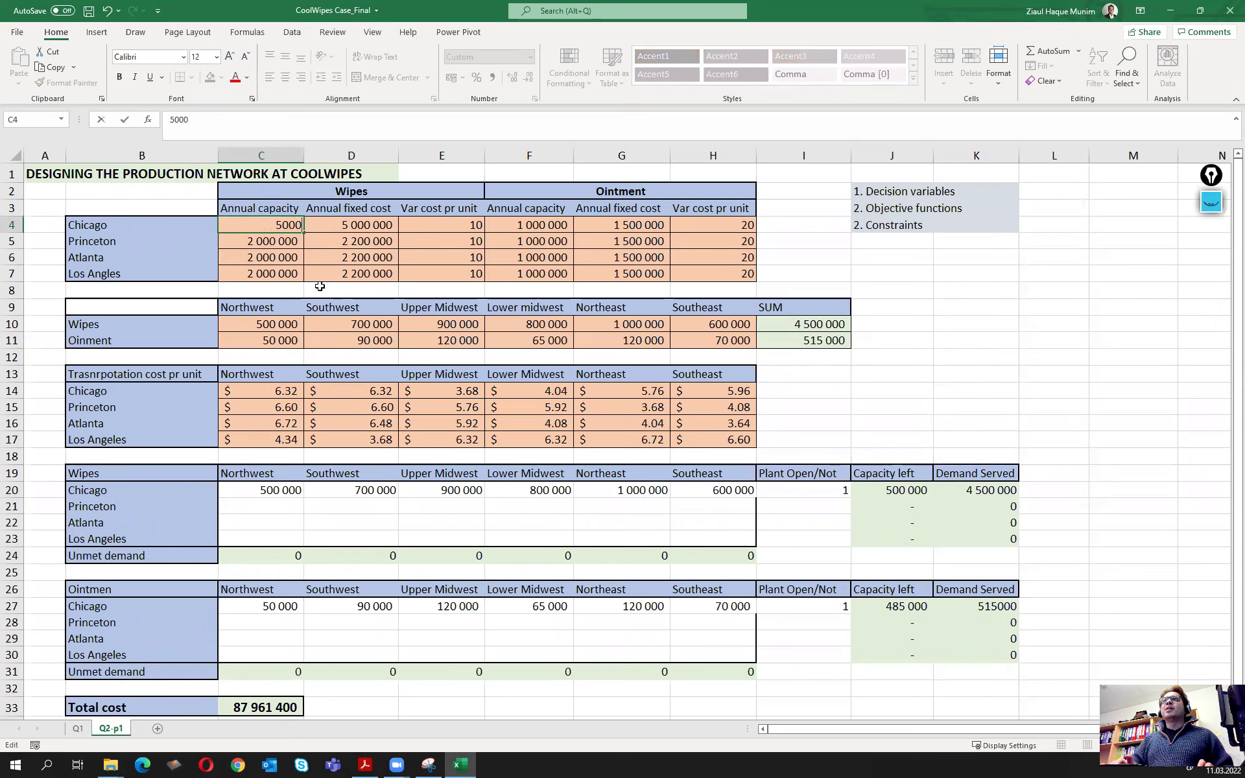
{"action": "key", "text": "Return"}
{"action": "double_click", "coordinate": [298, 243]}
{"action": "key", "text": "BackSpace"}
{"action": "key", "text": "BackSpace"}
{"action": "key", "text": "BackSpace"}
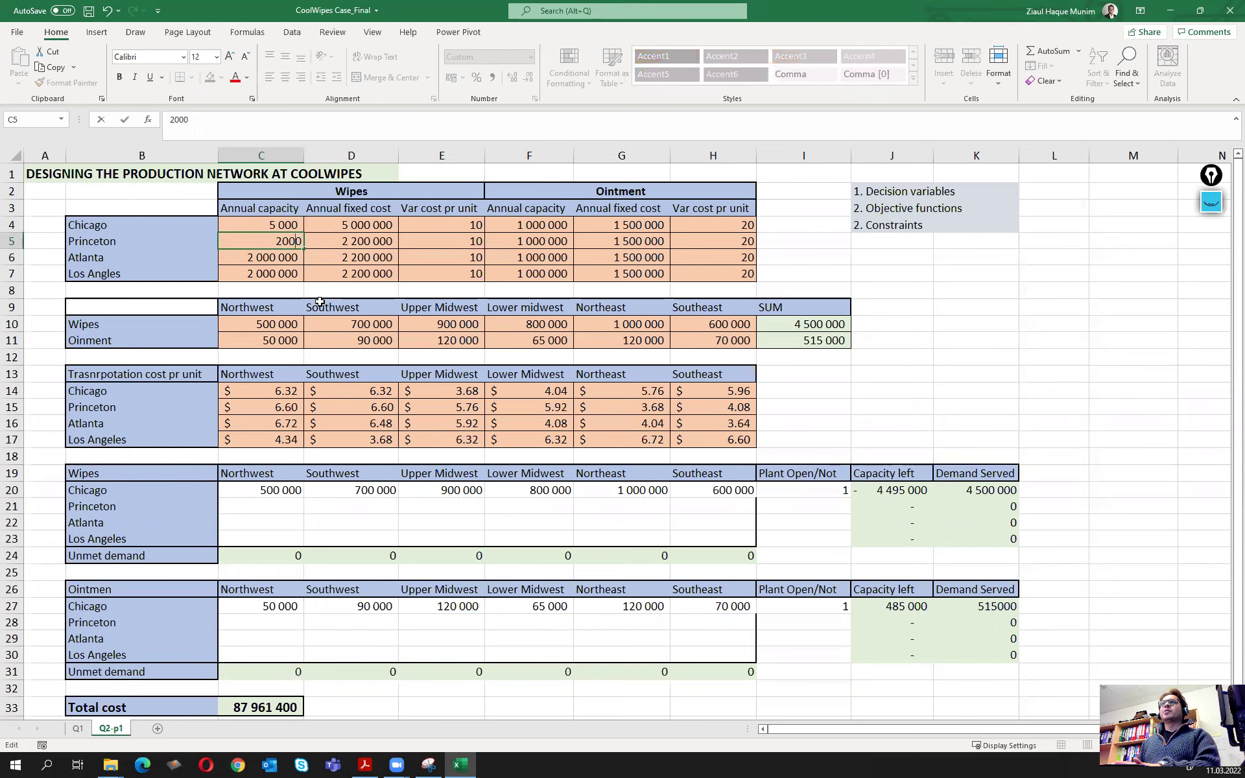
{"action": "key", "text": "Return"}
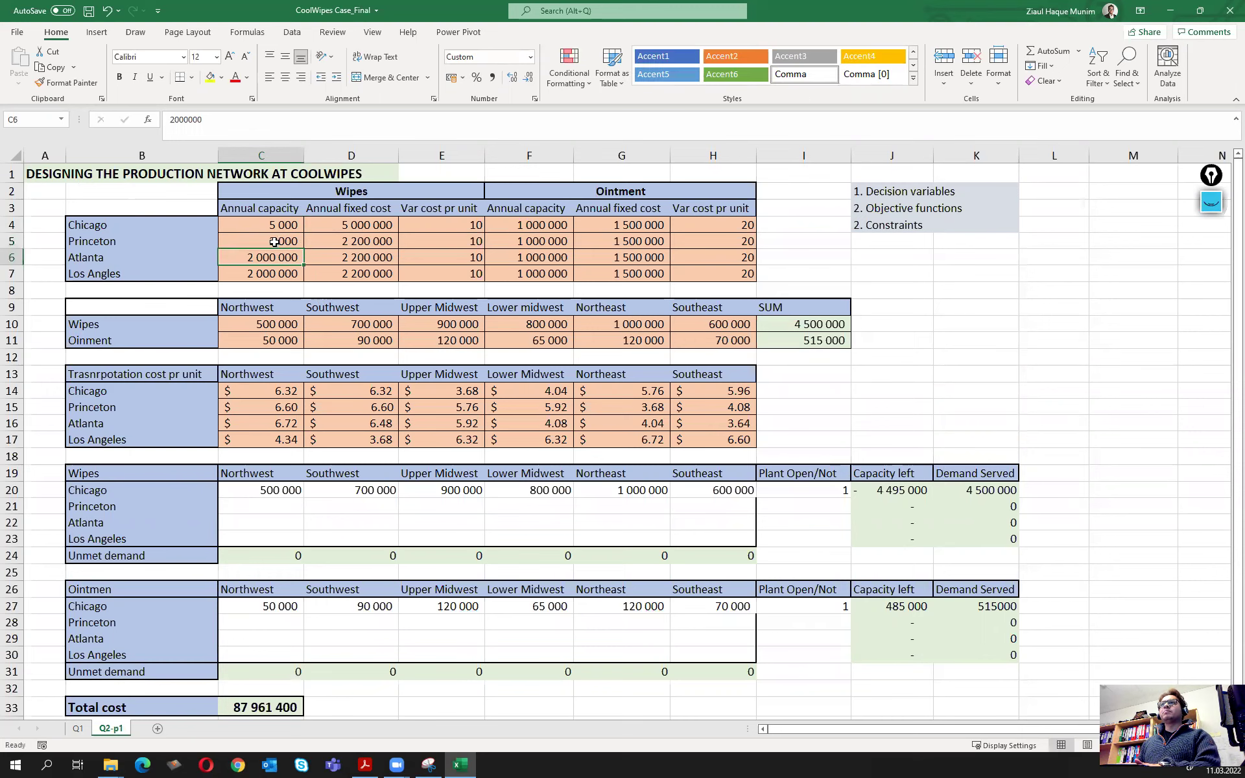
Set the wipes annual capacity of Atlanta and Los Angeles to 2000 each.
{"action": "double_click", "coordinate": [298, 258]}
{"action": "key", "text": "BackSpace"}
{"action": "key", "text": "BackSpace"}
{"action": "key", "text": "BackSpace"}
{"action": "key", "text": "Return"}
{"action": "double_click", "coordinate": [300, 274]}
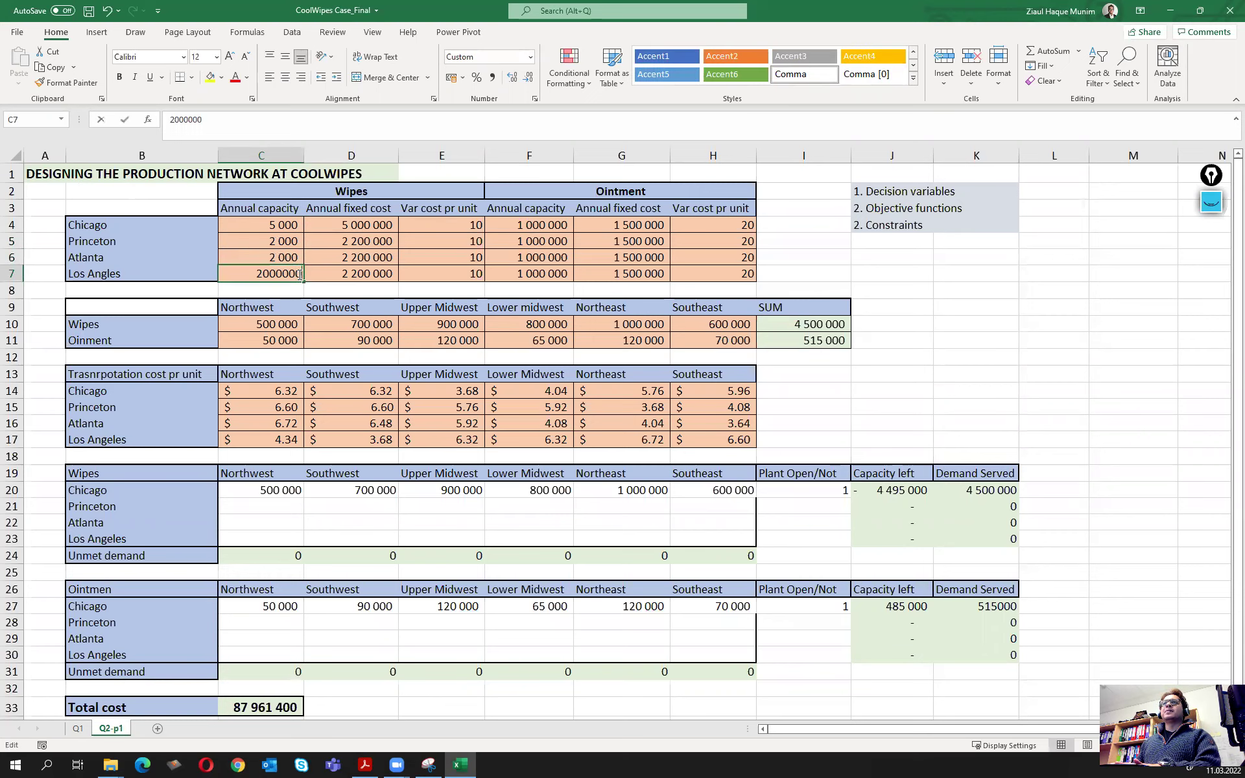
{"action": "key", "text": "BackSpace"}
{"action": "key", "text": "BackSpace"}
{"action": "key", "text": "BackSpace"}
{"action": "key", "text": "BackSpace"}
{"action": "key", "text": "Return"}
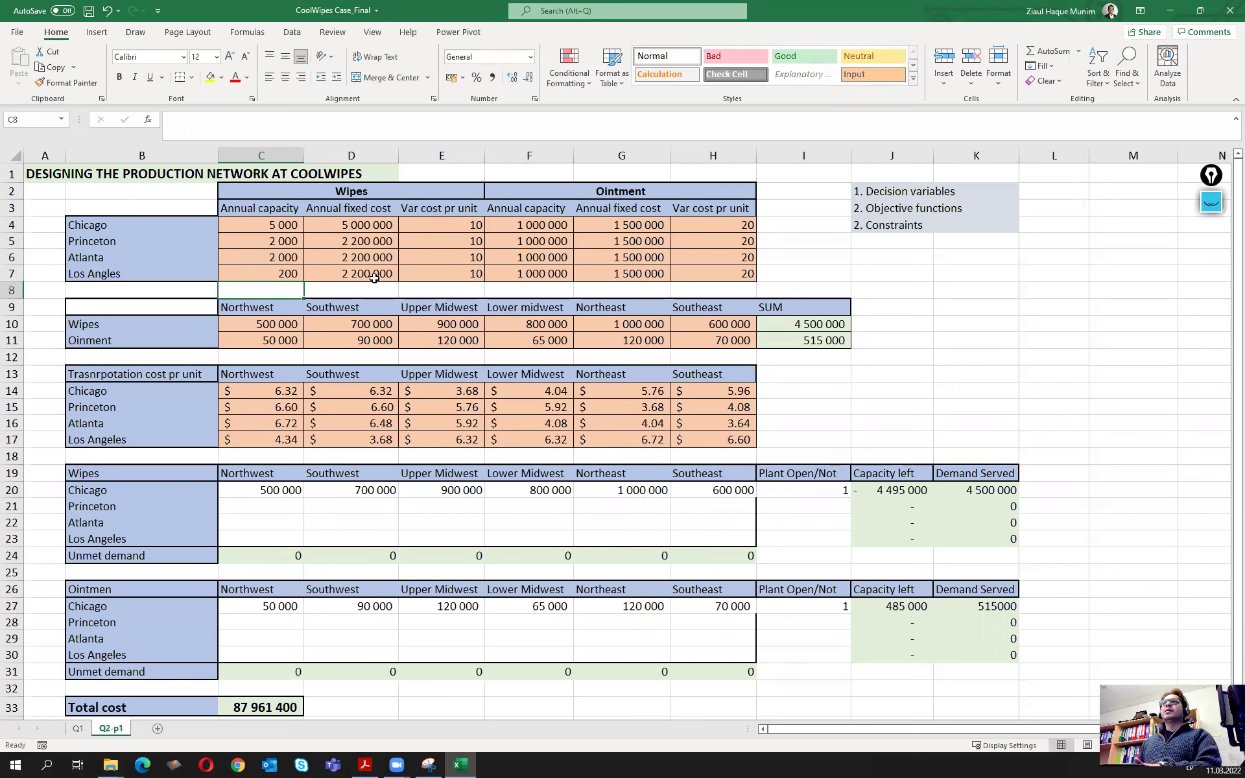
{"action": "double_click", "coordinate": [301, 274]}
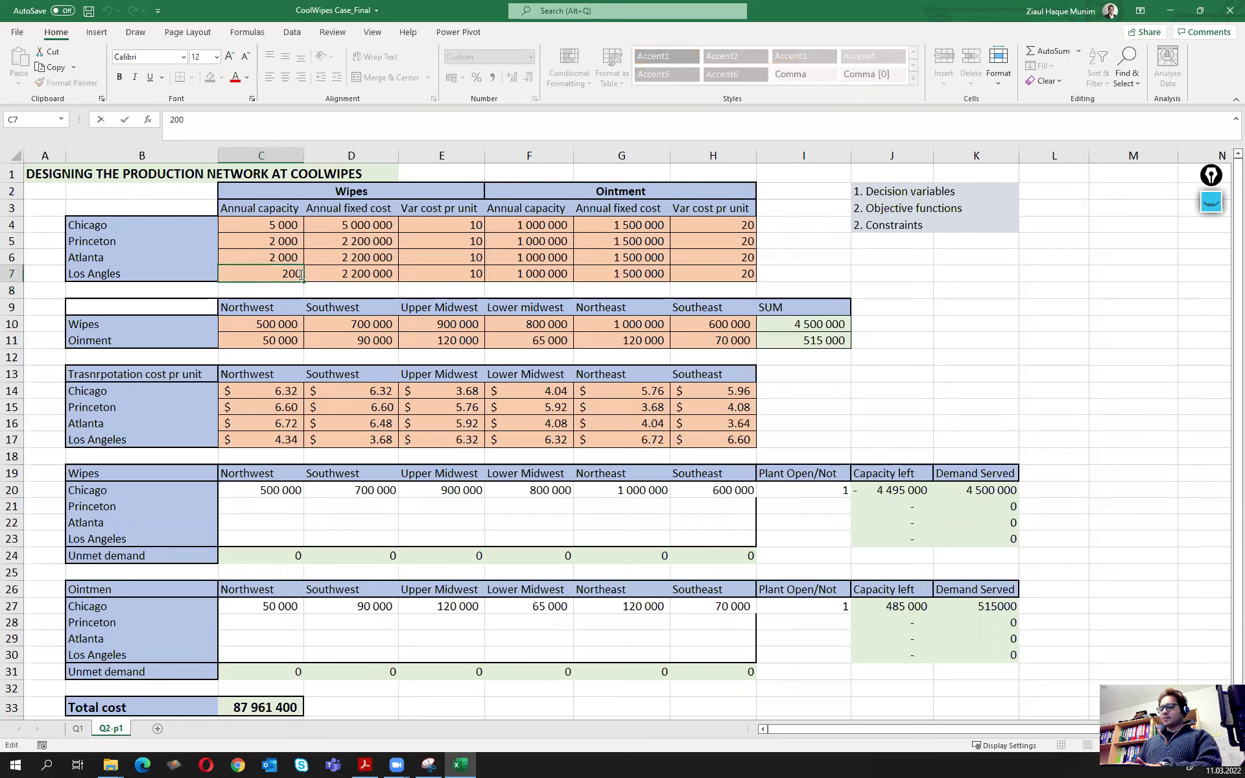
{"action": "type", "text": "0"}
{"action": "key", "text": "Return"}
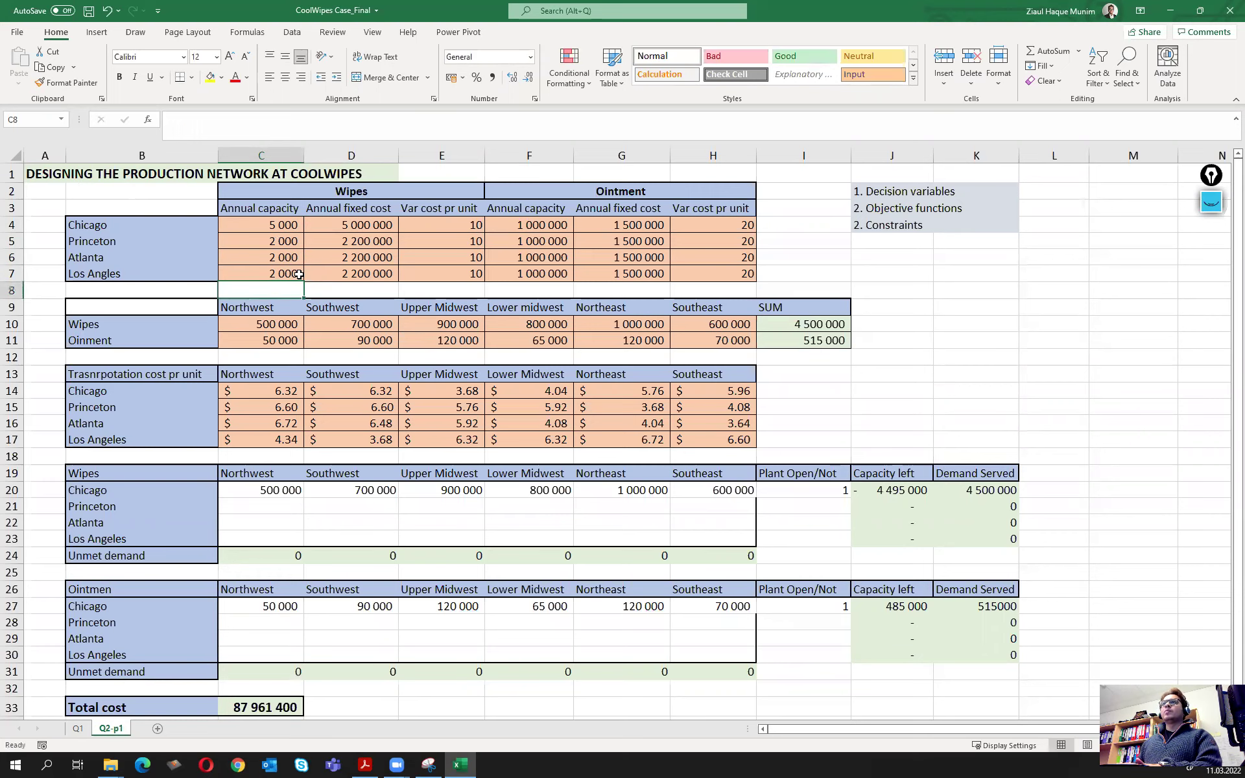
Set the ointment annual capacity of Chicago and Princeton to 1000 each.
{"action": "double_click", "coordinate": [567, 226]}
{"action": "key", "text": "BackSpace"}
{"action": "key", "text": "BackSpace"}
{"action": "key", "text": "BackSpace"}
{"action": "key", "text": "Return"}
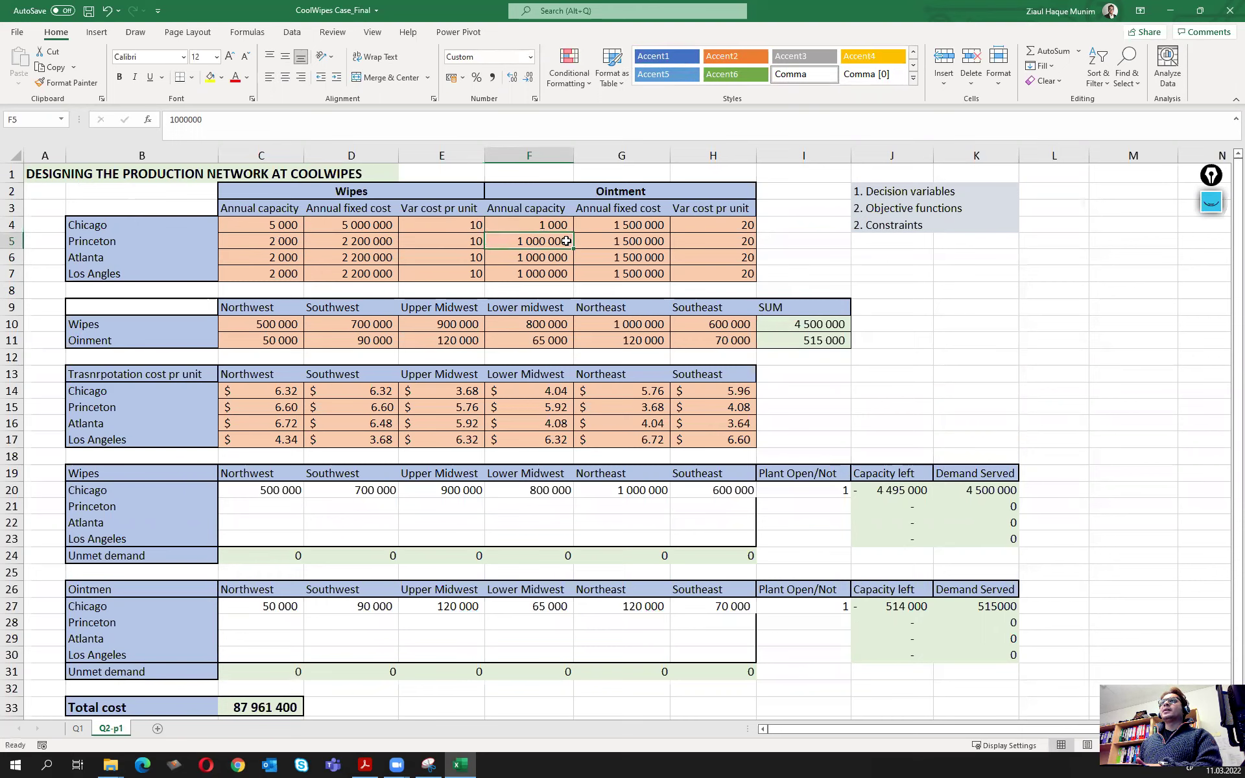
{"action": "double_click", "coordinate": [567, 241]}
{"action": "key", "text": "BackSpace"}
{"action": "key", "text": "BackSpace"}
{"action": "key", "text": "BackSpace"}
{"action": "key", "text": "Return"}
Set the ointment annual capacity of Atlanta and Los Angeles to 1000 each.
{"action": "double_click", "coordinate": [568, 257]}
{"action": "key", "text": "BackSpace"}
{"action": "key", "text": "BackSpace"}
{"action": "key", "text": "BackSpace"}
{"action": "key", "text": "Return"}
{"action": "double_click", "coordinate": [568, 274]}
{"action": "key", "text": "BackSpace"}
{"action": "key", "text": "BackSpace"}
{"action": "key", "text": "BackSpace"}
{"action": "key", "text": "Return"}
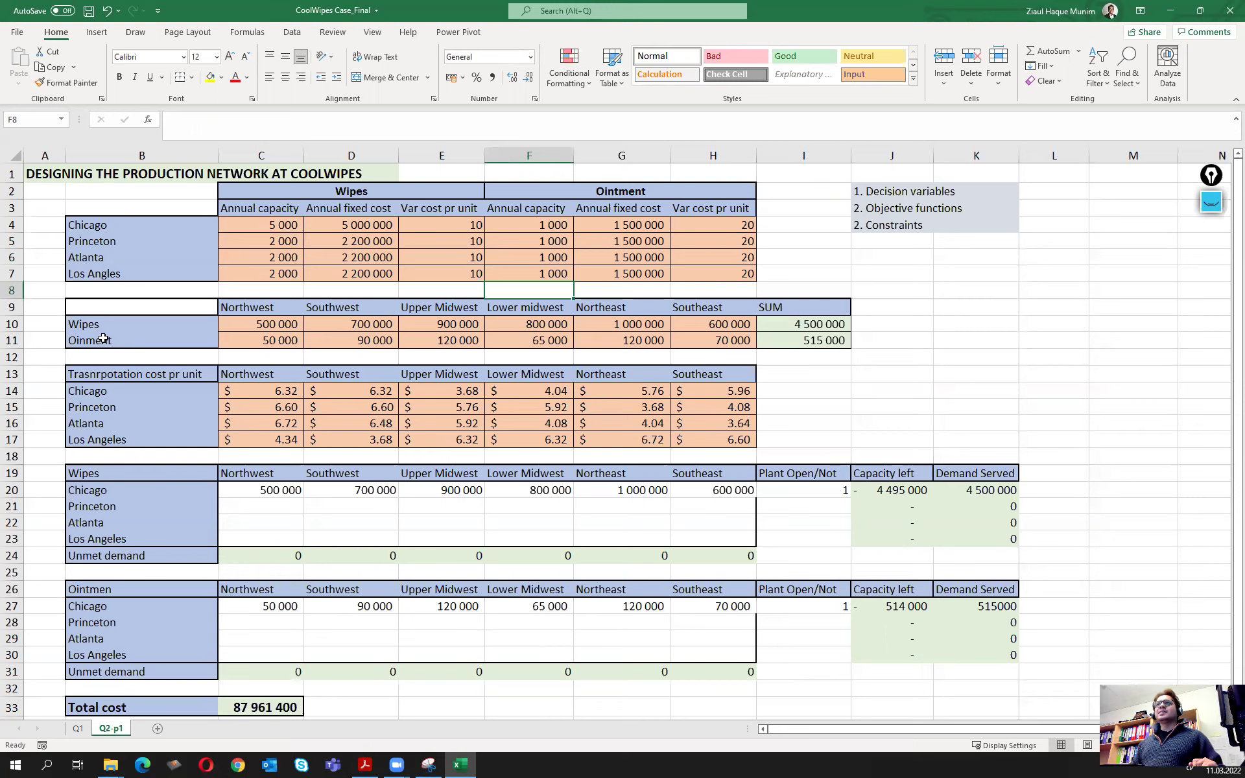
Set the Northwest demand to 500 for wipes and 50 for ointment.
{"action": "left_click", "coordinate": [275, 323]}
{"action": "double_click", "coordinate": [300, 324]}
{"action": "key", "text": "BackSpace"}
{"action": "key", "text": "BackSpace"}
{"action": "key", "text": "BackSpace"}
{"action": "key", "text": "Return"}
{"action": "double_click", "coordinate": [302, 340]}
{"action": "key", "text": "BackSpace"}
{"action": "key", "text": "BackSpace"}
{"action": "key", "text": "BackSpace"}
{"action": "key", "text": "Return"}
Set the Southwest demand to 700 for wipes and 90 for ointment.
{"action": "double_click", "coordinate": [391, 322]}
{"action": "key", "text": "BackSpace"}
{"action": "key", "text": "BackSpace"}
{"action": "key", "text": "BackSpace"}
{"action": "key", "text": "Return"}
{"action": "double_click", "coordinate": [393, 340]}
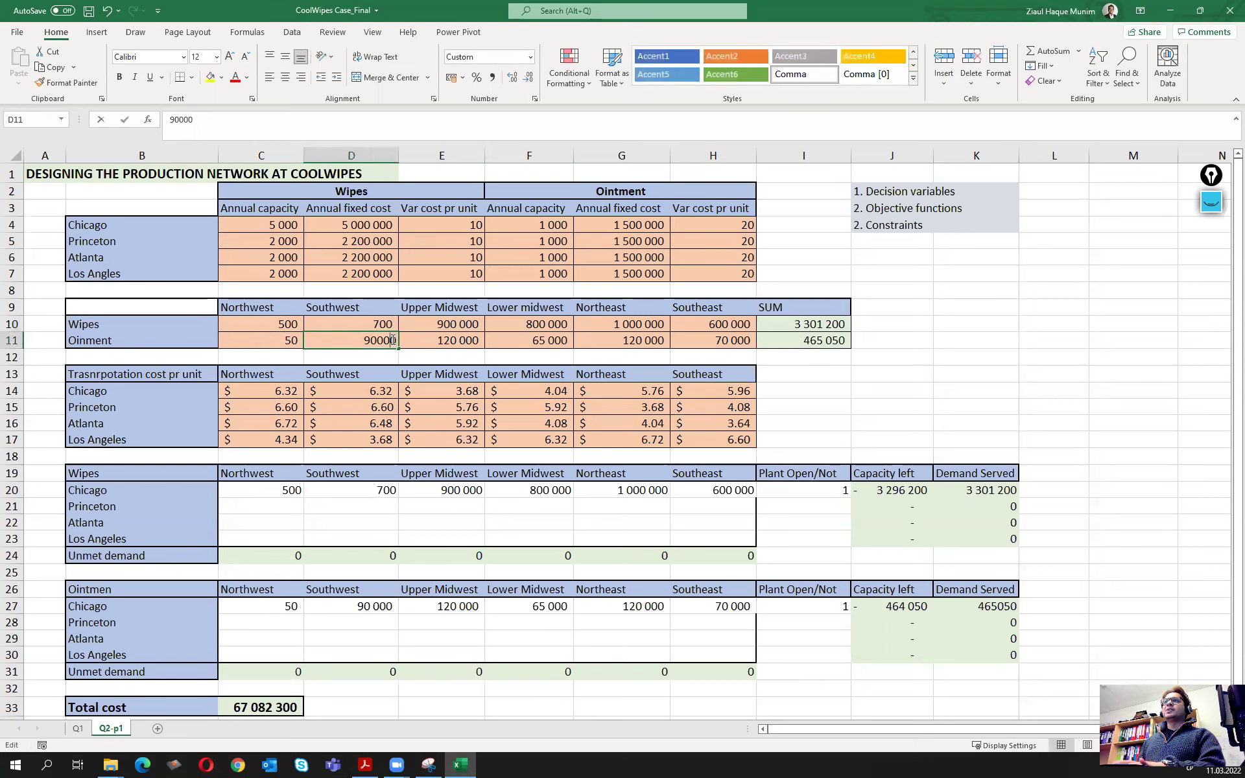
{"action": "key", "text": "BackSpace"}
{"action": "key", "text": "BackSpace"}
{"action": "key", "text": "BackSpace"}
{"action": "key", "text": "Return"}
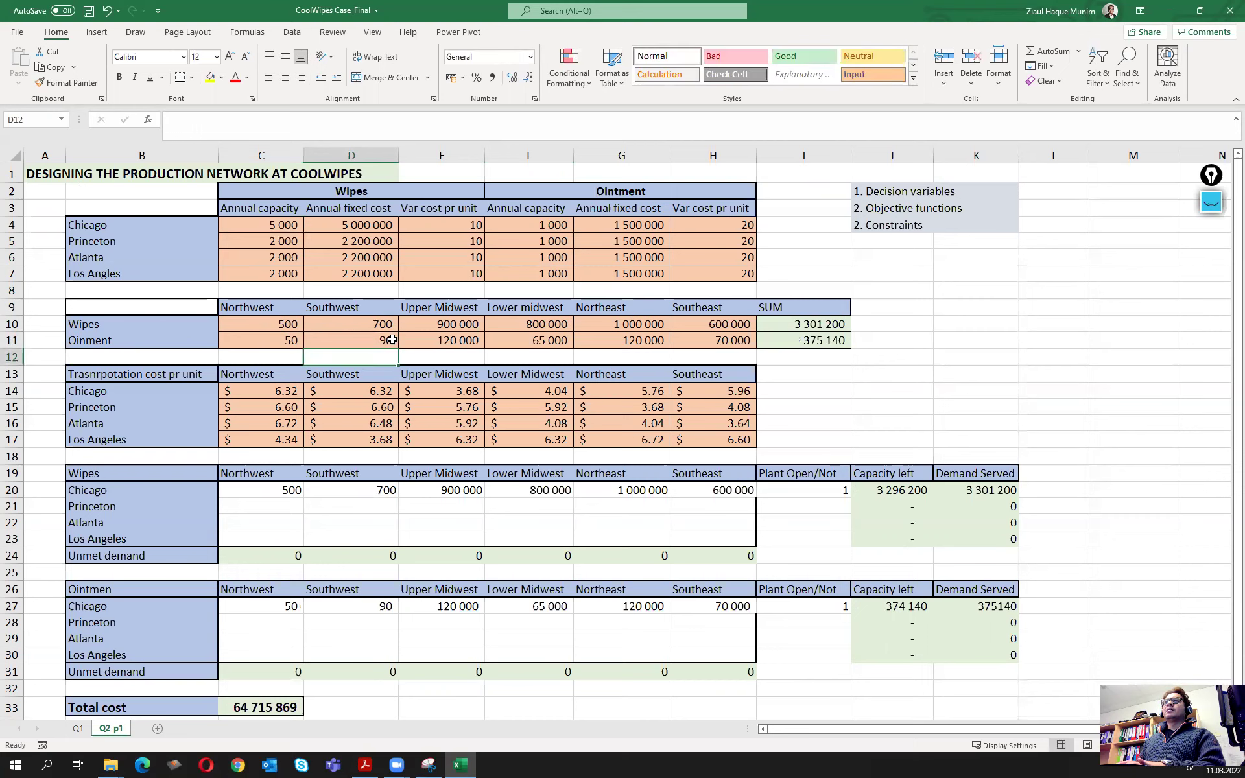
Set the Upper Midwest demand to 900 for wipes and 120 for ointment.
{"action": "double_click", "coordinate": [475, 327]}
{"action": "key", "text": "BackSpace"}
{"action": "key", "text": "BackSpace"}
{"action": "key", "text": "BackSpace"}
{"action": "key", "text": "Return"}
{"action": "double_click", "coordinate": [472, 341]}
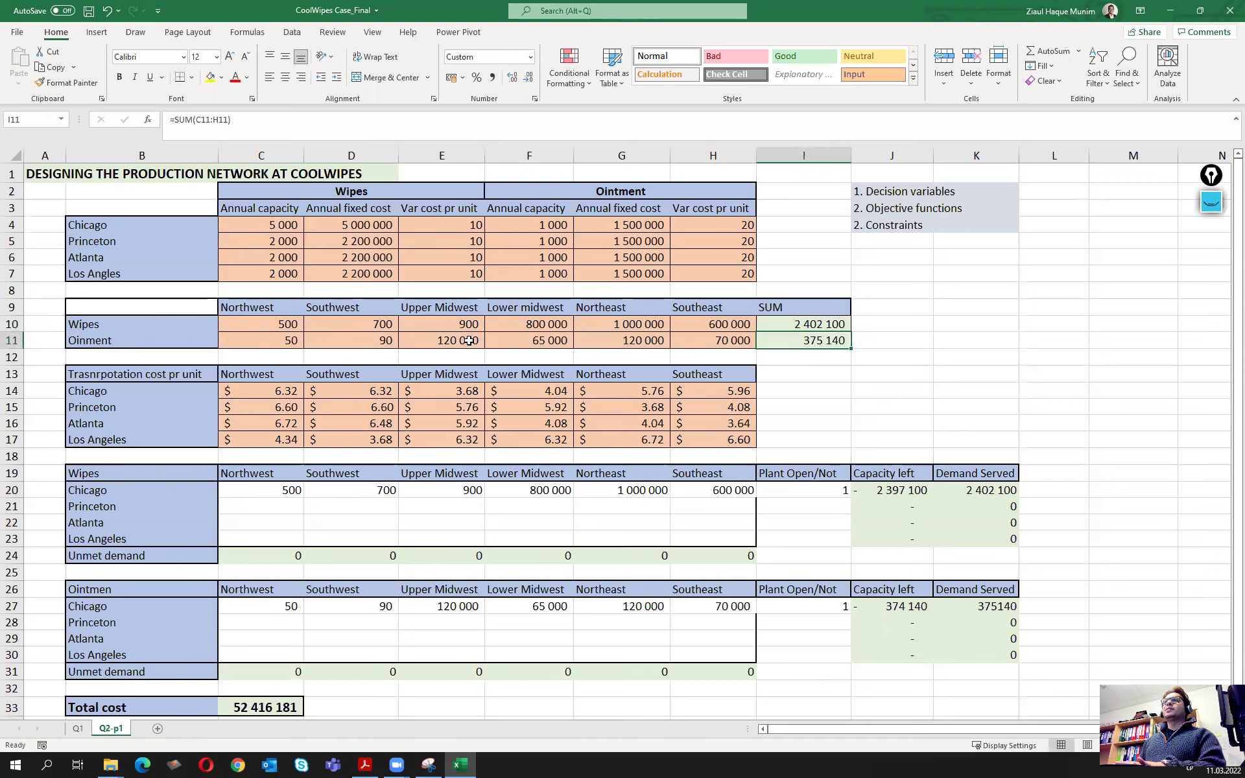
{"action": "key", "text": "BackSpace"}
{"action": "key", "text": "BackSpace"}
{"action": "key", "text": "BackSpace"}
{"action": "key", "text": "ctrl+Return"}
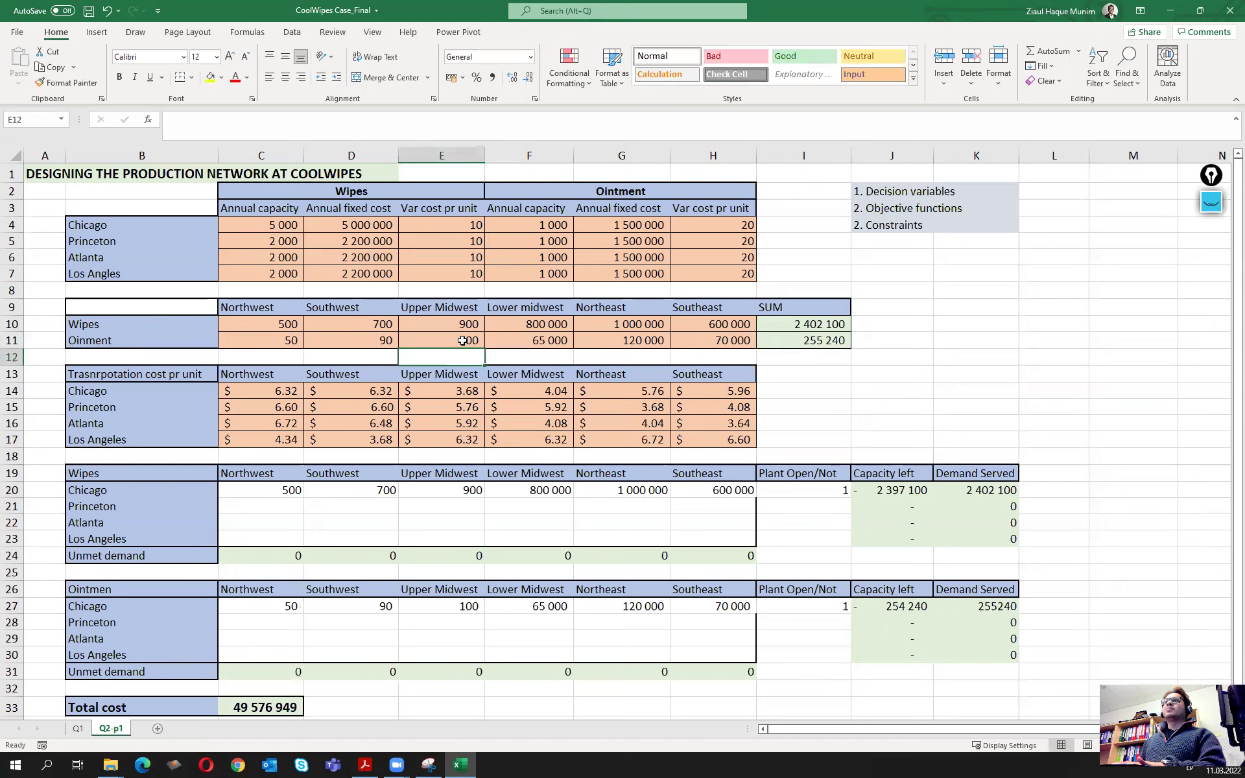
{"action": "type", "text": "120"}
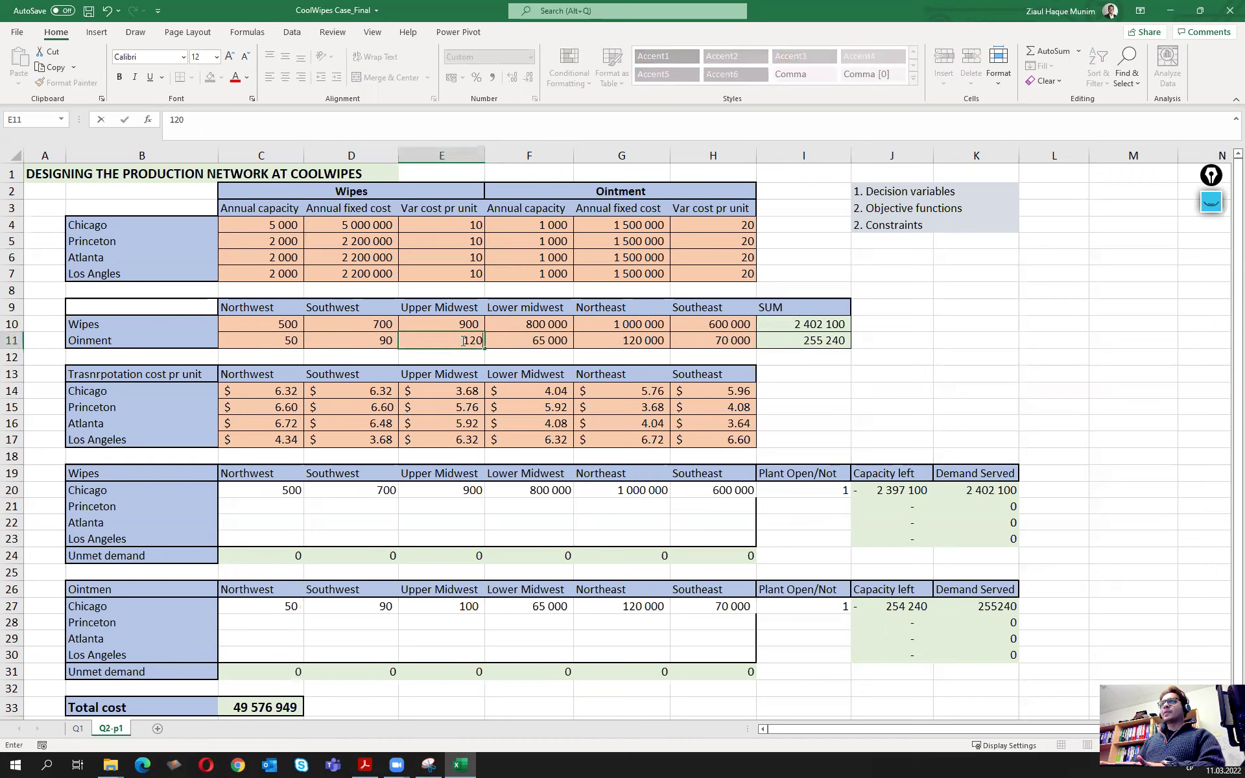
{"action": "key", "text": "Tab"}
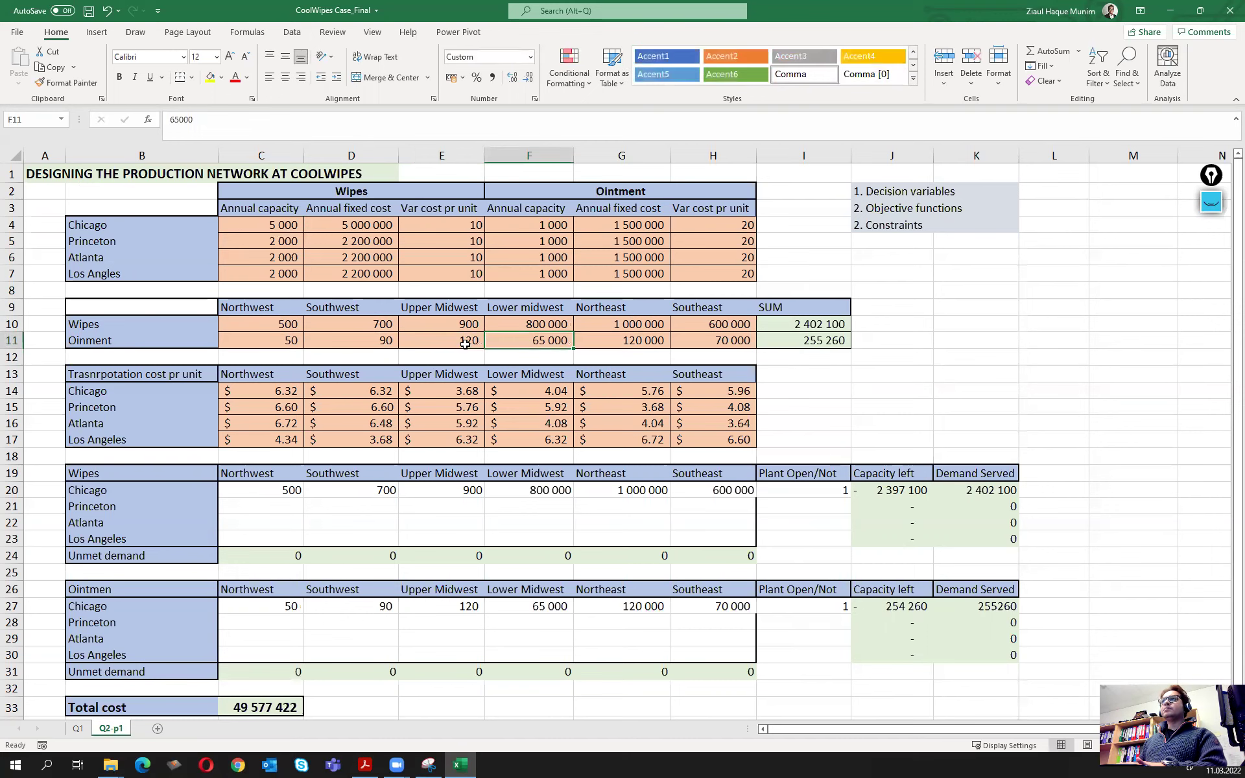
Set the Lower Midwest demand to 800 for wipes and 65 for ointment.
{"action": "double_click", "coordinate": [569, 324]}
{"action": "key", "text": "BackSpace"}
{"action": "key", "text": "BackSpace"}
{"action": "key", "text": "BackSpace"}
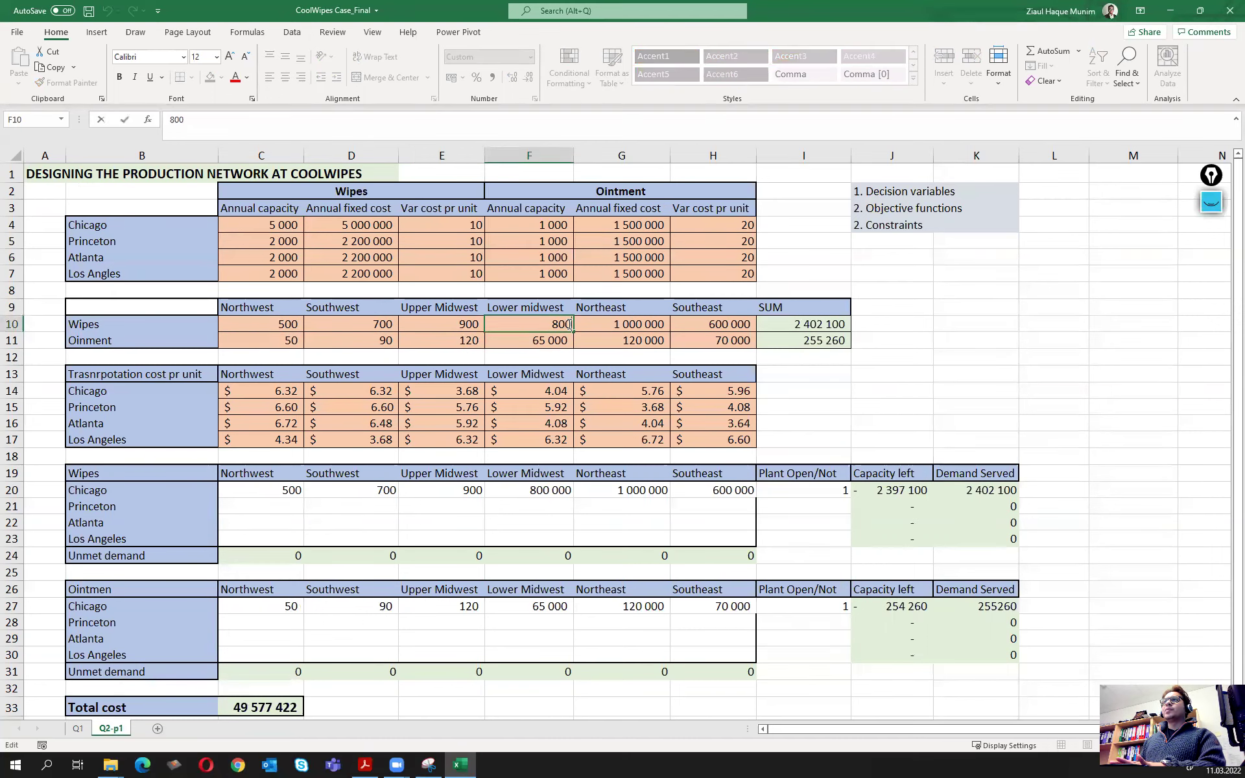
{"action": "key", "text": "Return"}
{"action": "key", "text": "Right"}
{"action": "key", "text": "Right"}
{"action": "key", "text": "Right"}
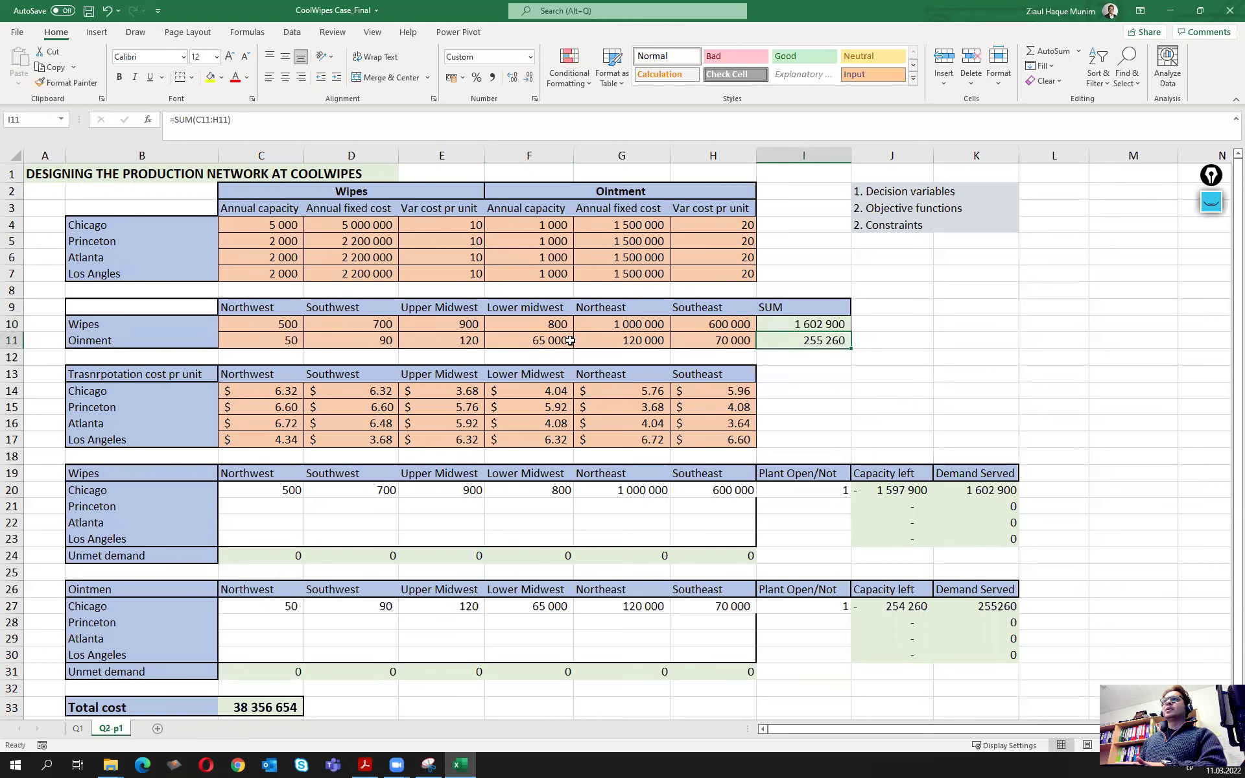
{"action": "double_click", "coordinate": [569, 340]}
{"action": "key", "text": "BackSpace"}
{"action": "key", "text": "BackSpace"}
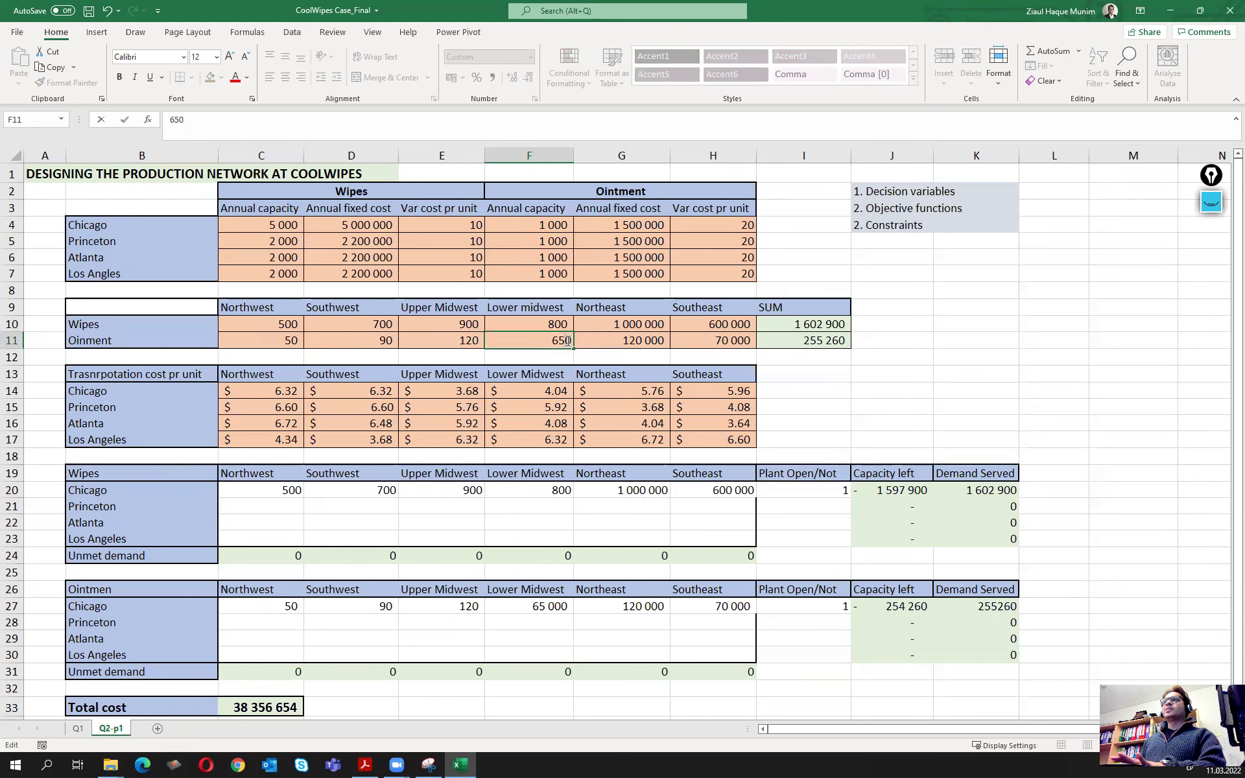
{"action": "key", "text": "BackSpace"}
{"action": "key", "text": "Return"}
Set the Northeast demand to 1000 for wipes and 120 for ointment.
{"action": "left_click", "coordinate": [667, 328]}
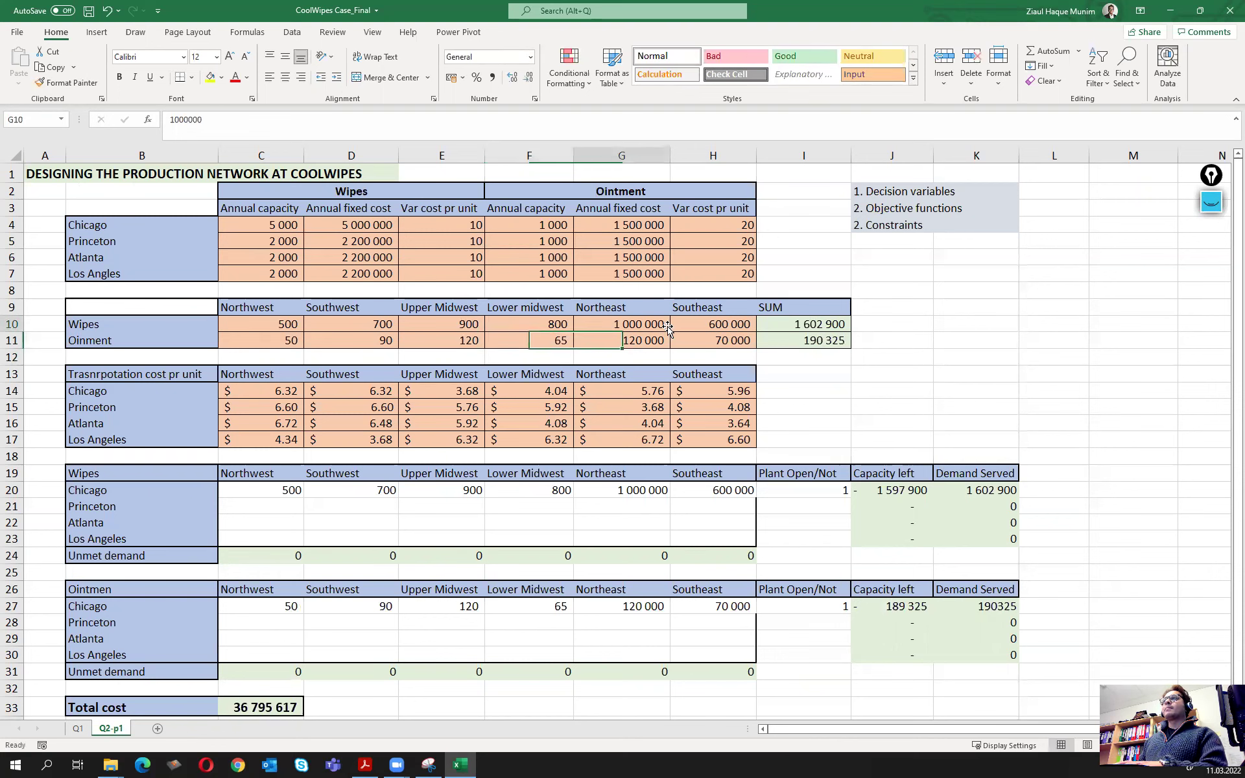
{"action": "double_click", "coordinate": [662, 324]}
{"action": "key", "text": "BackSpace"}
{"action": "key", "text": "BackSpace"}
{"action": "key", "text": "BackSpace"}
{"action": "key", "text": "Return"}
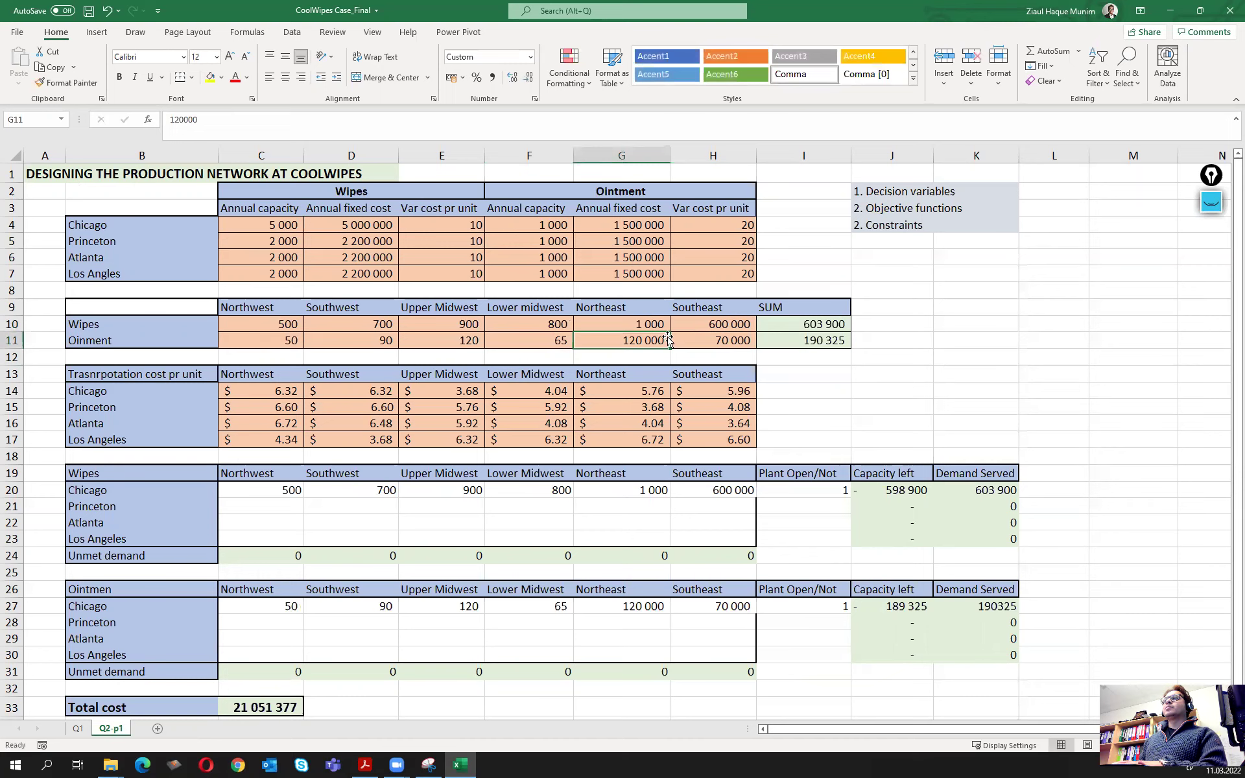
{"action": "double_click", "coordinate": [668, 338]}
{"action": "key", "text": "BackSpace"}
{"action": "key", "text": "BackSpace"}
{"action": "key", "text": "BackSpace"}
{"action": "key", "text": "Return"}
Set the Southeast demand to 600 for wipes and 70 for ointment.
{"action": "double_click", "coordinate": [750, 324]}
{"action": "key", "text": "BackSpace"}
{"action": "key", "text": "BackSpace"}
{"action": "key", "text": "BackSpace"}
{"action": "key", "text": "Return"}
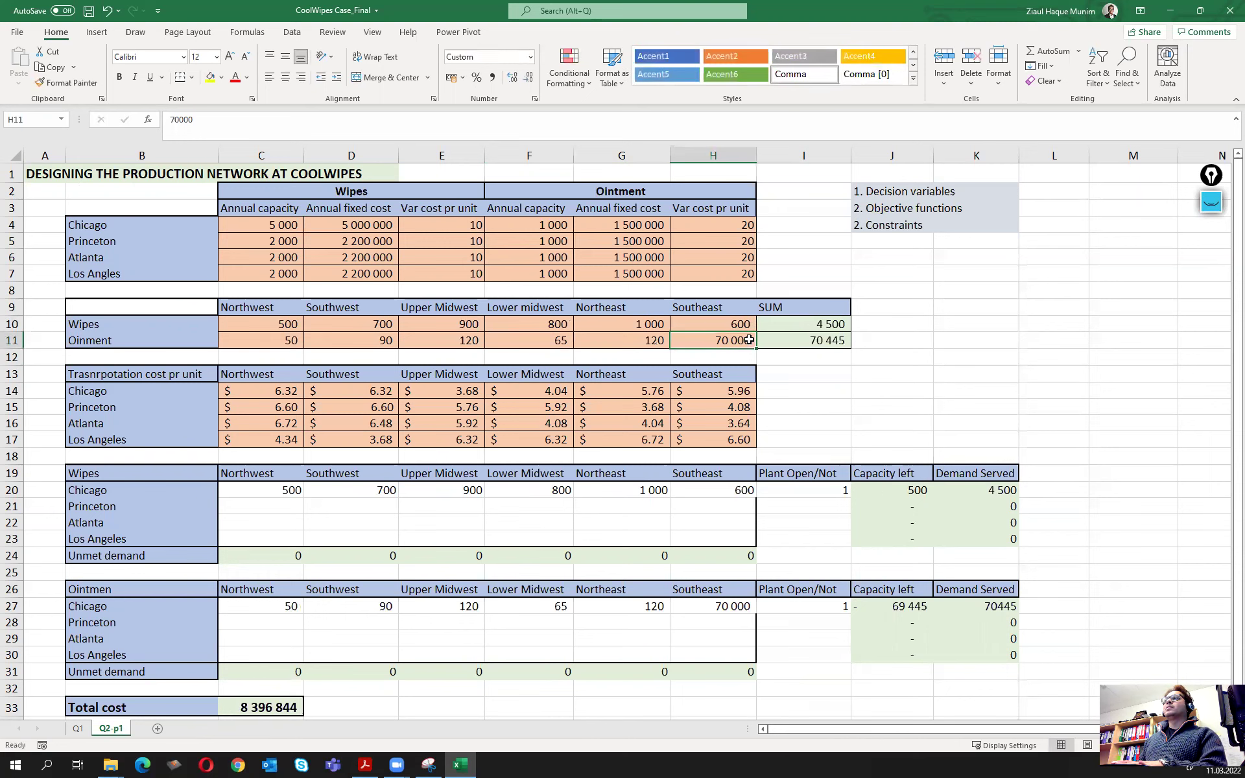
{"action": "double_click", "coordinate": [749, 340]}
{"action": "key", "text": "BackSpace"}
{"action": "key", "text": "BackSpace"}
{"action": "key", "text": "BackSpace"}
{"action": "key", "text": "Return"}
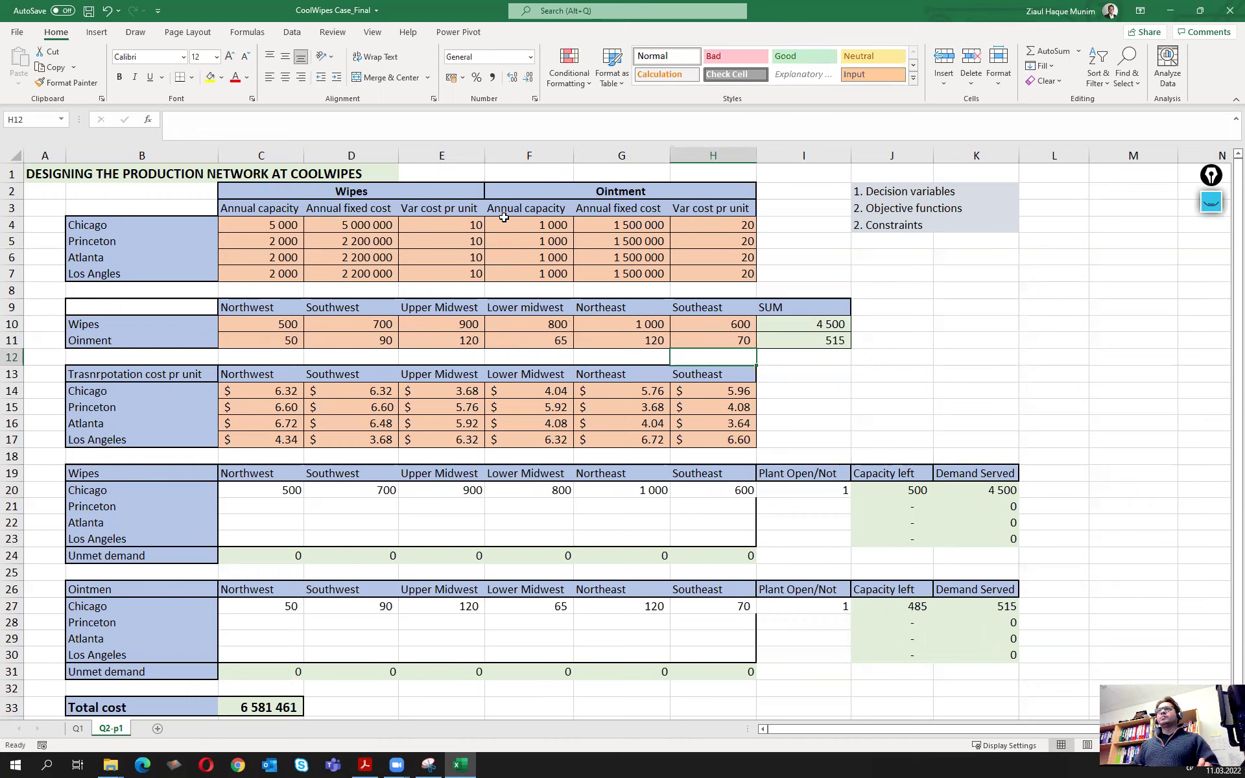
Enter the note "All demand & capacity units are in thousand" in cell E1 beside the sheet title.
{"action": "left_click", "coordinate": [431, 172]}
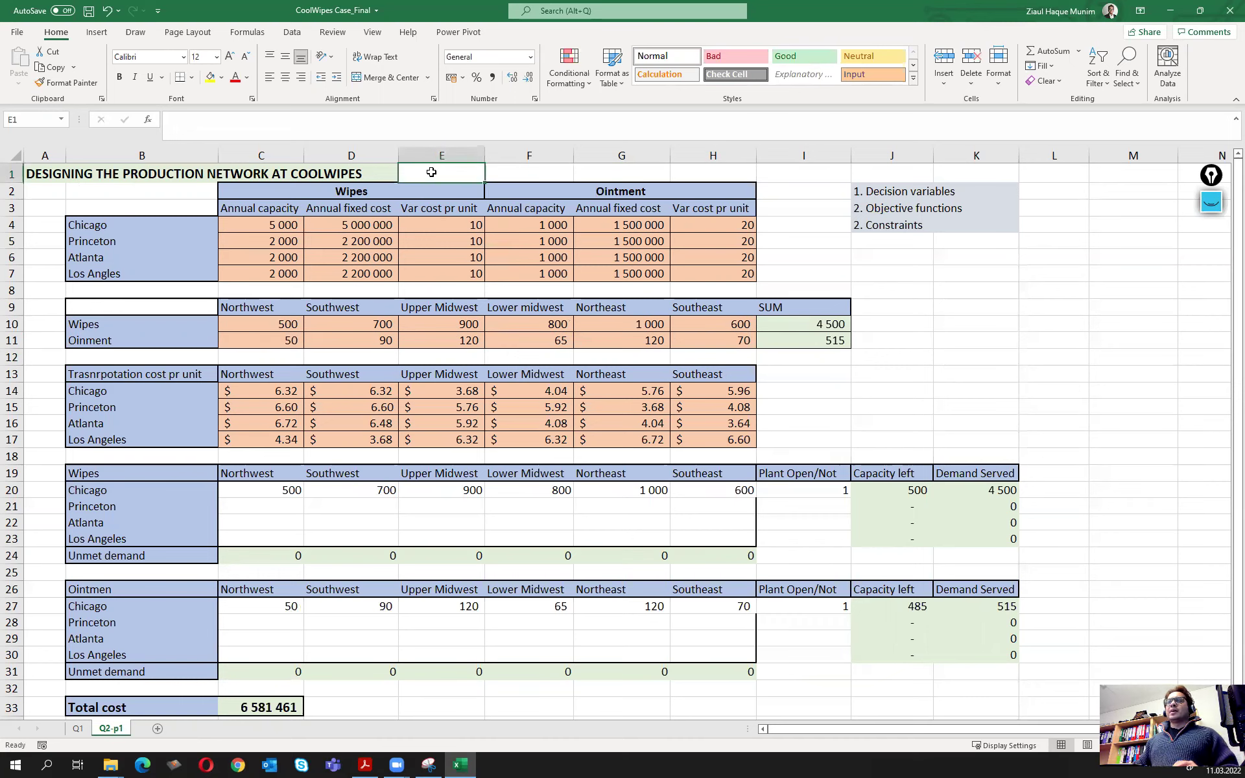
{"action": "type", "text": "All dema"}
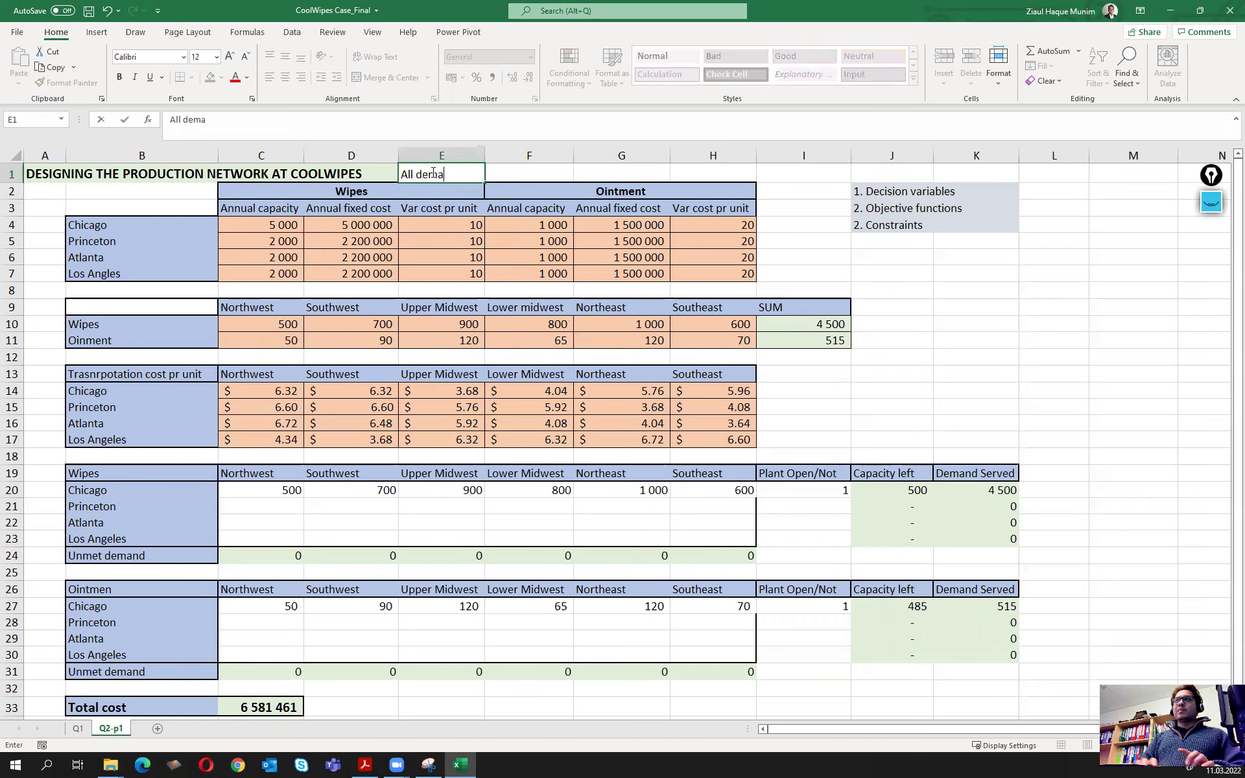
{"action": "type", "text": "nd c"}
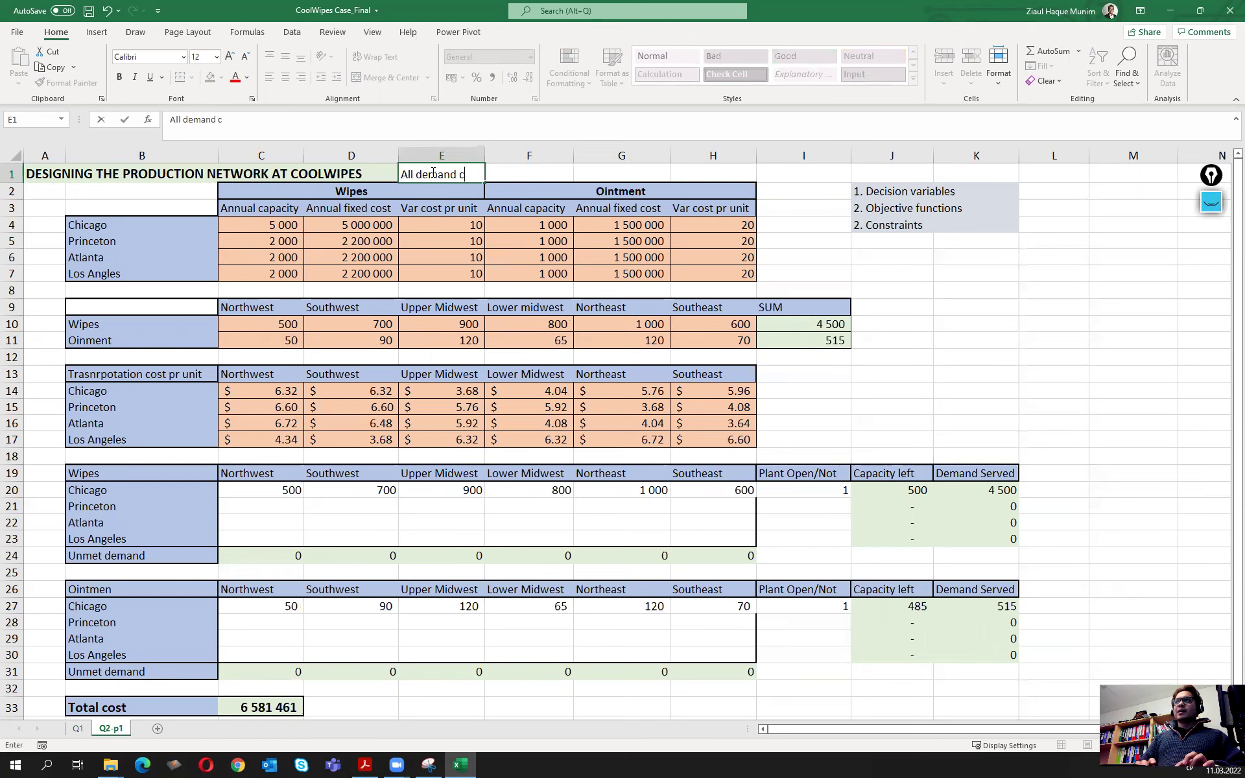
{"action": "key", "text": "BackSpace"}
{"action": "type", "text": "& ca"}
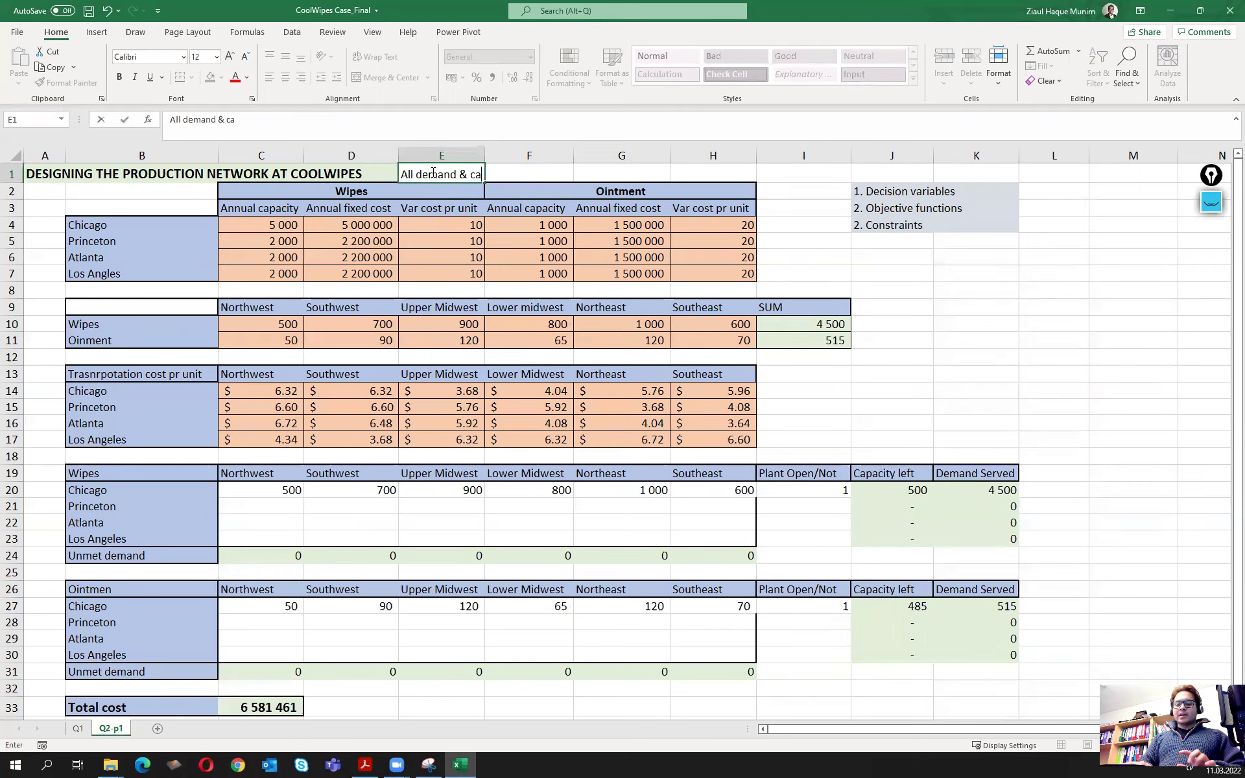
{"action": "type", "text": "pacity uni"}
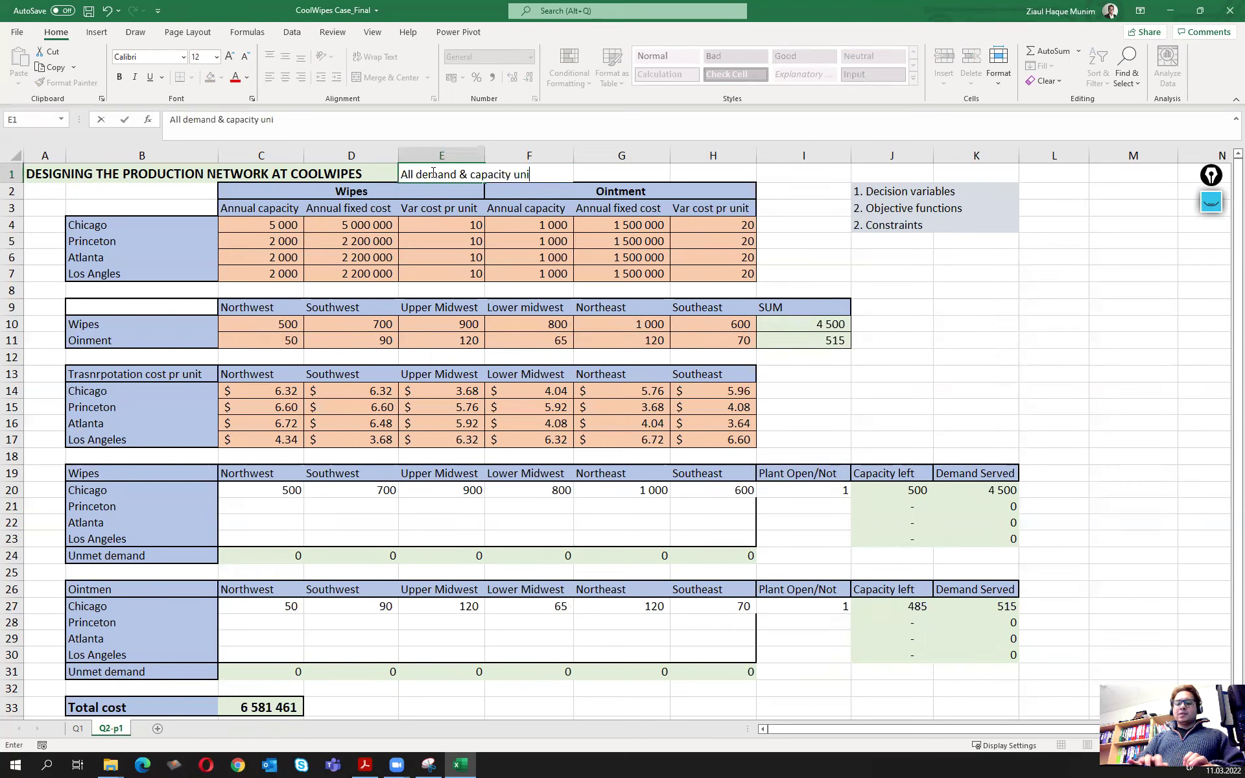
{"action": "type", "text": "ts are in "}
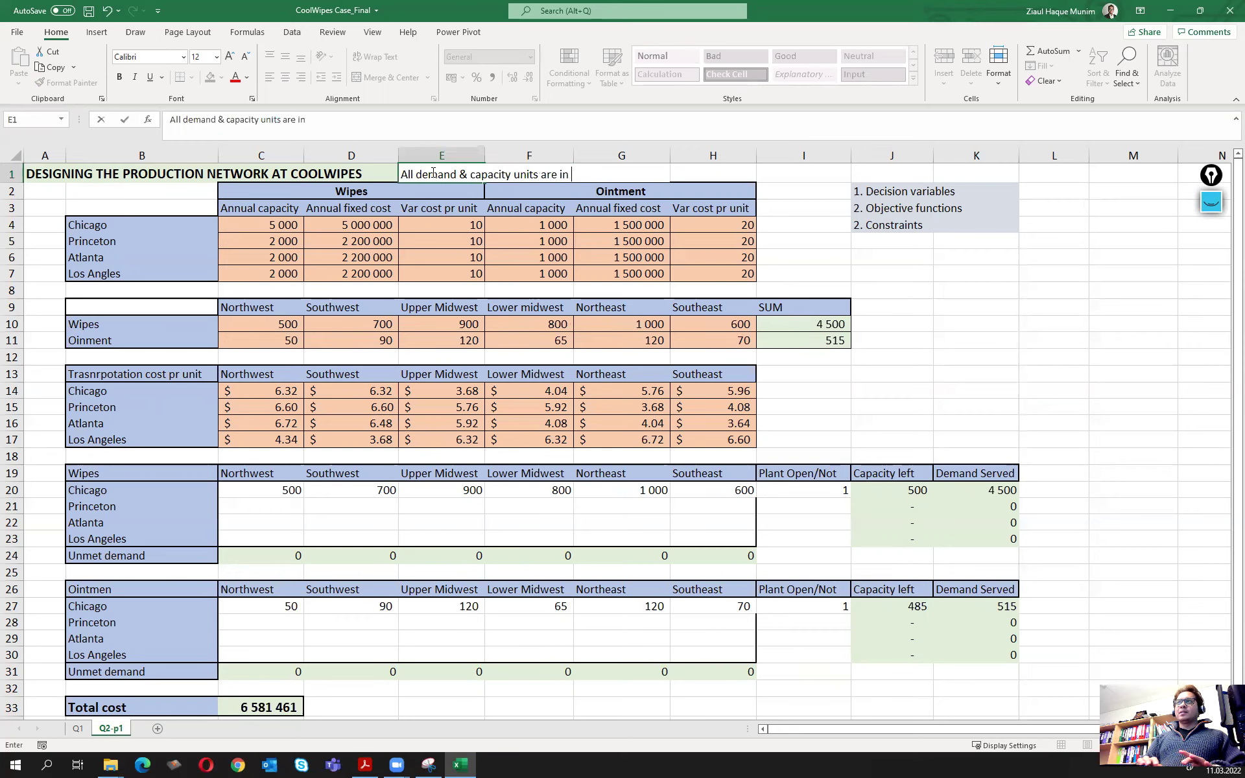
{"action": "type", "text": "thousand"}
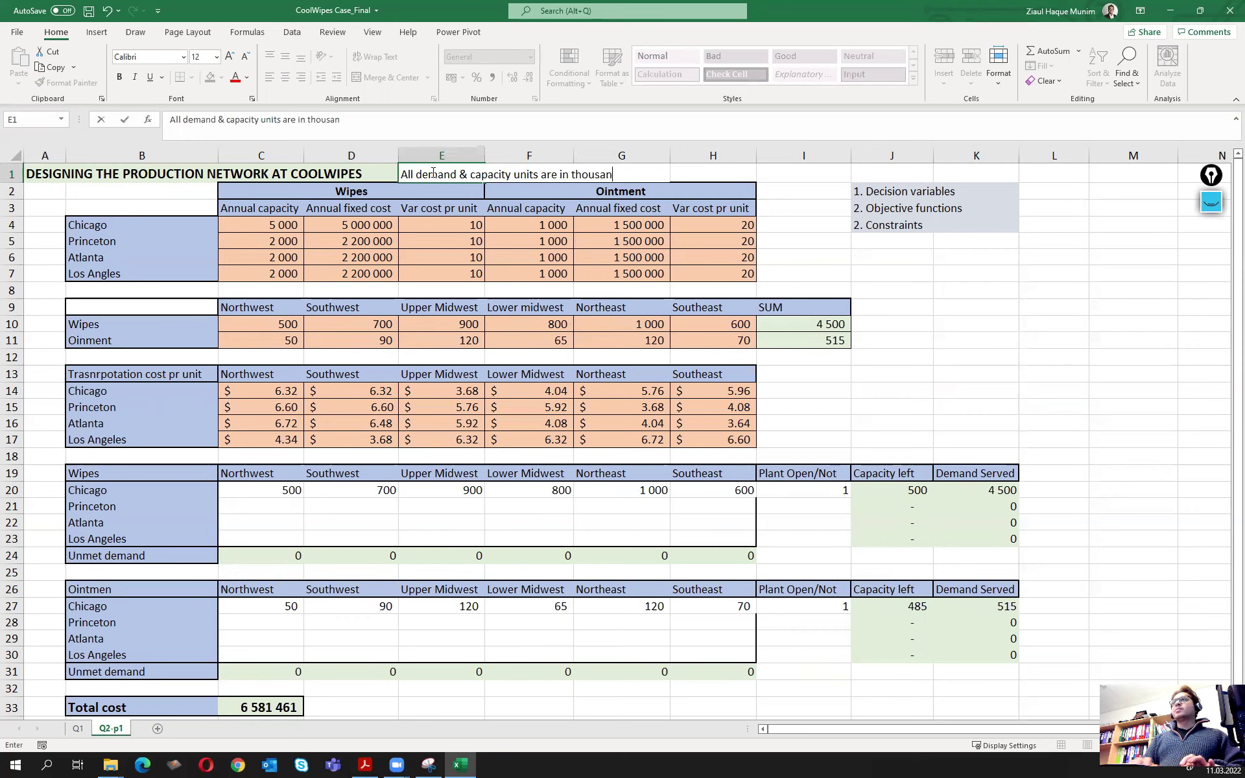
{"action": "key", "text": "Return"}
Fill the units note across E1:G1 with yellow.
{"action": "left_click_drag", "start_coordinate": [431, 173], "coordinate": [648, 174]}
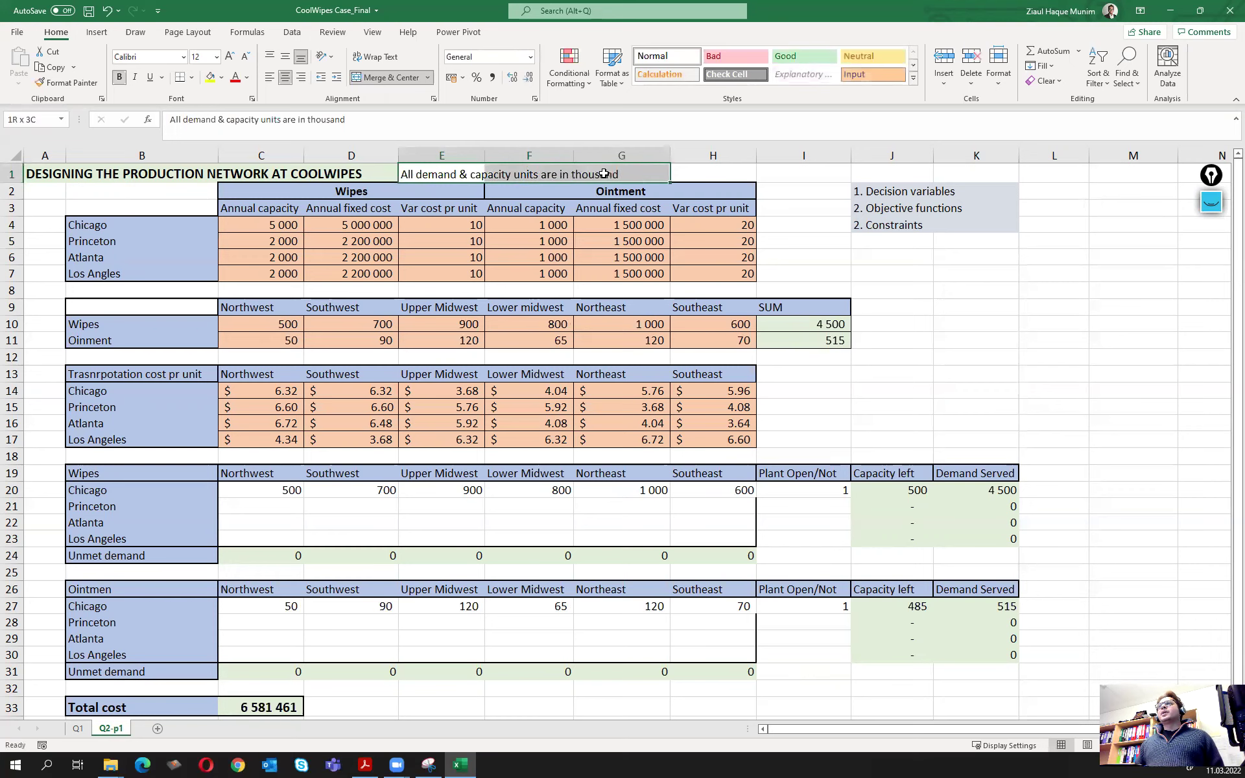
{"action": "left_click", "coordinate": [211, 77]}
{"action": "left_click", "coordinate": [952, 357]}
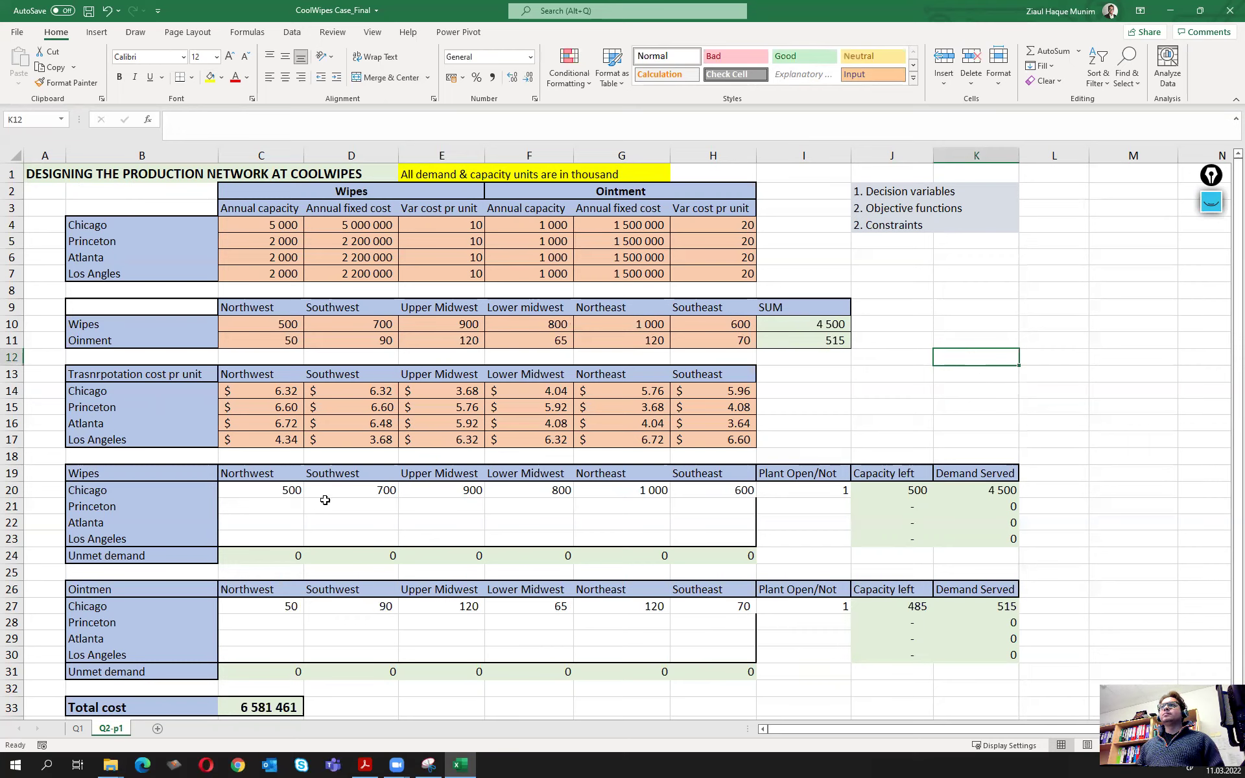
Check Chicago's capacity left and demand served cells, and compare the total cost formula and result with the Q1 sheet.
{"action": "left_click", "coordinate": [895, 490]}
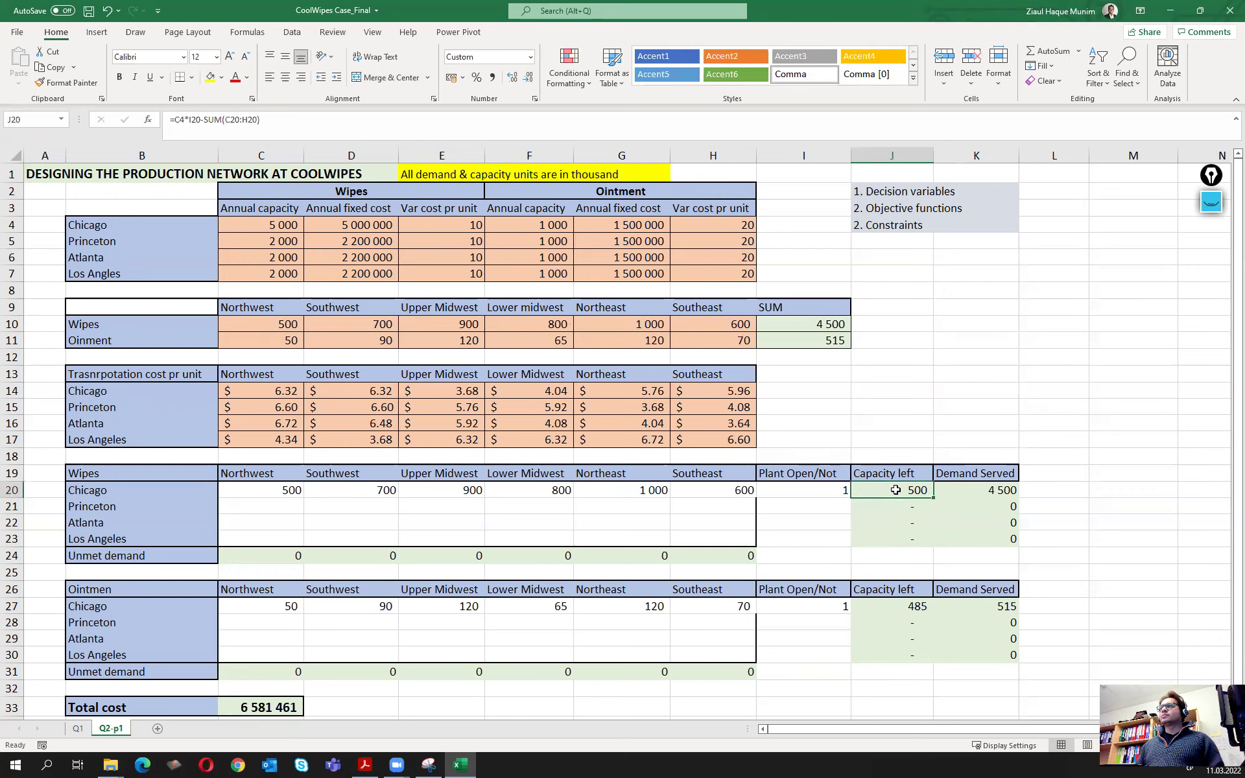
{"action": "left_click", "coordinate": [996, 489]}
{"action": "left_click", "coordinate": [908, 604]}
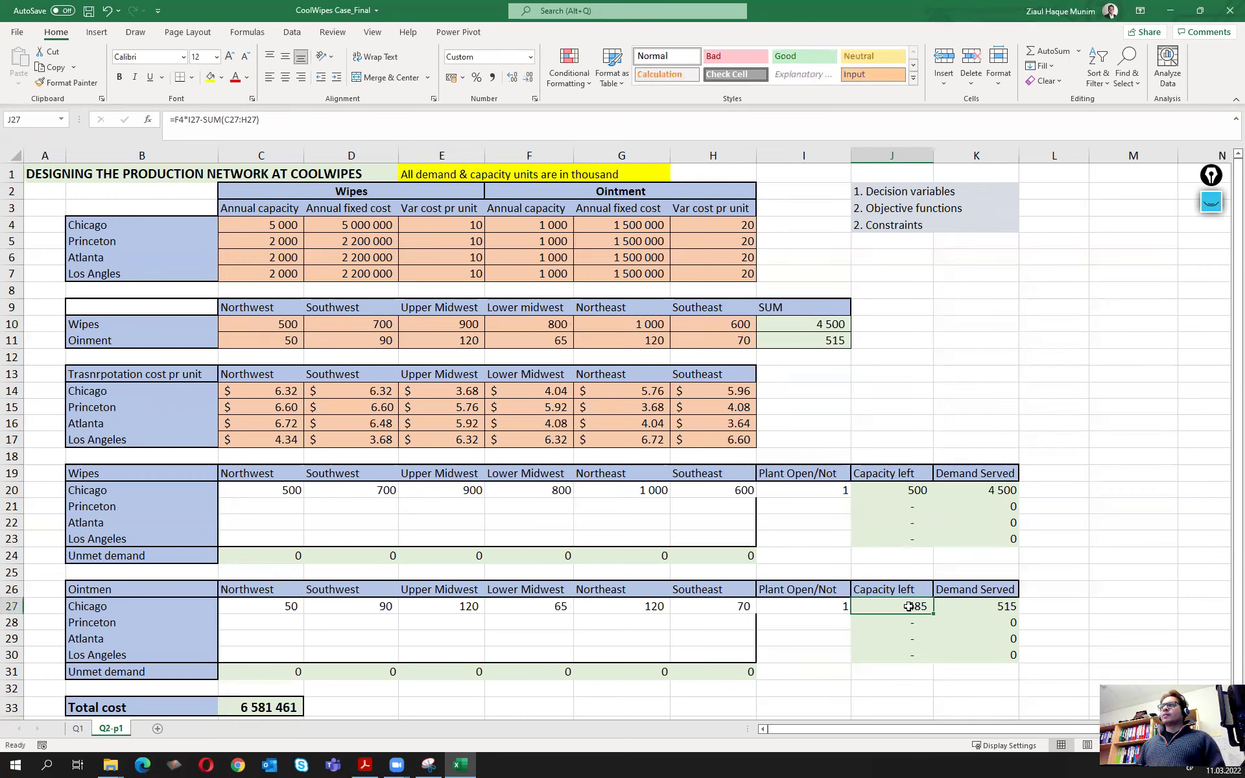
{"action": "left_click", "coordinate": [275, 704]}
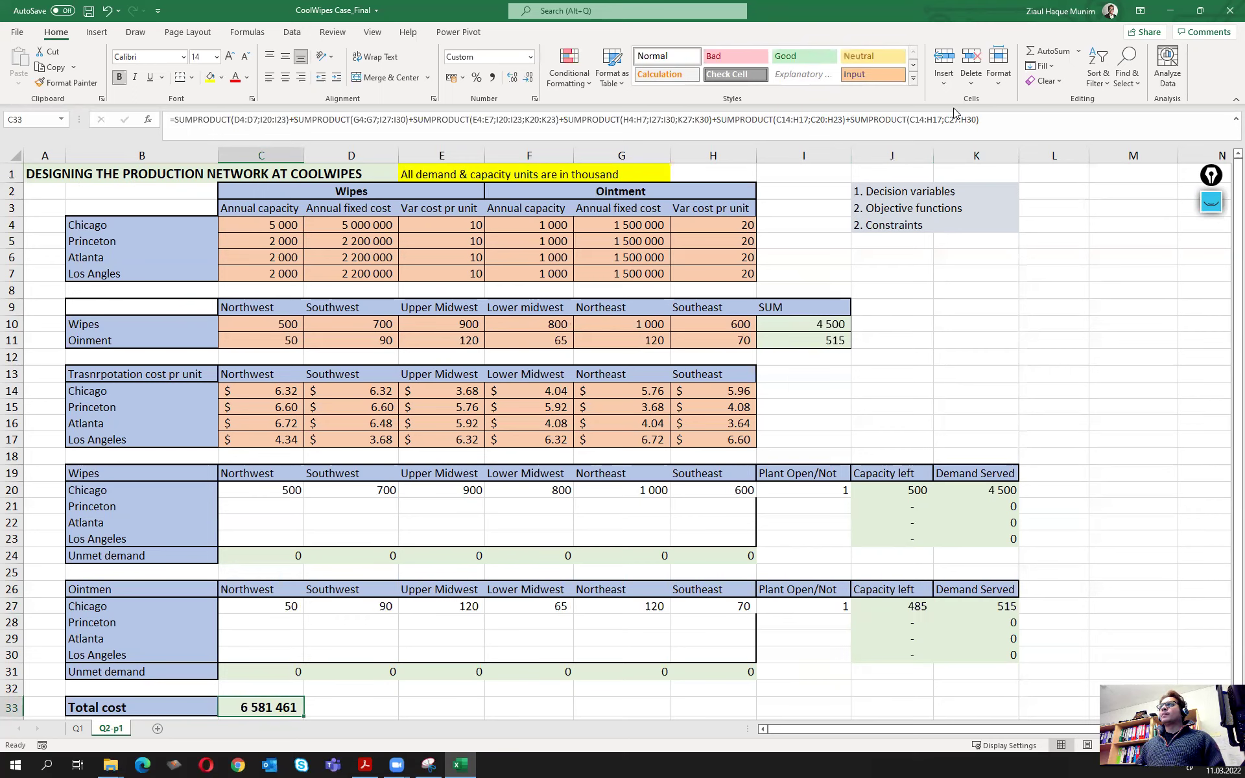
{"action": "left_click", "coordinate": [276, 713]}
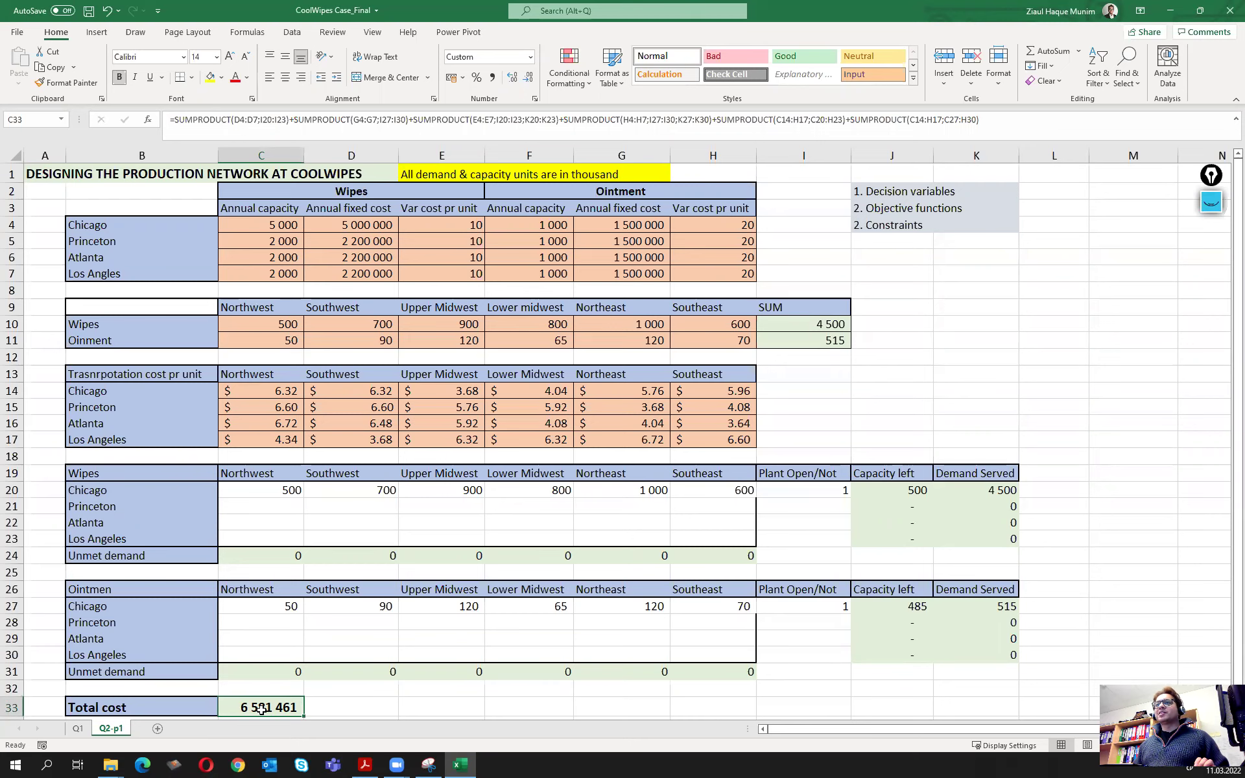
{"action": "left_click", "coordinate": [78, 728]}
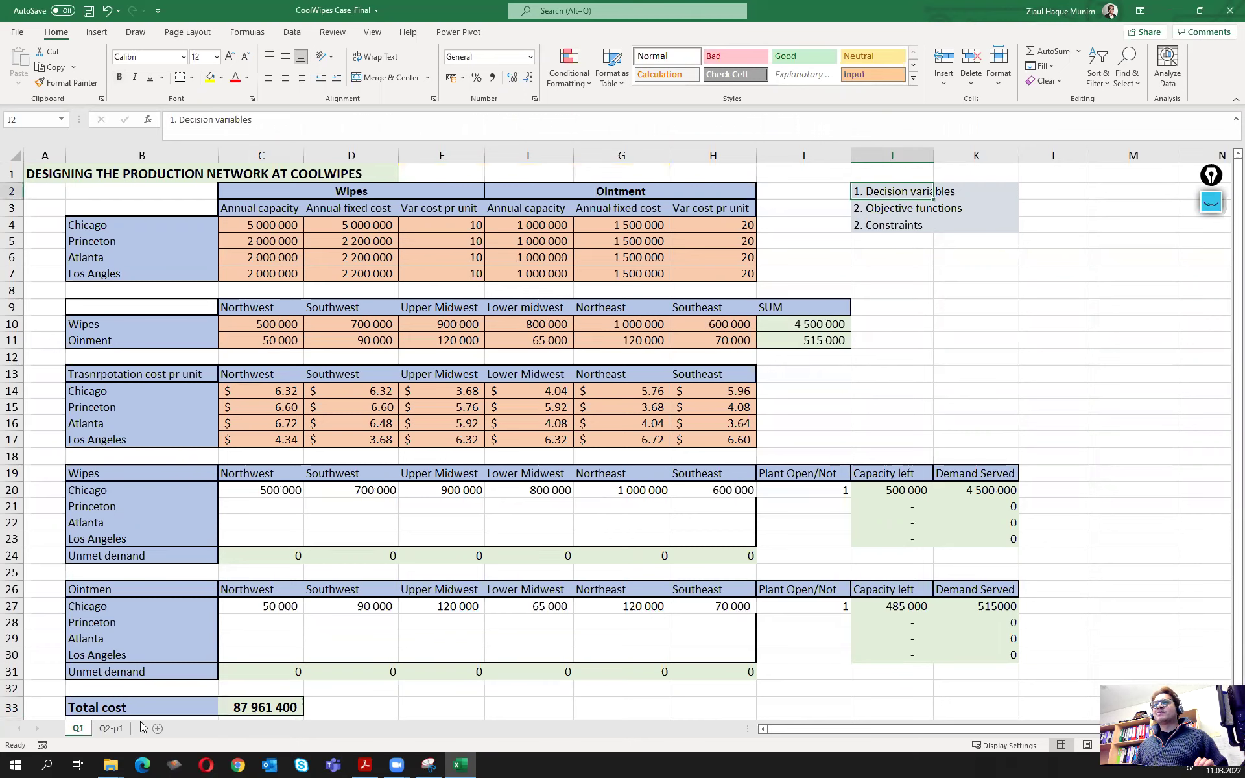
{"action": "left_click", "coordinate": [108, 729]}
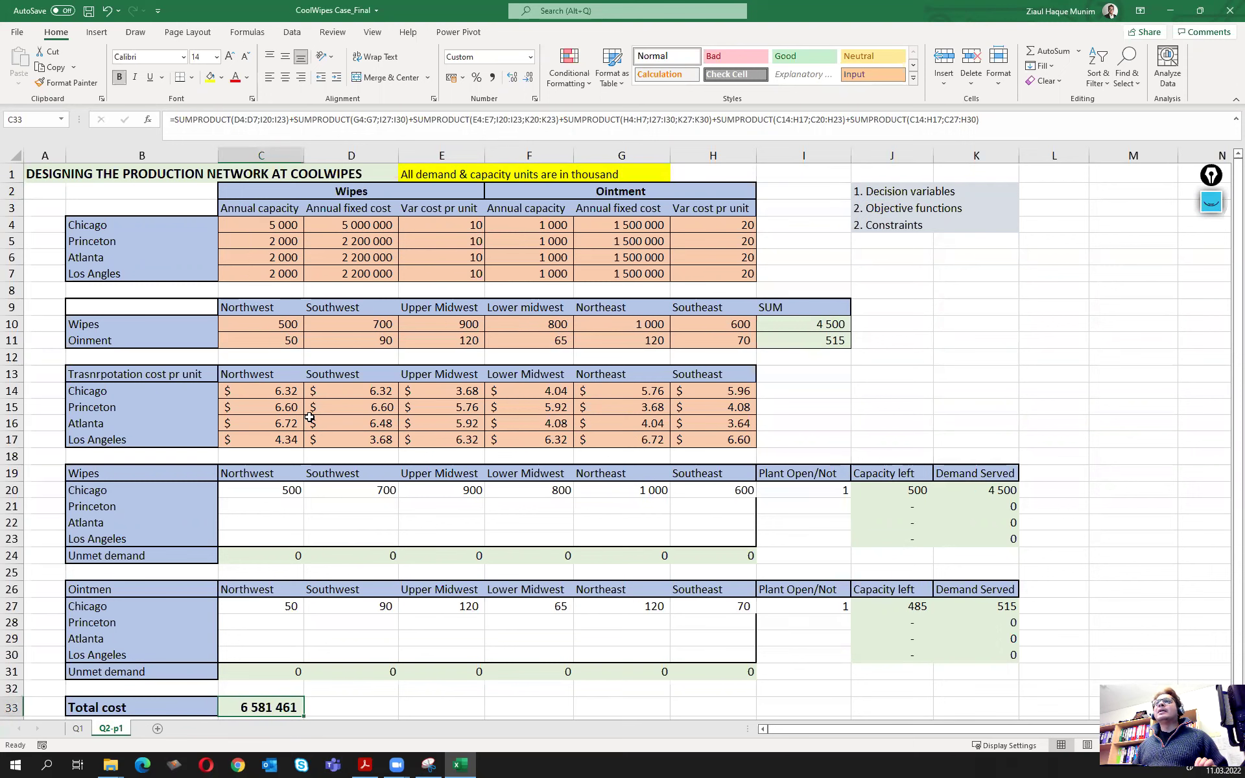
Set the wipes annual fixed cost to 5000 for Chicago and 2200 for Princeton.
{"action": "double_click", "coordinate": [388, 225]}
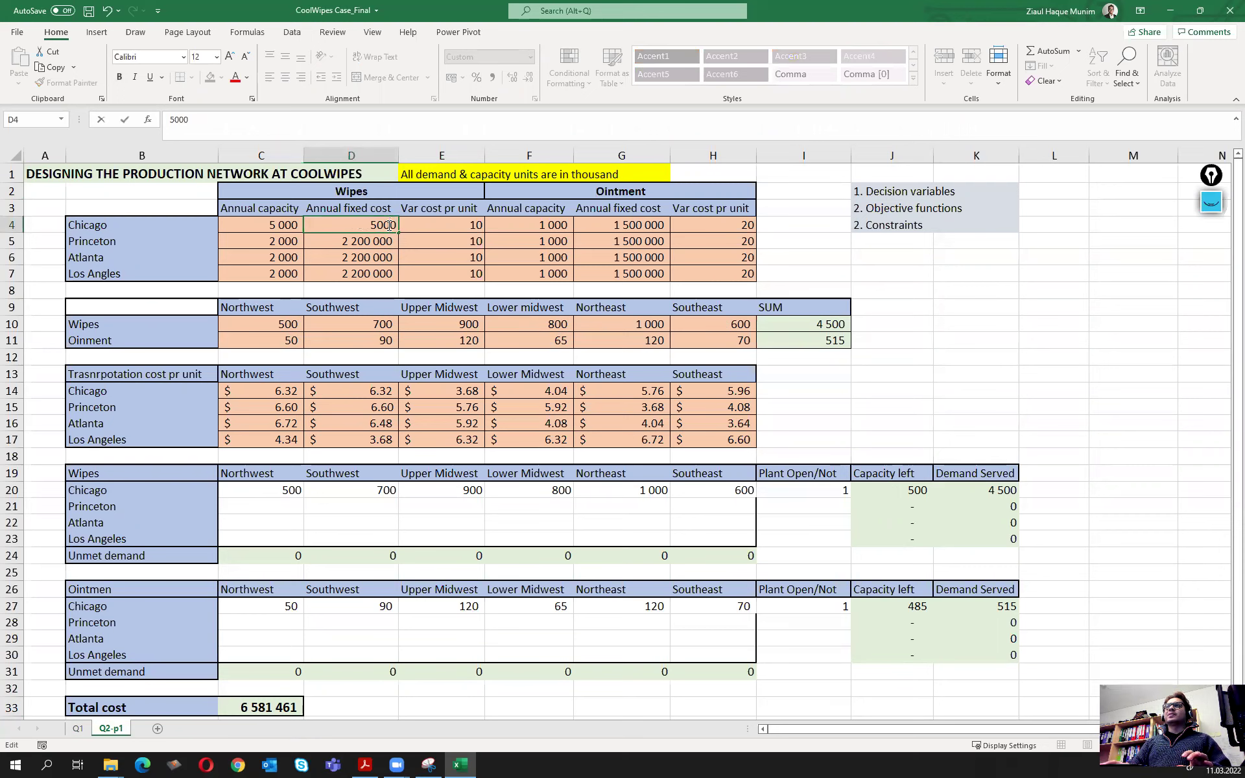
{"action": "key", "text": "Return"}
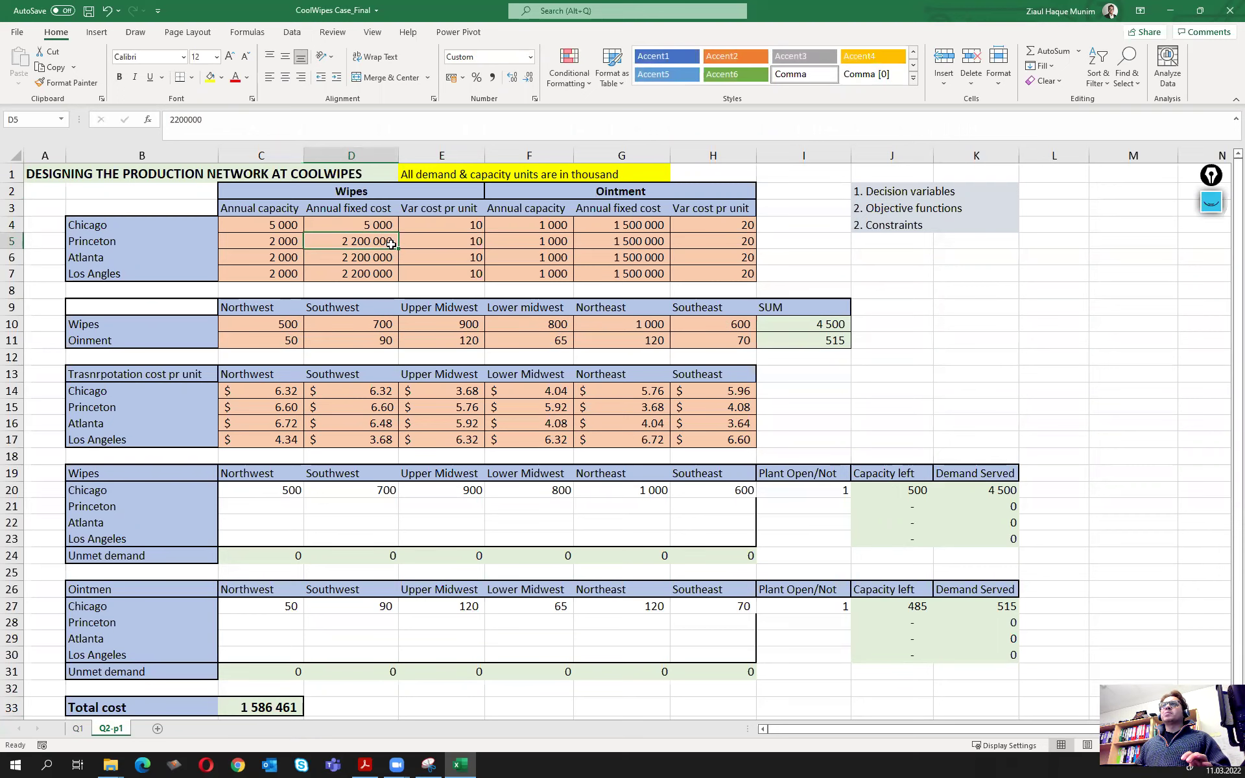
{"action": "double_click", "coordinate": [391, 243]}
{"action": "key", "text": "BackSpace"}
{"action": "key", "text": "BackSpace"}
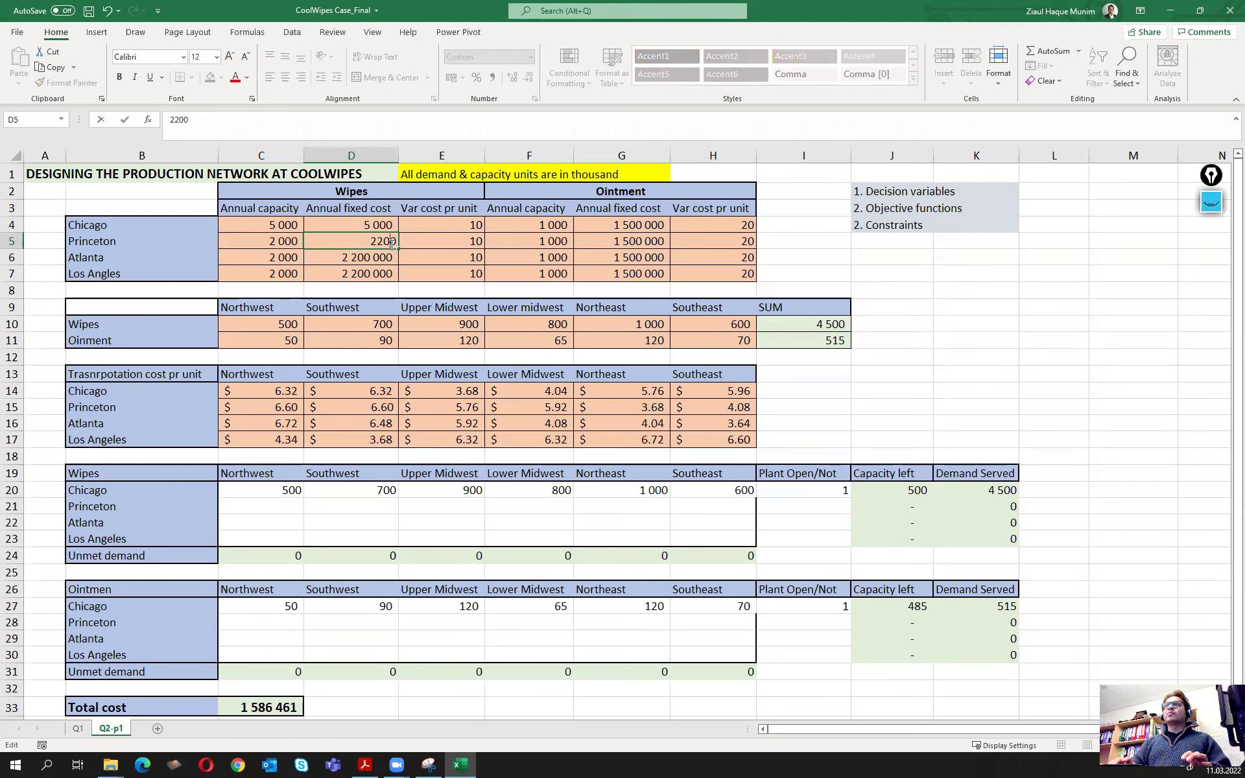
{"action": "key", "text": "Return"}
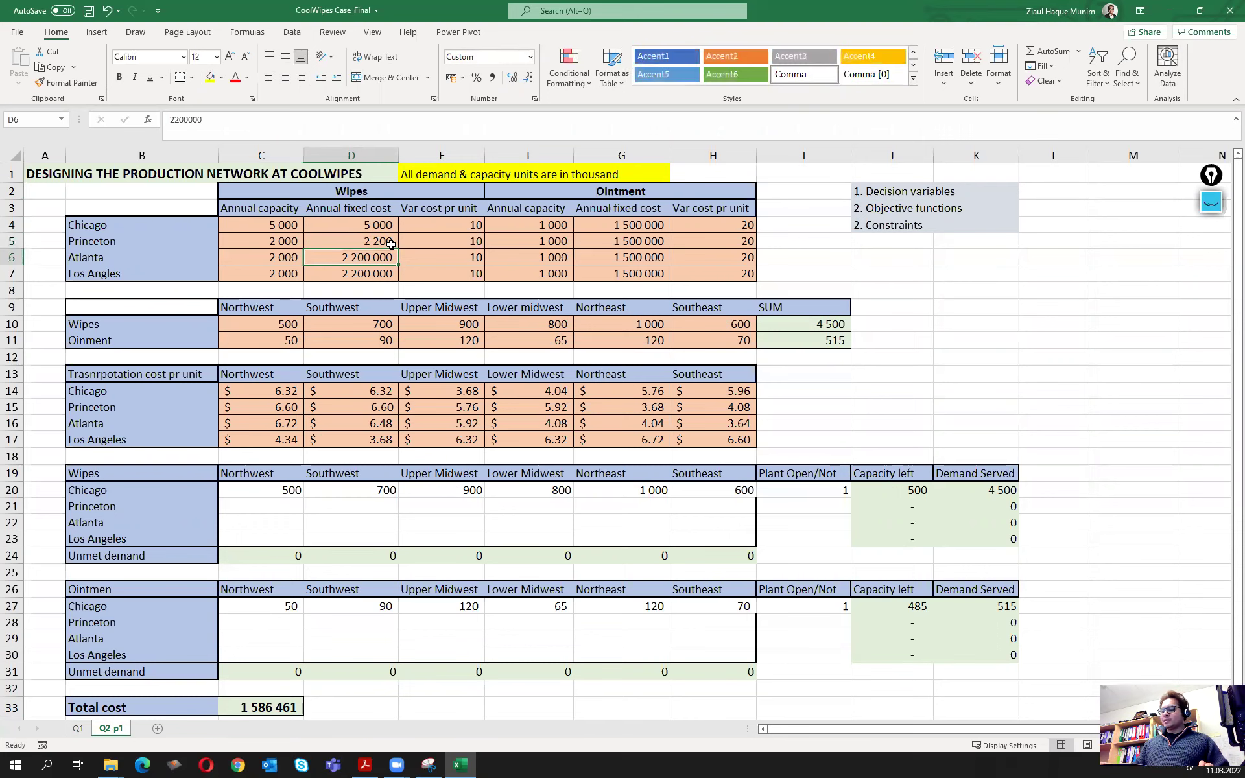
Set the wipes annual fixed cost of Atlanta and Los Angeles to 2200 each.
{"action": "type", "text": "2200"}
{"action": "key", "text": "Return"}
{"action": "type", "text": "2200"}
{"action": "key", "text": "Right"}
Set the ointment annual fixed cost of Chicago and Princeton to 1500 each.
{"action": "key", "text": "Right"}
{"action": "key", "text": "Right"}
{"action": "key", "text": "Left"}
{"action": "key", "text": "Up"}
{"action": "key", "text": "Up"}
{"action": "key", "text": "Up"}
{"action": "key", "text": "Right"}
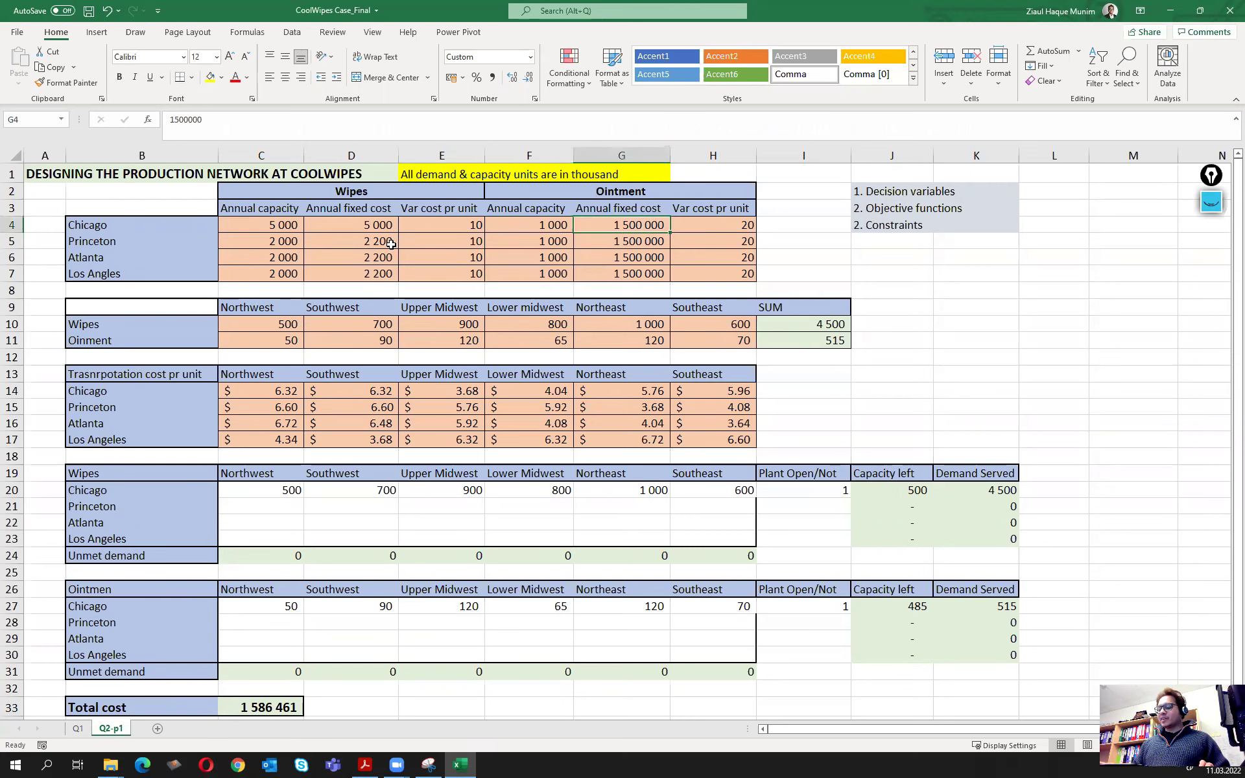
{"action": "type", "text": "15"}
{"action": "key", "text": "Return"}
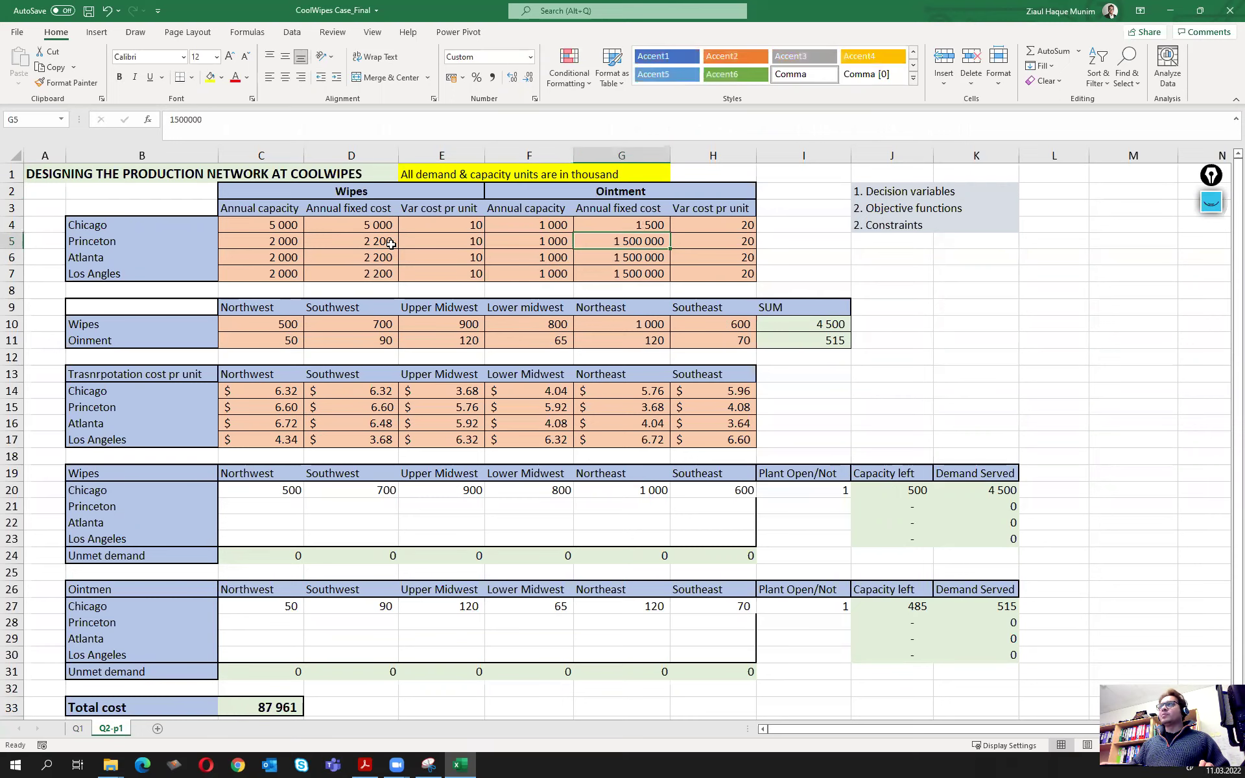
{"action": "type", "text": "15"}
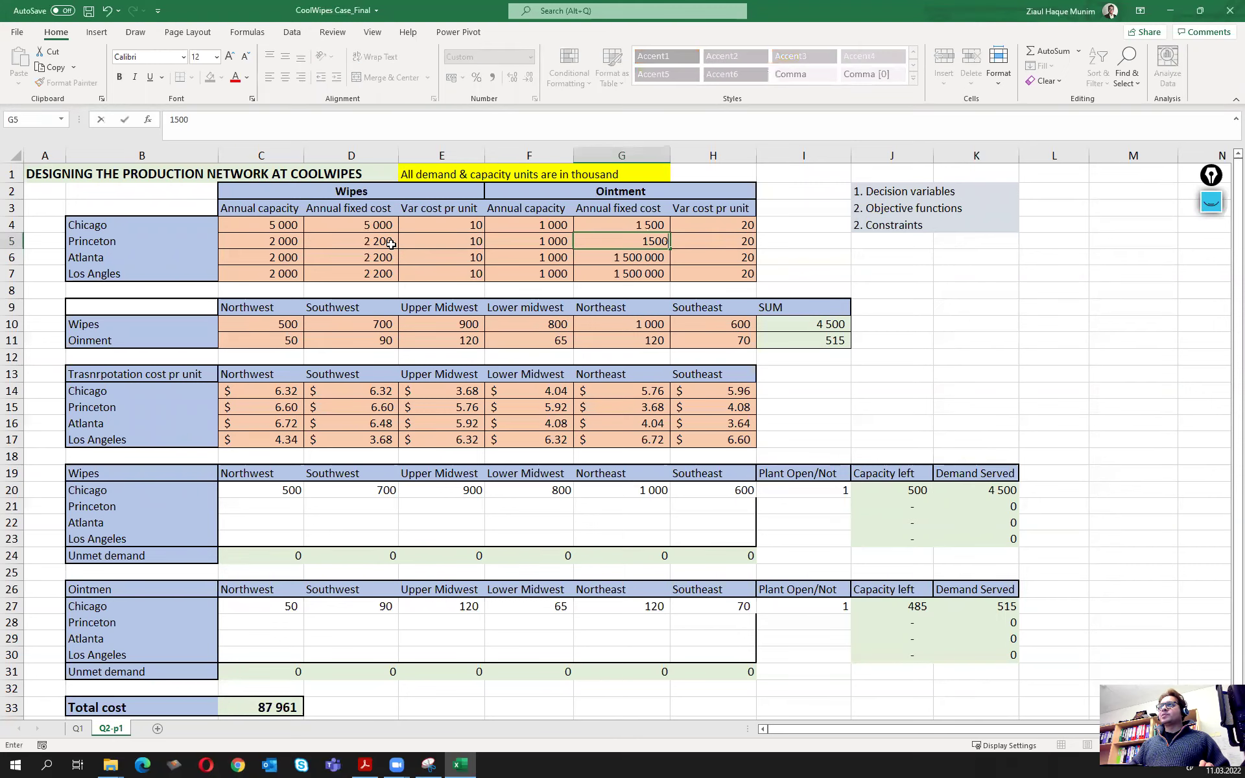
{"action": "key", "text": "Return"}
Set the ointment annual fixed cost of Atlanta and Los Angeles to 1500 each.
{"action": "type", "text": "1500"}
{"action": "key", "text": "Return"}
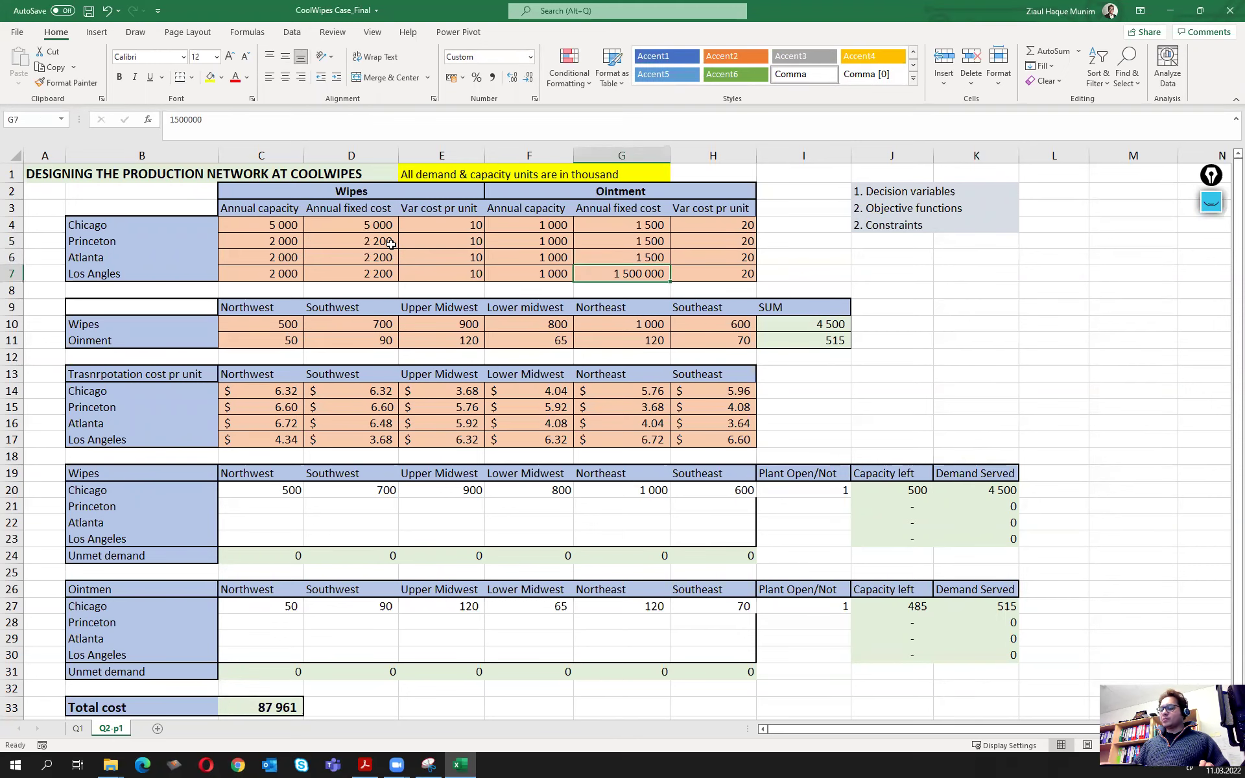
{"action": "type", "text": "15"}
{"action": "key", "text": "Tab"}
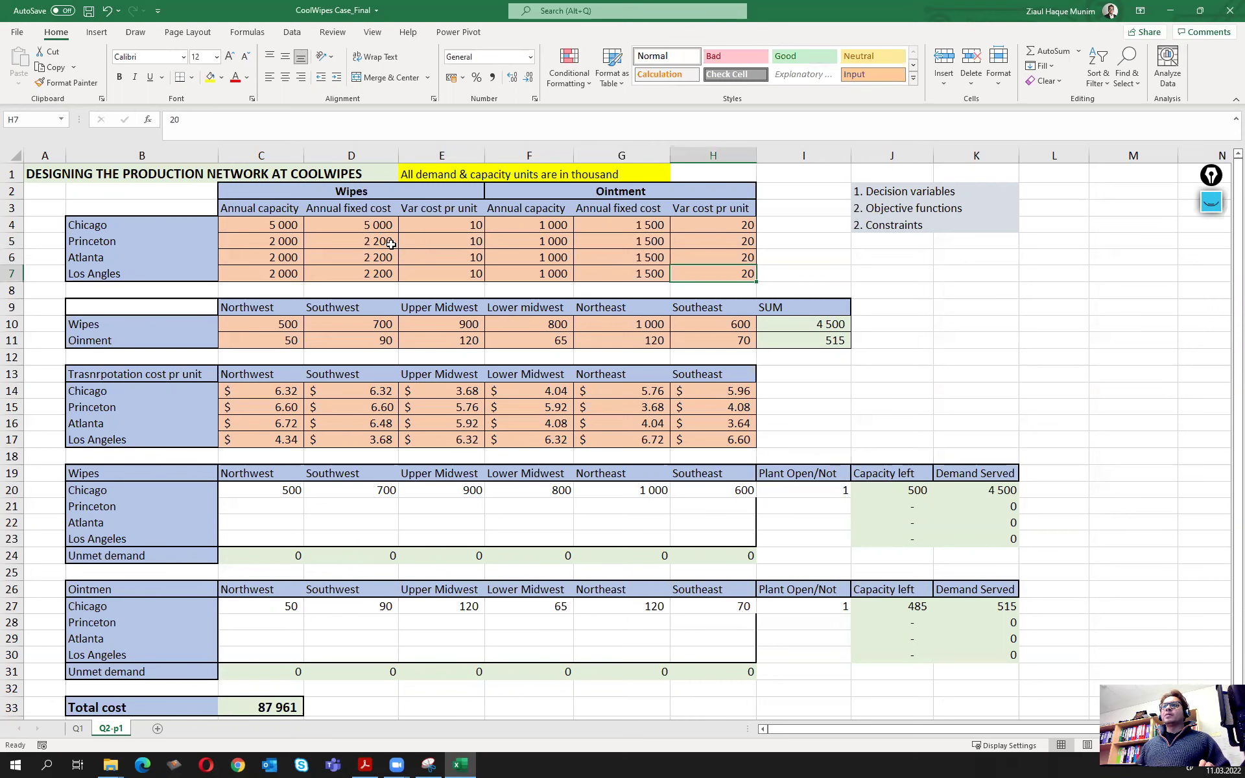
Check the total cost on the Q1 sheet and format the Q2-p1 total cost to show two decimals.
{"action": "left_click", "coordinate": [262, 702]}
{"action": "left_click", "coordinate": [79, 729]}
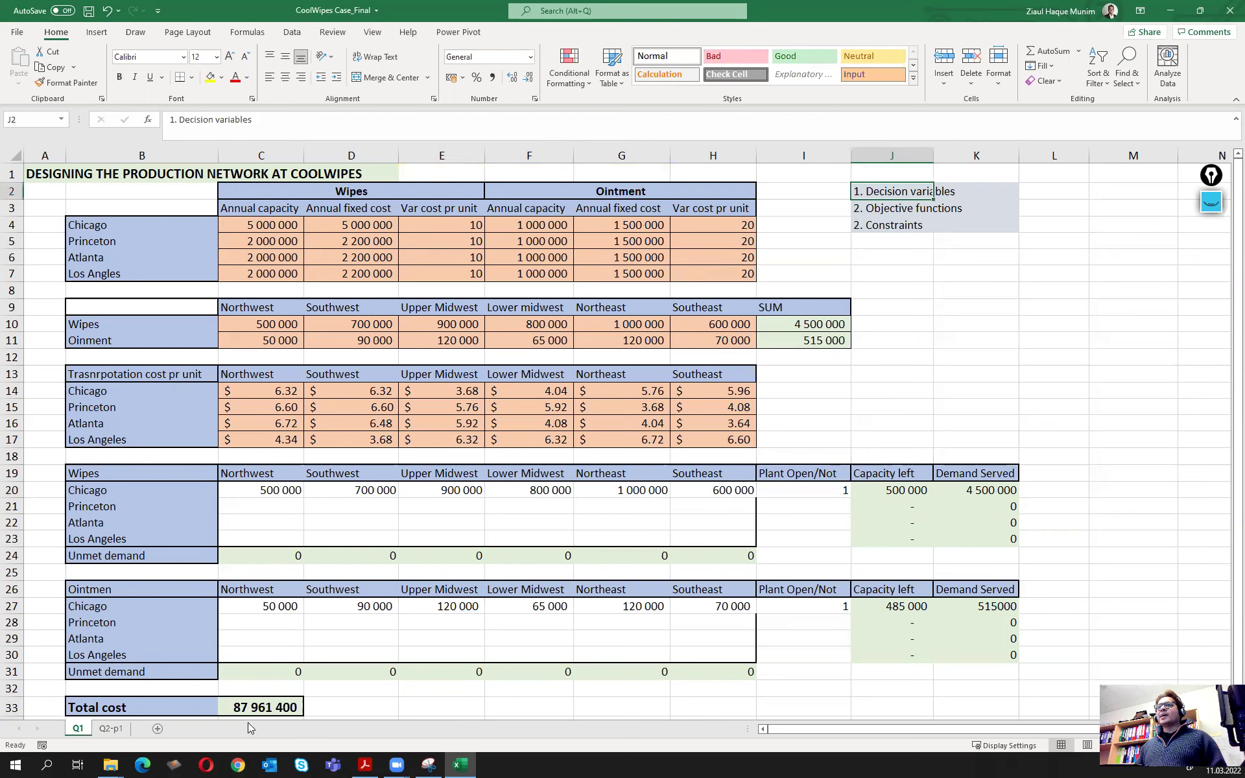
{"action": "left_click", "coordinate": [122, 729]}
{"action": "left_click", "coordinate": [512, 79]}
{"action": "left_click", "coordinate": [513, 79]}
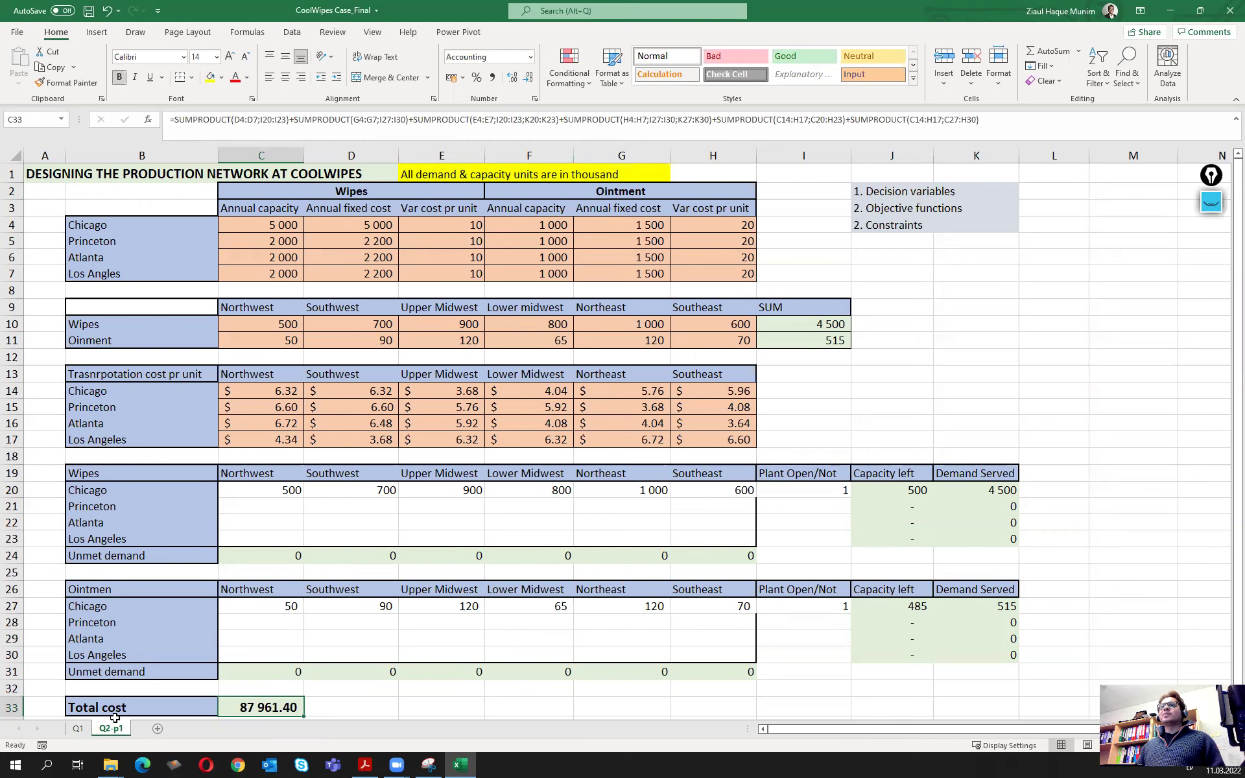
Compare the total cost between the Q1 and Q2-p1 sheets and examine the formula behind the Q2-p1 total.
{"action": "left_click", "coordinate": [78, 728]}
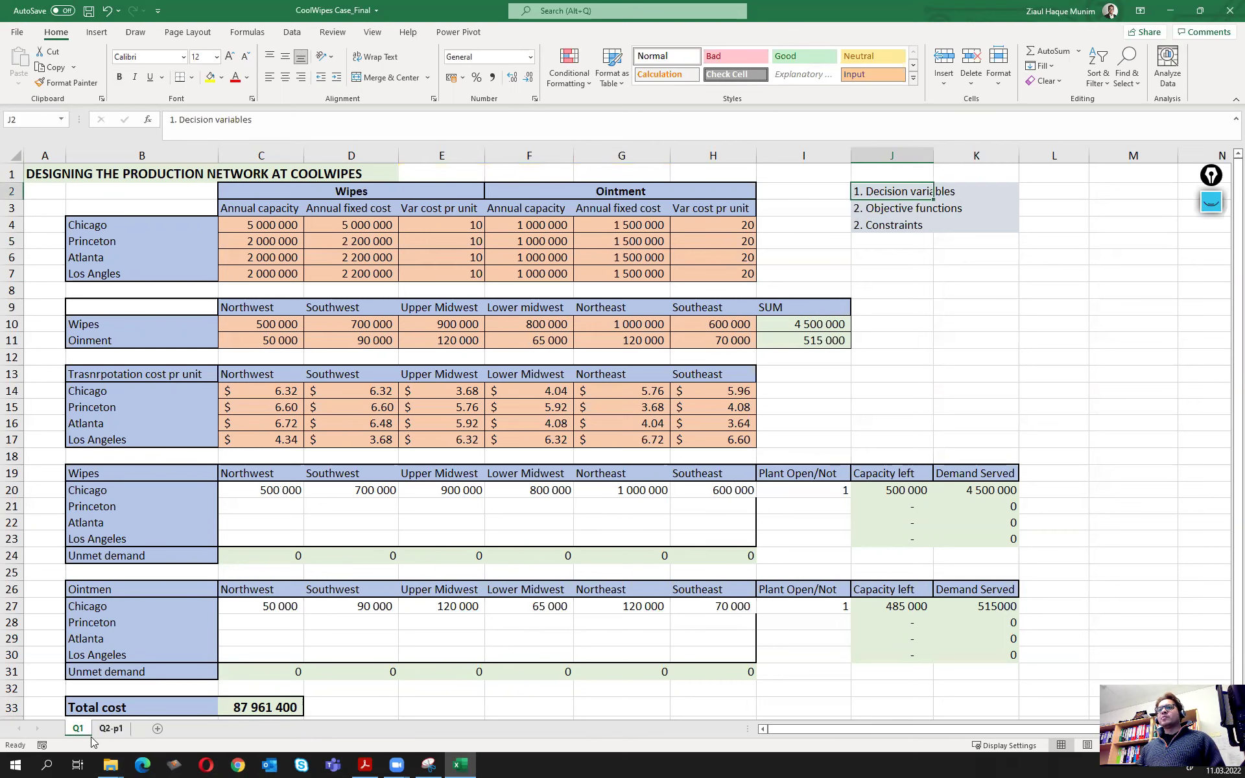
{"action": "left_click", "coordinate": [122, 728]}
{"action": "scroll", "coordinate": [295, 709], "scroll_direction": "down", "scroll_amount": 1}
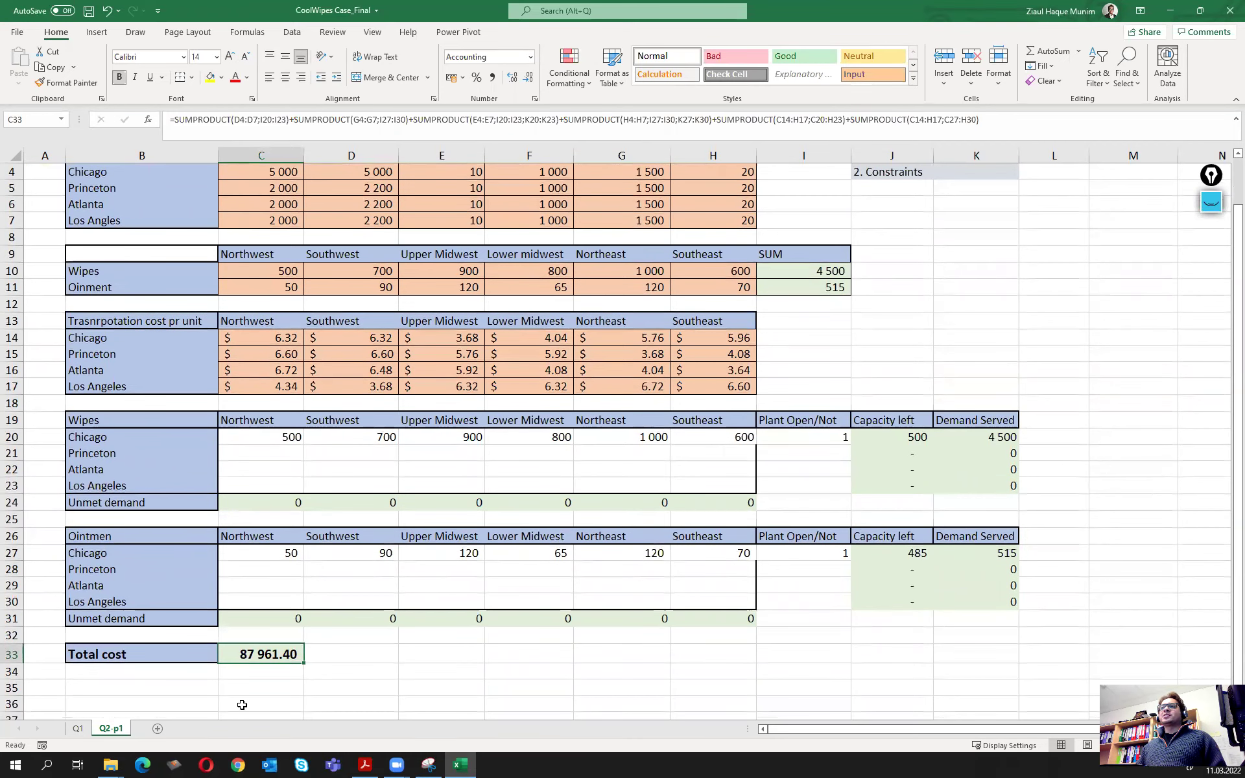
{"action": "left_click", "coordinate": [352, 661]}
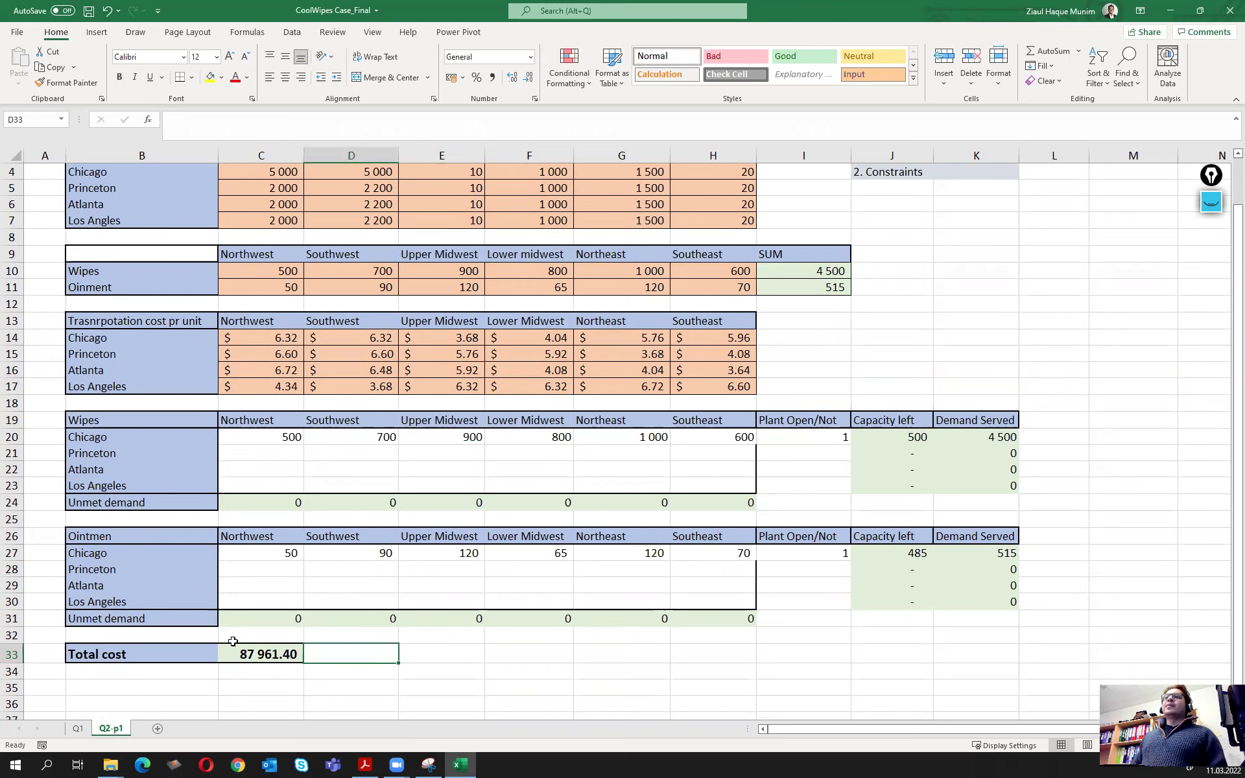
{"action": "left_click", "coordinate": [260, 653]}
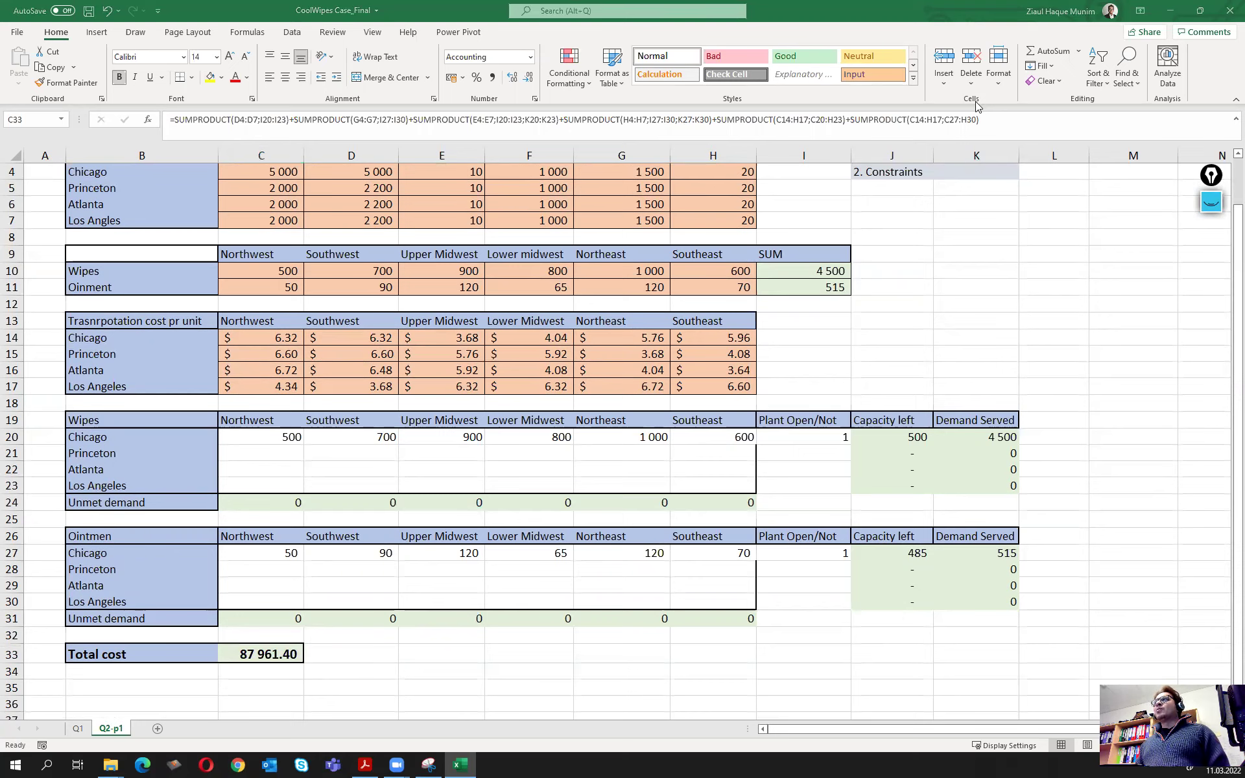
{"action": "scroll", "coordinate": [670, 551], "scroll_direction": "up", "scroll_amount": 1}
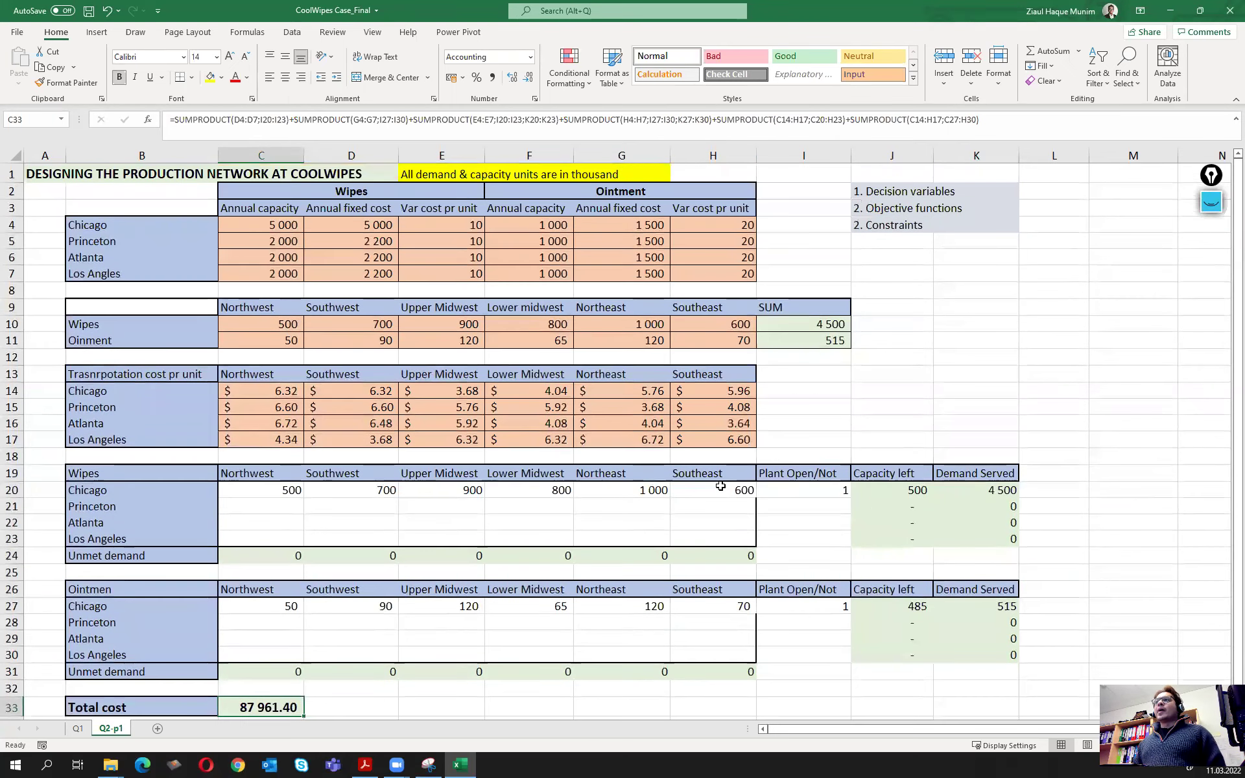
{"action": "left_click", "coordinate": [804, 396]}
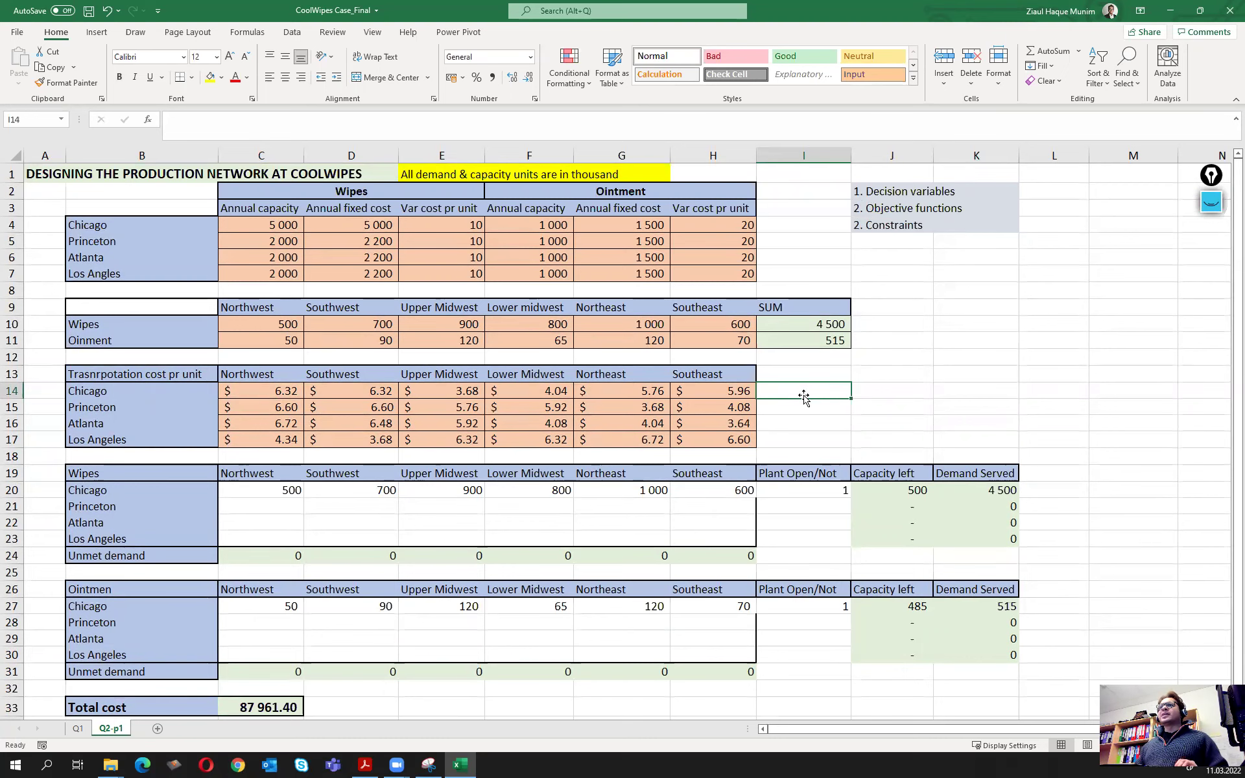
Clear the shipment and plant-open values of the wipes table (C20:I23) and the ointment table (C27:I30).
{"action": "left_click_drag", "start_coordinate": [273, 490], "coordinate": [784, 540]}
{"action": "key", "text": "Delete"}
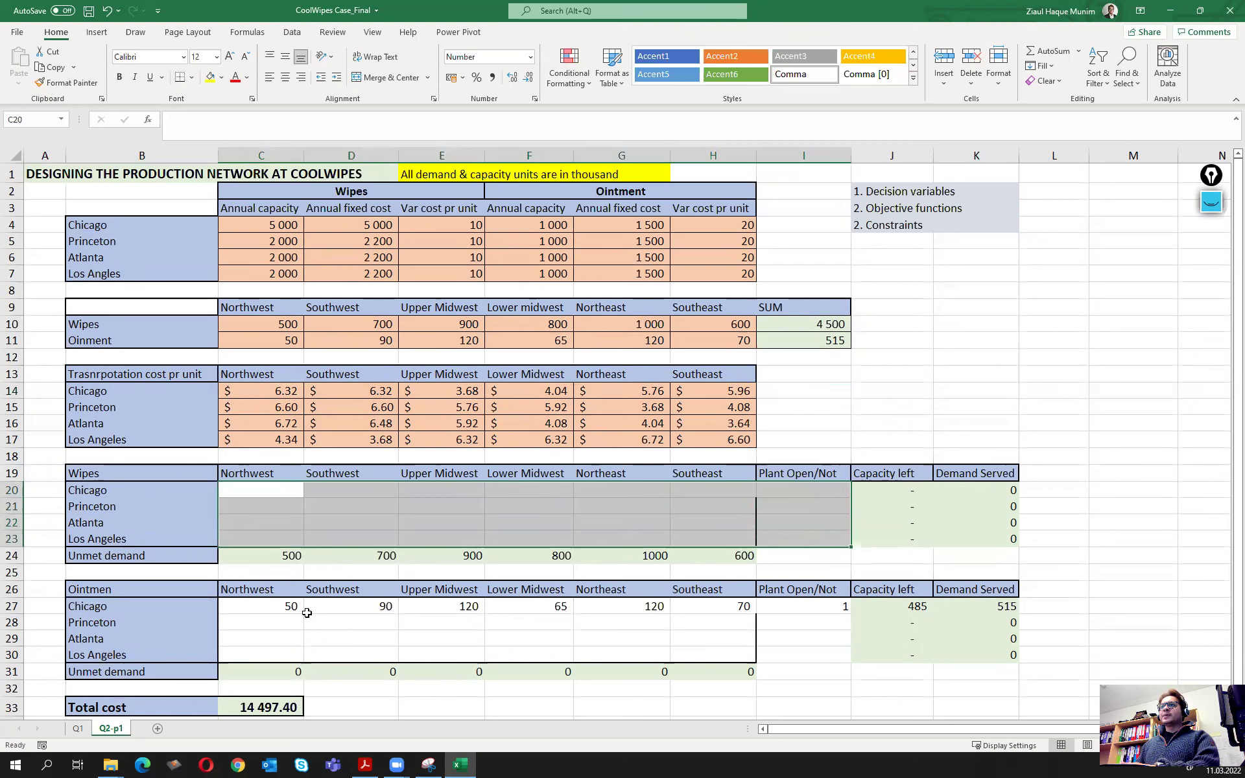
{"action": "left_click_drag", "start_coordinate": [281, 608], "coordinate": [810, 656]}
{"action": "key", "text": "Delete"}
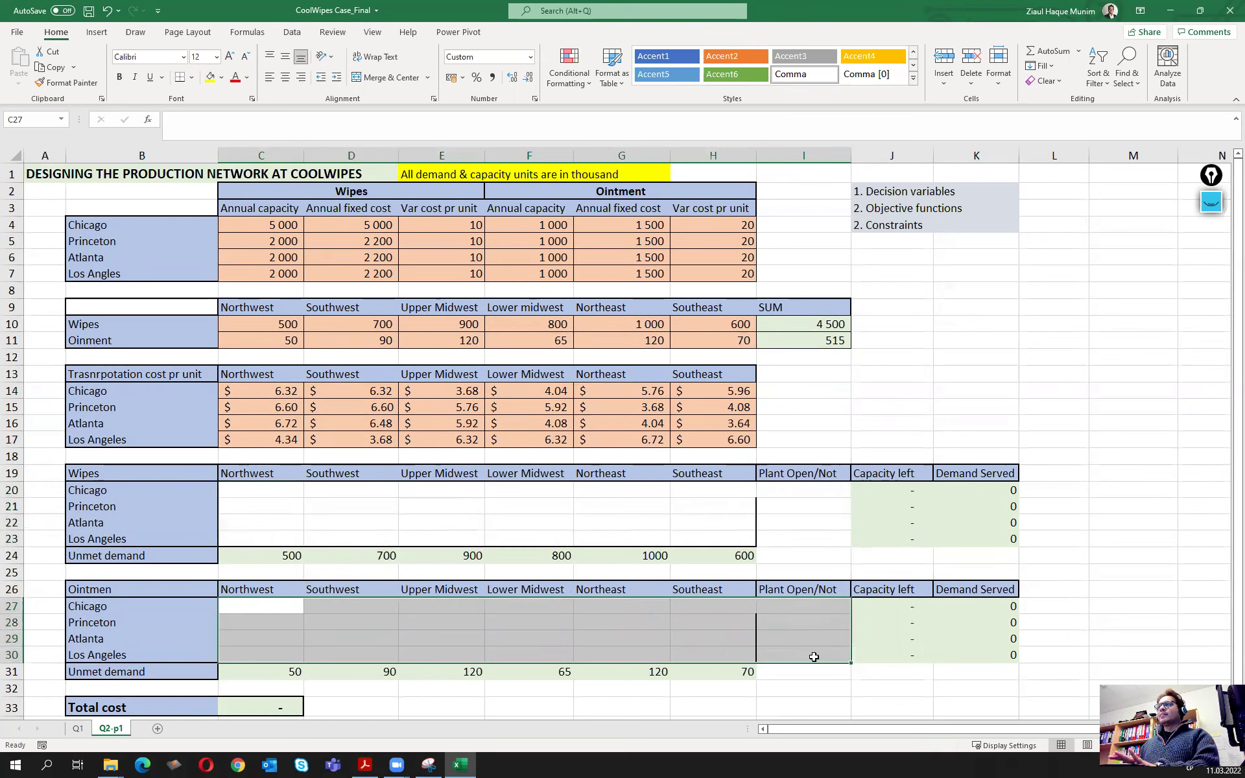
{"action": "left_click", "coordinate": [810, 499]}
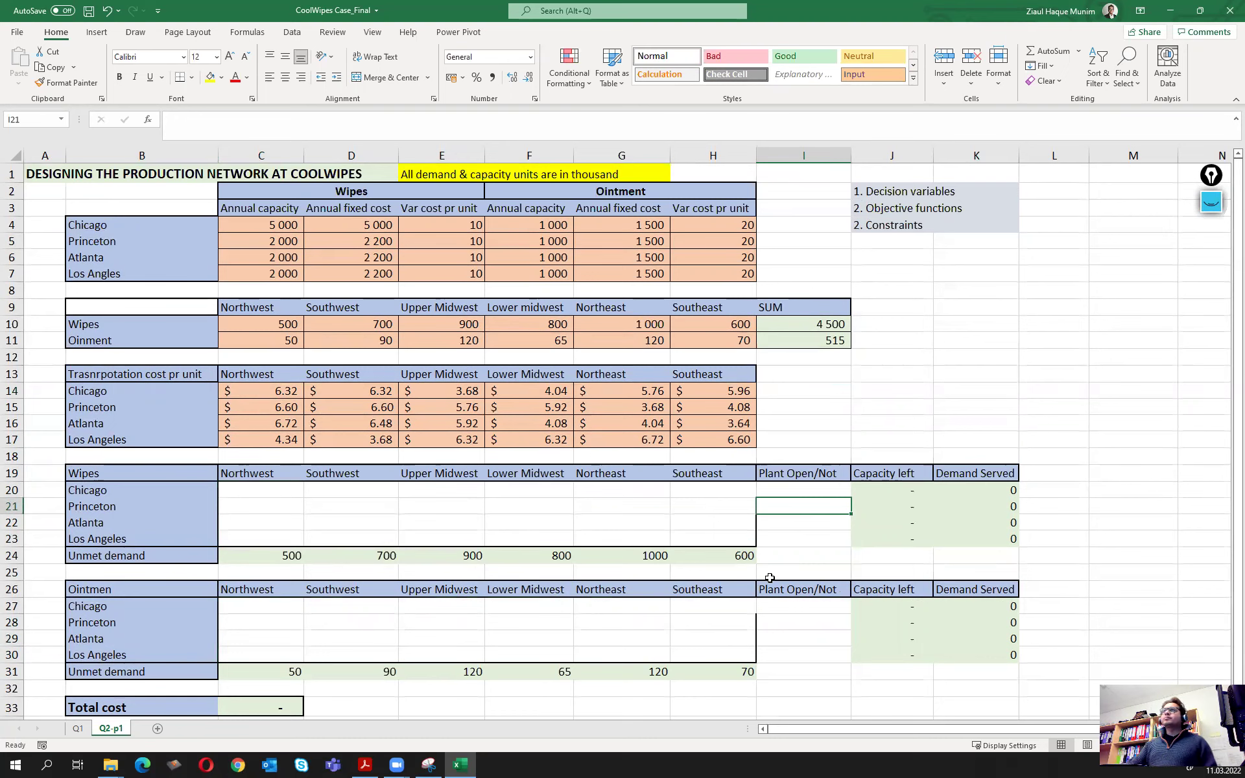
Open Solver and set its objective to minimise the total cost in C33.
{"action": "left_click", "coordinate": [295, 33]}
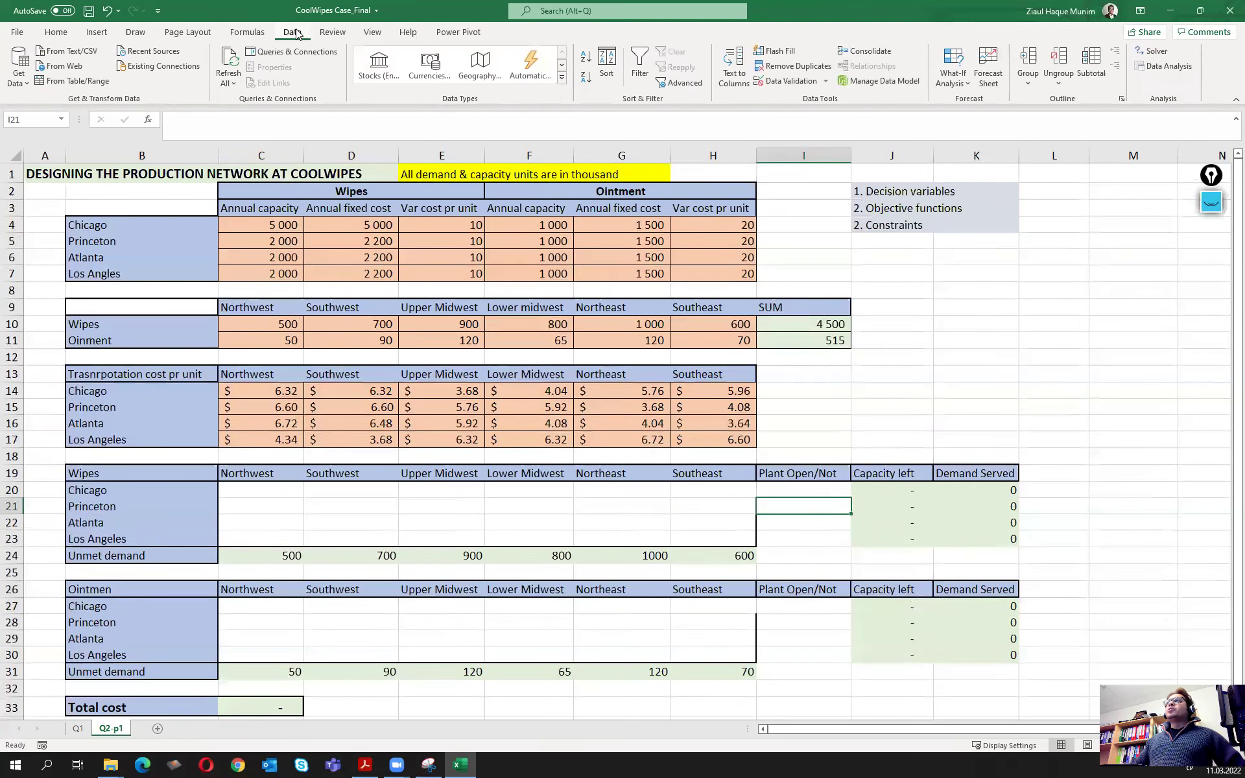
{"action": "left_click", "coordinate": [1156, 51]}
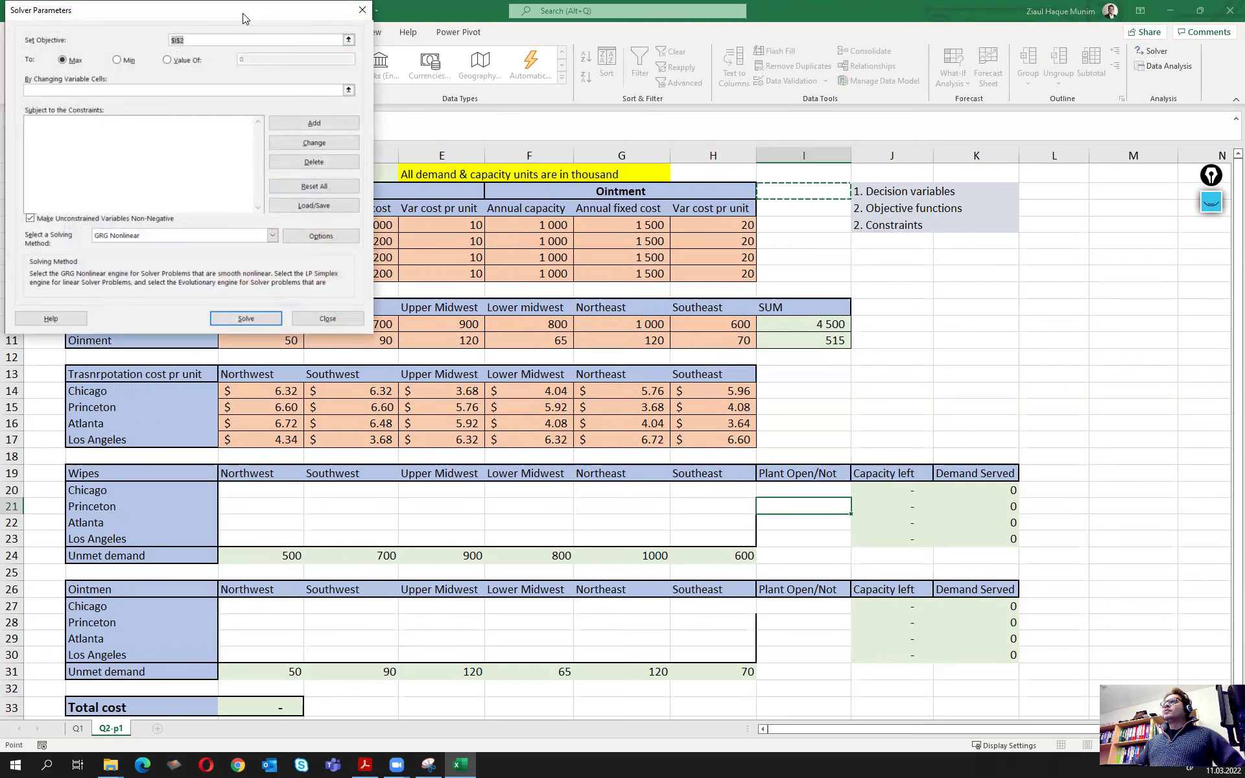
{"action": "left_click_drag", "start_coordinate": [246, 18], "coordinate": [1065, 135]}
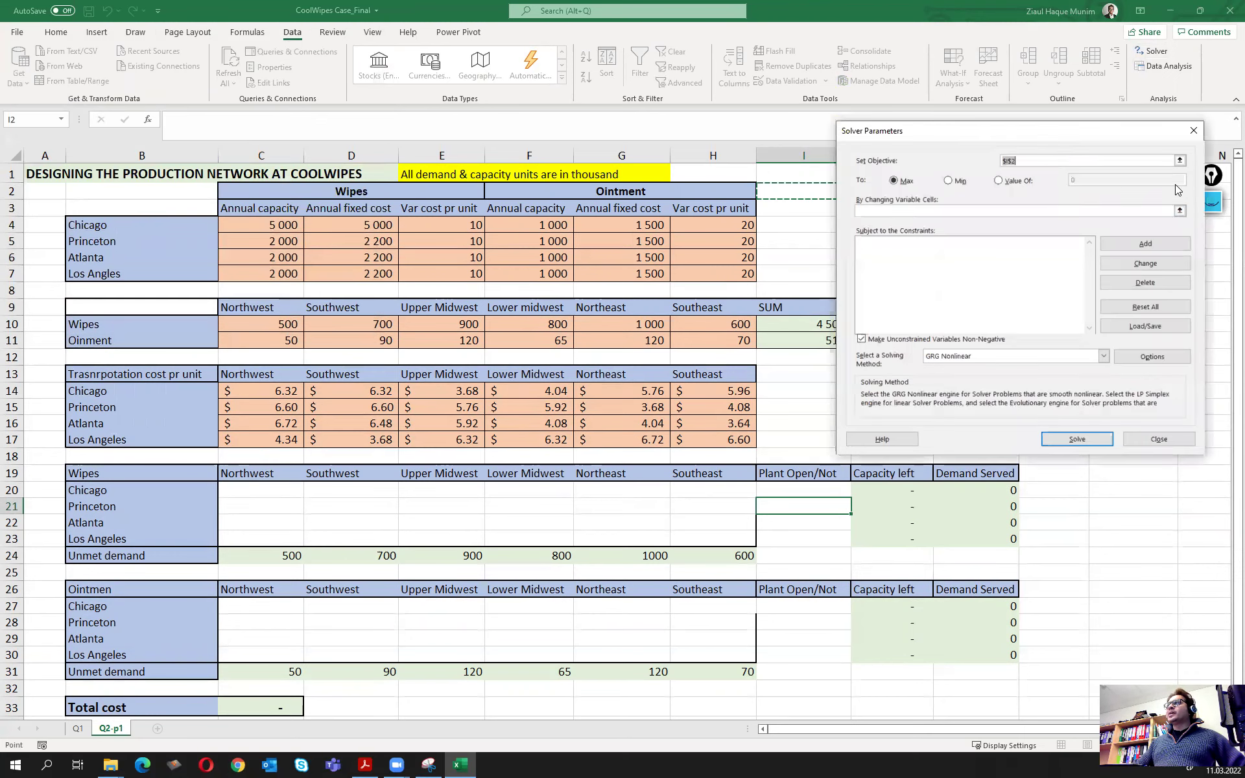
{"action": "left_click", "coordinate": [1180, 161]}
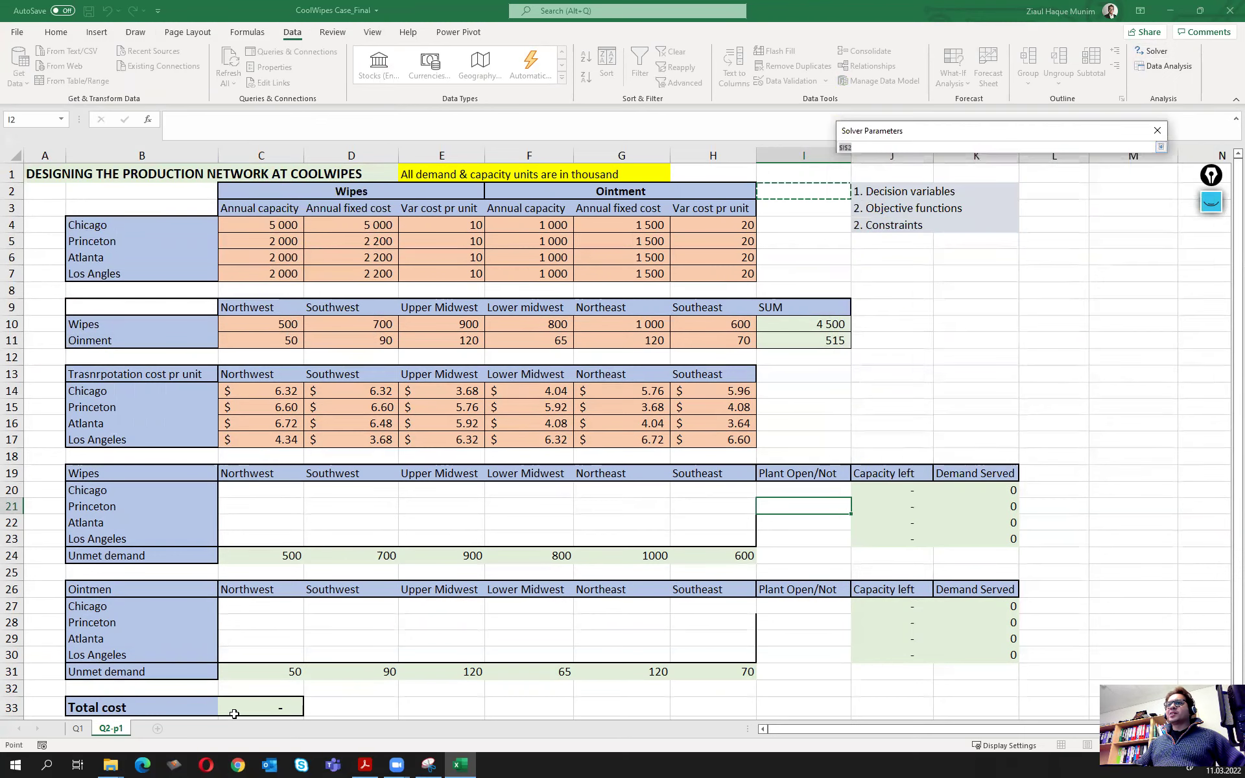
{"action": "left_click", "coordinate": [264, 711]}
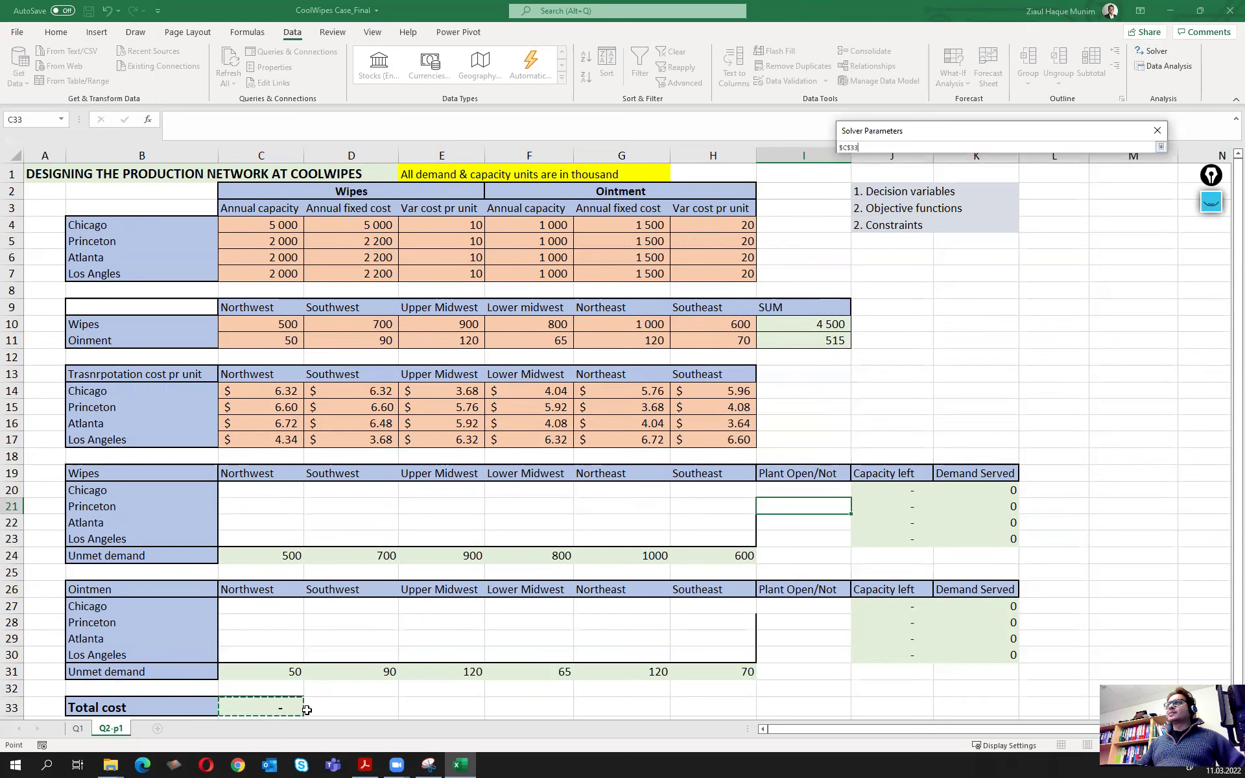
{"action": "left_click", "coordinate": [1160, 146]}
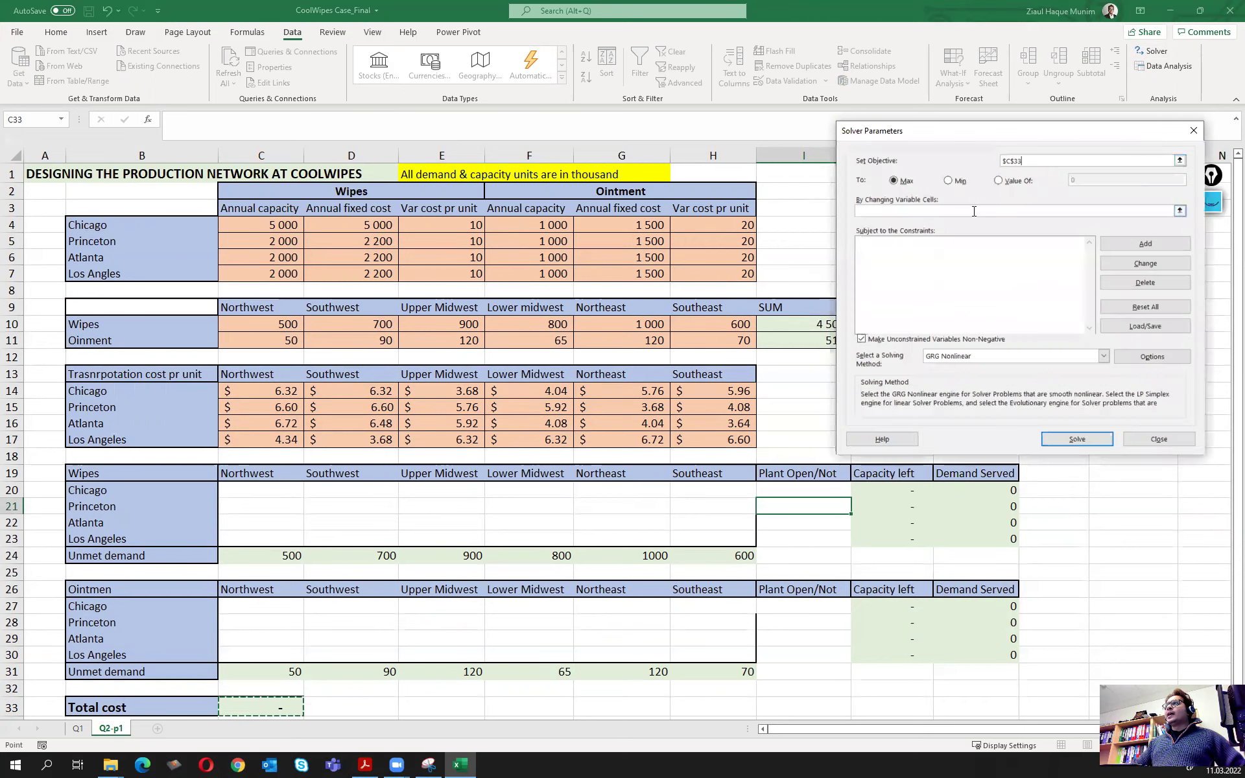
{"action": "left_click", "coordinate": [959, 181]}
Set Solver's changing variable cells to the wipes and ointment decision ranges, $C$20:$I$23;$C$27:$I$30.
{"action": "left_click", "coordinate": [943, 210]}
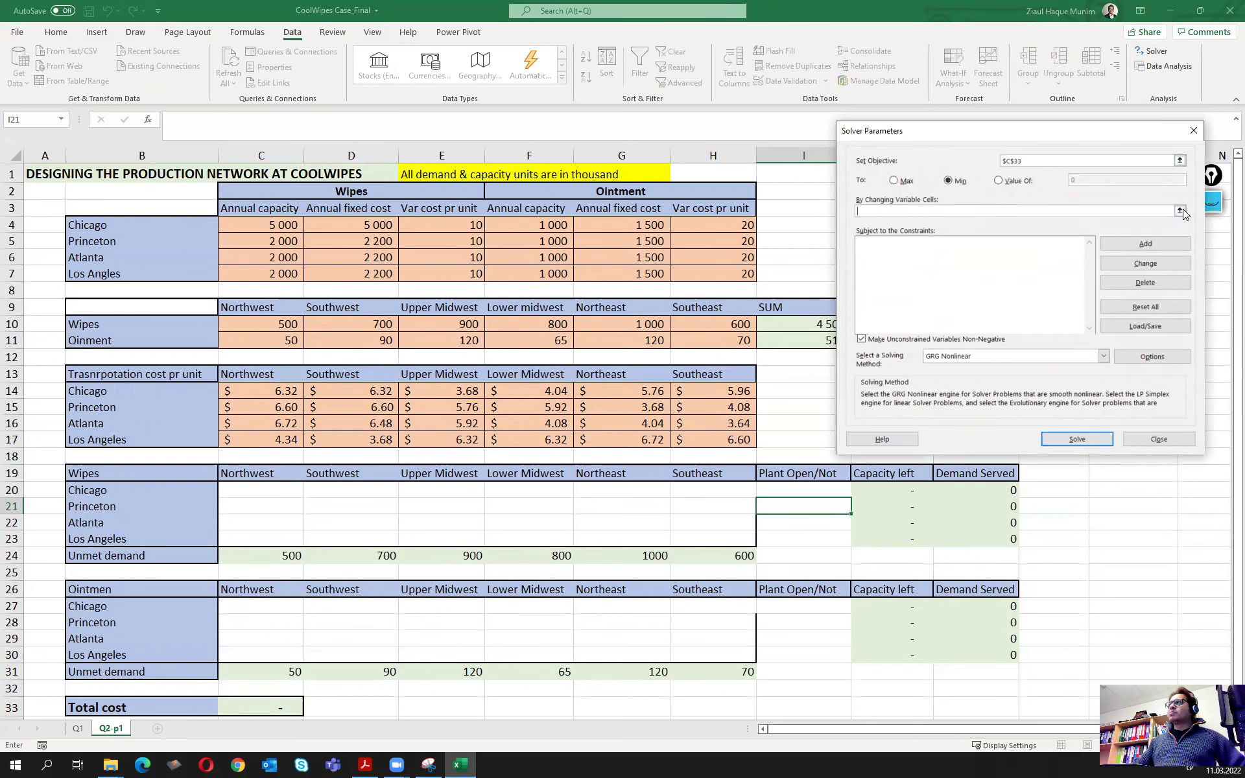
{"action": "left_click", "coordinate": [1180, 210]}
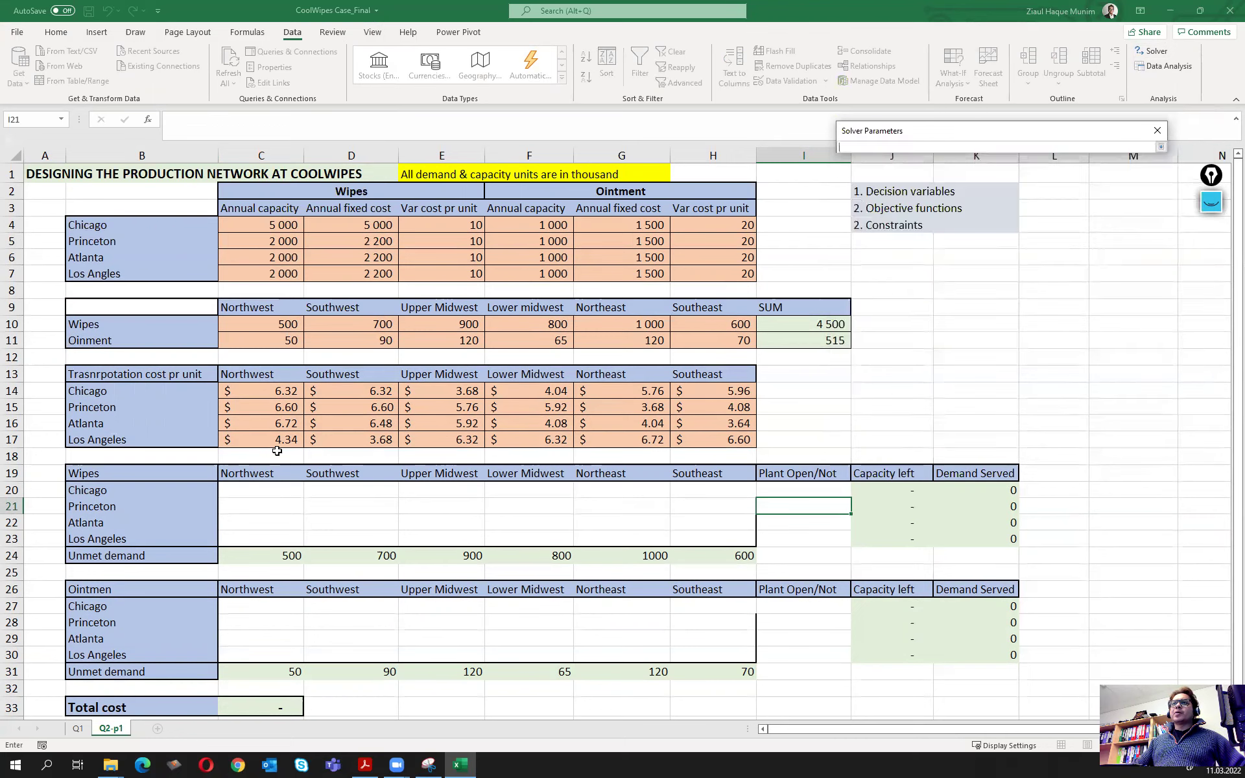
{"action": "left_click_drag", "start_coordinate": [250, 487], "coordinate": [798, 542]}
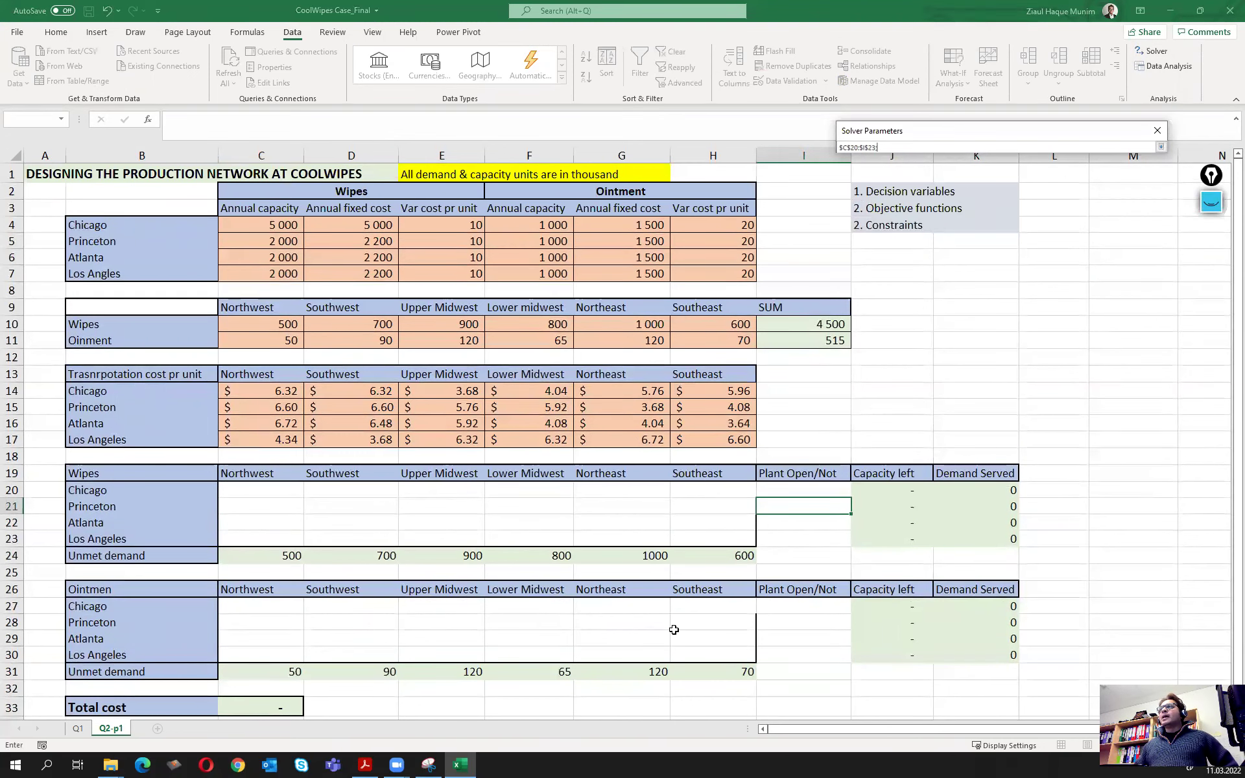
{"action": "left_click_drag", "start_coordinate": [280, 608], "coordinate": [780, 654]}
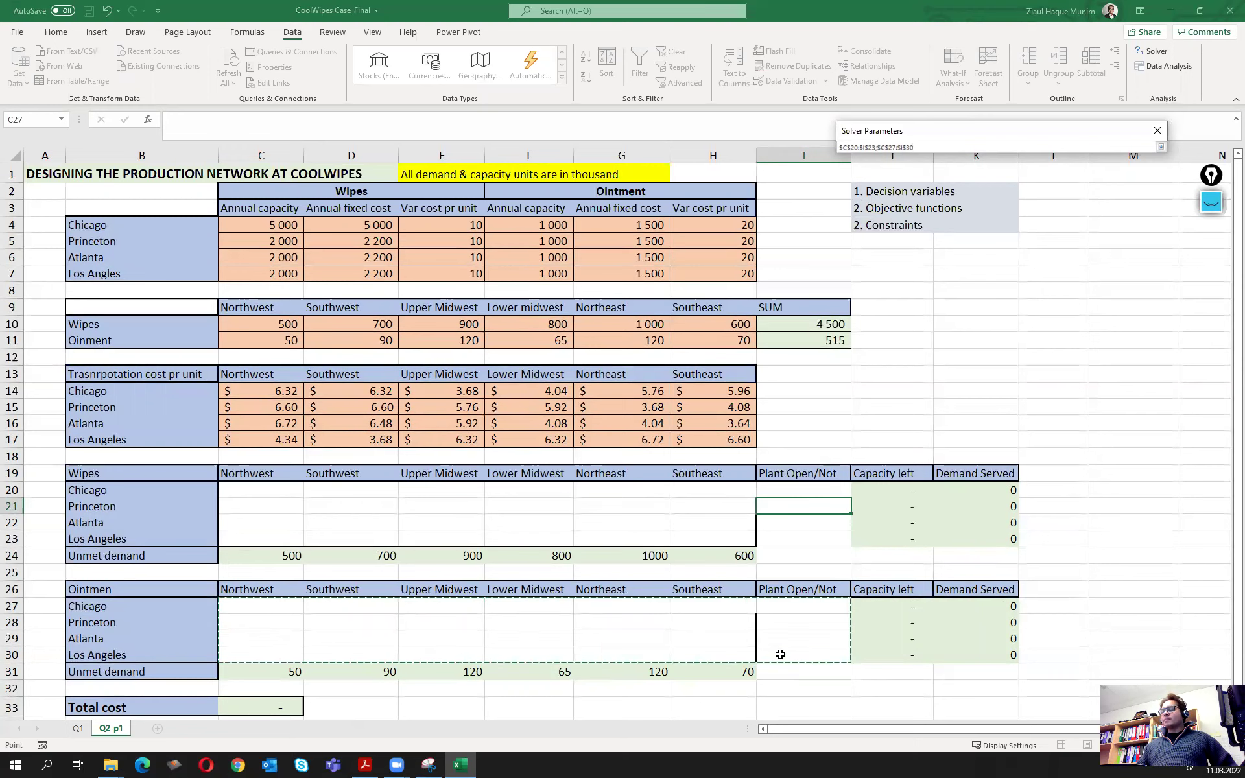
{"action": "left_click", "coordinate": [1160, 147]}
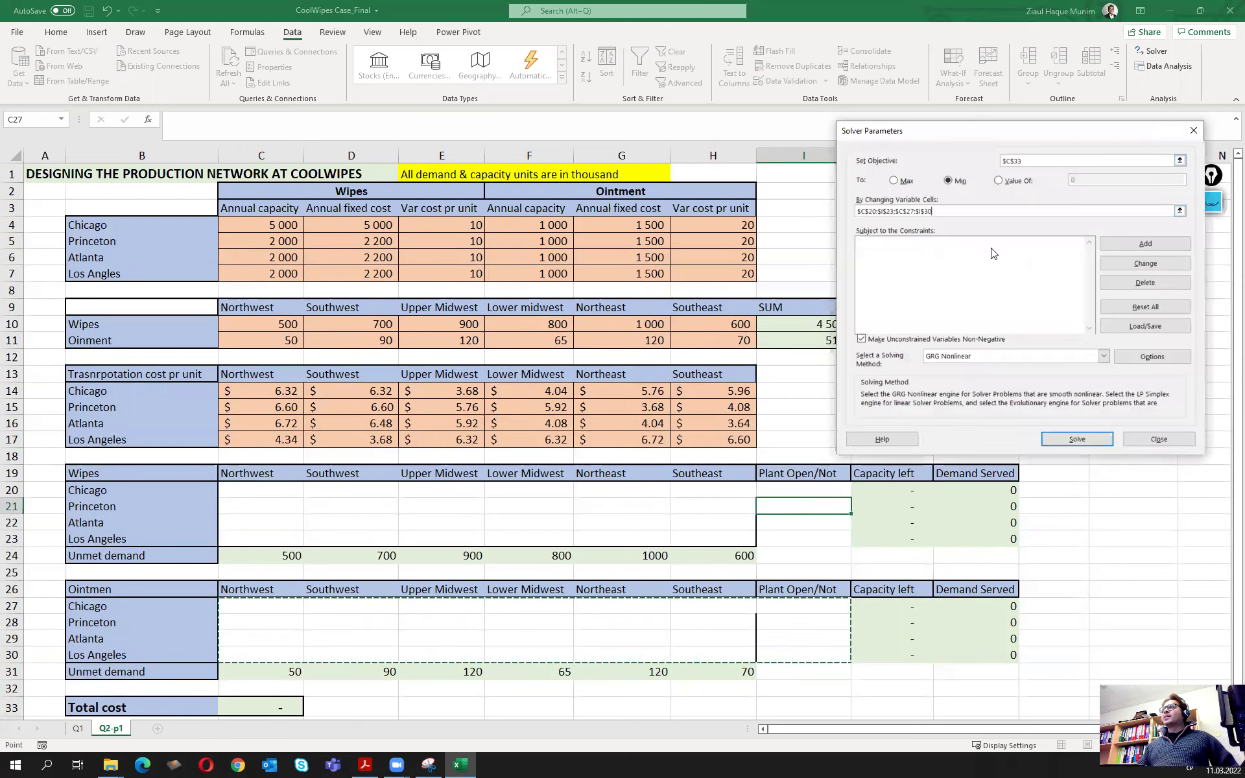
{"action": "scroll", "coordinate": [958, 223], "scroll_direction": "down", "scroll_amount": 3}
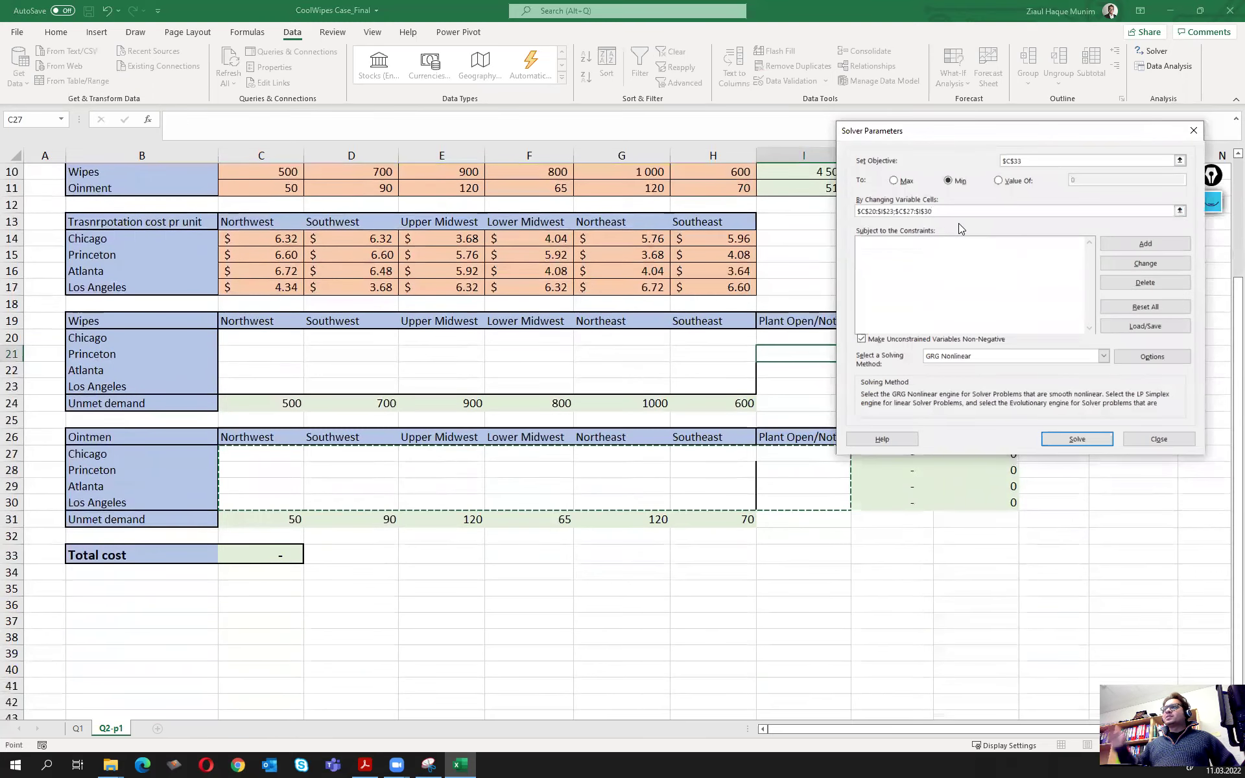
{"action": "scroll", "coordinate": [520, 402], "scroll_direction": "up", "scroll_amount": 3}
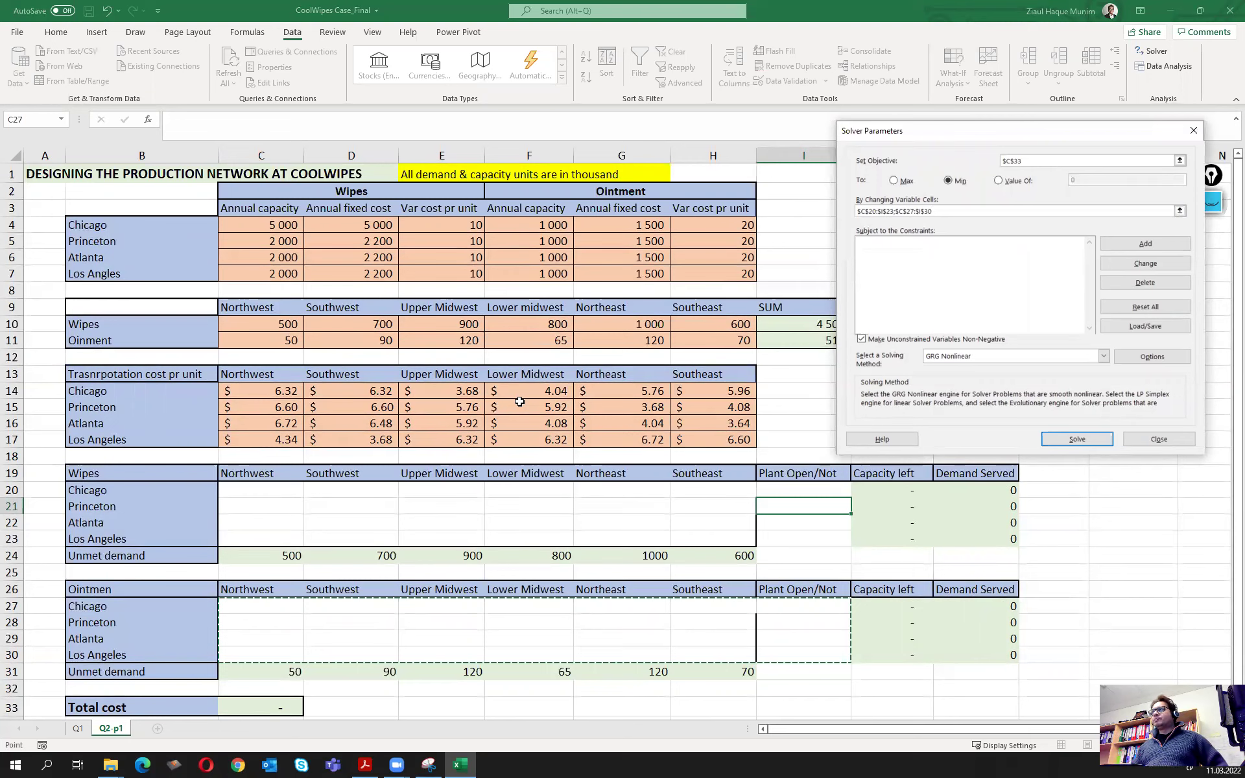
Start a new Solver constraint with the wipes capacity-left cells J20:J23 as its cell reference.
{"action": "left_click", "coordinate": [1027, 253]}
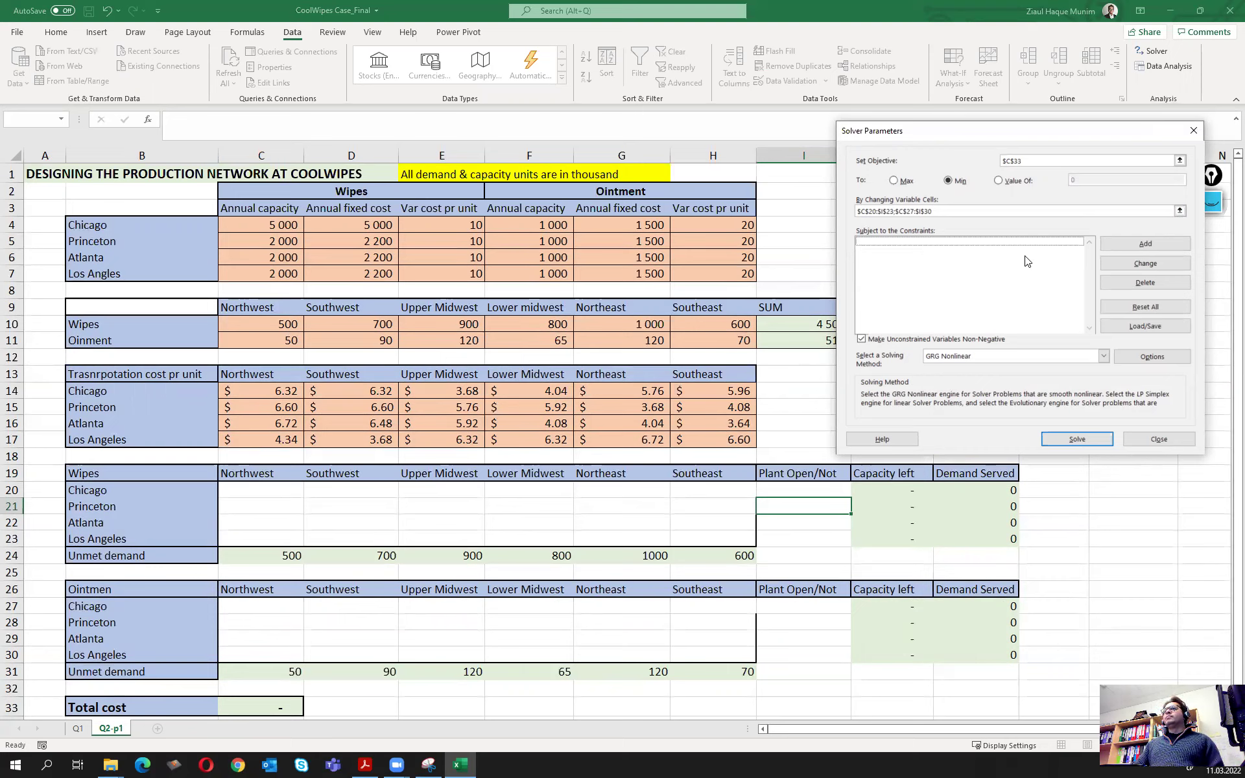
{"action": "left_click", "coordinate": [1168, 243]}
{"action": "scroll", "coordinate": [908, 442], "scroll_direction": "down", "scroll_amount": 1}
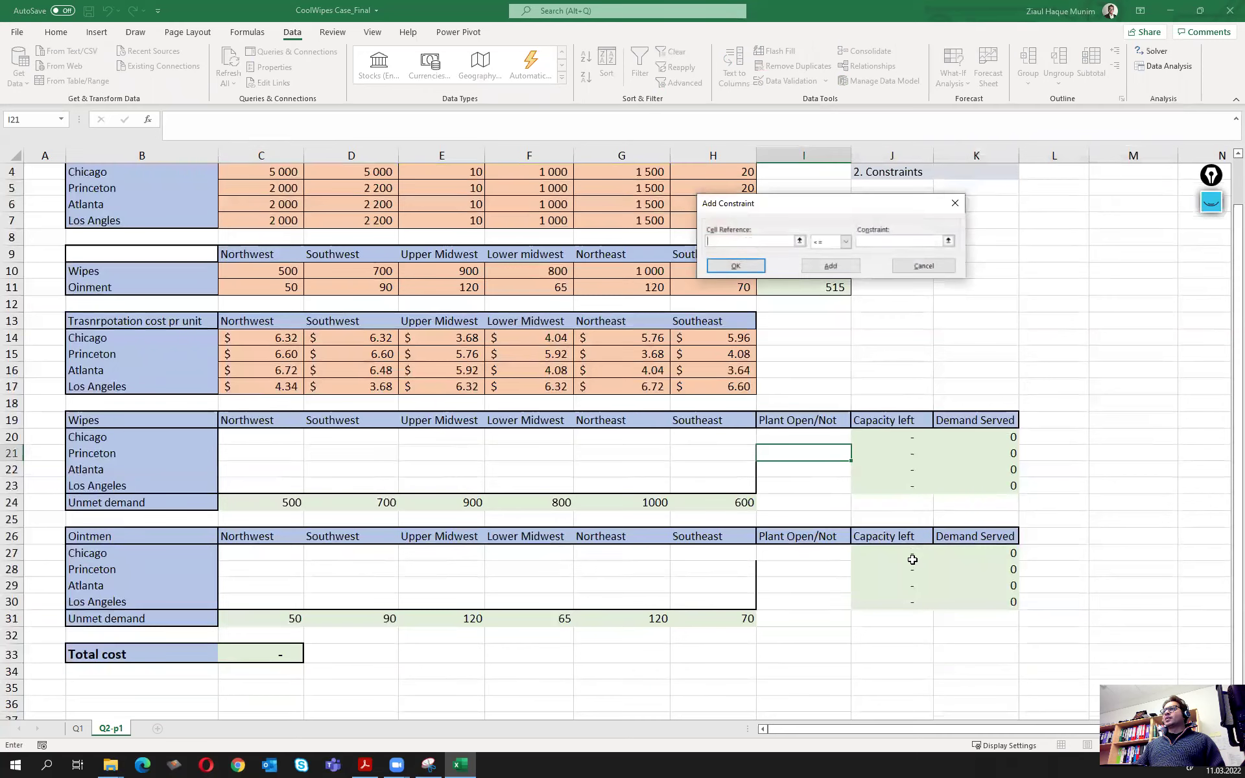
{"action": "left_click_drag", "start_coordinate": [910, 436], "coordinate": [911, 487]}
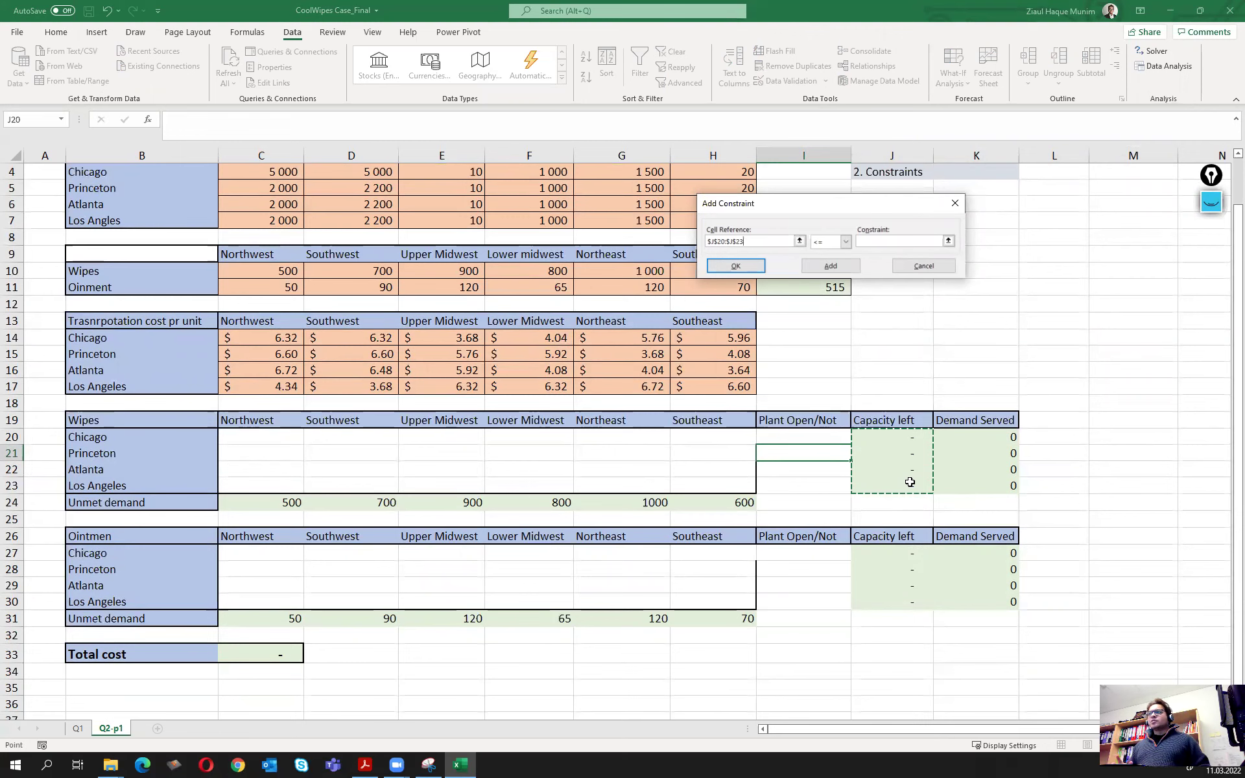
Show the screen annotation tools, erase the old pen marks and activate the pen.
{"action": "left_click", "coordinate": [1213, 176]}
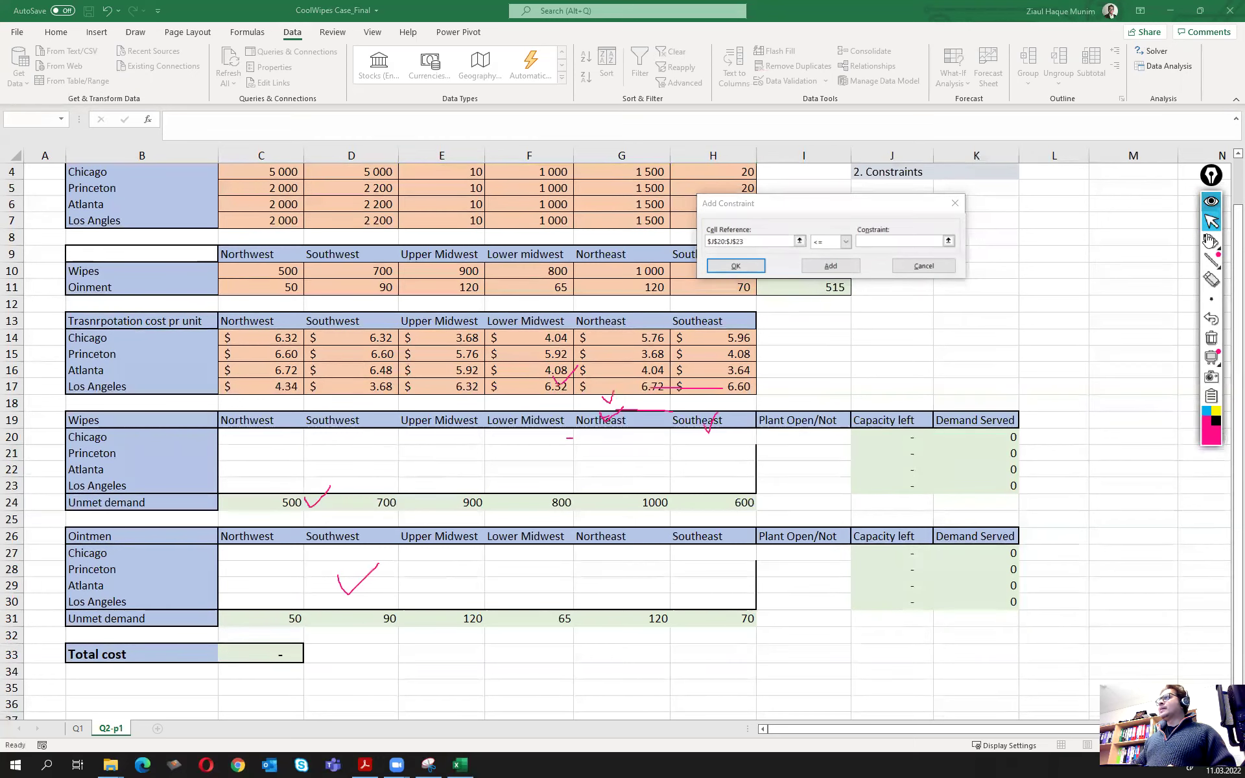
{"action": "left_click", "coordinate": [1214, 339]}
{"action": "left_click", "coordinate": [1212, 301]}
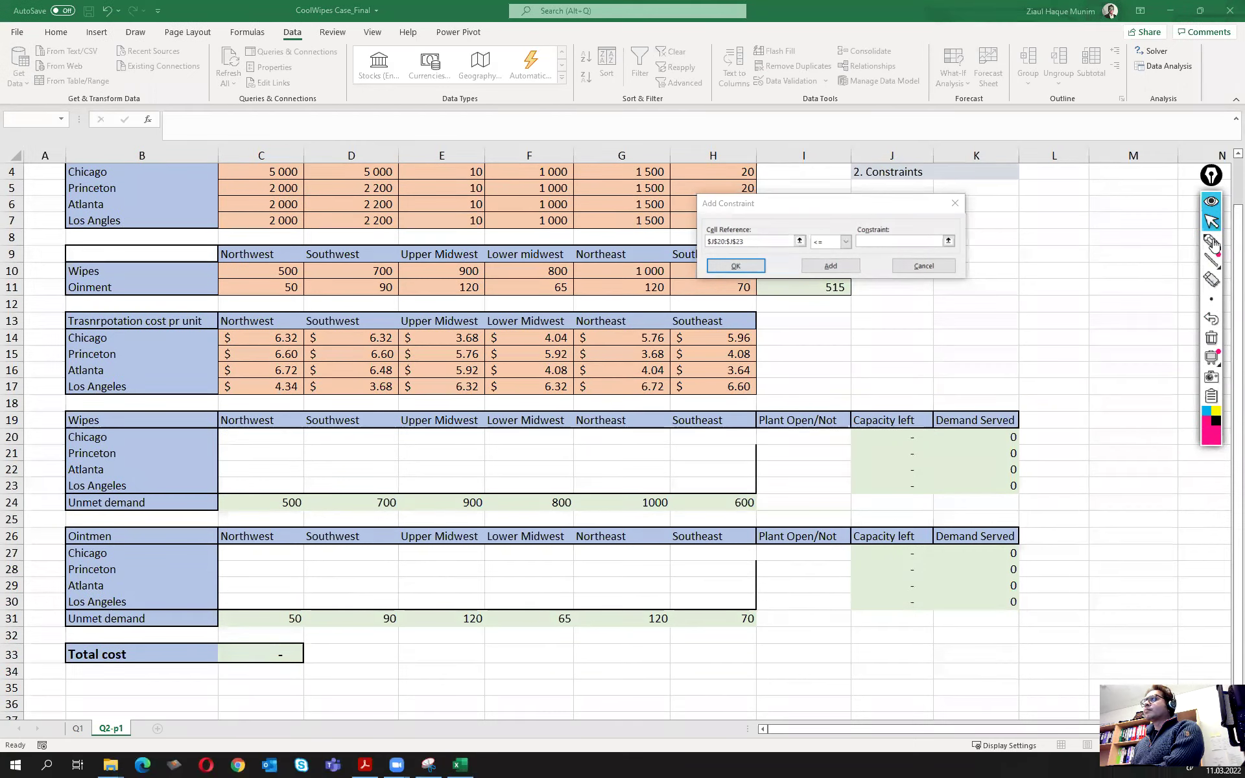
{"action": "left_click", "coordinate": [1211, 241]}
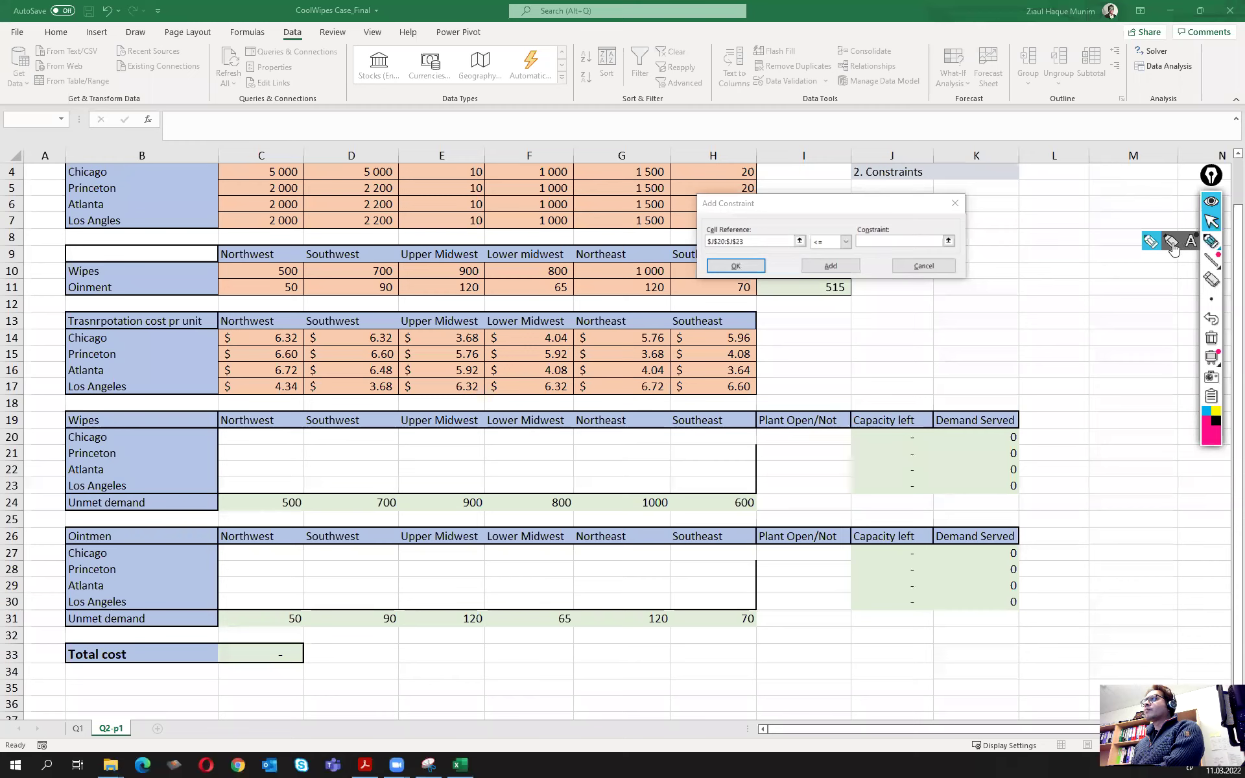
{"action": "left_click", "coordinate": [1152, 245]}
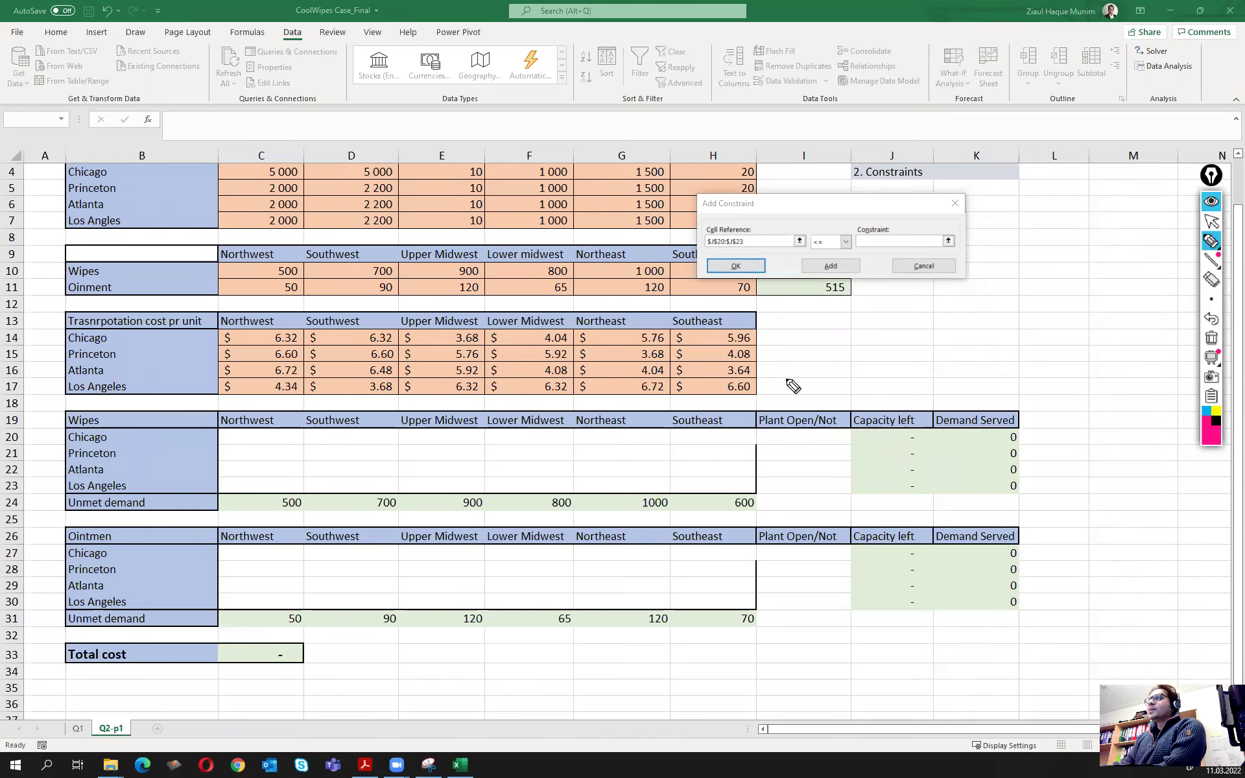
Handwrite "Available capacity – used capacity" beside the transportation cost table with the examples 100 – 100 = 0 and 100 – 80 = 20.
{"action": "mouse_move", "coordinate": [826, 326]}
{"action": "left_mouse_down"}
{"action": "mouse_move", "coordinate": [833, 347]}
{"action": "mouse_move", "coordinate": [828, 337]}
{"action": "mouse_move", "coordinate": [928, 349]}
{"action": "mouse_move", "coordinate": [938, 336]}
{"action": "mouse_move", "coordinate": [1053, 333]}
{"action": "mouse_move", "coordinate": [1060, 321]}
{"action": "mouse_move", "coordinate": [1180, 327]}
{"action": "left_mouse_up"}
{"action": "mouse_move", "coordinate": [877, 362]}
{"action": "left_mouse_down"}
{"action": "mouse_move", "coordinate": [875, 375]}
{"action": "mouse_move", "coordinate": [980, 368]}
{"action": "left_mouse_up"}
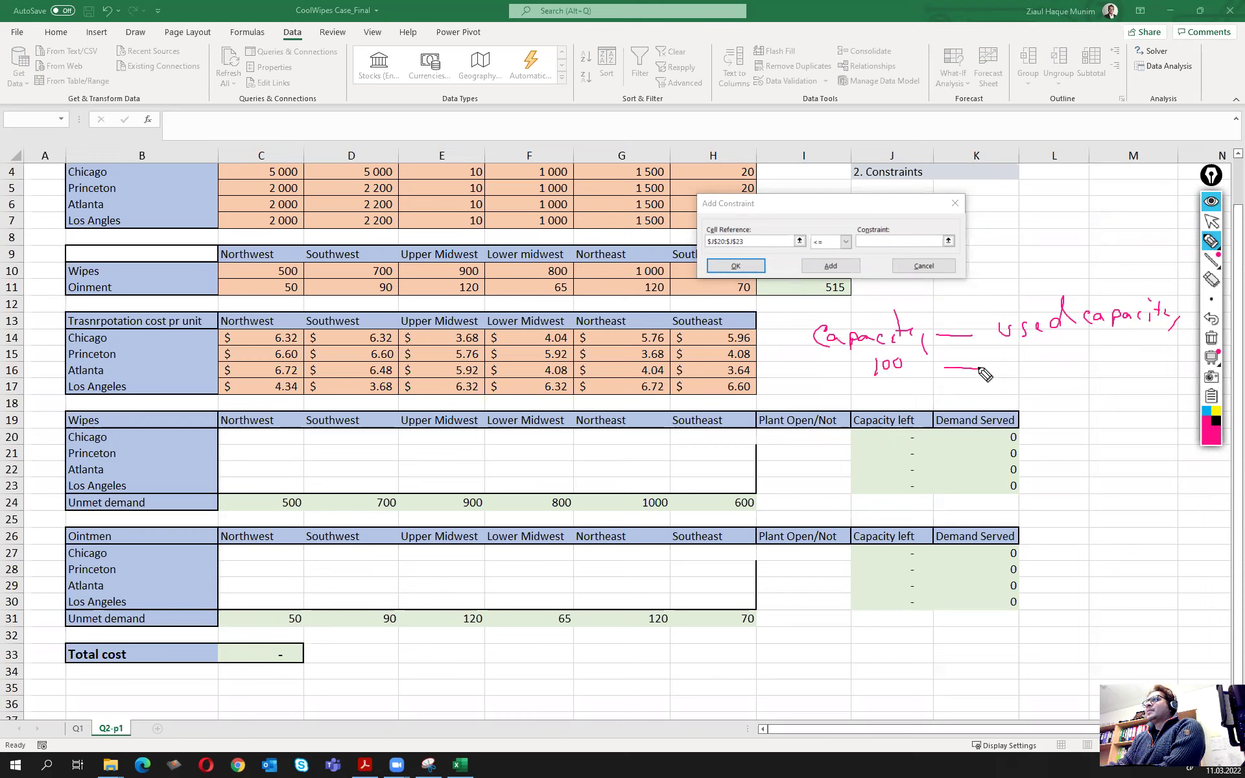
{"action": "mouse_move", "coordinate": [845, 309]}
{"action": "left_mouse_down"}
{"action": "mouse_move", "coordinate": [901, 291]}
{"action": "mouse_move", "coordinate": [916, 305]}
{"action": "mouse_move", "coordinate": [956, 297]}
{"action": "left_mouse_up"}
{"action": "mouse_move", "coordinate": [1015, 354]}
{"action": "left_mouse_down"}
{"action": "mouse_move", "coordinate": [1017, 370]}
{"action": "mouse_move", "coordinate": [1084, 352]}
{"action": "mouse_move", "coordinate": [1089, 365]}
{"action": "left_mouse_up"}
{"action": "mouse_move", "coordinate": [1120, 344]}
{"action": "left_mouse_down"}
{"action": "mouse_move", "coordinate": [1131, 368]}
{"action": "mouse_move", "coordinate": [1120, 344]}
{"action": "left_mouse_up"}
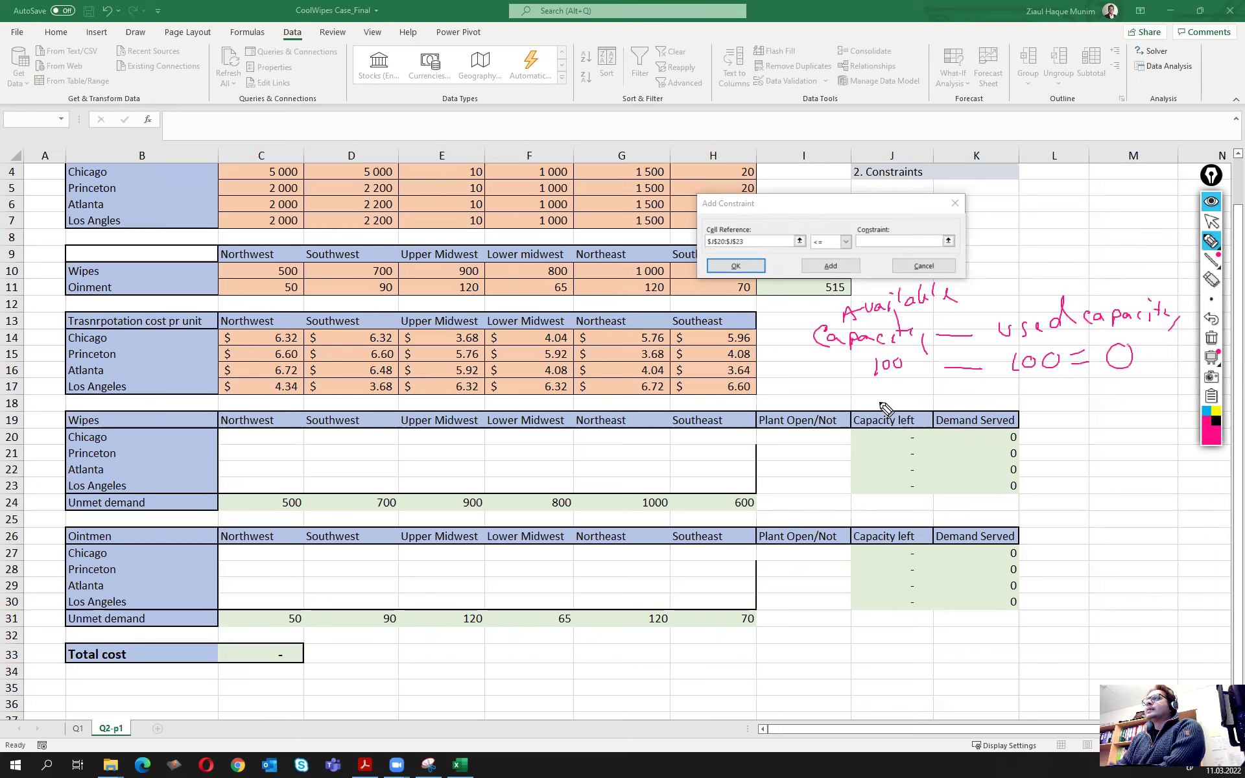
{"action": "mouse_move", "coordinate": [880, 385]}
{"action": "left_mouse_down"}
{"action": "mouse_move", "coordinate": [879, 395]}
{"action": "mouse_move", "coordinate": [1031, 382]}
{"action": "left_mouse_up"}
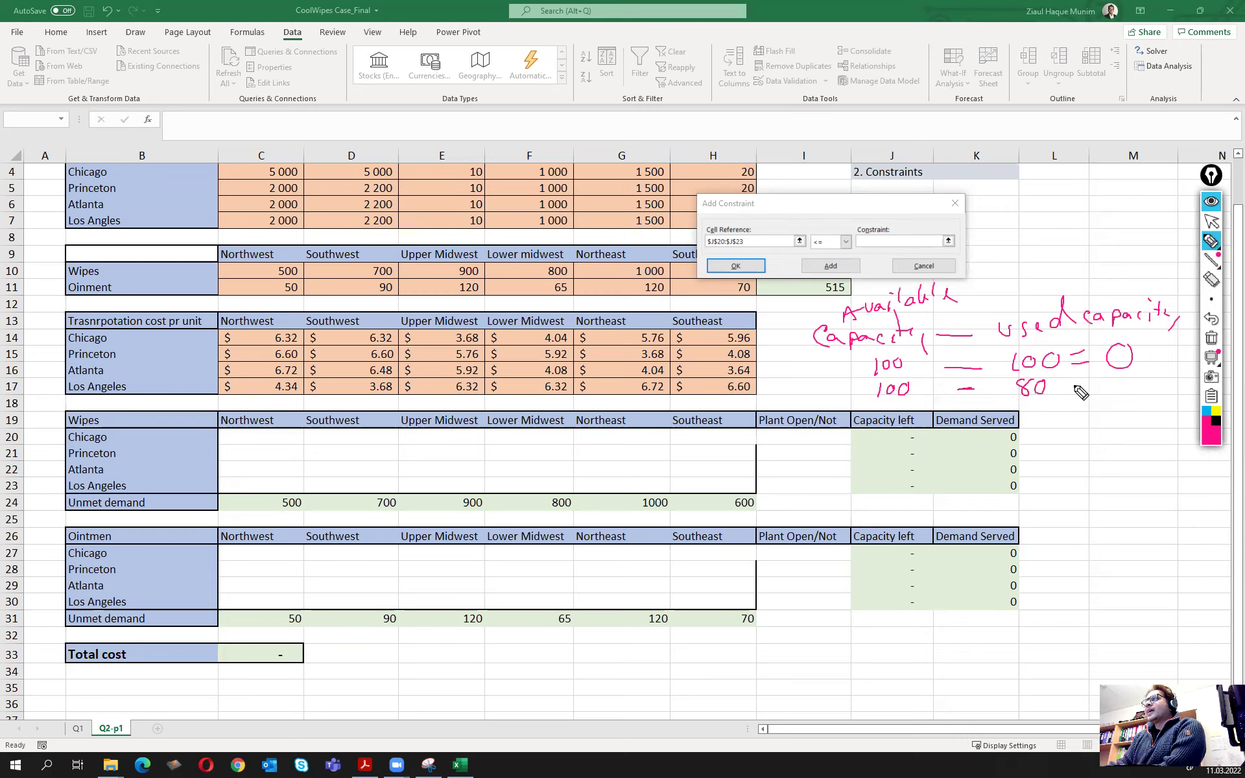
{"action": "mouse_move", "coordinate": [1100, 382]}
{"action": "left_mouse_down"}
{"action": "mouse_move", "coordinate": [1115, 392]}
{"action": "mouse_move", "coordinate": [1123, 380]}
{"action": "left_mouse_up"}
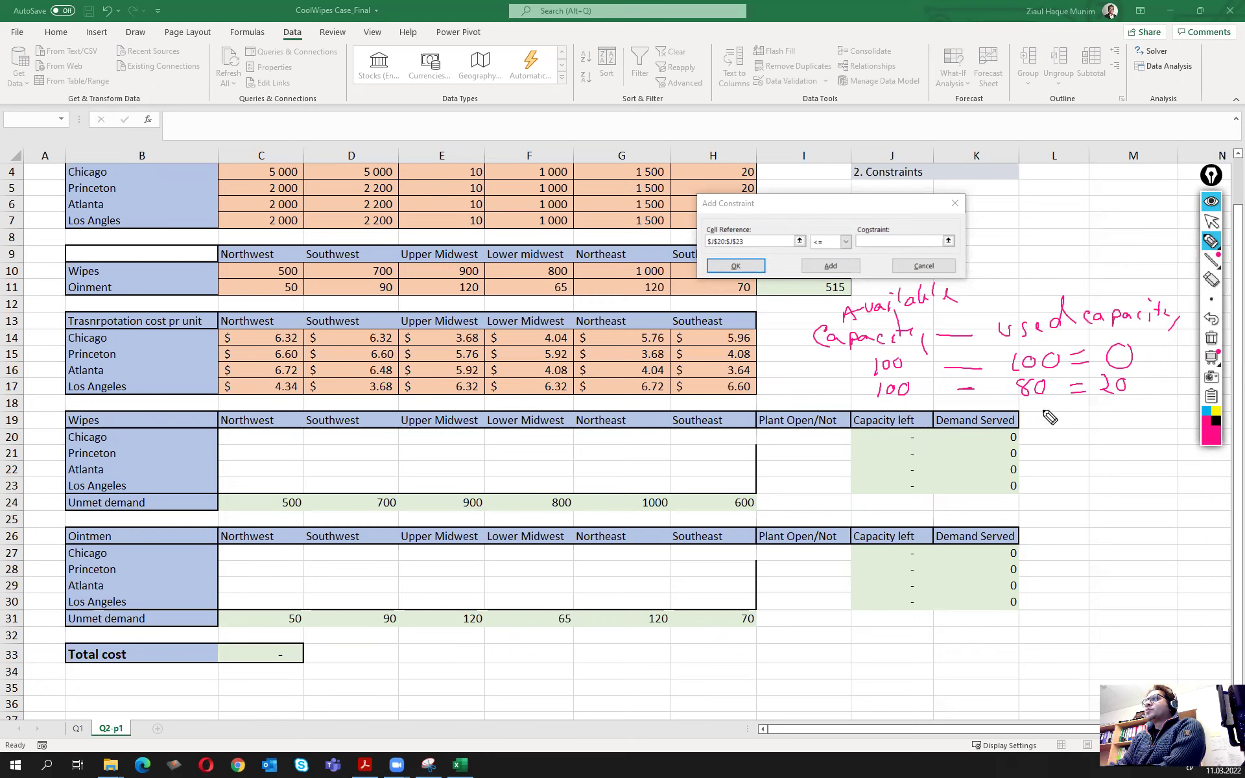
Handwrite the capacity example 100 – 120 = –20 below the others, mark it with an X, and return to the normal pointer.
{"action": "left_click_drag", "start_coordinate": [887, 399], "coordinate": [1076, 406]}
{"action": "mouse_move", "coordinate": [1064, 410]}
{"action": "left_mouse_down"}
{"action": "mouse_move", "coordinate": [1158, 410]}
{"action": "mouse_move", "coordinate": [1145, 411]}
{"action": "left_mouse_up"}
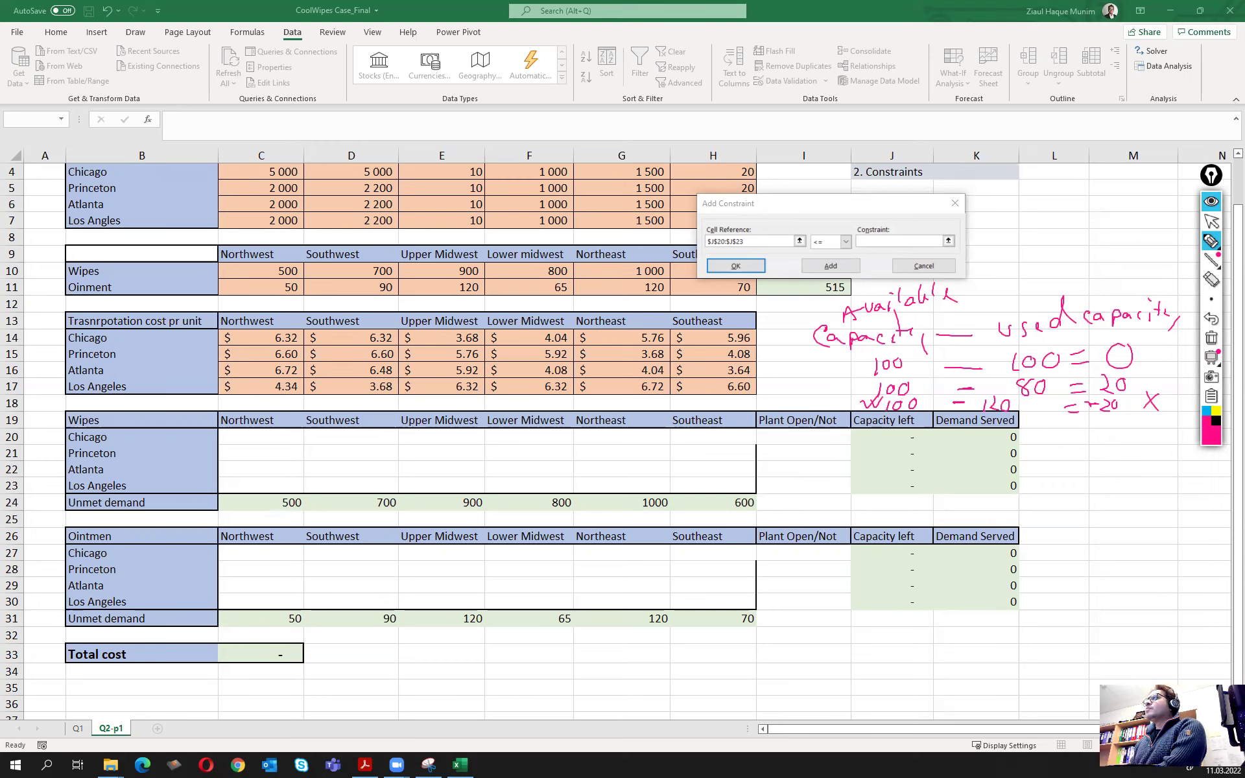
{"action": "left_click", "coordinate": [1210, 221]}
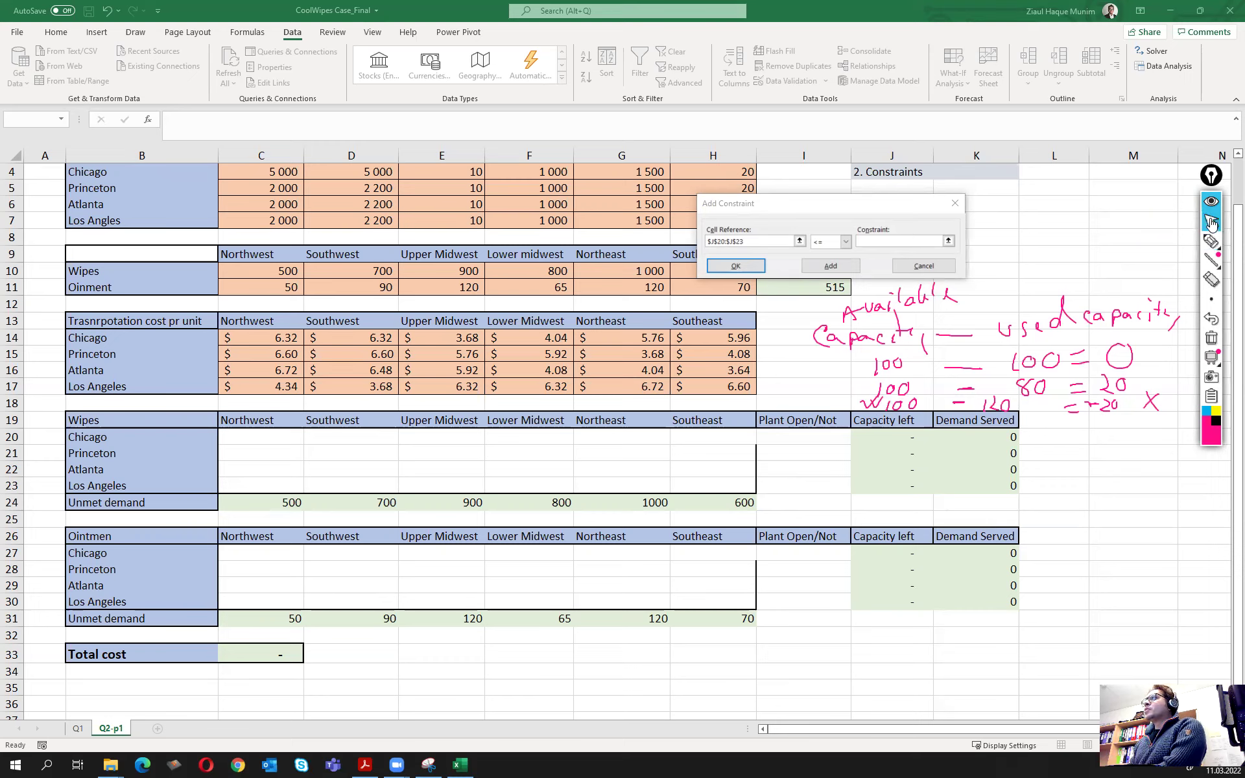
Add a Solver constraint requiring the wipes capacity-left cells $J$20:$J$23 >= 0.
{"action": "left_click", "coordinate": [799, 241]}
{"action": "left_click_drag", "start_coordinate": [903, 432], "coordinate": [905, 479]}
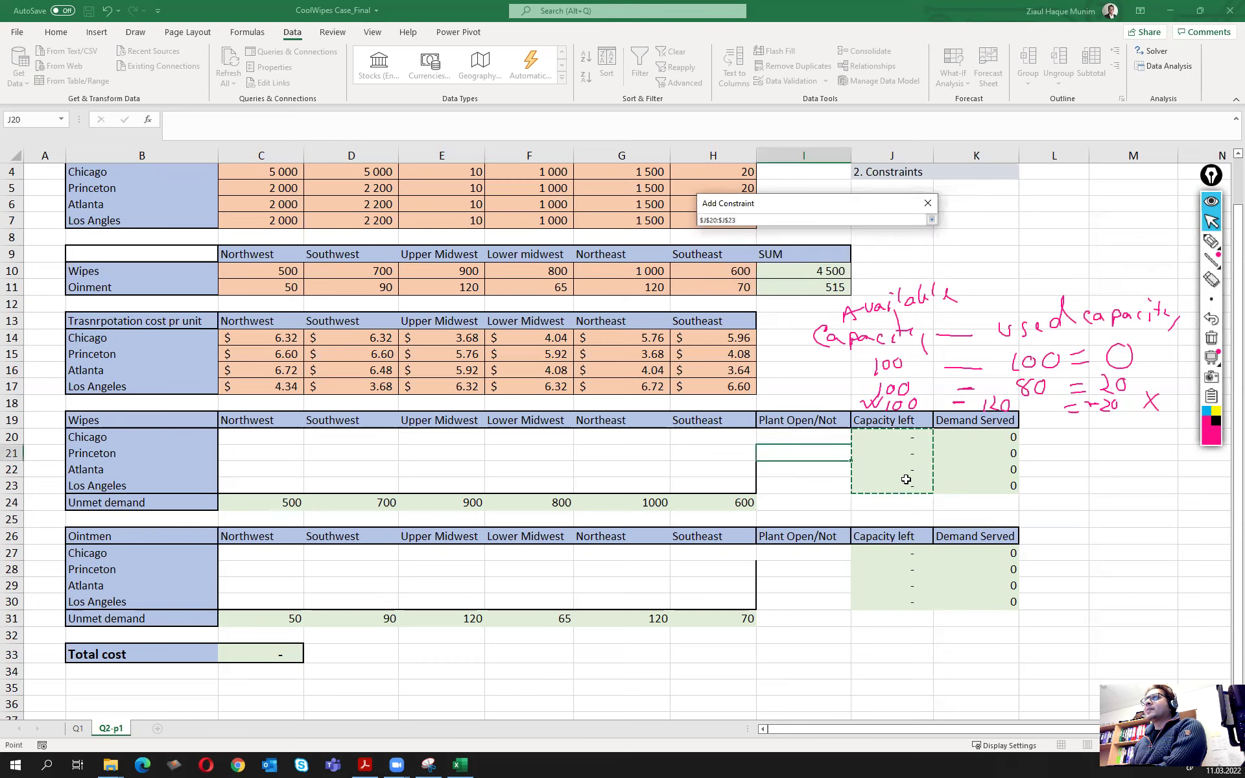
{"action": "left_click", "coordinate": [931, 219]}
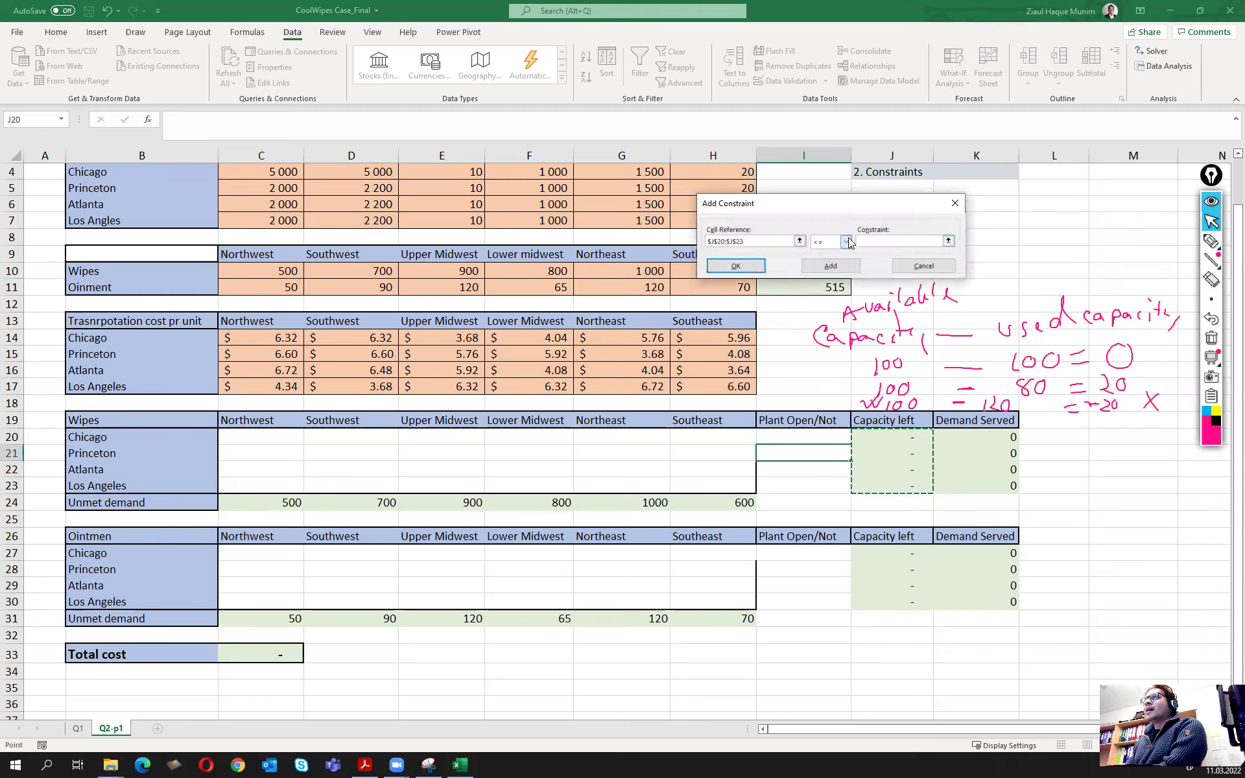
{"action": "left_click", "coordinate": [847, 241]}
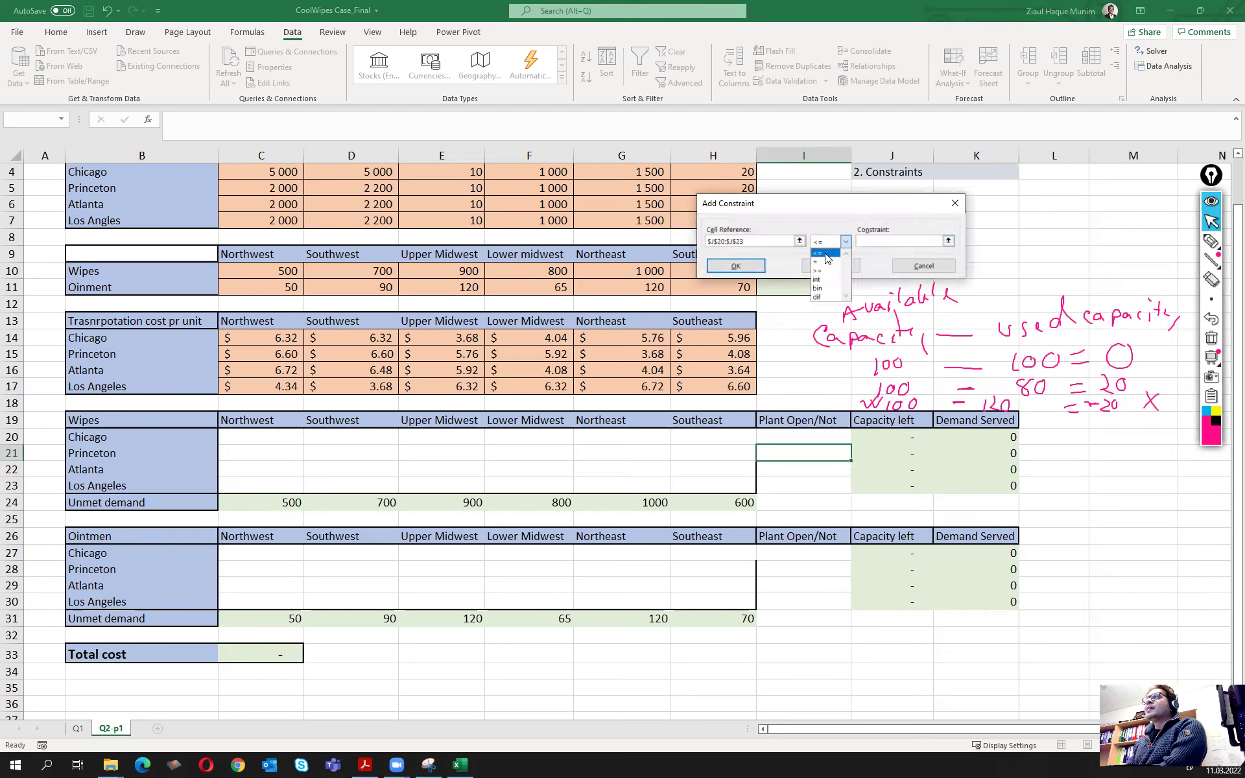
{"action": "left_click", "coordinate": [819, 270]}
{"action": "left_click", "coordinate": [878, 243]}
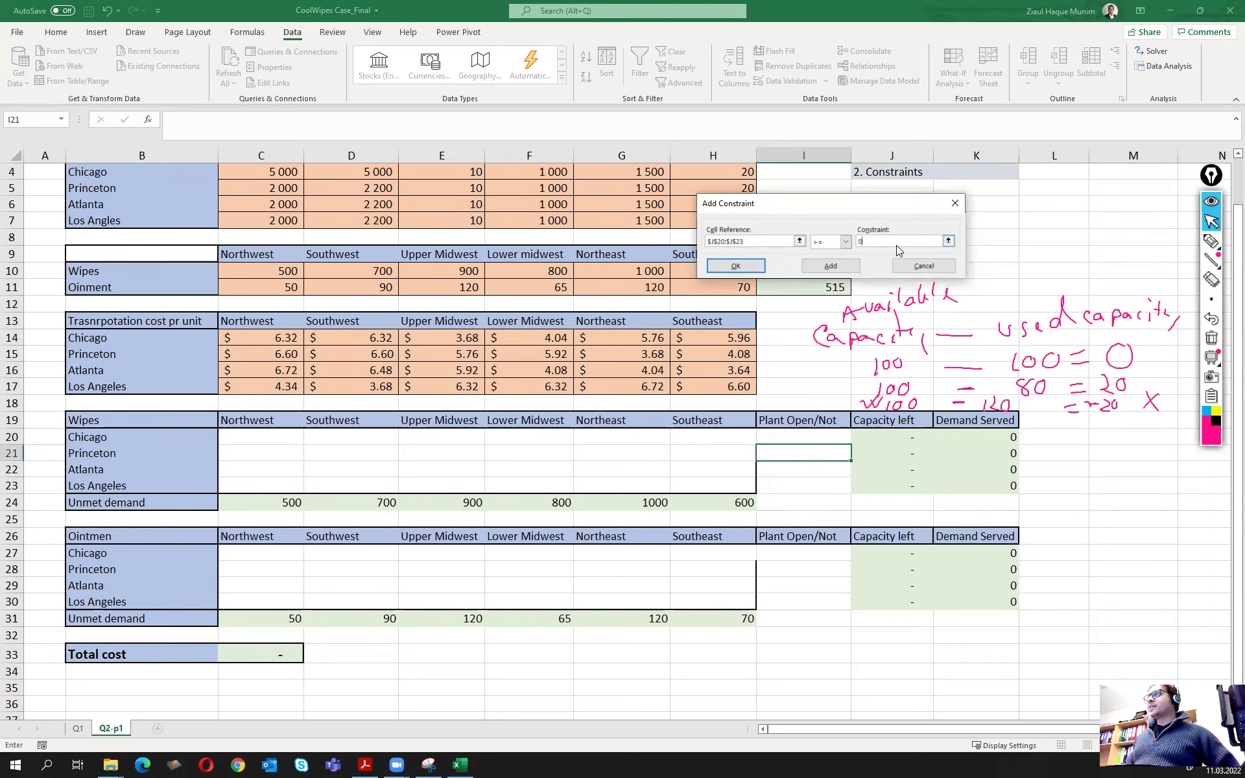
{"action": "left_click", "coordinate": [831, 265]}
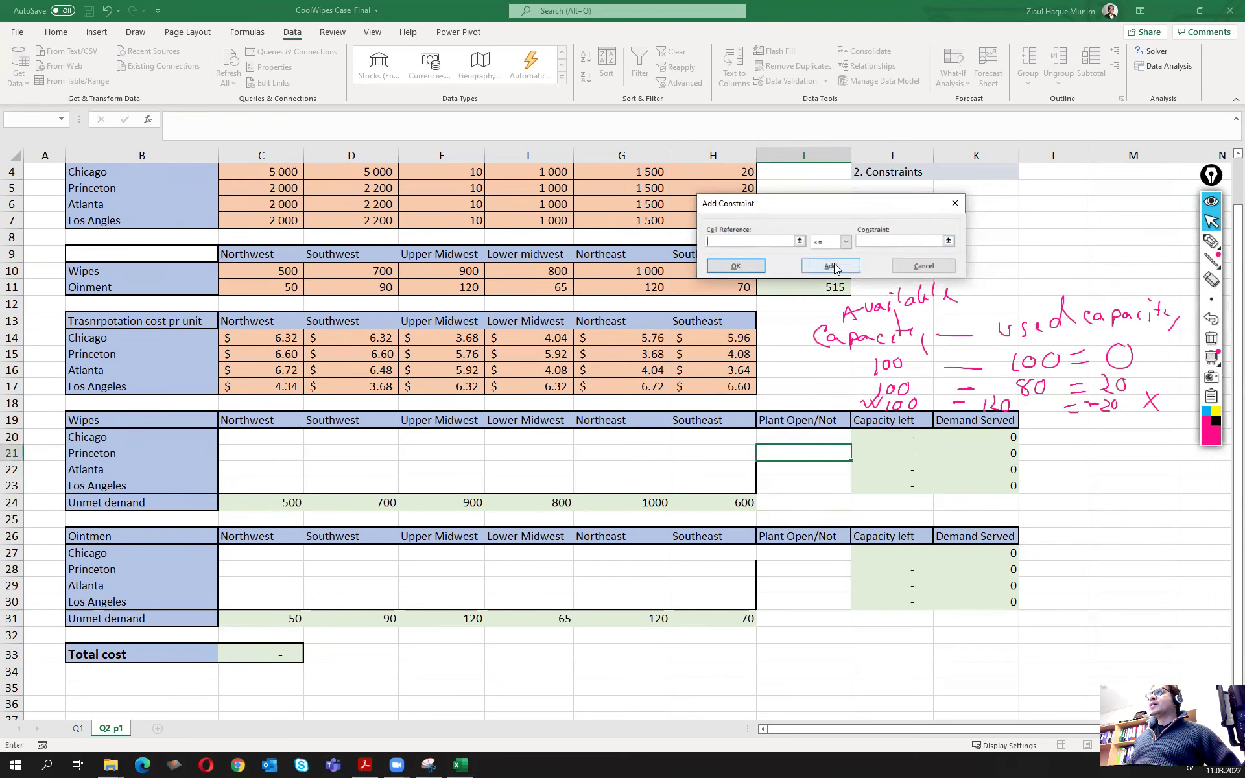
Add a matching >= Solver constraint for the ointment capacity-left cells $J$27:$J$30.
{"action": "left_click_drag", "start_coordinate": [898, 551], "coordinate": [910, 600]}
{"action": "left_click", "coordinate": [844, 241]}
{"action": "left_click", "coordinate": [823, 271]}
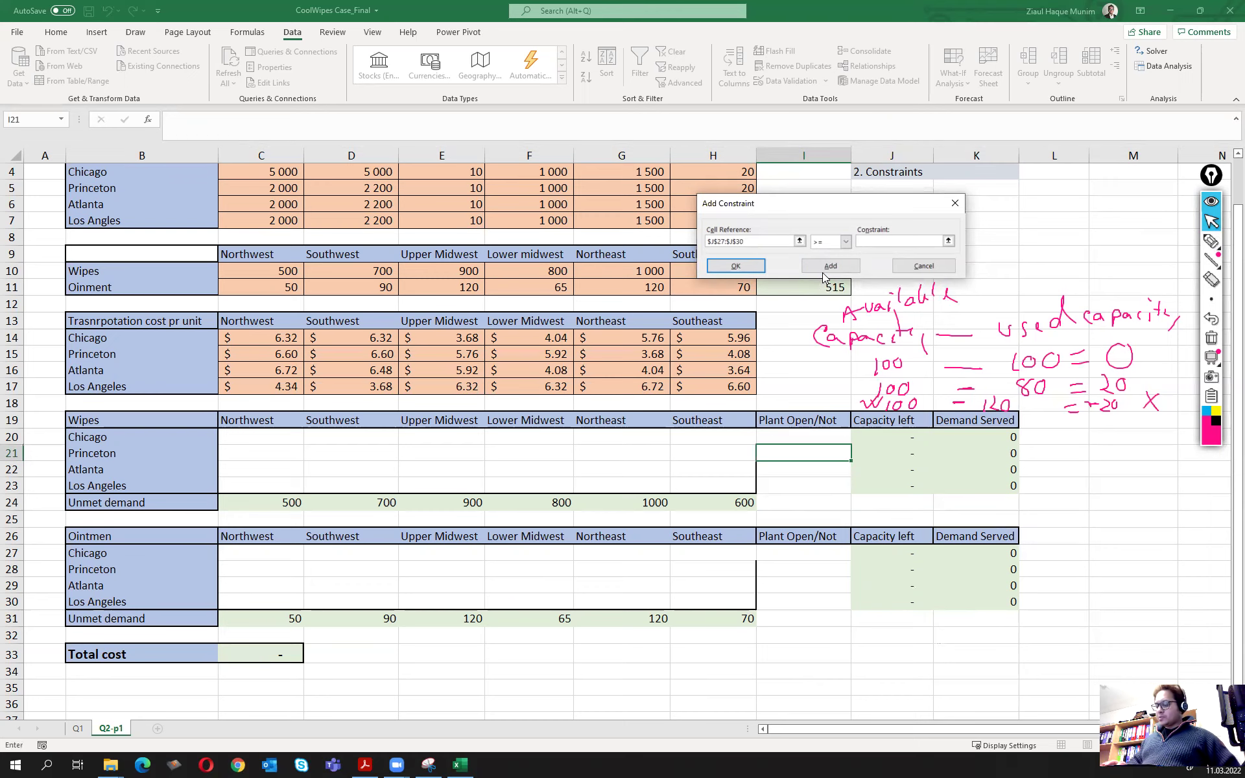
{"action": "left_click", "coordinate": [831, 267]}
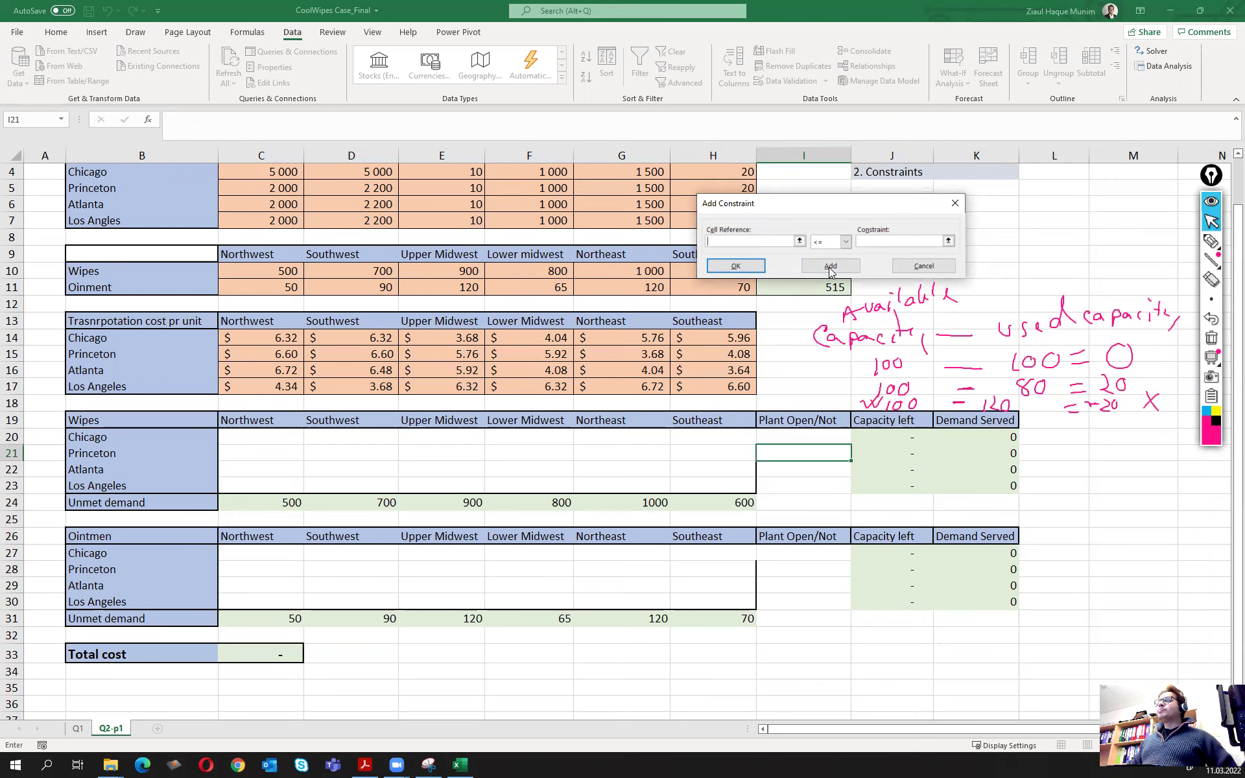
With the annotation pen, draw an arrow from the ointment Unmet demand label and handwrite "Actual demand – served demand" with the example 100 – 100 = 0.
{"action": "mouse_move", "coordinate": [1212, 246]}
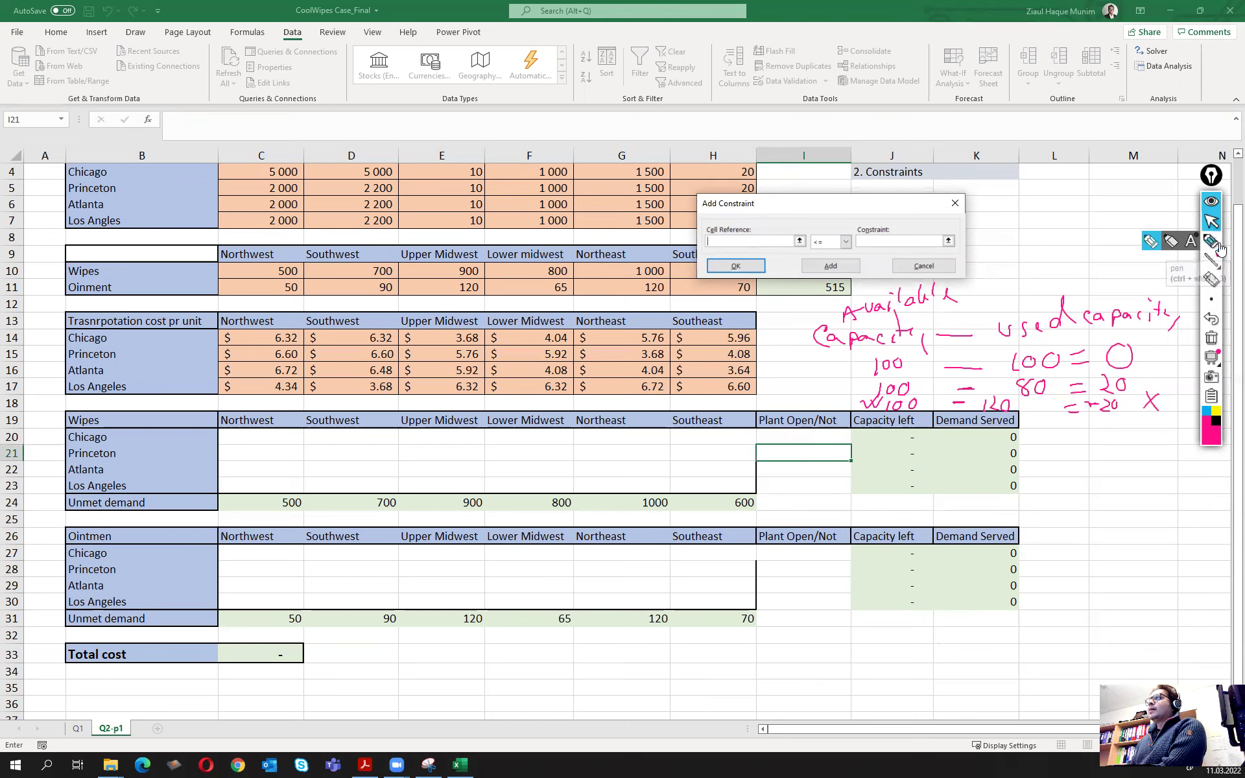
{"action": "left_click", "coordinate": [1150, 242]}
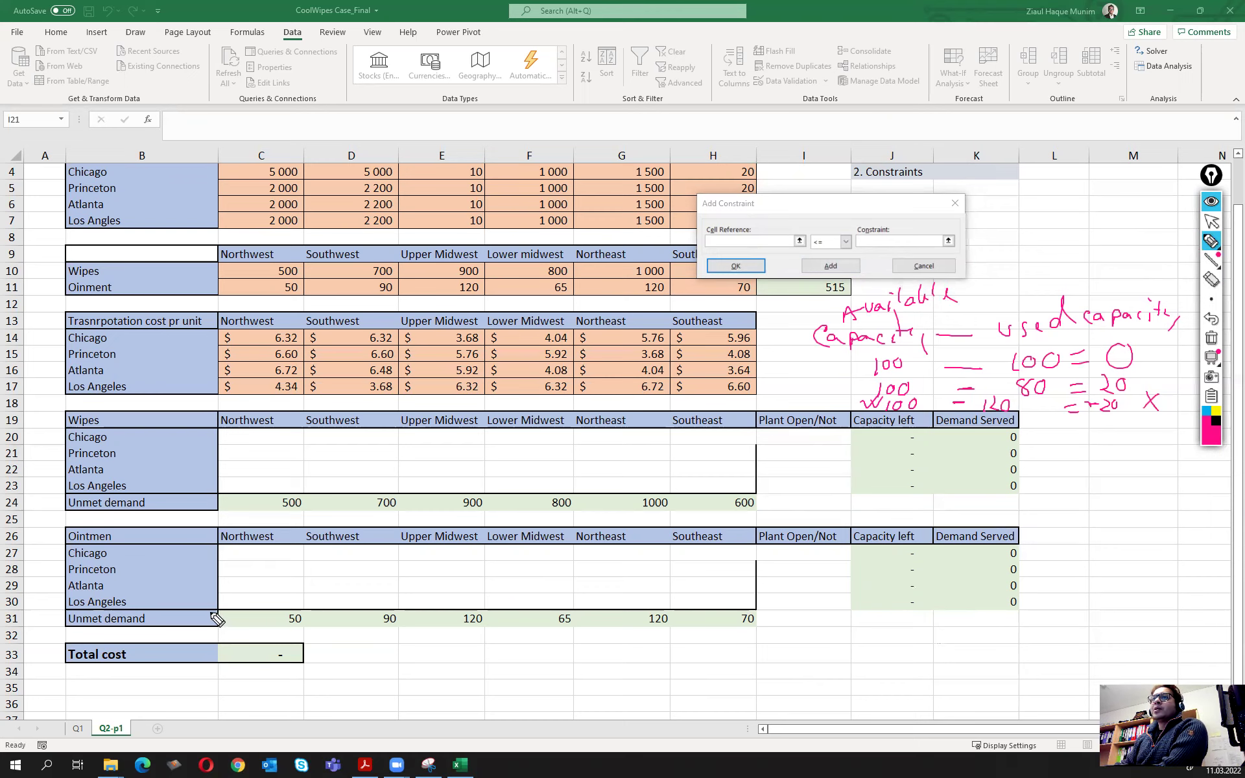
{"action": "mouse_move", "coordinate": [63, 660]}
{"action": "left_mouse_down"}
{"action": "mouse_move", "coordinate": [280, 673]}
{"action": "mouse_move", "coordinate": [353, 670]}
{"action": "mouse_move", "coordinate": [347, 661]}
{"action": "left_mouse_up"}
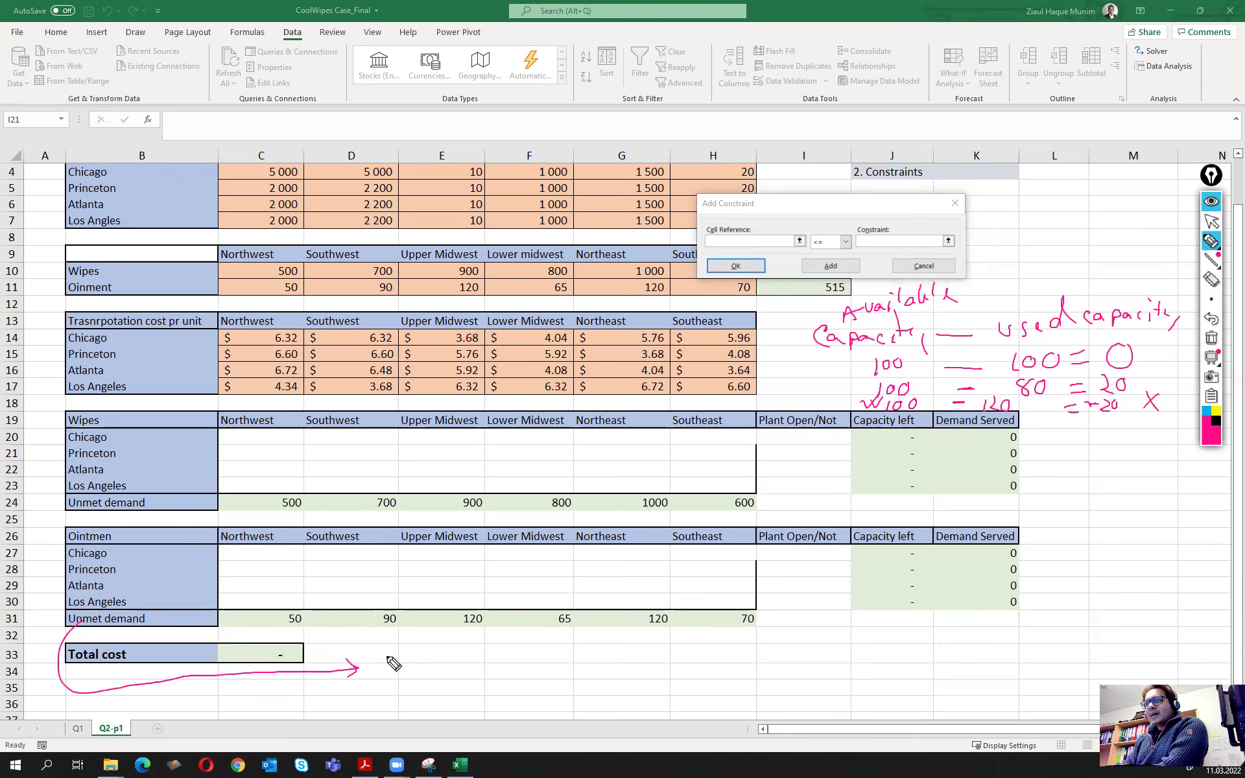
{"action": "mouse_move", "coordinate": [391, 646]}
{"action": "left_mouse_down"}
{"action": "mouse_move", "coordinate": [448, 647]}
{"action": "mouse_move", "coordinate": [462, 656]}
{"action": "mouse_move", "coordinate": [468, 642]}
{"action": "mouse_move", "coordinate": [630, 650]}
{"action": "mouse_move", "coordinate": [659, 642]}
{"action": "mouse_move", "coordinate": [657, 628]}
{"action": "mouse_move", "coordinate": [677, 645]}
{"action": "mouse_move", "coordinate": [688, 626]}
{"action": "mouse_move", "coordinate": [749, 630]}
{"action": "left_mouse_up"}
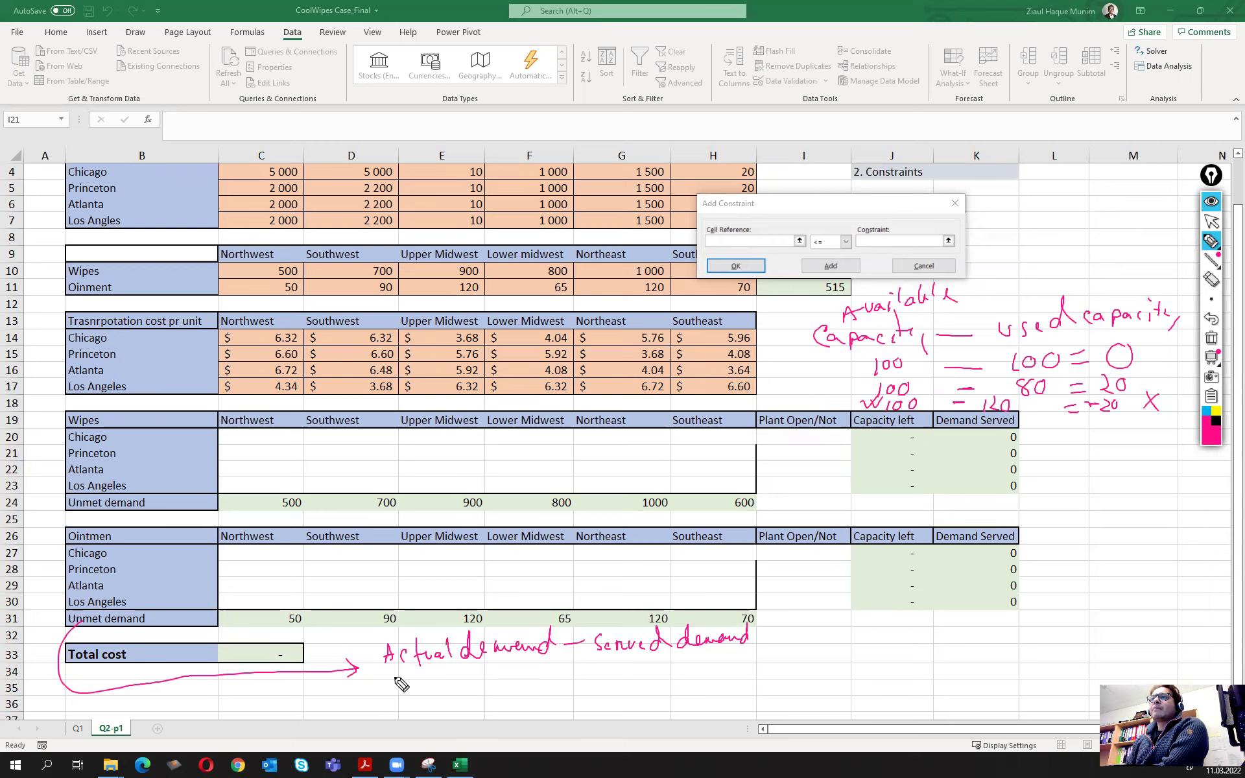
{"action": "mouse_move", "coordinate": [483, 668]}
{"action": "left_mouse_down"}
{"action": "mouse_move", "coordinate": [481, 678]}
{"action": "mouse_move", "coordinate": [560, 669]}
{"action": "left_mouse_up"}
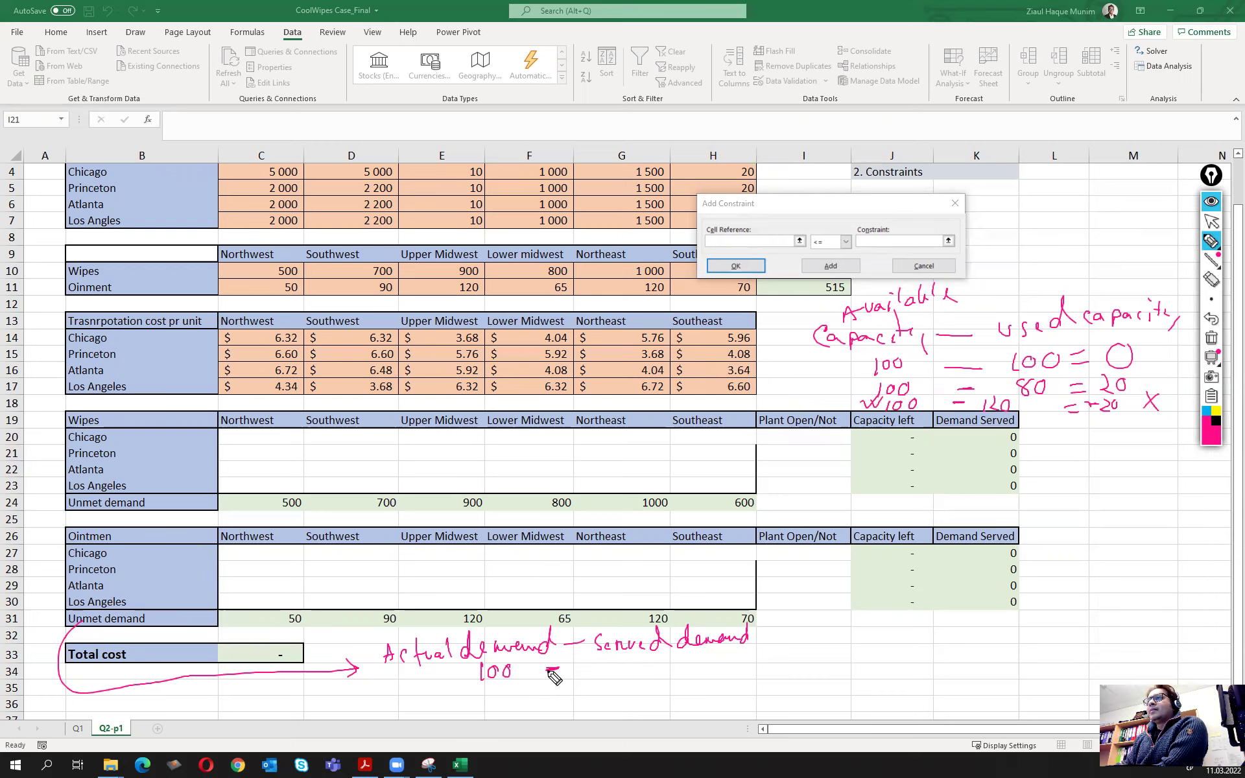
{"action": "mouse_move", "coordinate": [591, 664]}
{"action": "left_mouse_down"}
{"action": "mouse_move", "coordinate": [590, 678]}
{"action": "mouse_move", "coordinate": [602, 666]}
{"action": "mouse_move", "coordinate": [645, 673]}
{"action": "left_mouse_up"}
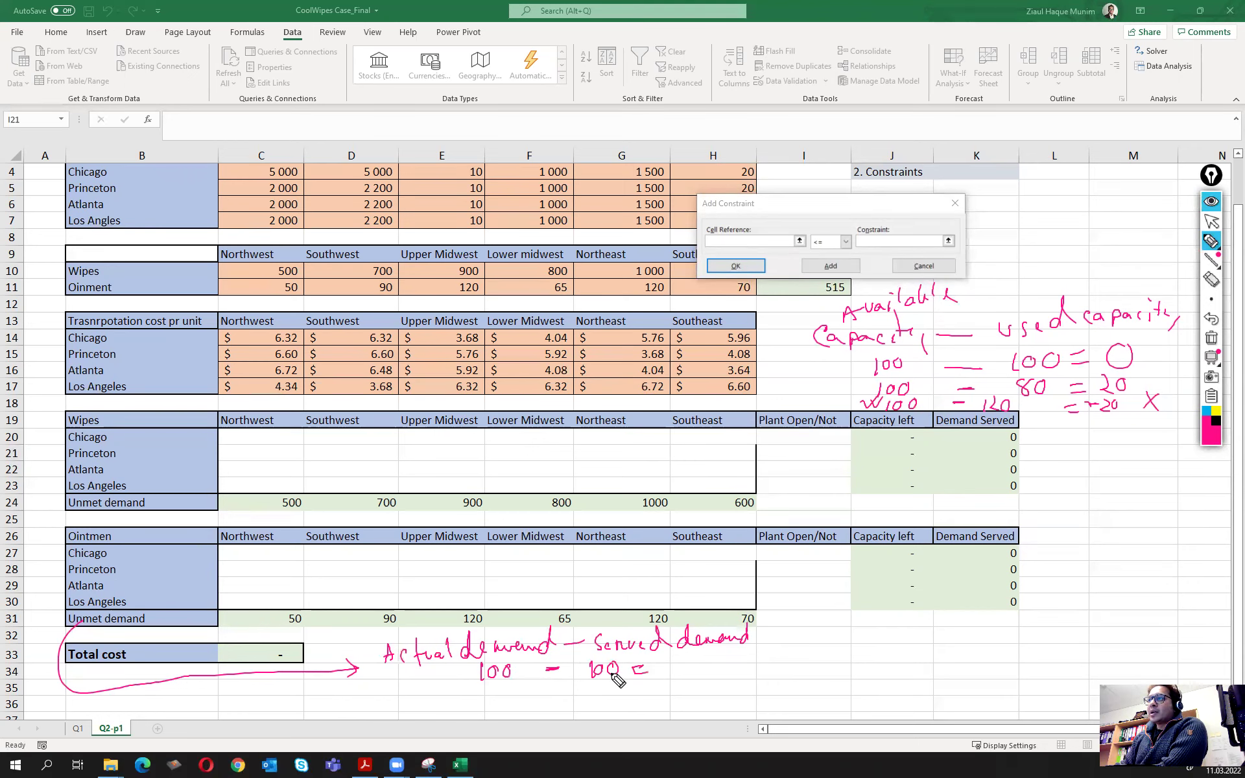
{"action": "left_click_drag", "start_coordinate": [678, 658], "coordinate": [675, 659]}
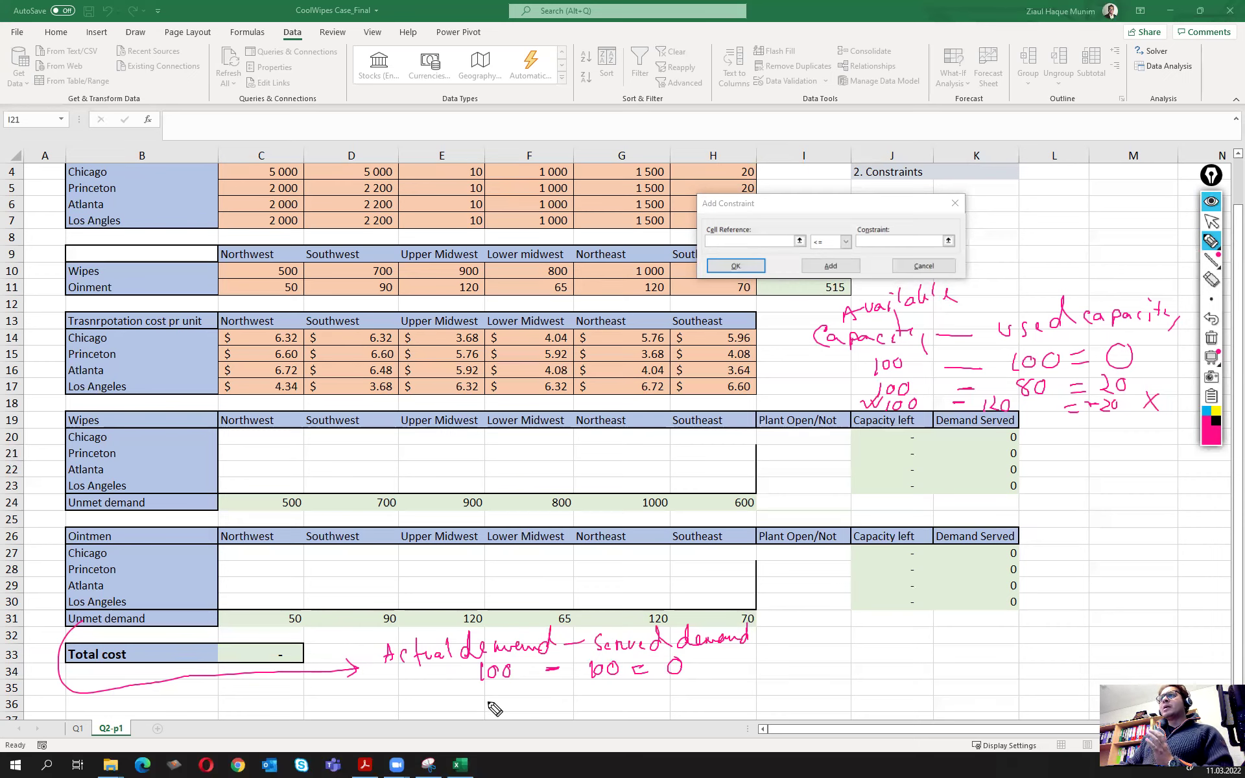
Handwrite a second demand example, 100 – 120 = –20, with an arrow to the word "inventory".
{"action": "left_click_drag", "start_coordinate": [496, 688], "coordinate": [516, 692]}
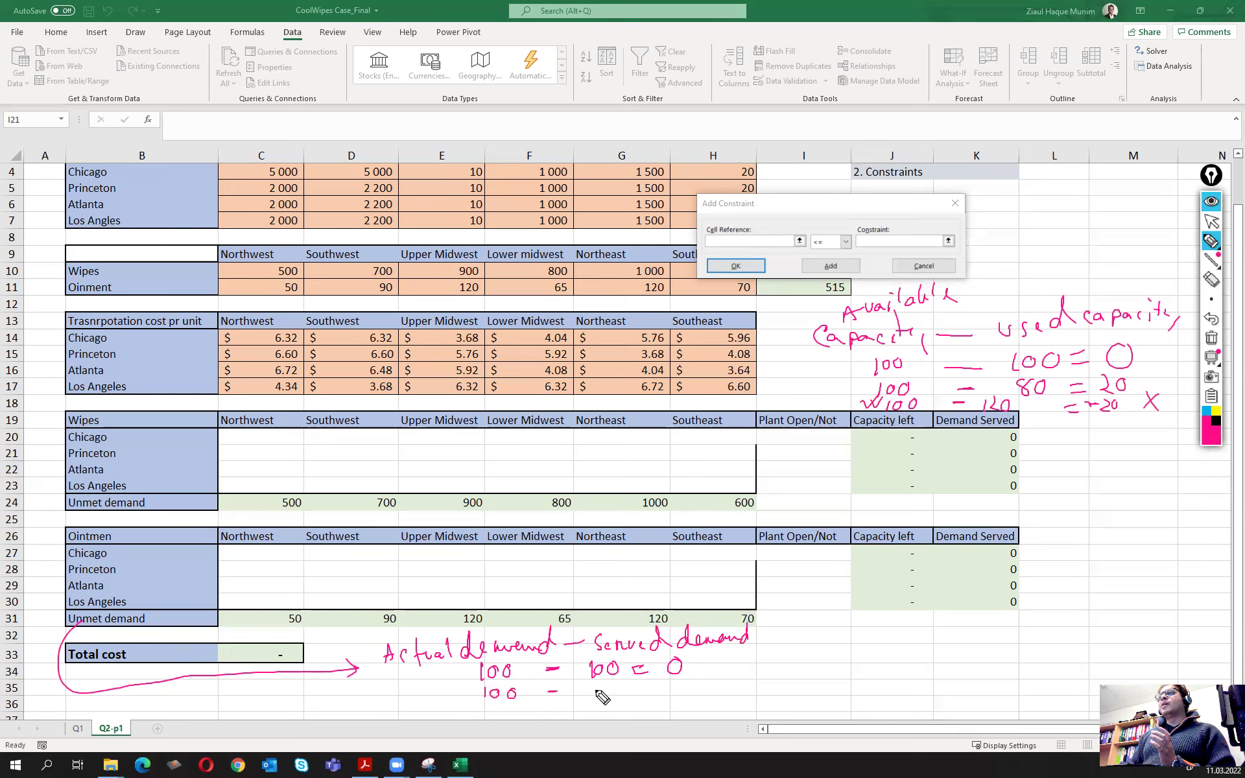
{"action": "left_click_drag", "start_coordinate": [591, 688], "coordinate": [614, 689]}
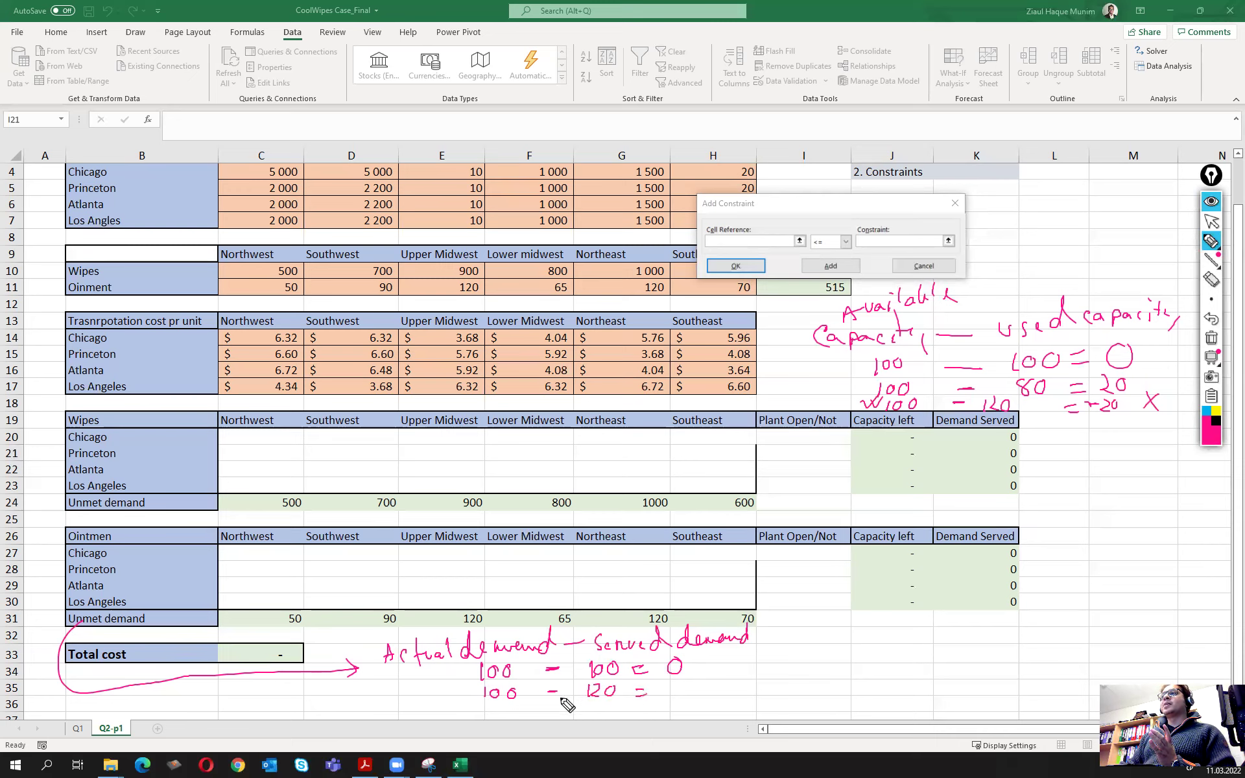
{"action": "mouse_move", "coordinate": [676, 687]}
{"action": "left_mouse_down"}
{"action": "mouse_move", "coordinate": [687, 697]}
{"action": "mouse_move", "coordinate": [695, 685]}
{"action": "left_mouse_up"}
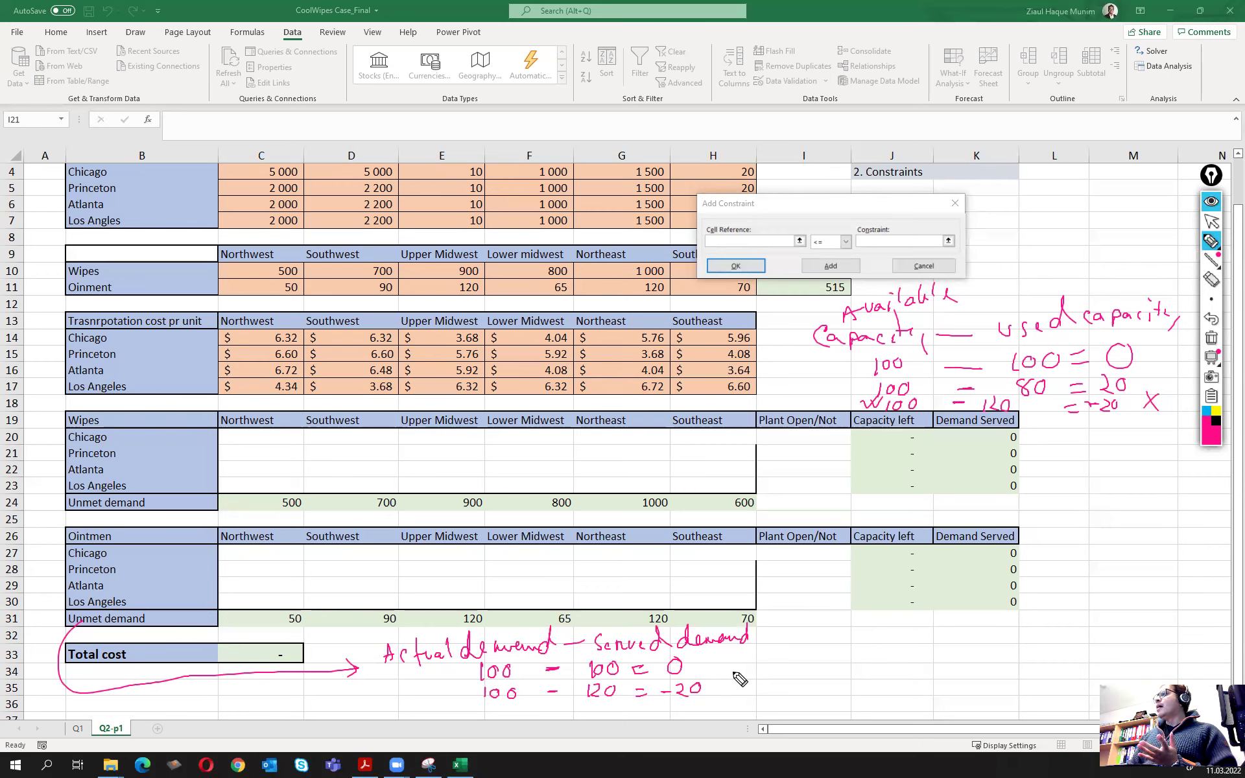
{"action": "left_click_drag", "start_coordinate": [735, 686], "coordinate": [767, 686]}
{"action": "mouse_move", "coordinate": [758, 679]}
{"action": "left_mouse_down"}
{"action": "mouse_move", "coordinate": [806, 690]}
{"action": "mouse_move", "coordinate": [827, 674]}
{"action": "mouse_move", "coordinate": [831, 690]}
{"action": "mouse_move", "coordinate": [857, 697]}
{"action": "left_mouse_up"}
{"action": "left_click", "coordinate": [778, 675]}
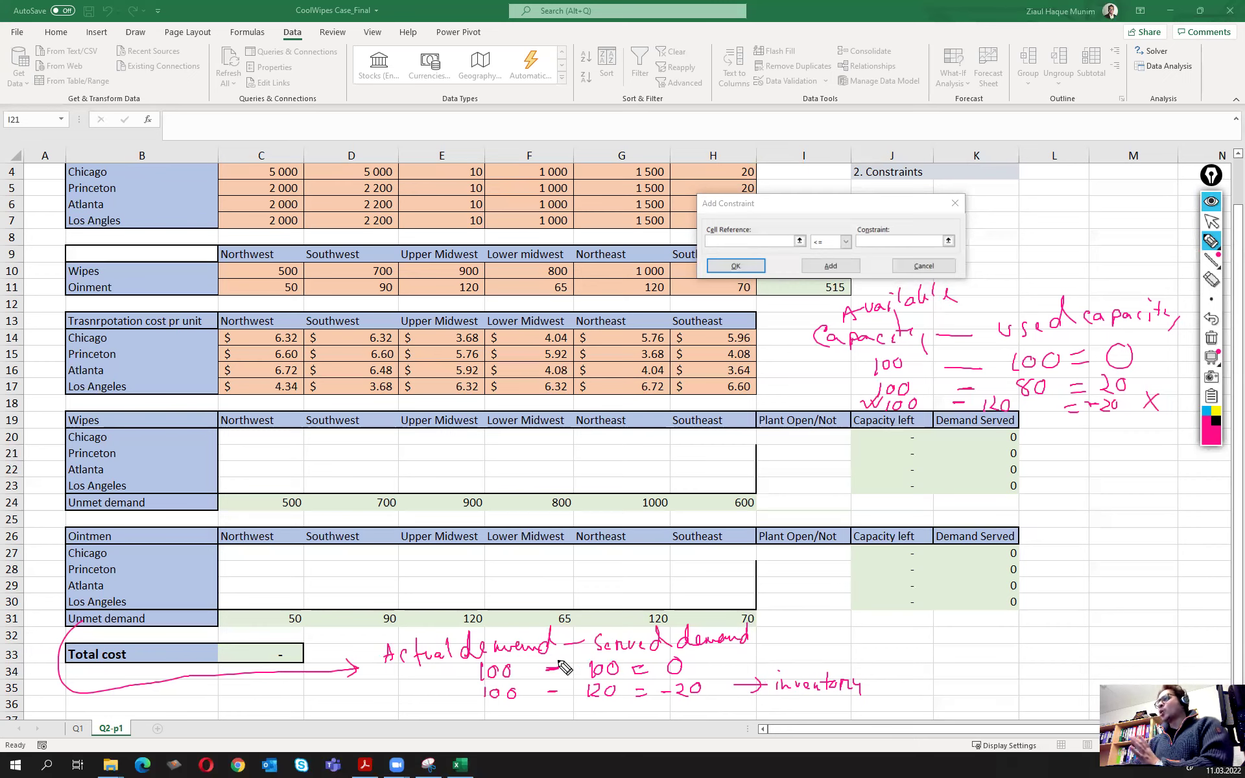
Handwrite the example 100 – 80 = 20 → stockout, mark it with an X, tick the other two demand examples, and return to the normal pointer.
{"action": "left_click_drag", "start_coordinate": [438, 664], "coordinate": [458, 668]}
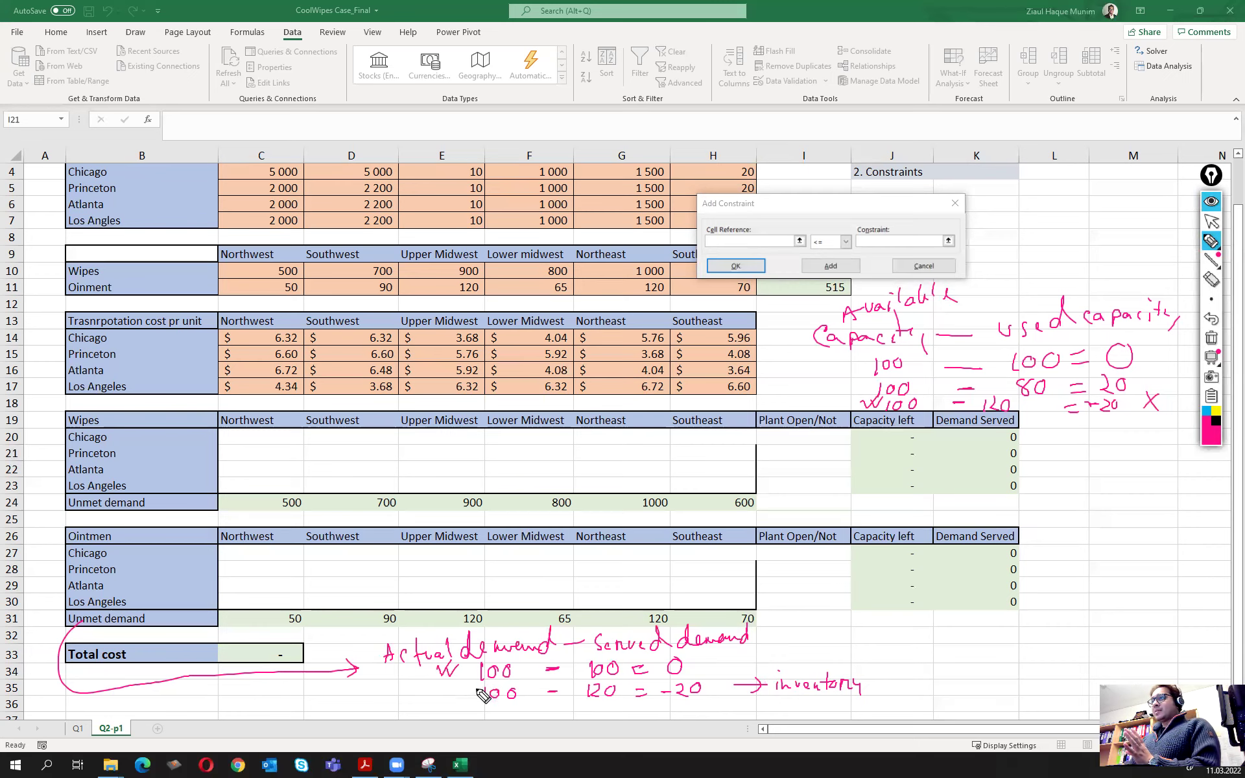
{"action": "mouse_move", "coordinate": [490, 708]}
{"action": "left_mouse_down"}
{"action": "mouse_move", "coordinate": [491, 728]}
{"action": "mouse_move", "coordinate": [568, 717]}
{"action": "left_mouse_up"}
{"action": "mouse_move", "coordinate": [606, 706]}
{"action": "left_mouse_down"}
{"action": "mouse_move", "coordinate": [609, 724]}
{"action": "mouse_move", "coordinate": [652, 713]}
{"action": "mouse_move", "coordinate": [690, 729]}
{"action": "mouse_move", "coordinate": [699, 715]}
{"action": "left_mouse_up"}
{"action": "mouse_move", "coordinate": [716, 721]}
{"action": "left_mouse_down"}
{"action": "mouse_move", "coordinate": [785, 726]}
{"action": "mouse_move", "coordinate": [838, 713]}
{"action": "left_mouse_up"}
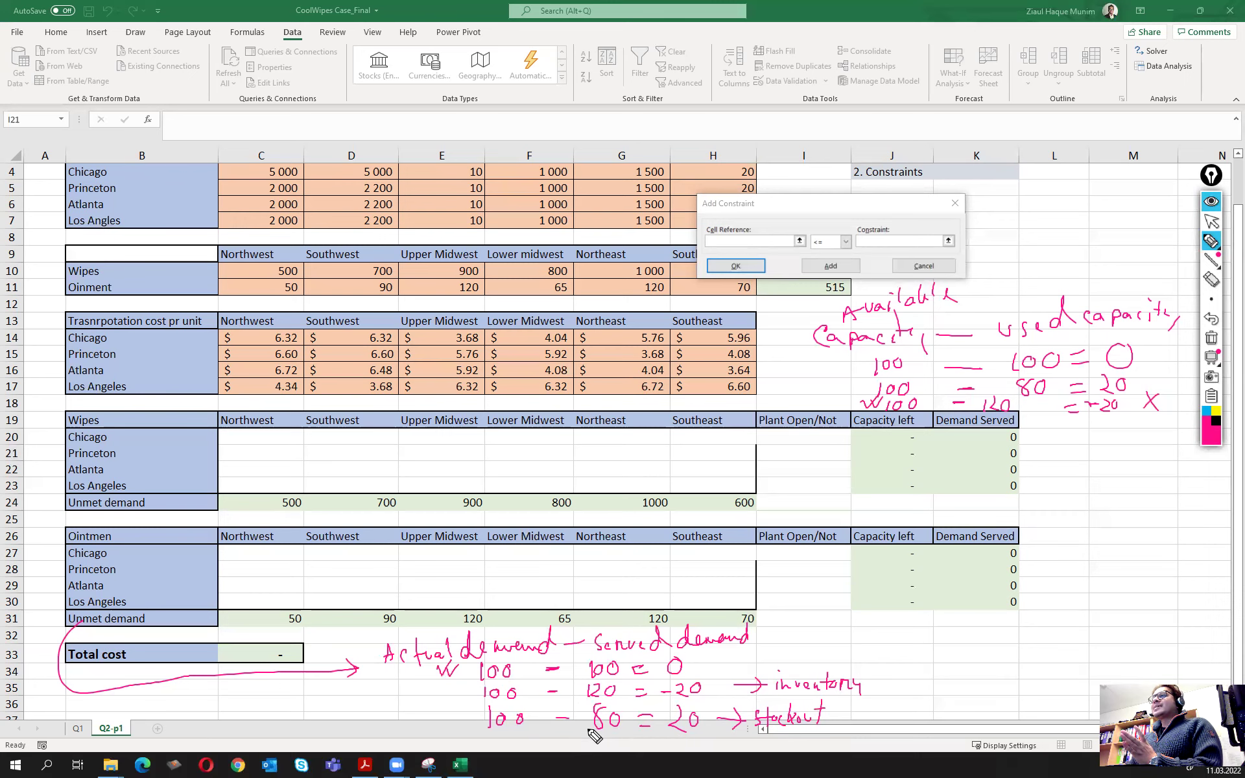
{"action": "left_click_drag", "start_coordinate": [447, 726], "coordinate": [486, 741]}
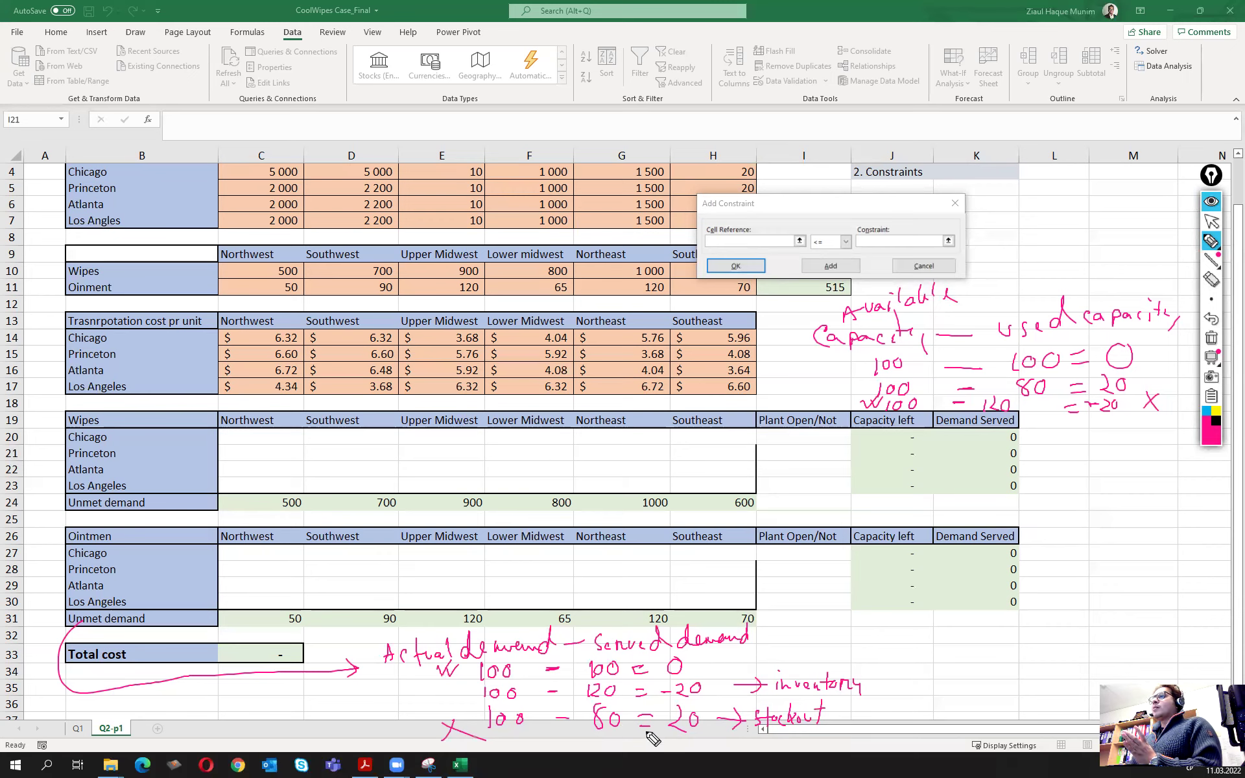
{"action": "mouse_move", "coordinate": [385, 667]}
{"action": "left_mouse_down"}
{"action": "mouse_move", "coordinate": [392, 680]}
{"action": "mouse_move", "coordinate": [402, 664]}
{"action": "mouse_move", "coordinate": [406, 693]}
{"action": "left_mouse_up"}
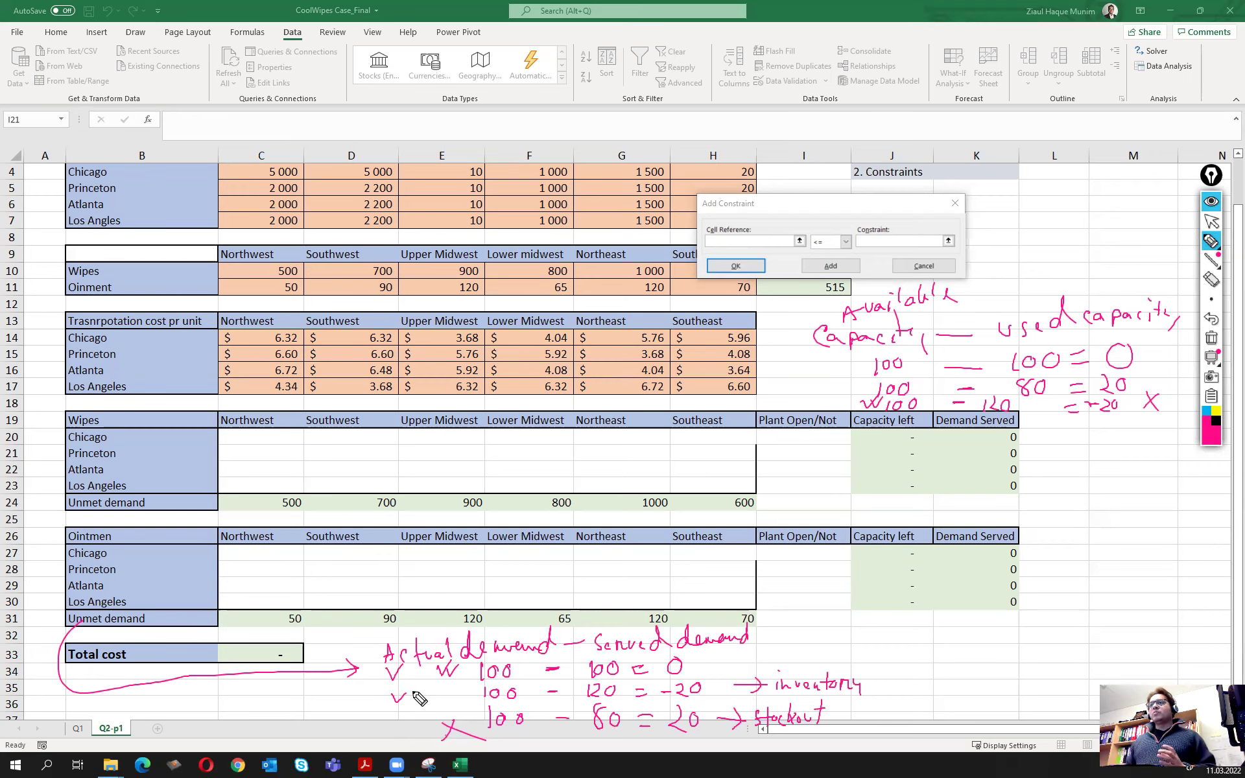
{"action": "left_click", "coordinate": [1211, 221]}
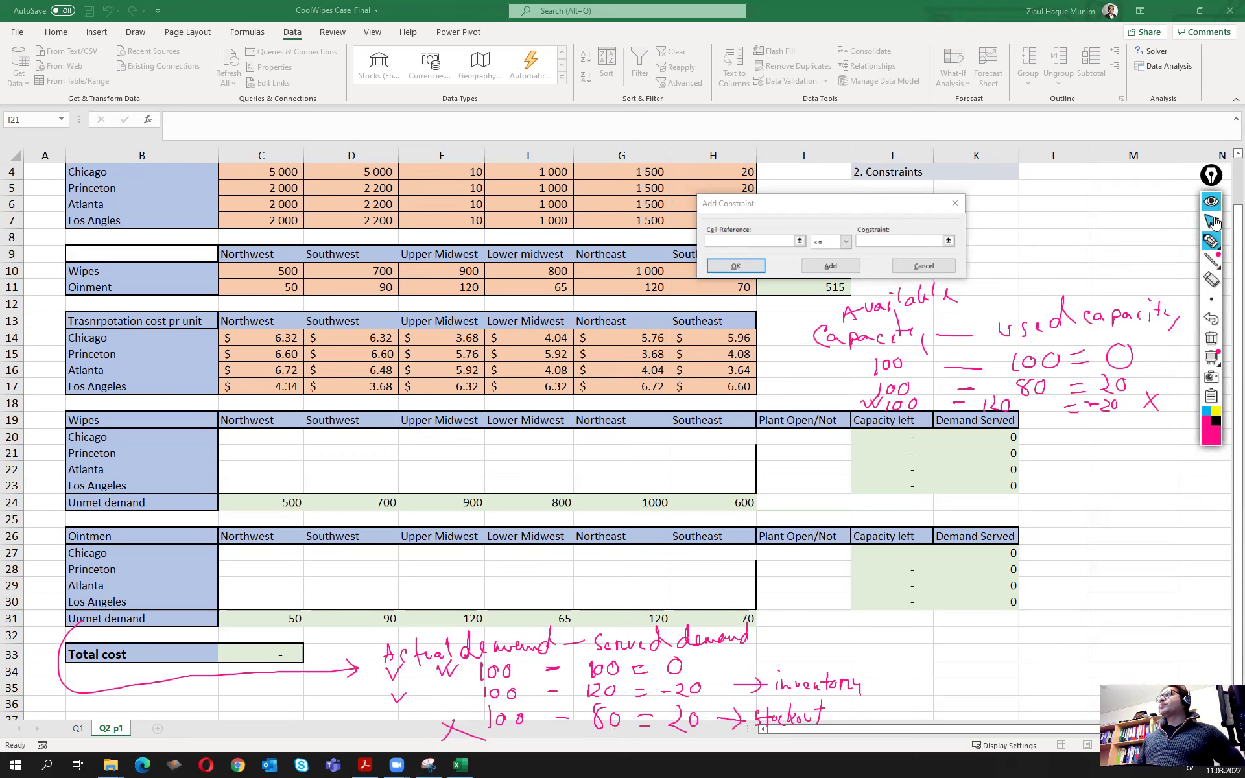
Add a Solver constraint requiring the wipes unmet demand cells $C$24:$H$24 = 0.
{"action": "left_click", "coordinate": [799, 241]}
{"action": "left_click", "coordinate": [270, 505]}
{"action": "left_click_drag", "start_coordinate": [325, 502], "coordinate": [716, 507]}
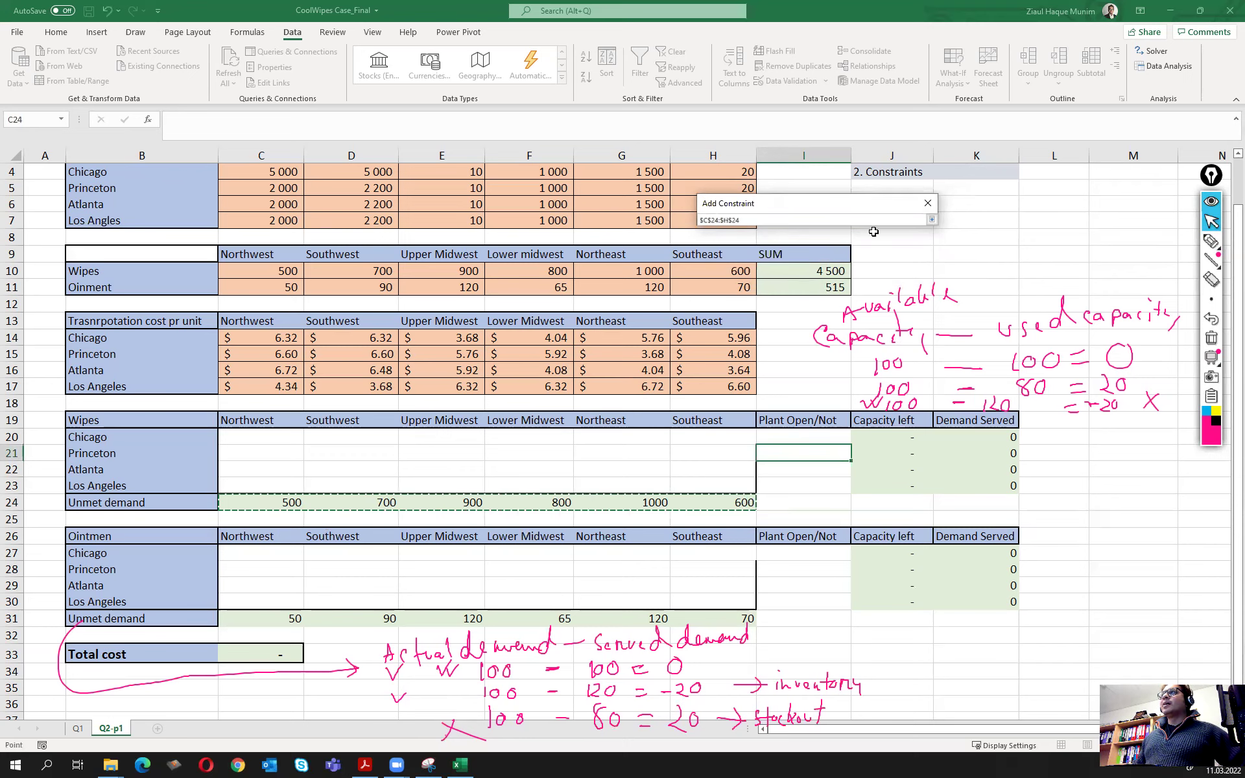
{"action": "left_click", "coordinate": [931, 219]}
{"action": "left_click", "coordinate": [846, 241]}
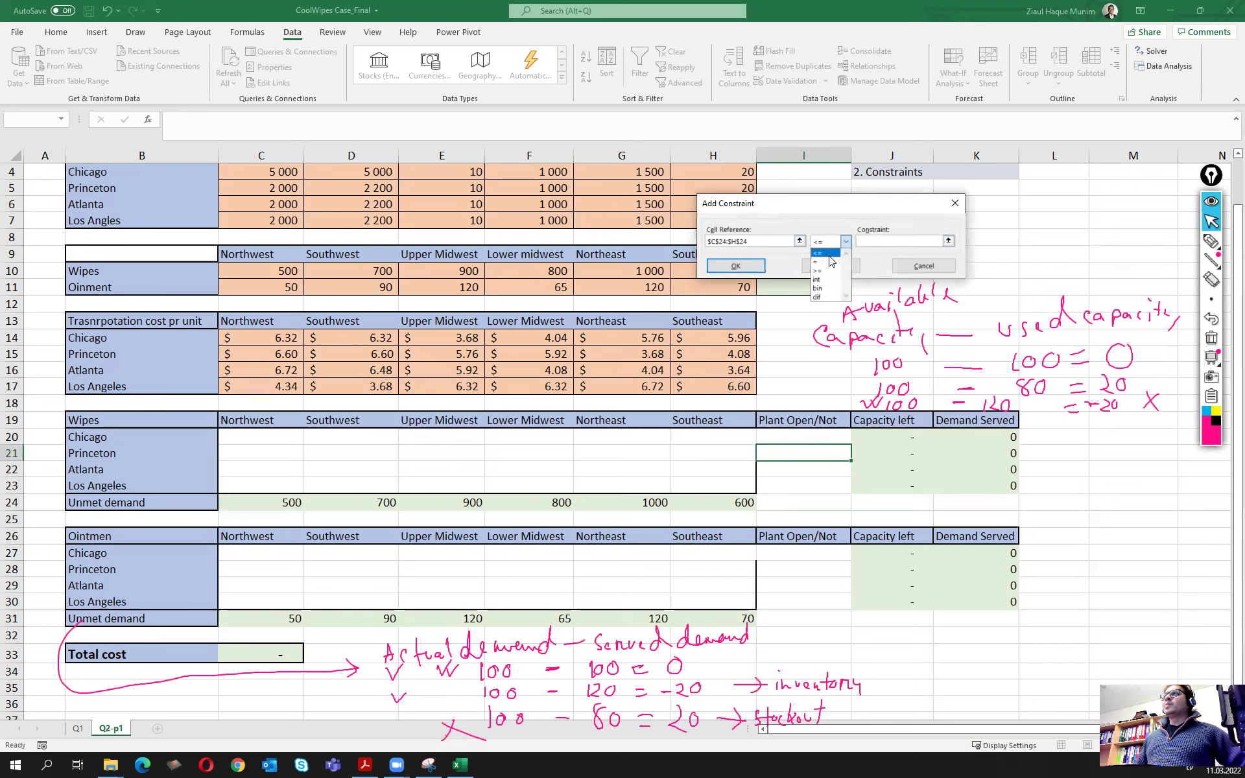
{"action": "left_click", "coordinate": [830, 262]}
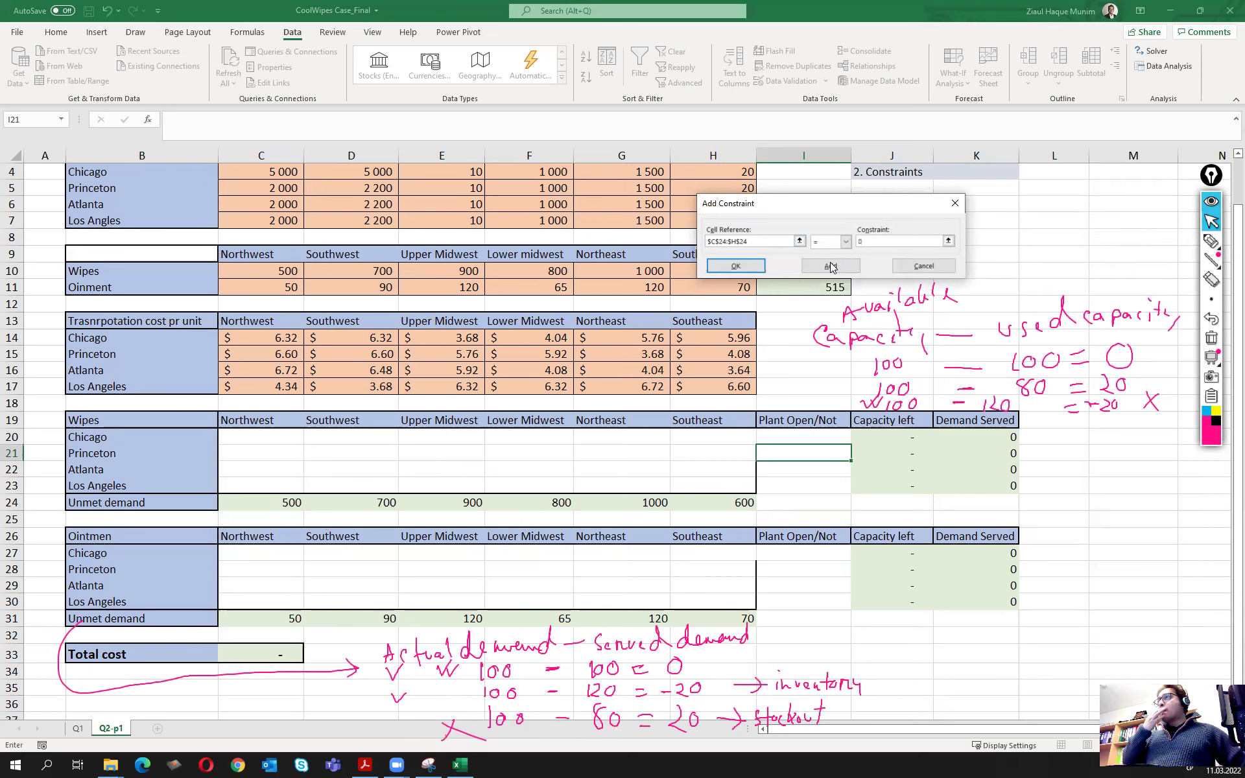
{"action": "left_click", "coordinate": [831, 265]}
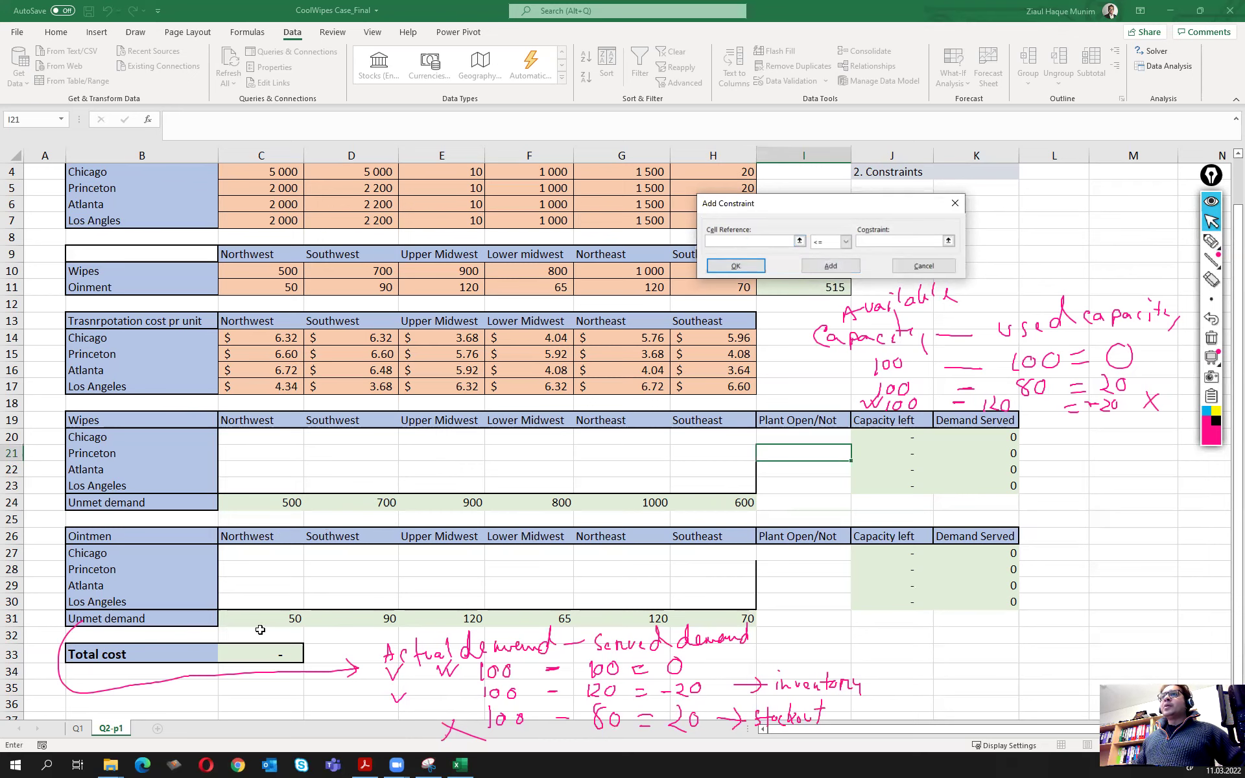
Add a Solver constraint requiring the ointment unmet demand cells $C$31:$H$31 = 0.
{"action": "left_click_drag", "start_coordinate": [259, 621], "coordinate": [716, 614]}
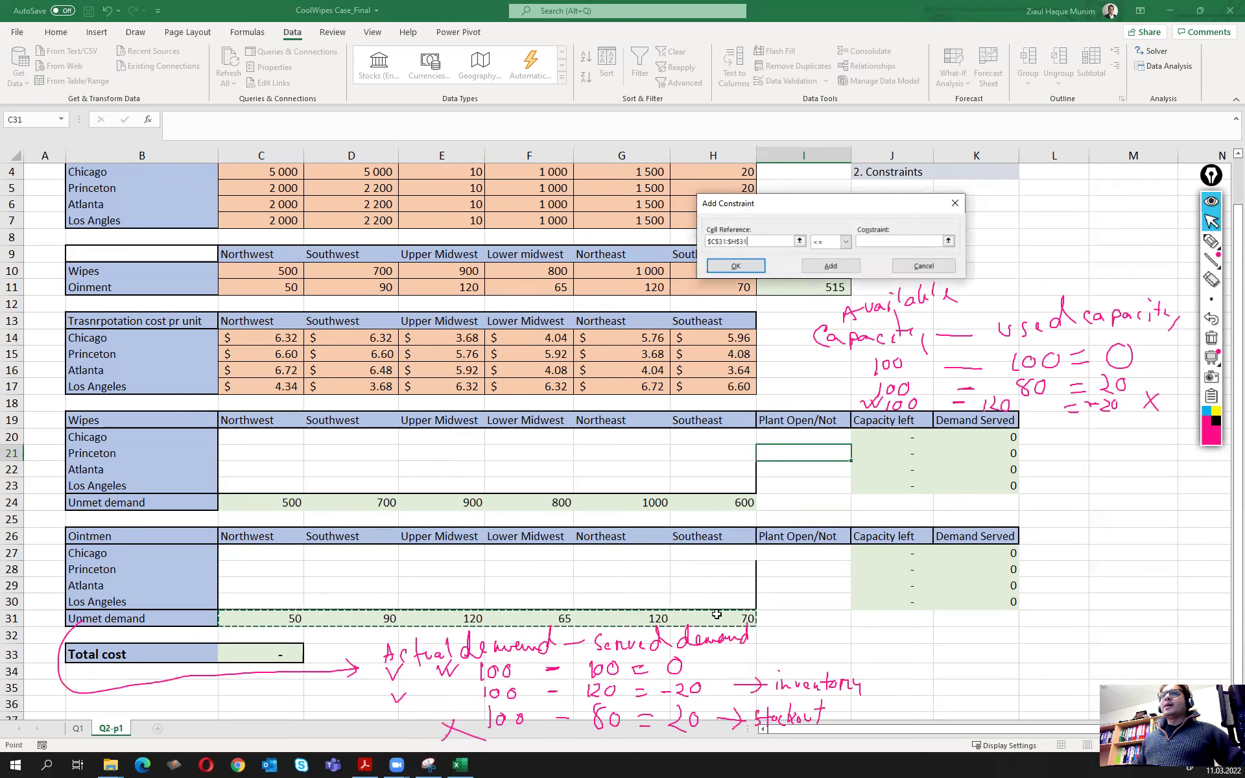
{"action": "left_click", "coordinate": [845, 241]}
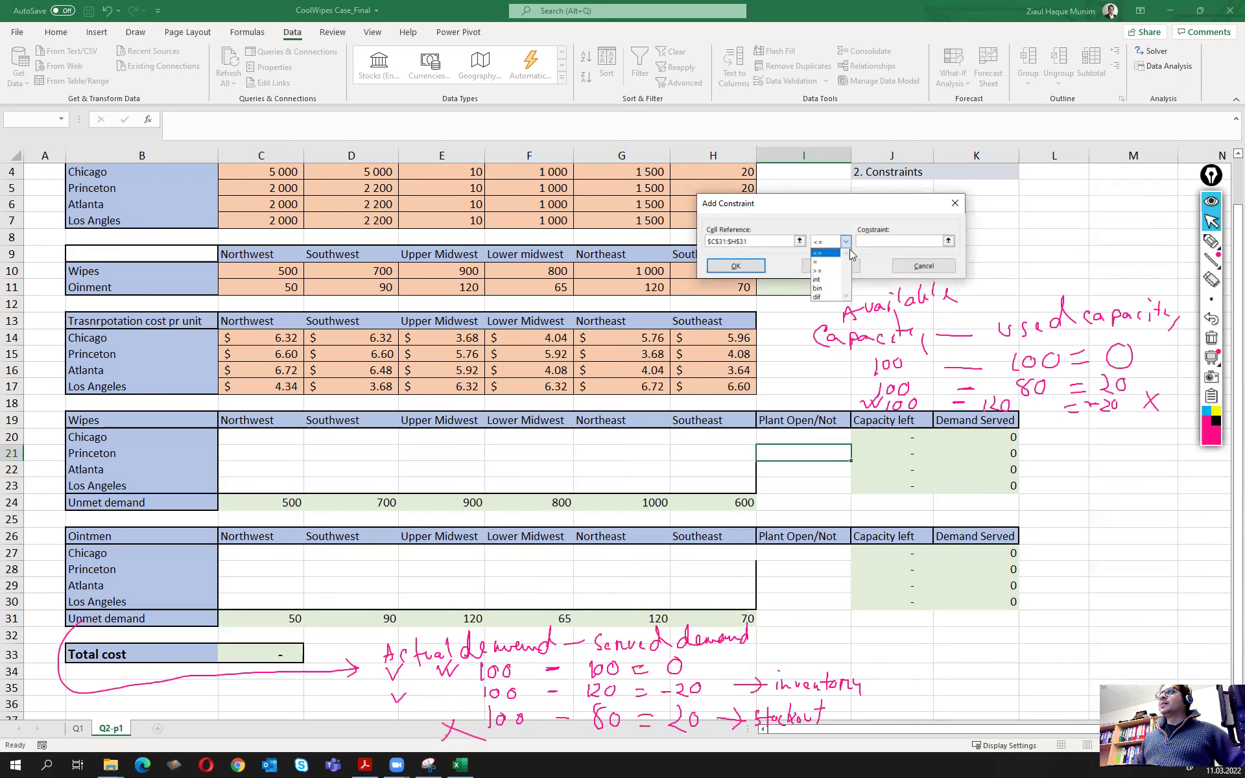
{"action": "left_click", "coordinate": [833, 262]}
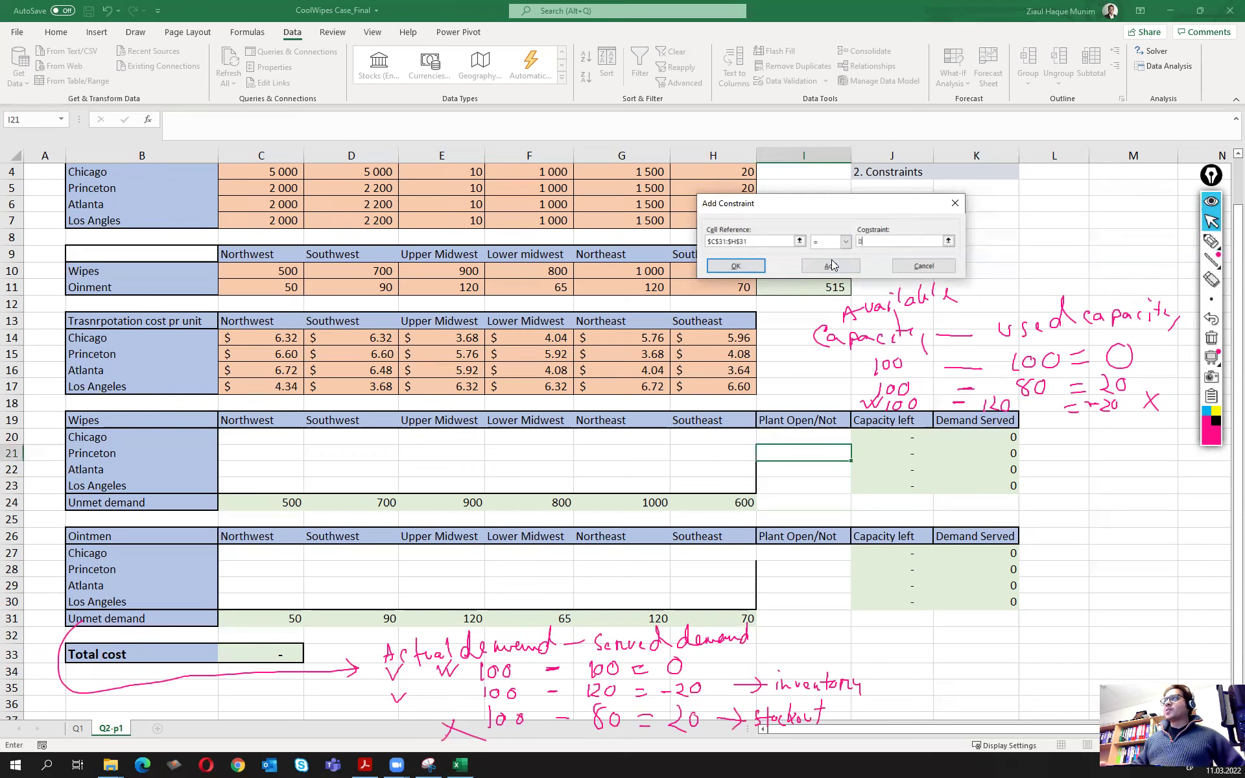
{"action": "left_click", "coordinate": [831, 265]}
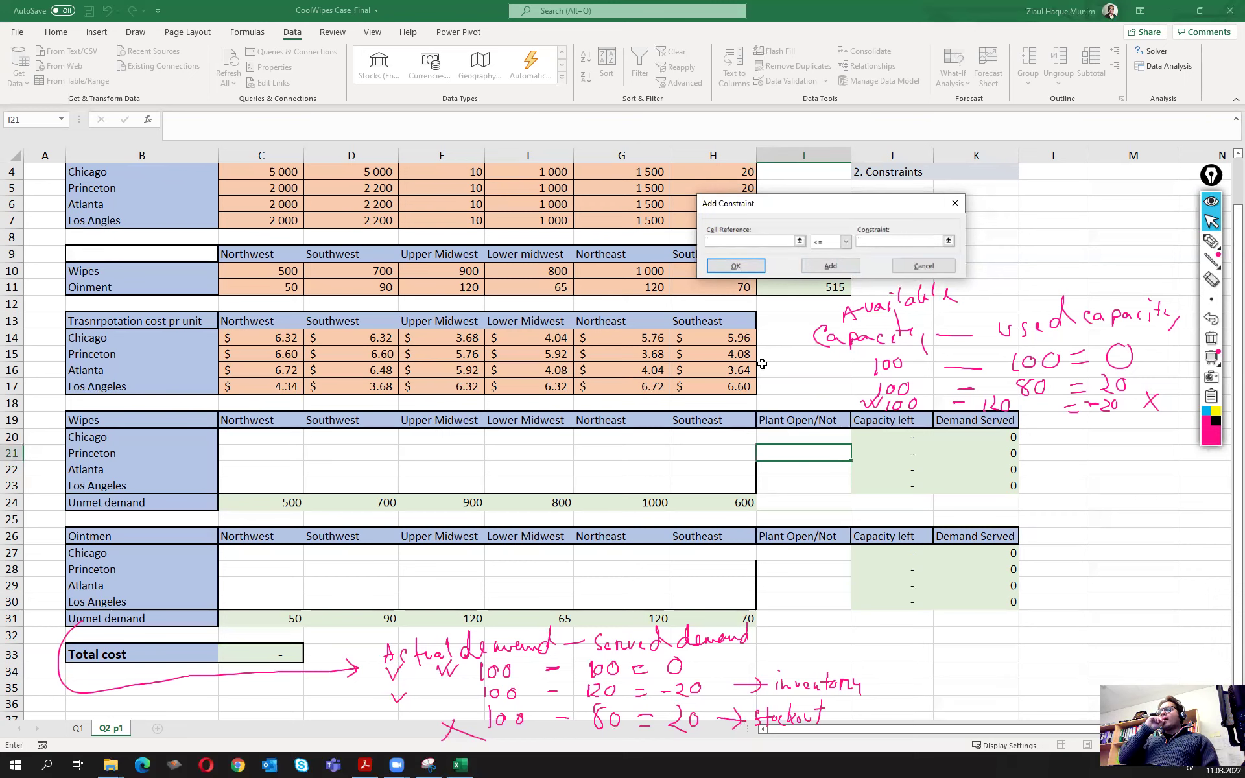
Add a Solver constraint making the wipes Plant Open/Not cells $I$20:$I$23 binary.
{"action": "left_click_drag", "start_coordinate": [836, 433], "coordinate": [836, 487]}
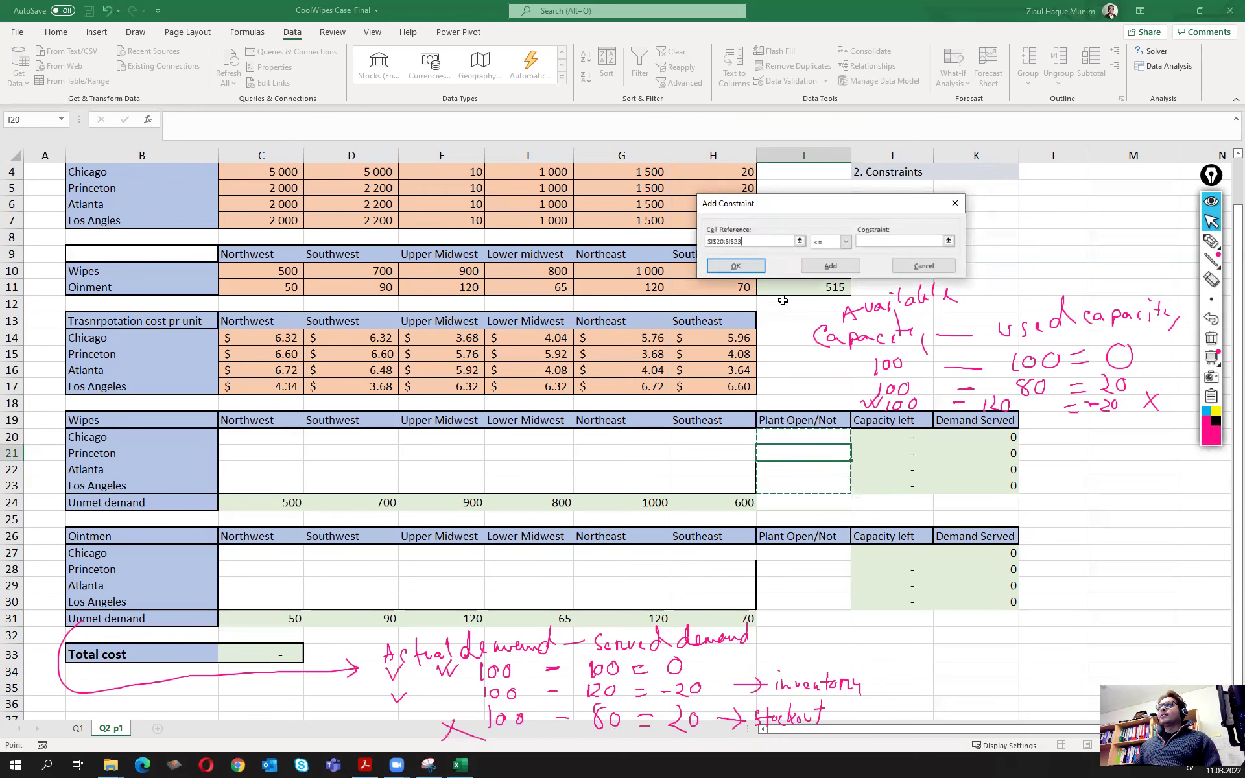
{"action": "left_click", "coordinate": [845, 242]}
{"action": "left_click", "coordinate": [819, 287]}
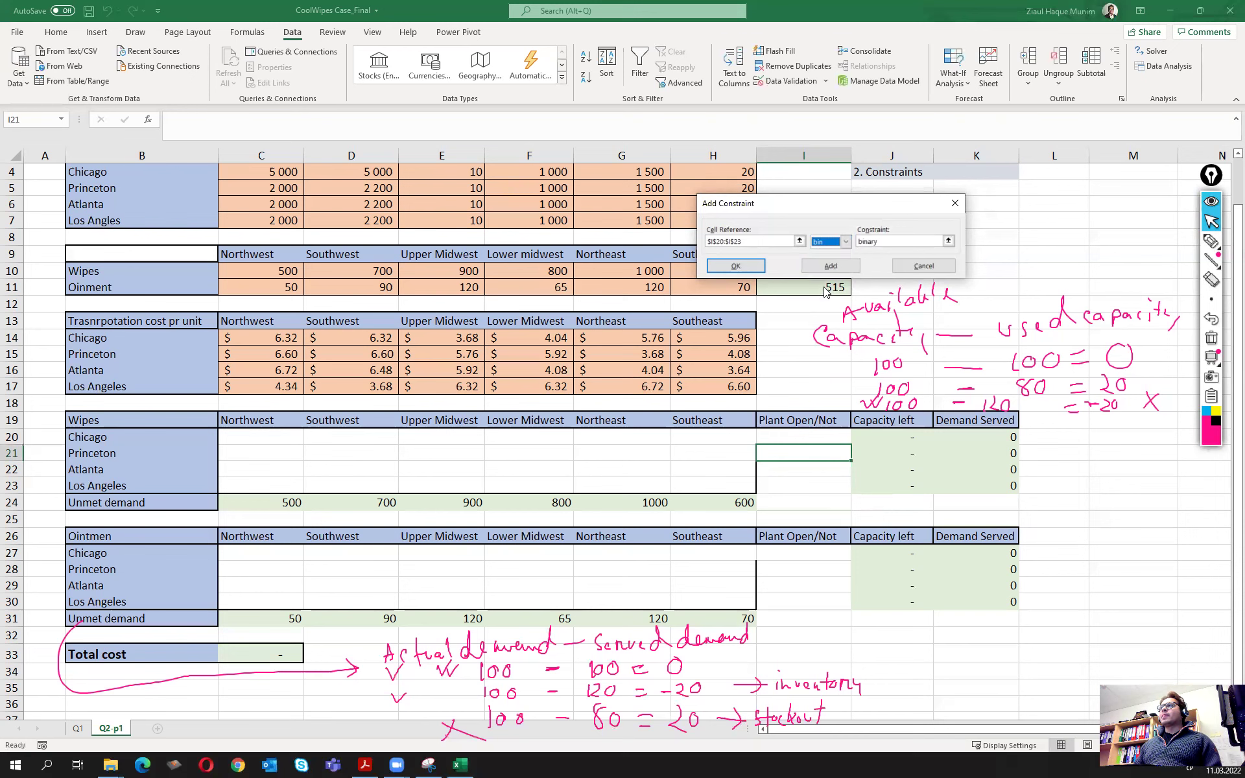
{"action": "left_click", "coordinate": [836, 271]}
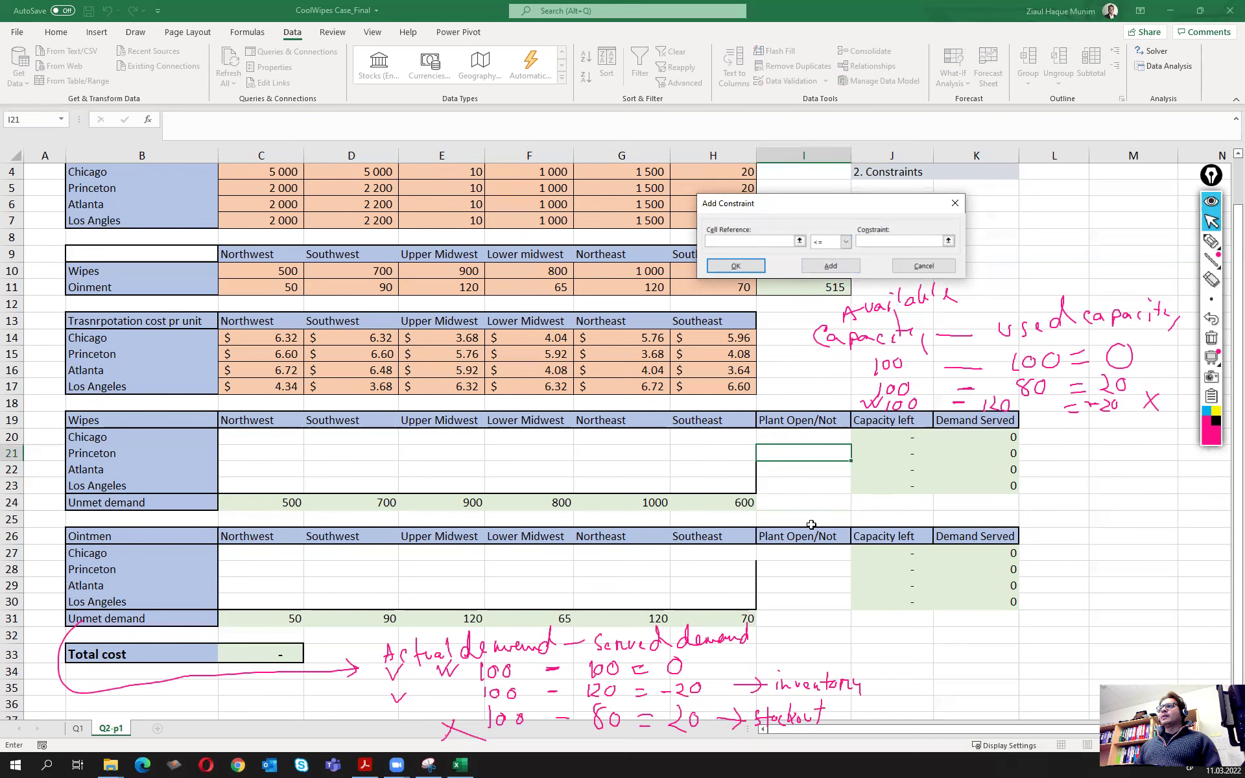
Add a Solver constraint making the ointment Plant Open/Not cells $I$27:$I$30 binary.
{"action": "left_click_drag", "start_coordinate": [814, 552], "coordinate": [817, 604]}
{"action": "left_click", "coordinate": [845, 242]}
{"action": "left_click", "coordinate": [821, 289]}
{"action": "left_click", "coordinate": [830, 265]}
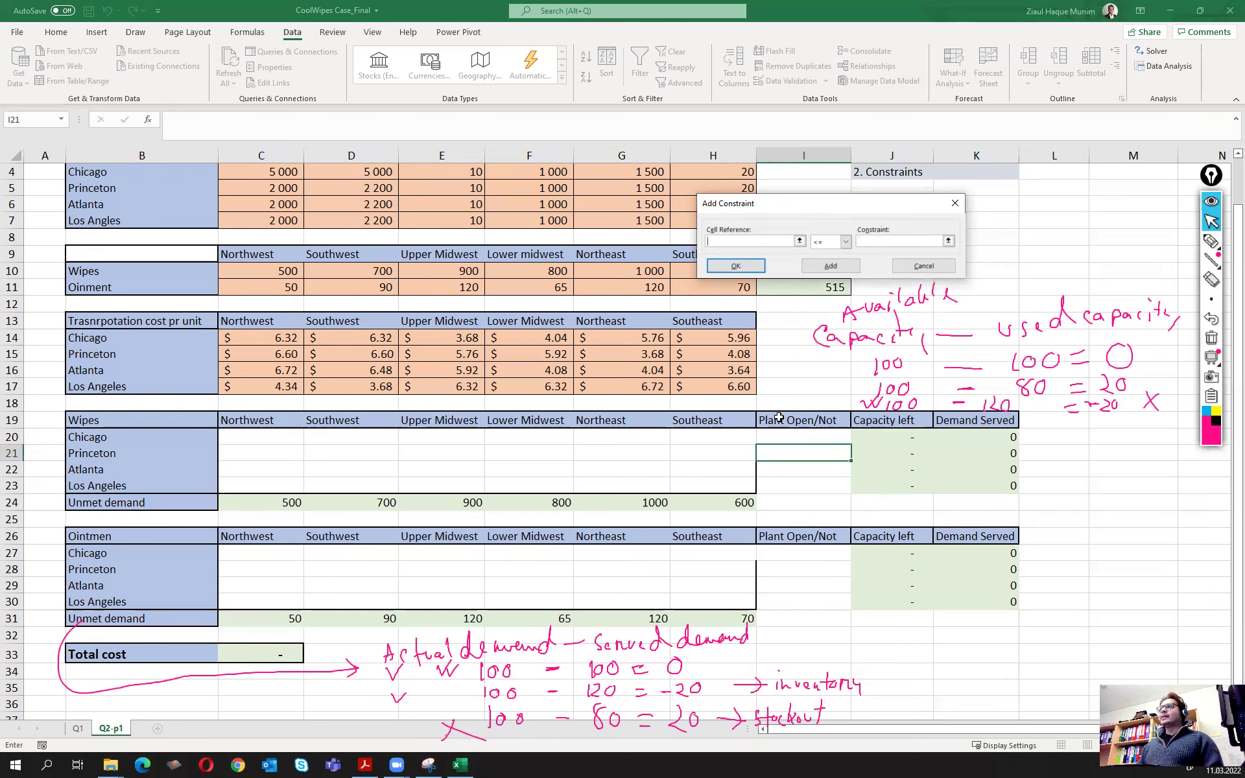
Add a Solver constraint keeping the Chicago wipes plant open, $I$20 = 1.
{"action": "left_click", "coordinate": [806, 433]}
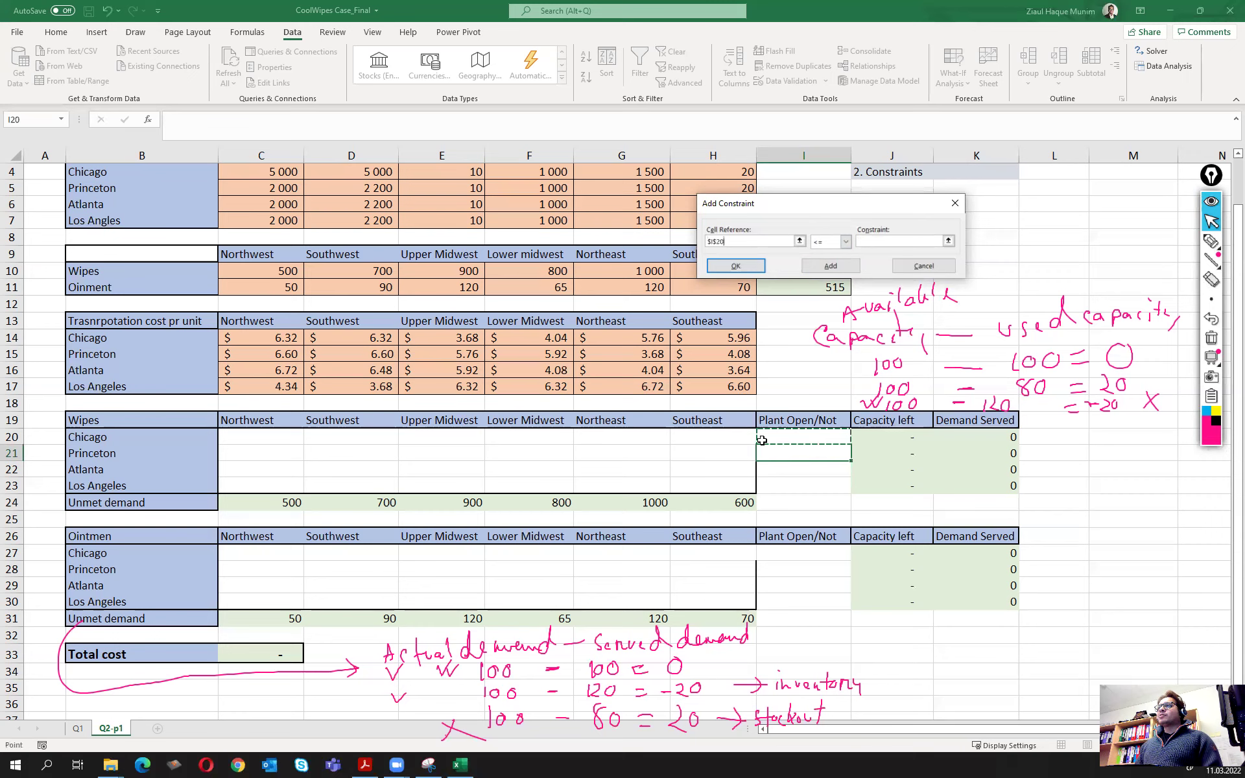
{"action": "left_click", "coordinate": [846, 242]}
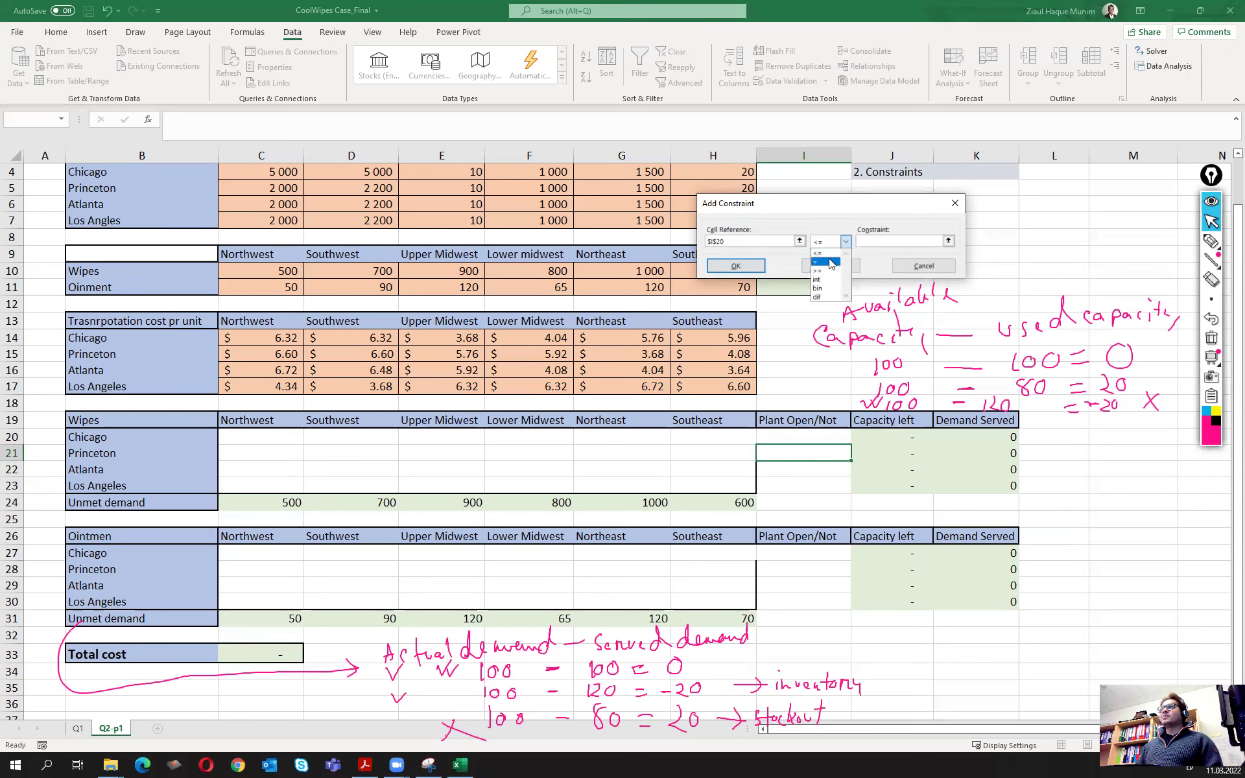
{"action": "left_click", "coordinate": [830, 262]}
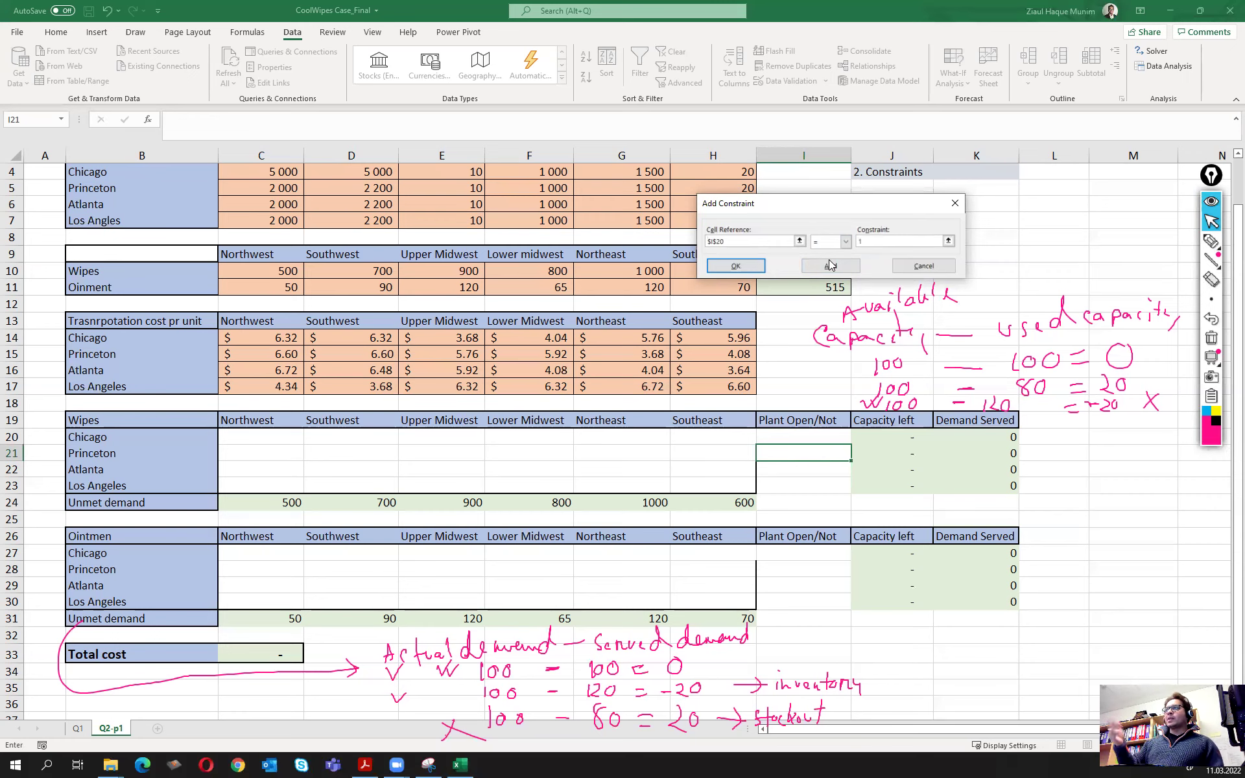
{"action": "left_click", "coordinate": [830, 265]}
Add a Solver constraint keeping the Chicago ointment plant open, $I$27 = 1, and return to the Solver parameters.
{"action": "left_click", "coordinate": [817, 552]}
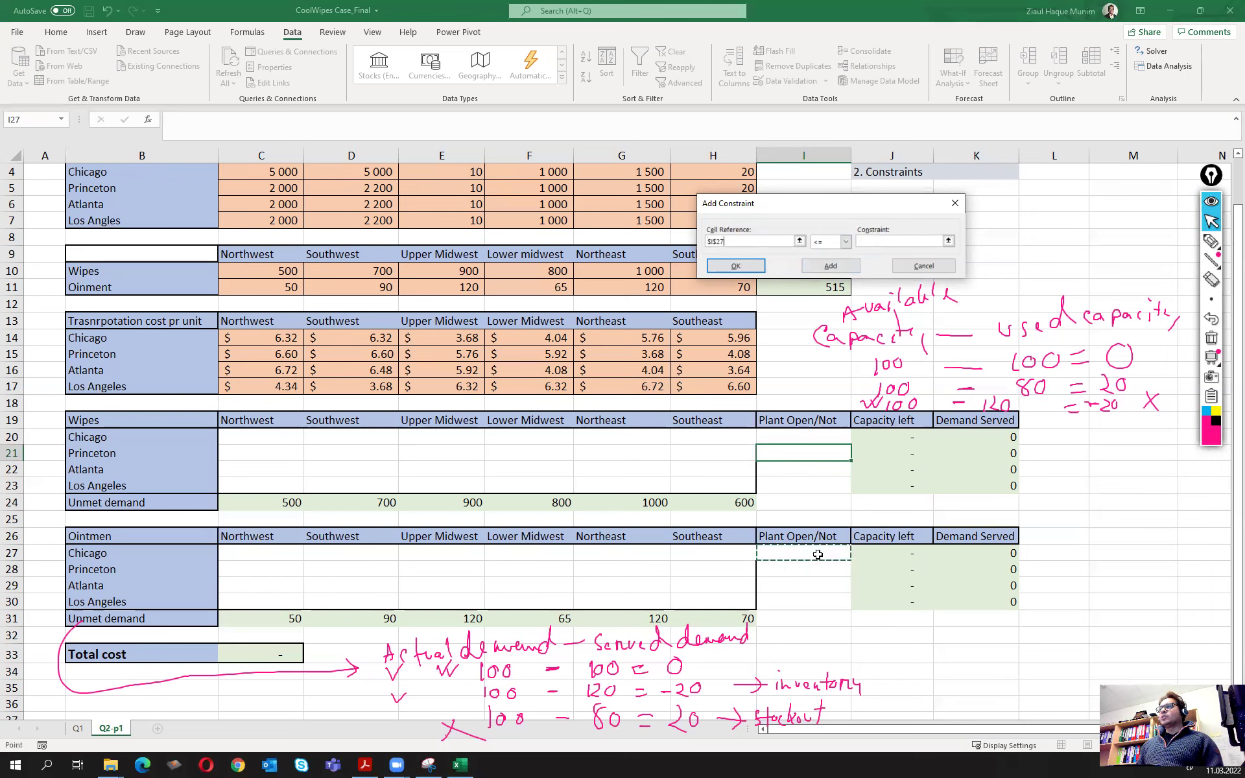
{"action": "left_click", "coordinate": [845, 241]}
{"action": "left_click", "coordinate": [826, 261]}
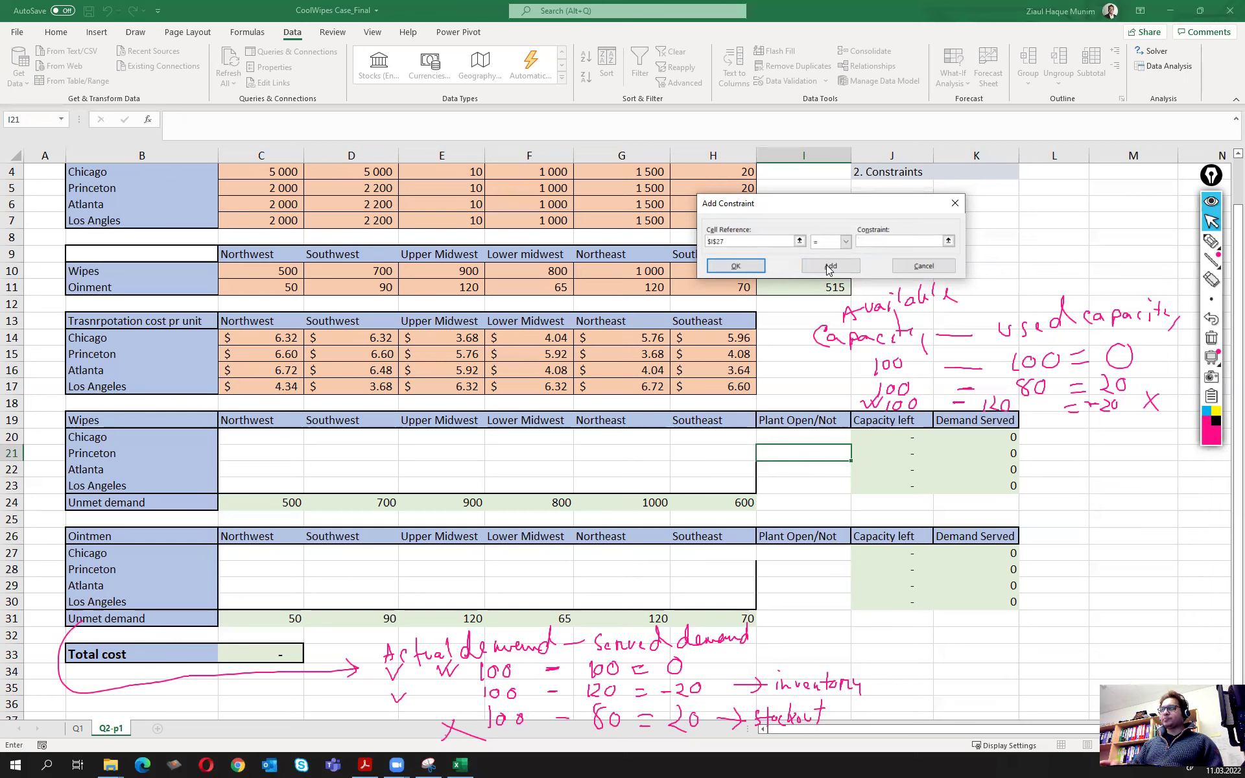
{"action": "left_click", "coordinate": [736, 266]}
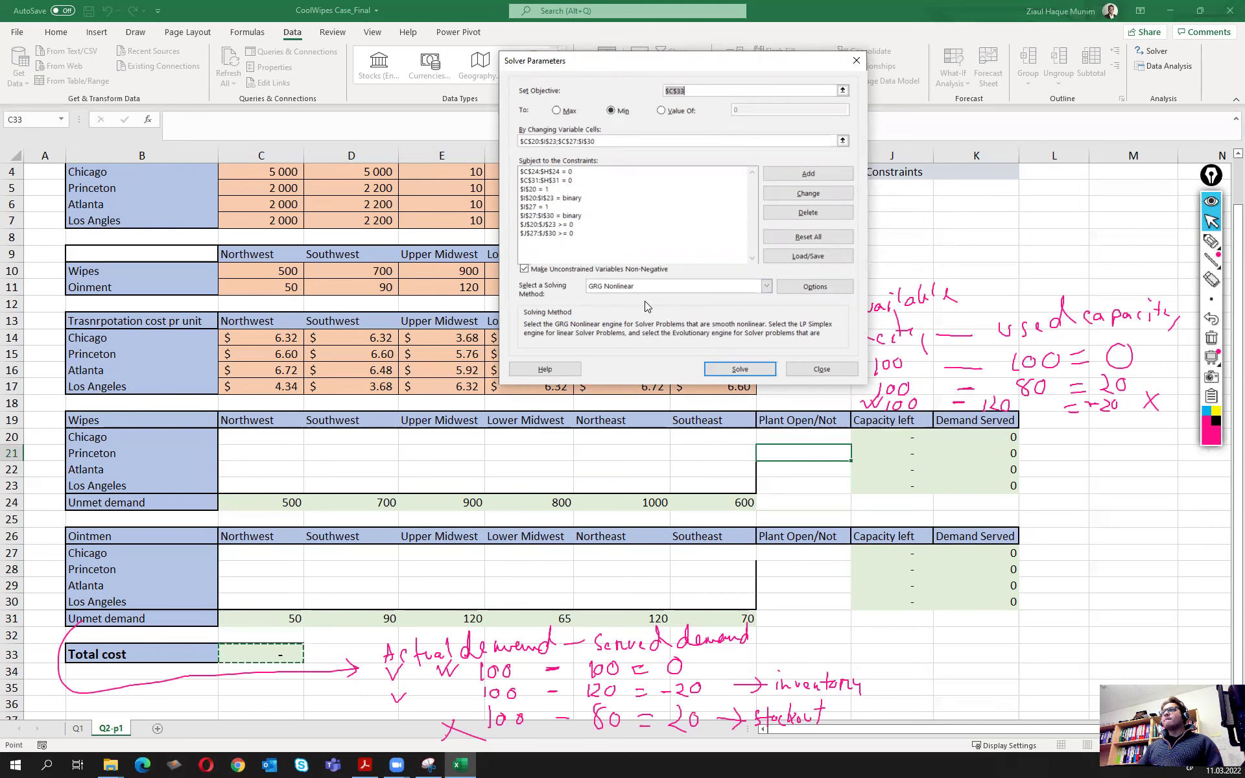
Solve the cost minimisation model with the GRG Nonlinear method and keep the Solver solution.
{"action": "left_click", "coordinate": [740, 369]}
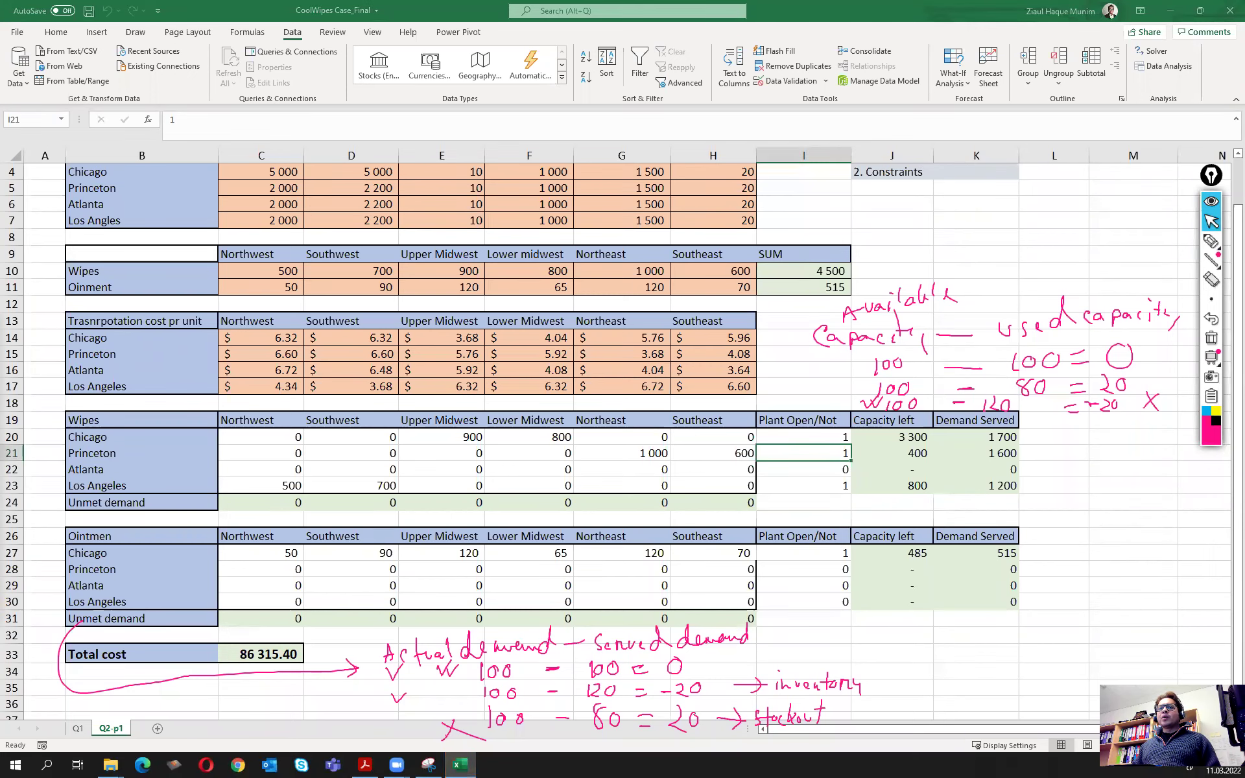
{"action": "left_click", "coordinate": [736, 534]}
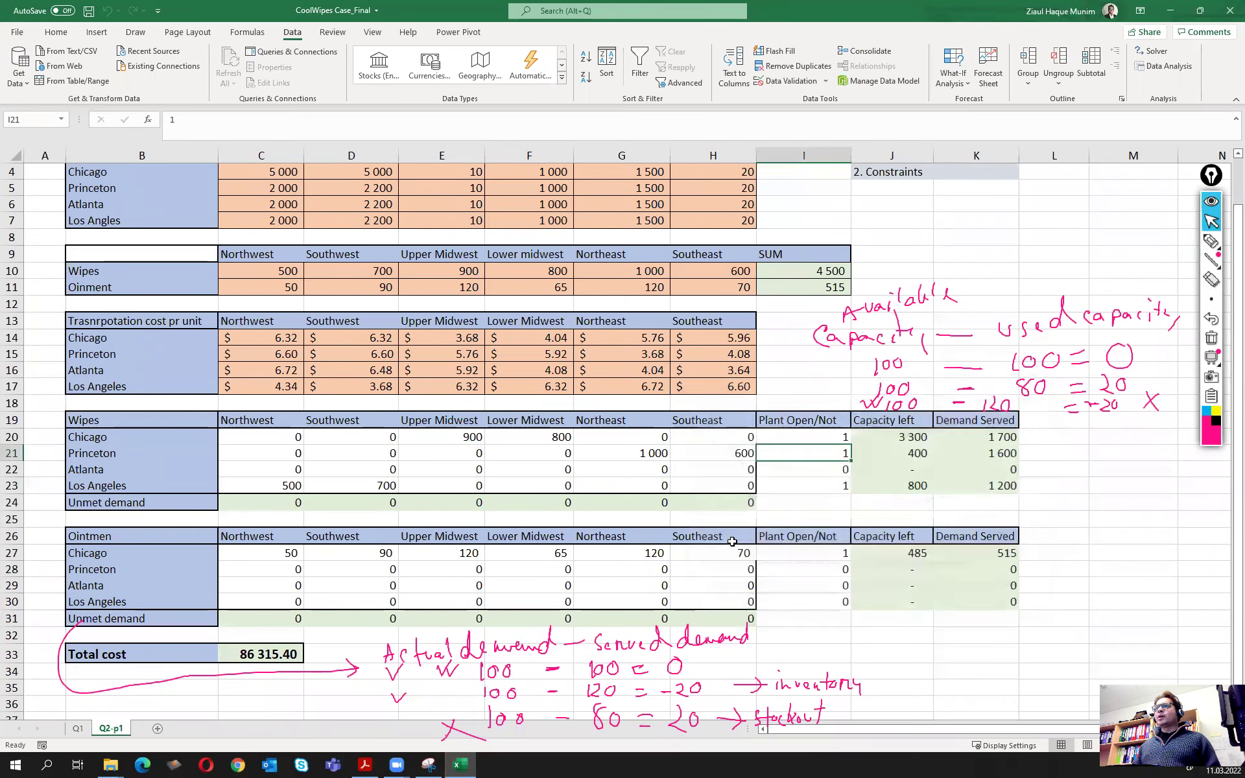
Examine the solved total cost and which plants are open for the wipes and ointment lines.
{"action": "left_click", "coordinate": [256, 644]}
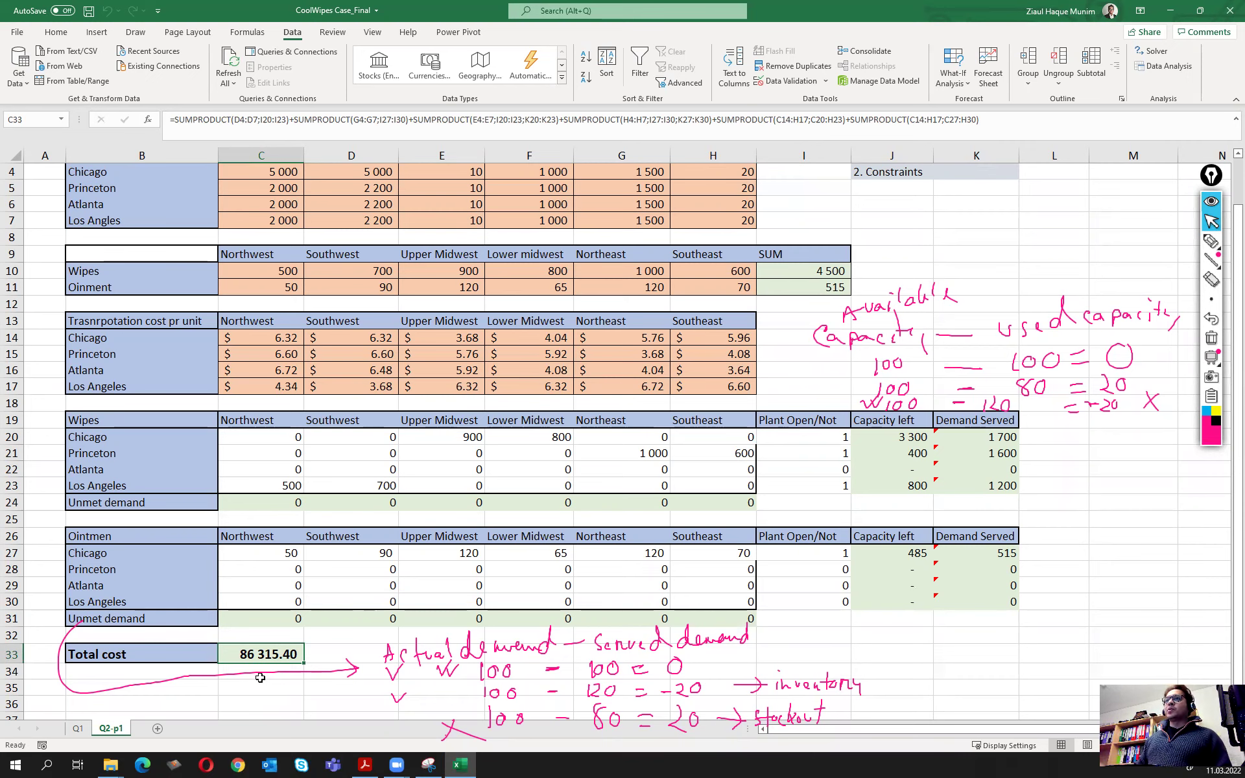
{"action": "left_click", "coordinate": [834, 441]}
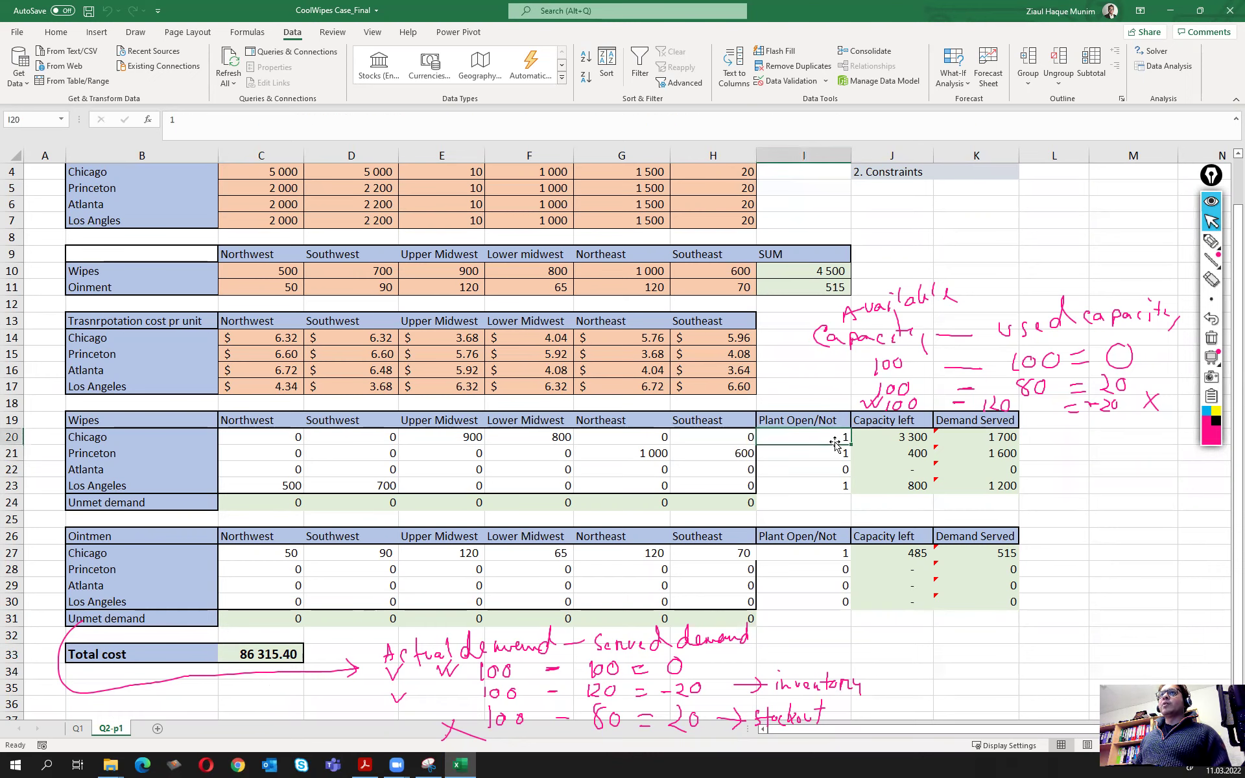
{"action": "left_click", "coordinate": [837, 456]}
{"action": "left_click", "coordinate": [831, 485]}
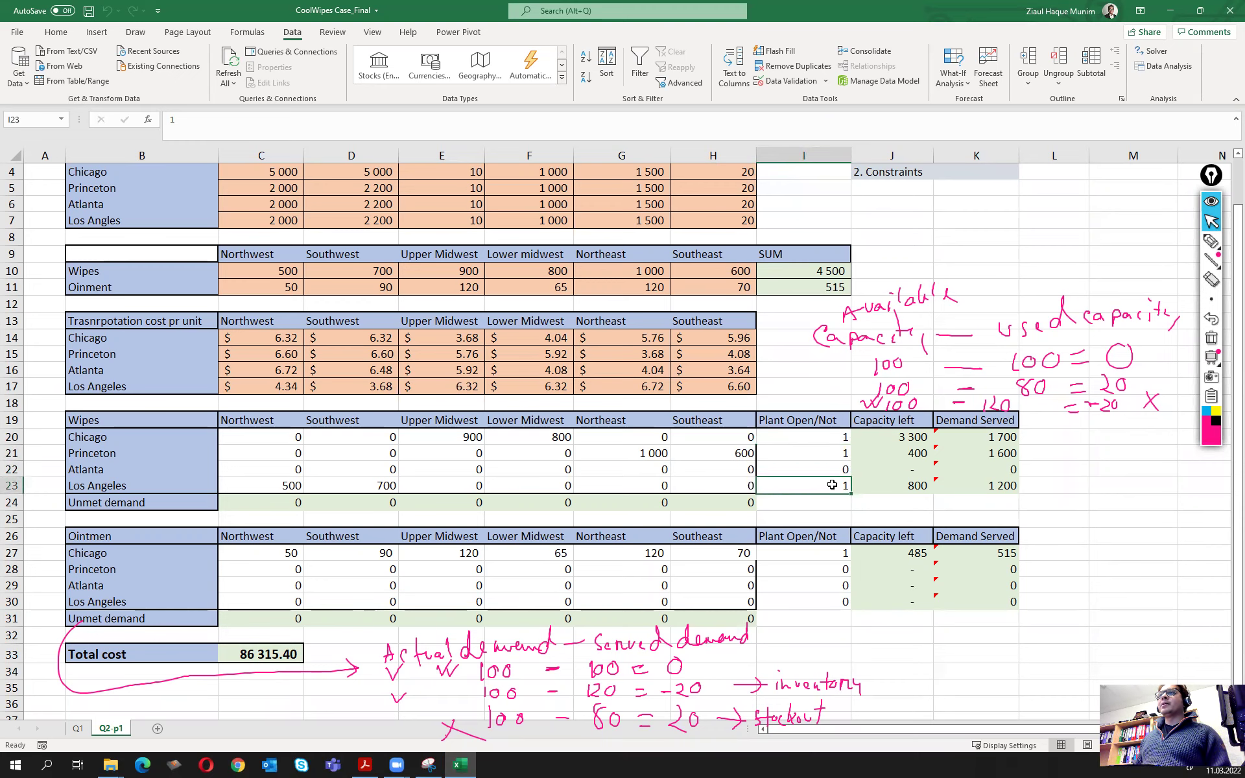
{"action": "left_click", "coordinate": [94, 458]}
{"action": "left_click", "coordinate": [159, 485]}
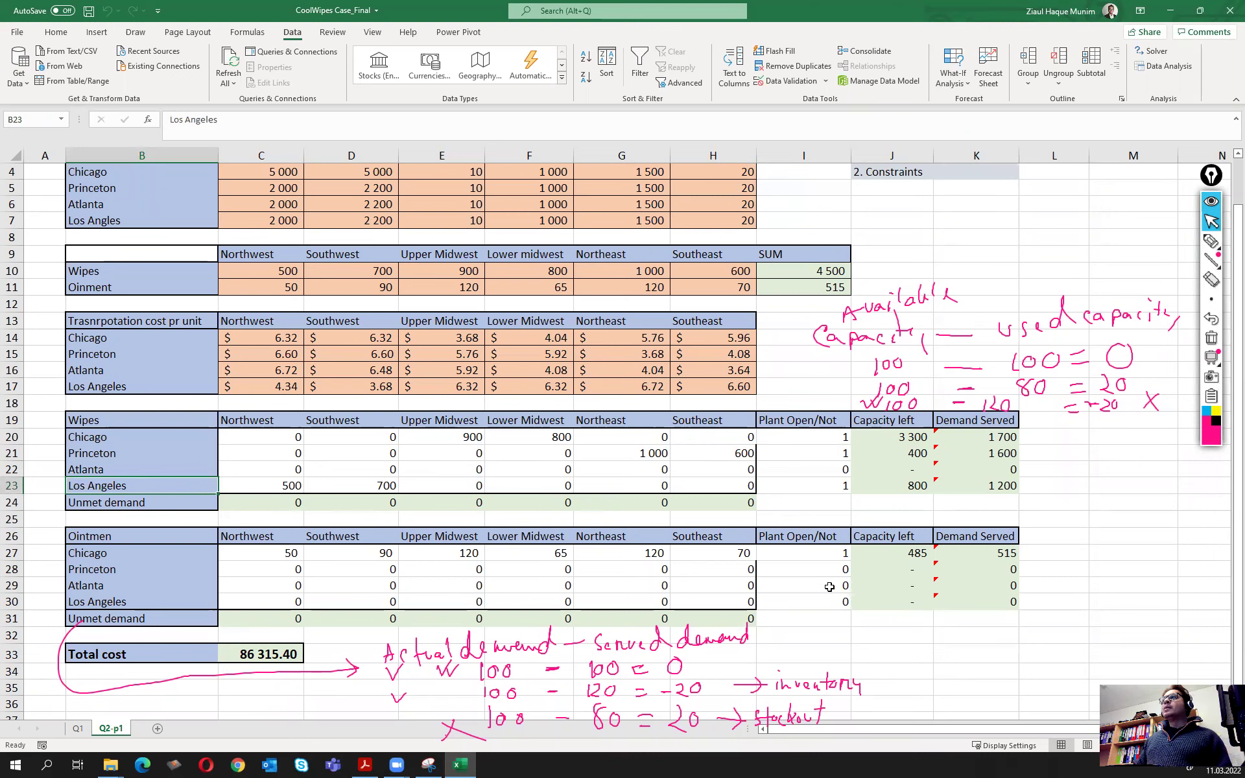
{"action": "left_click", "coordinate": [831, 556]}
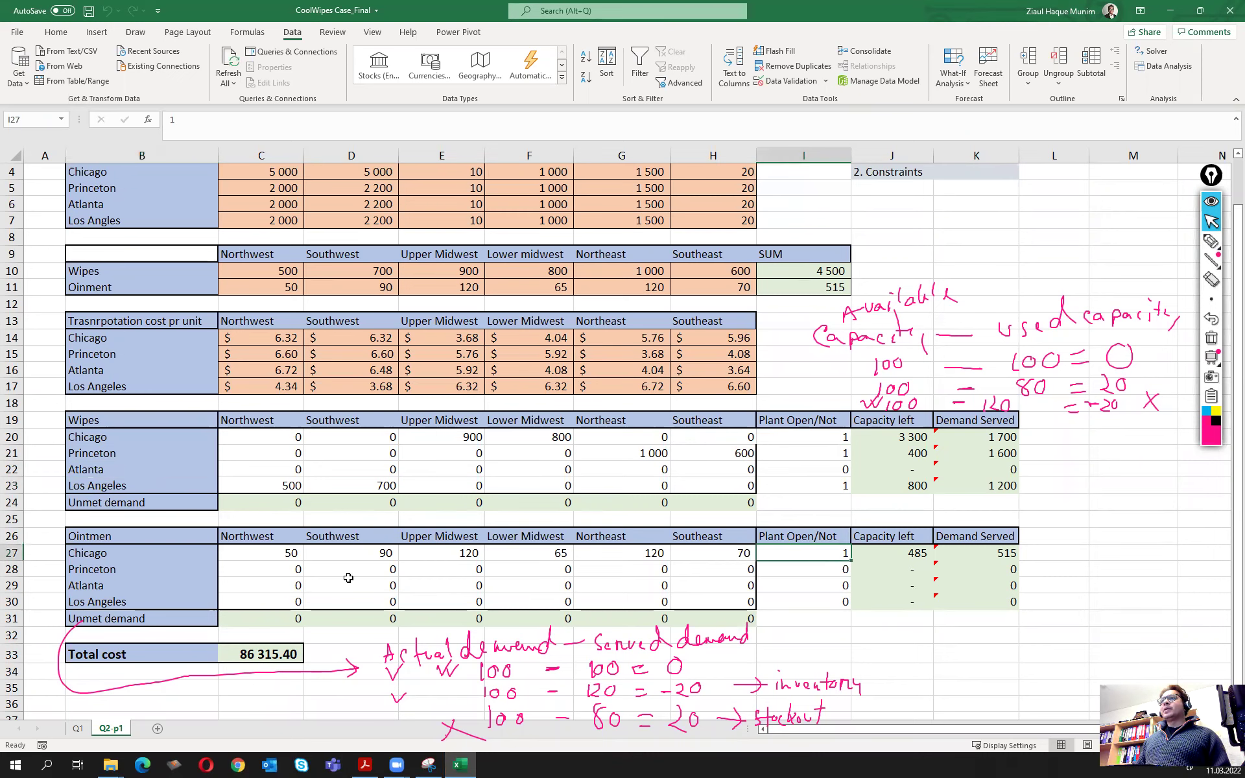
Correct the misspelled heading of the second decision table in B26 to Ointment.
{"action": "double_click", "coordinate": [151, 534]}
{"action": "type", "text": "t"}
{"action": "key", "text": "Return"}
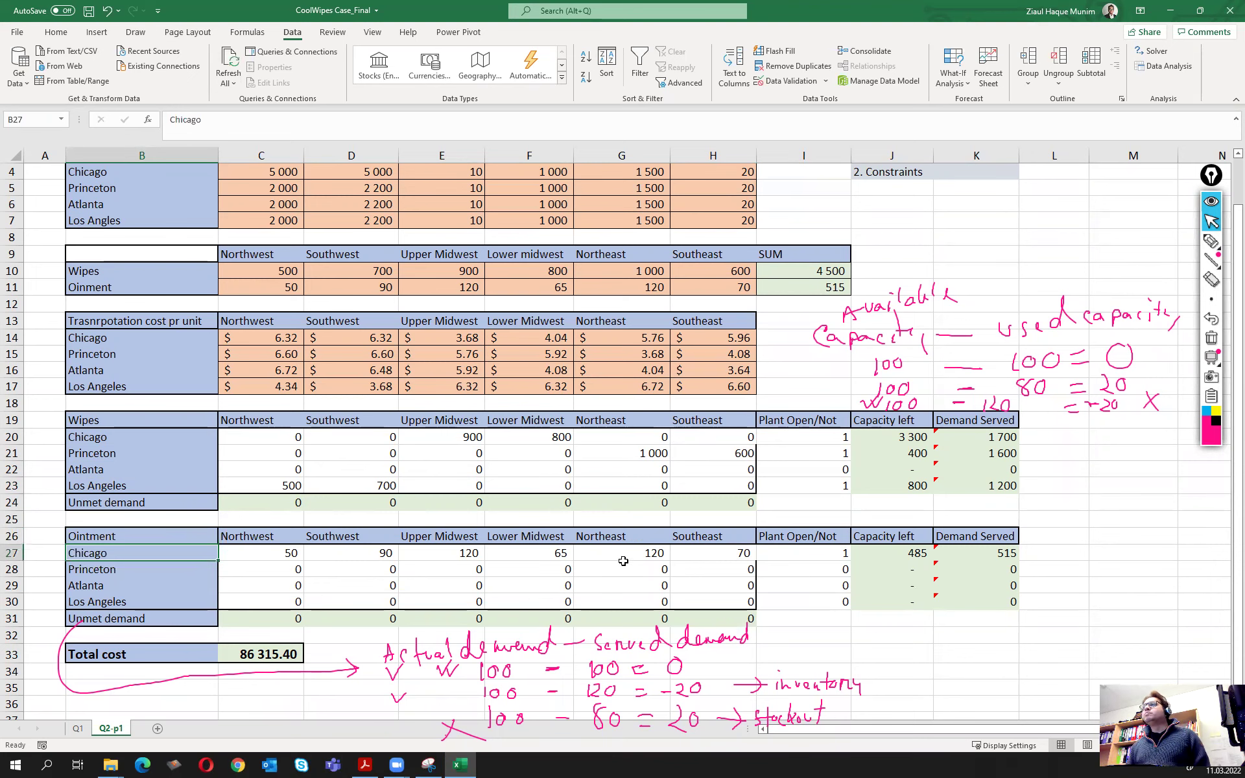
Compare the total cost on sheets Q1 and Q2-p1, and consult the CoolWipes case study questions in Adobe Acrobat Reader.
{"action": "left_click", "coordinate": [78, 728]}
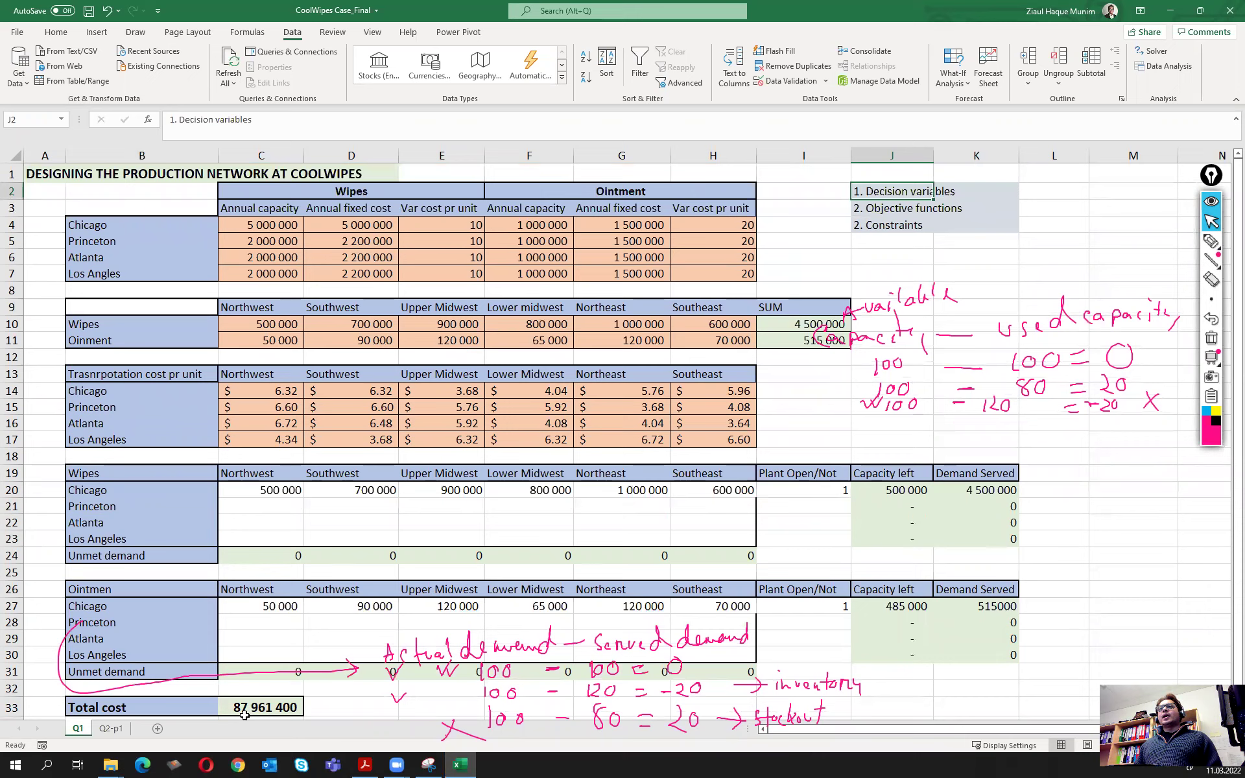
{"action": "left_click", "coordinate": [111, 728]}
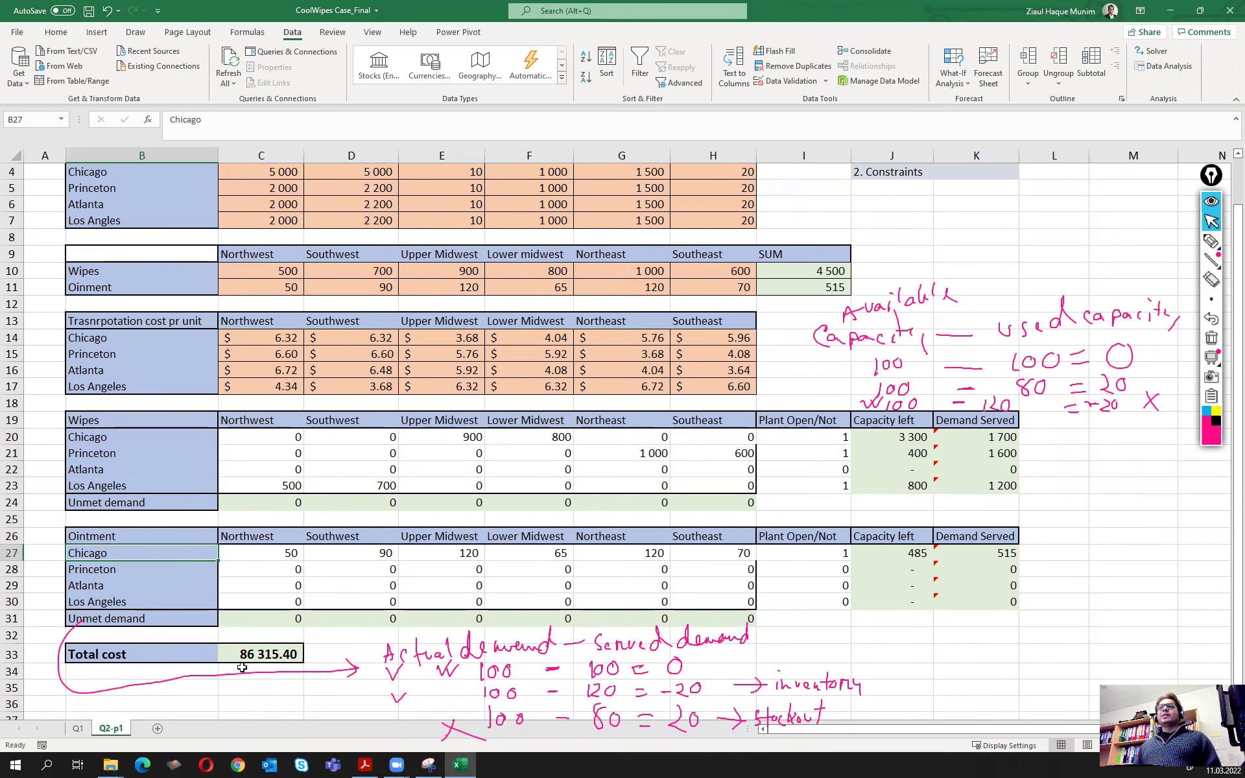
{"action": "left_click", "coordinate": [78, 728]}
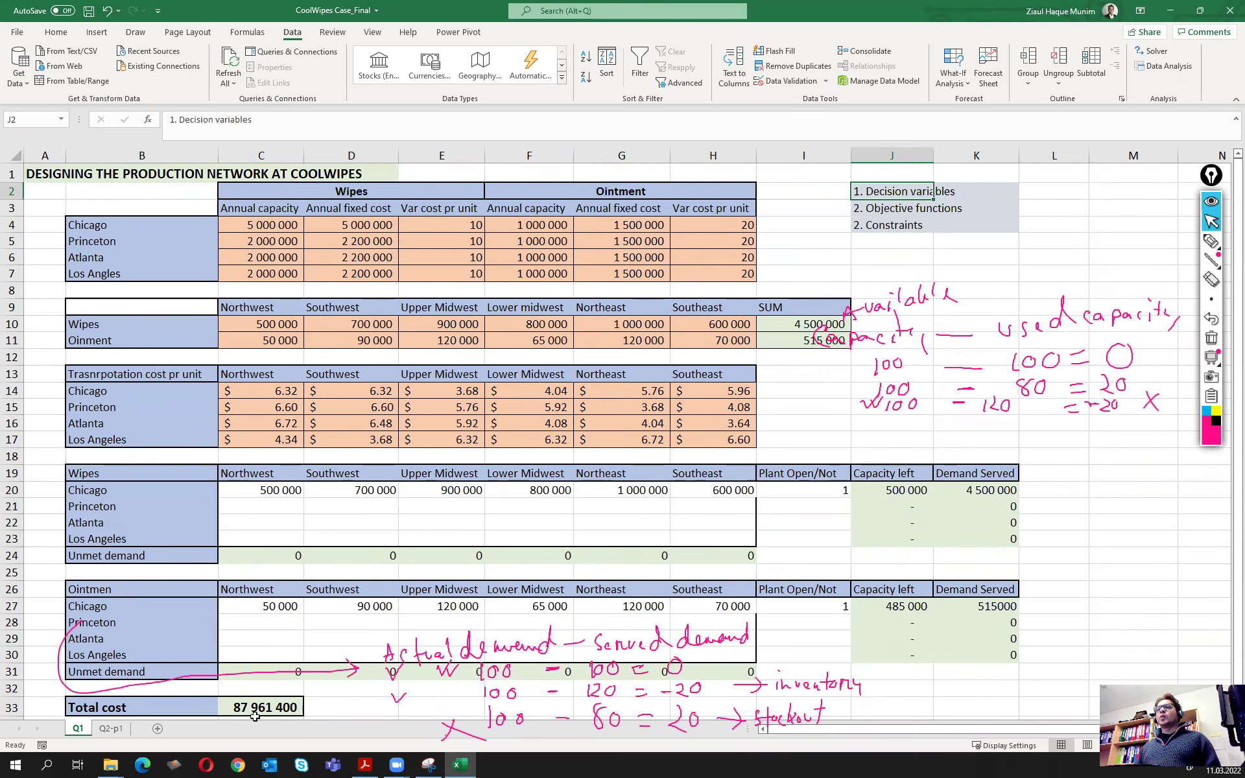
{"action": "left_click", "coordinate": [112, 728]}
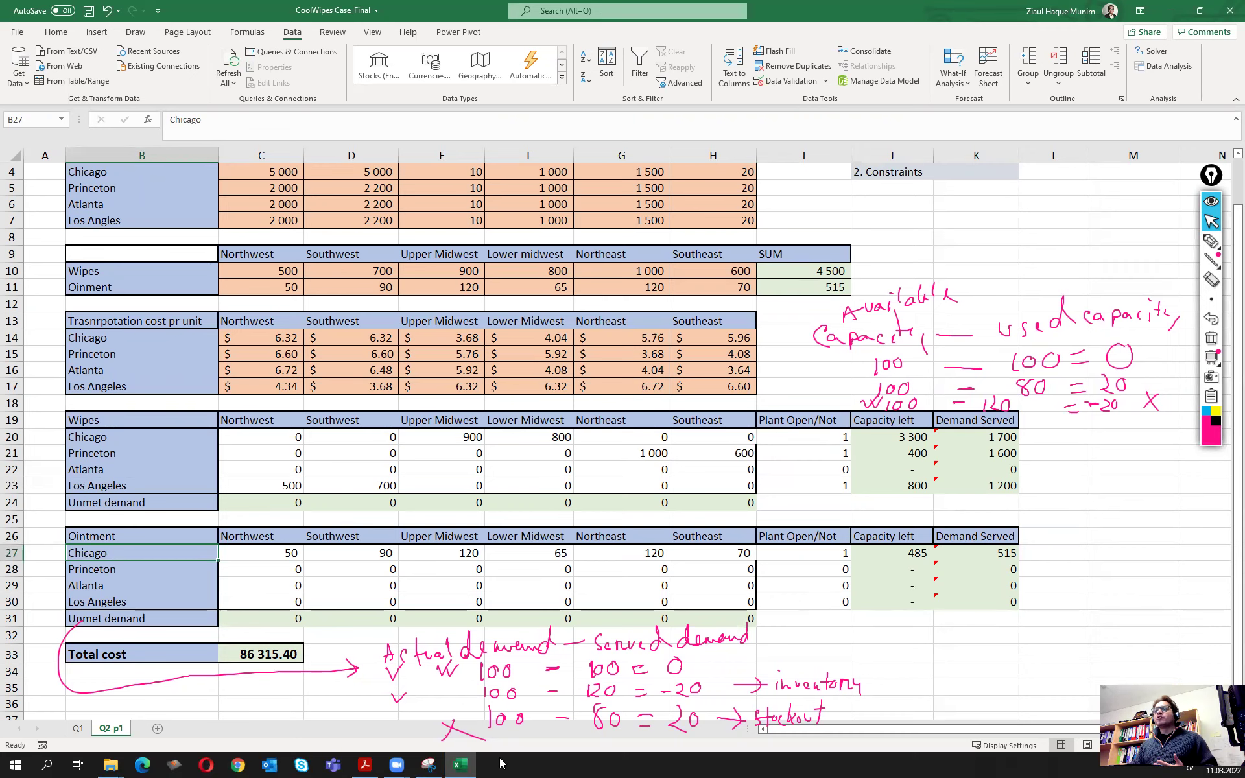
{"action": "left_click", "coordinate": [364, 765]}
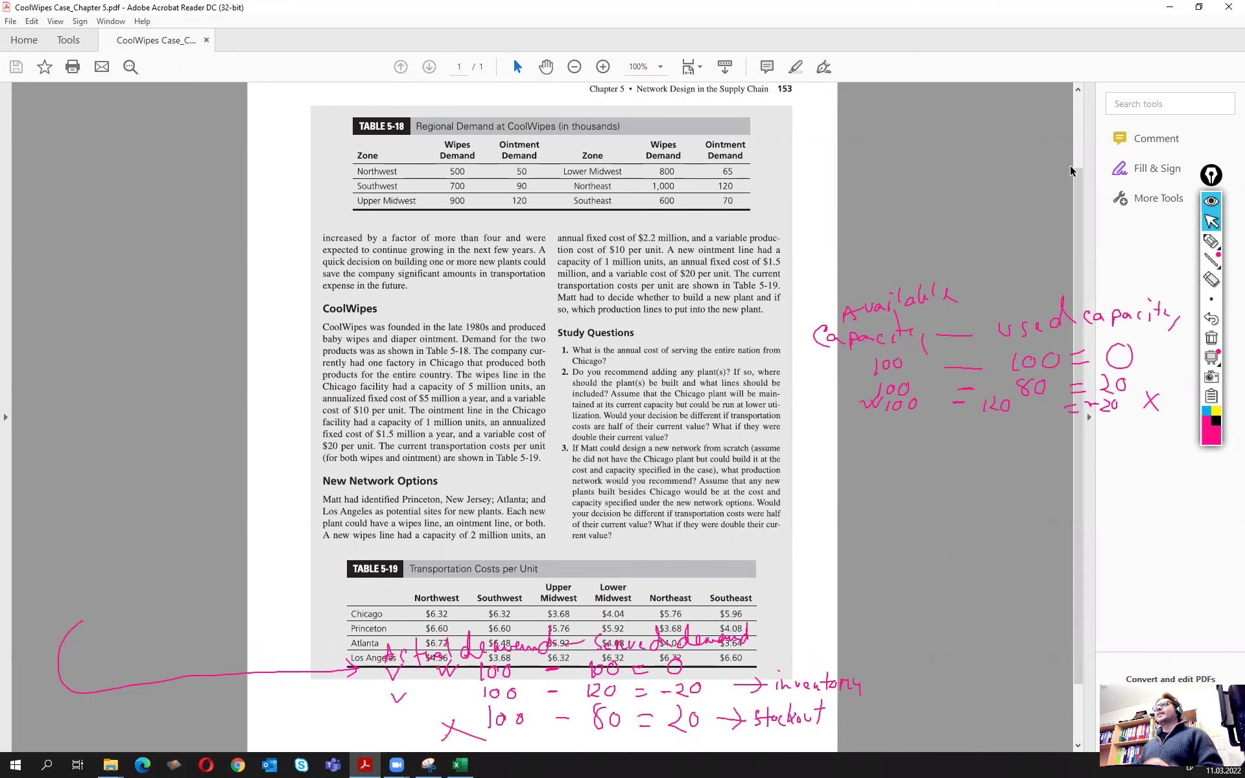
{"action": "left_click", "coordinate": [1163, 7]}
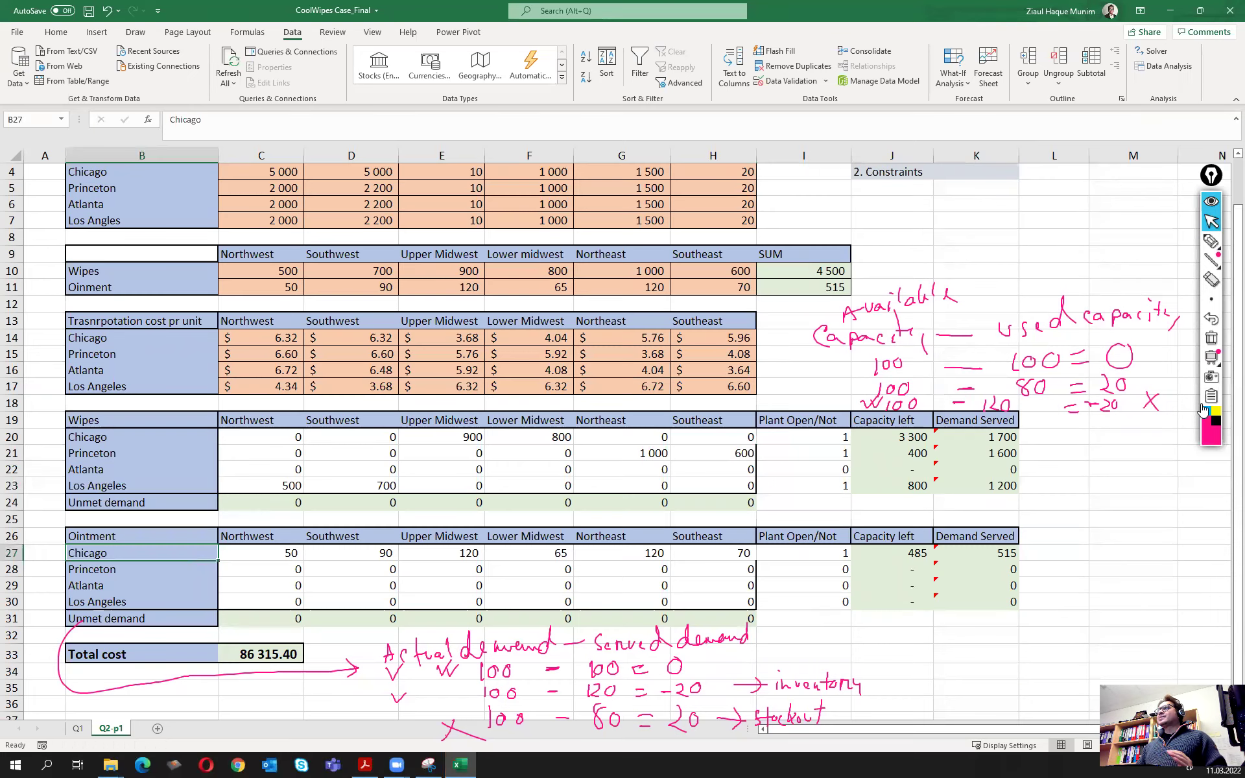
Erase all the handwritten annotations from the screen.
{"action": "left_click", "coordinate": [1210, 340]}
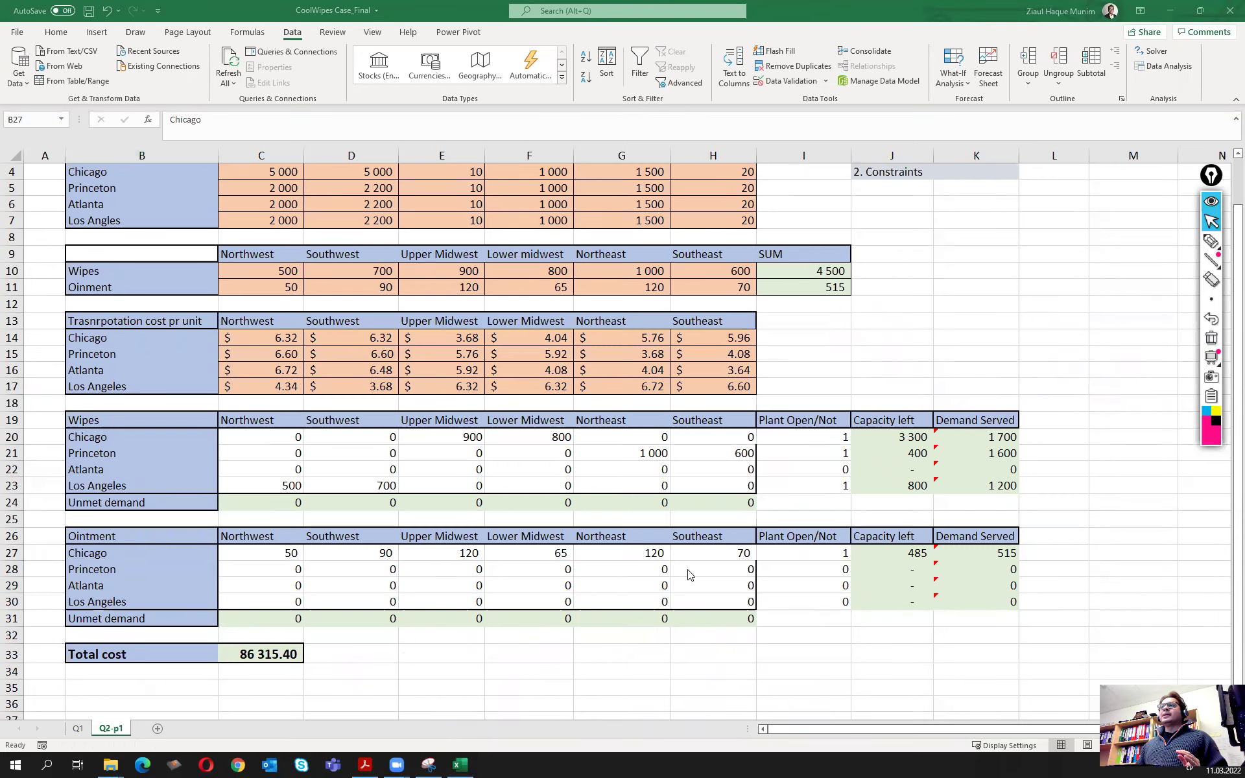
{"action": "scroll", "coordinate": [579, 547], "scroll_direction": "up", "scroll_amount": 1}
{"action": "scroll", "coordinate": [578, 546], "scroll_direction": "up", "scroll_amount": 1}
{"action": "left_click", "coordinate": [803, 422]}
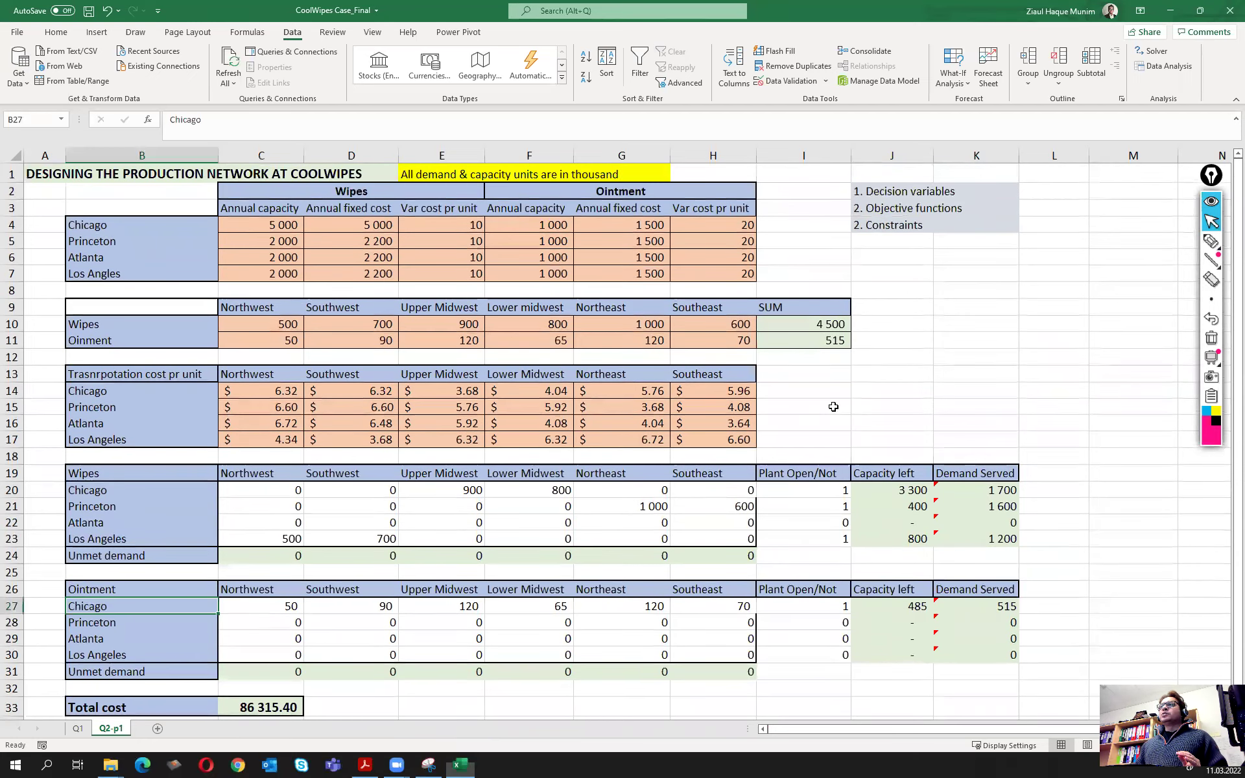
Create a copy of the Q2-p1 sheet at the end of the workbook.
{"action": "scroll", "coordinate": [603, 605], "scroll_direction": "down", "scroll_amount": 2}
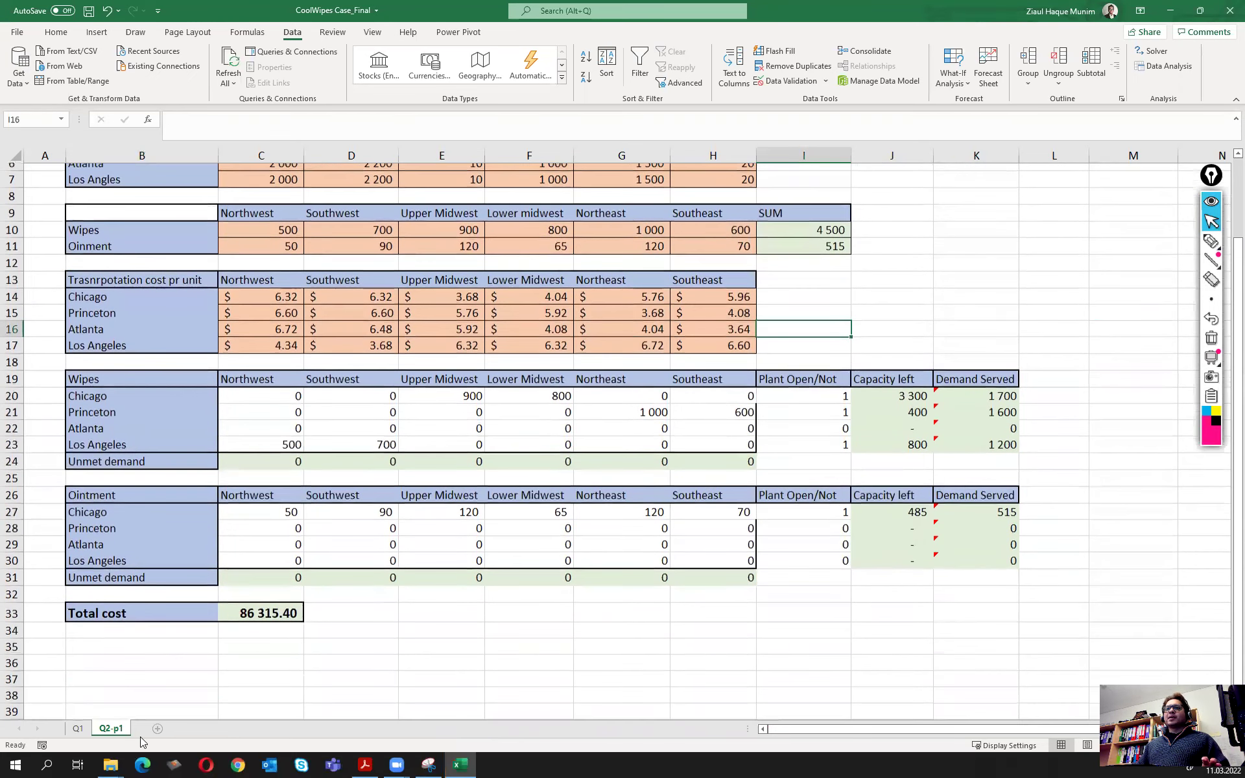
{"action": "scroll", "coordinate": [324, 681], "scroll_direction": "up", "scroll_amount": 2}
{"action": "right_click", "coordinate": [111, 729]}
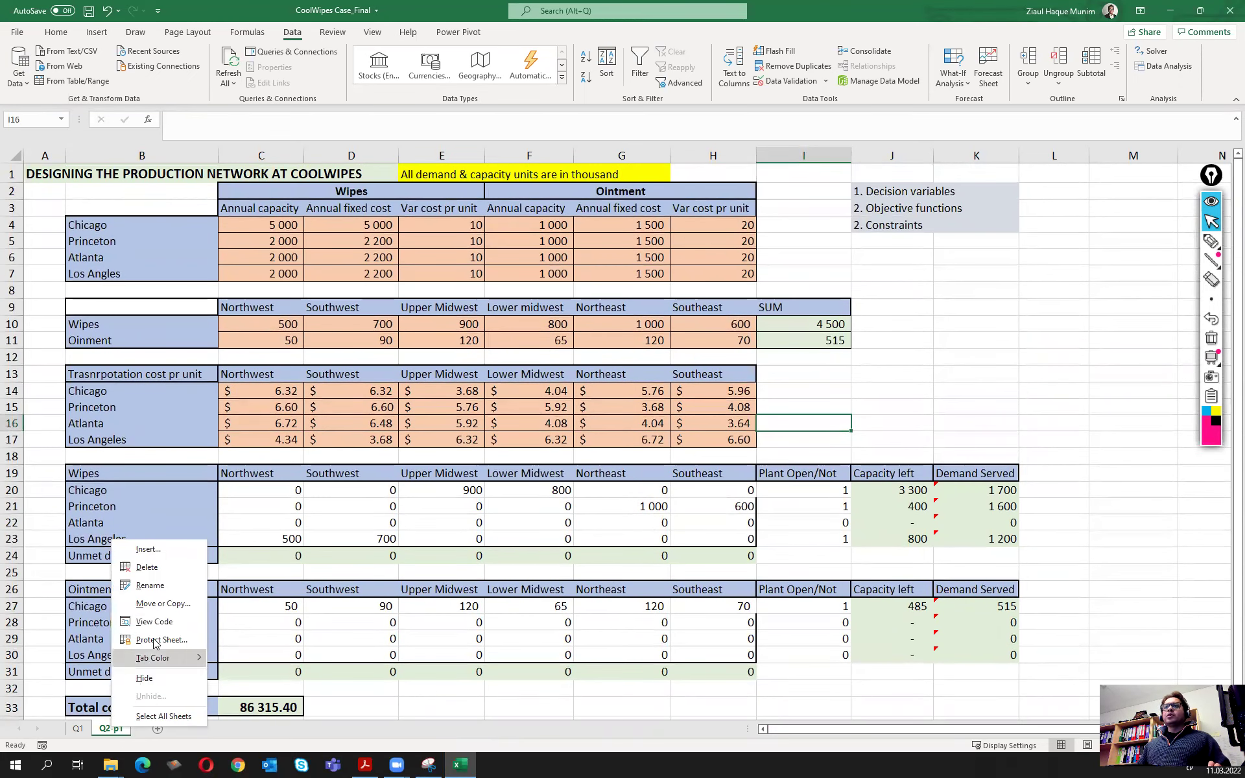
{"action": "left_click", "coordinate": [163, 610]}
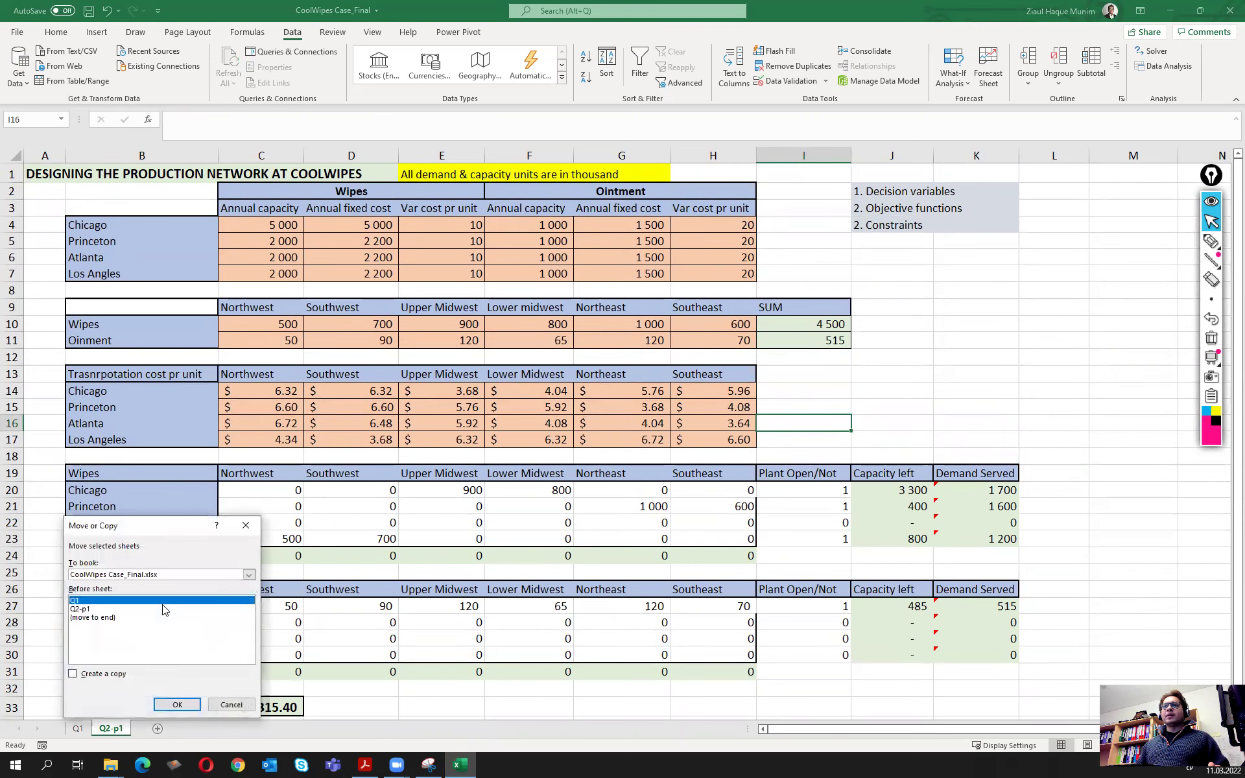
{"action": "left_click", "coordinate": [102, 618]}
{"action": "left_click", "coordinate": [104, 674]}
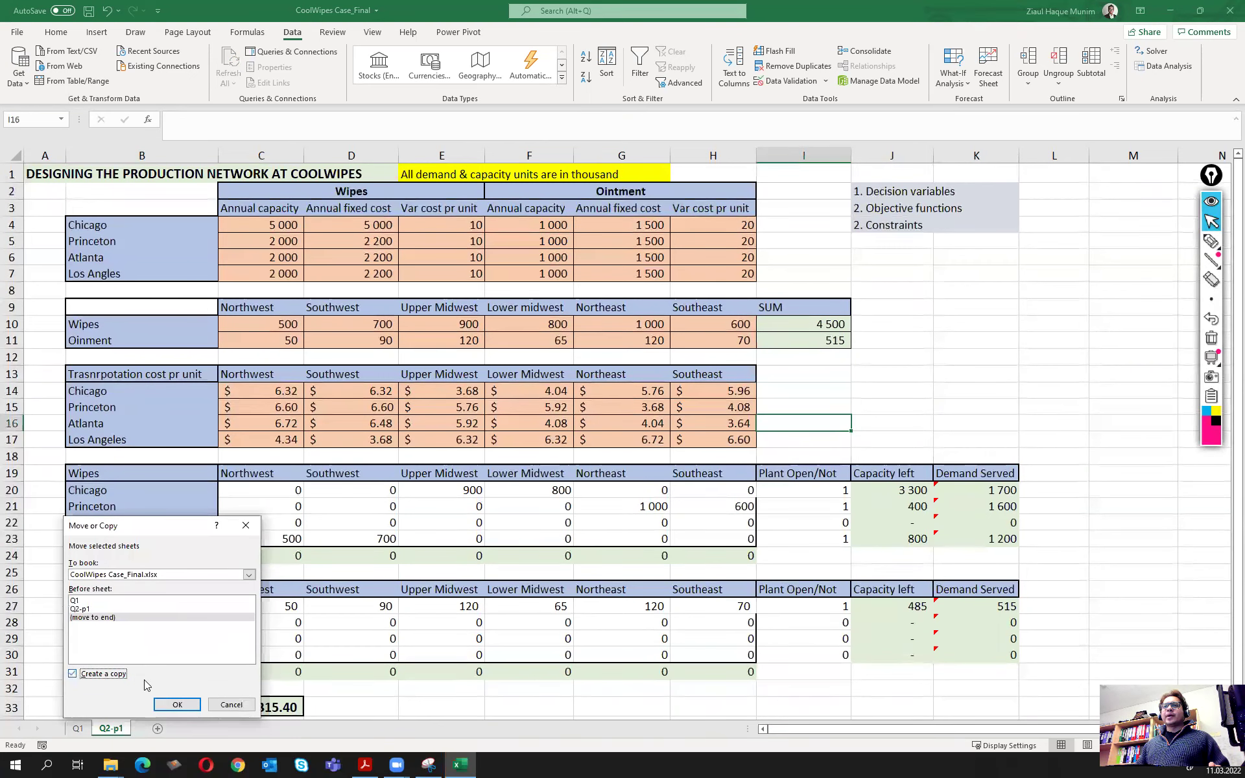
{"action": "left_click", "coordinate": [177, 705]}
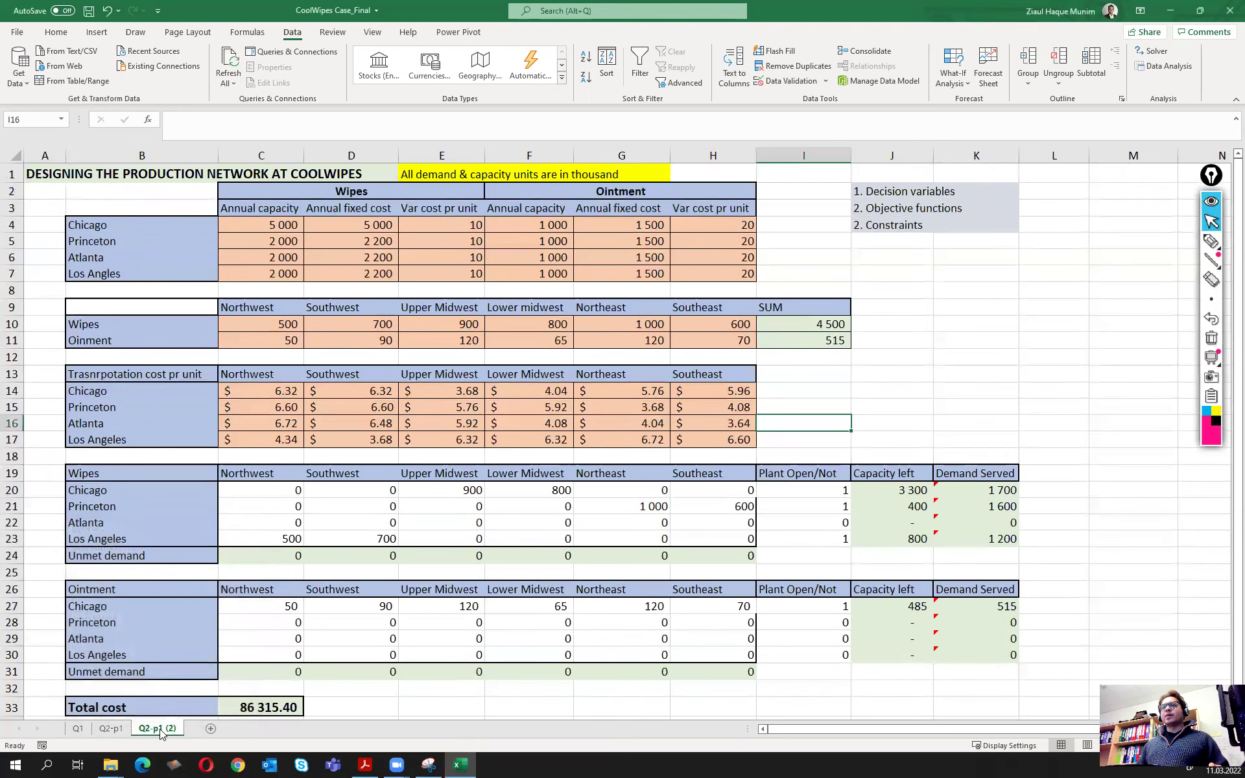
Rename the copied sheet as Q2-p2.
{"action": "right_click", "coordinate": [161, 729]}
{"action": "left_click", "coordinate": [199, 588]}
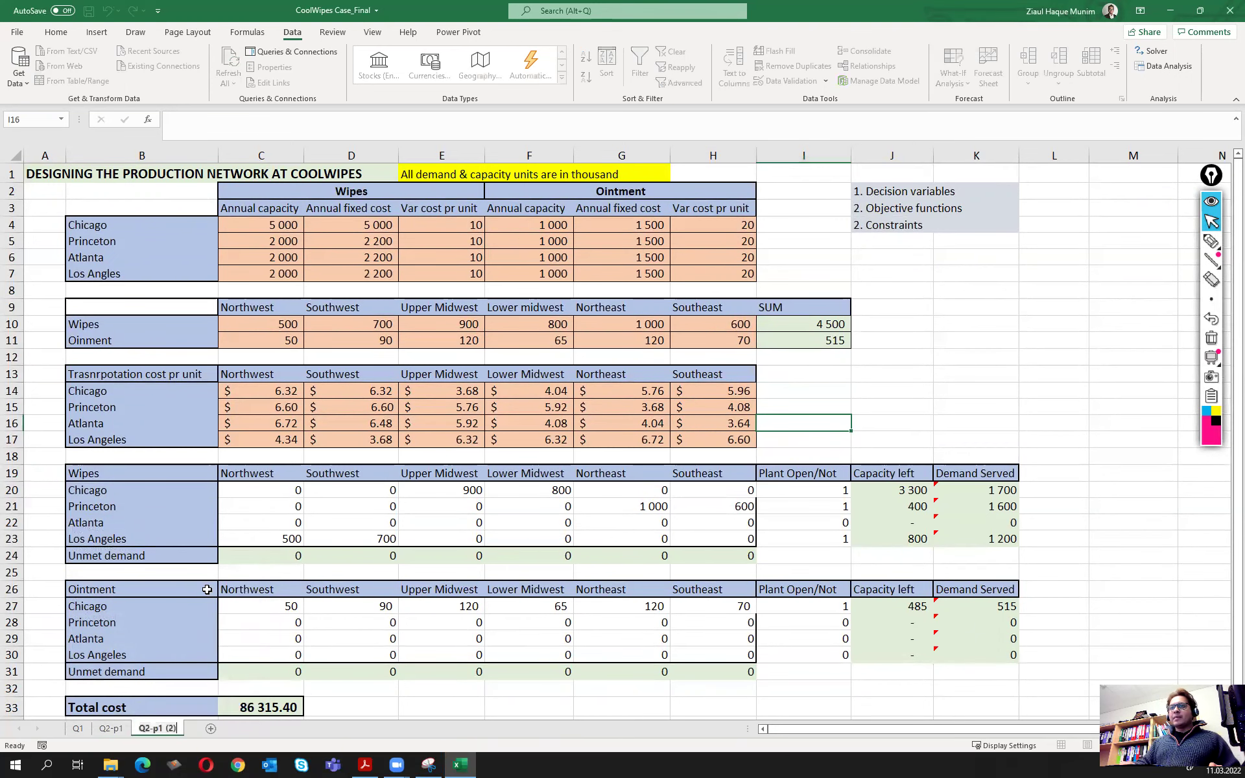
{"action": "key", "text": "BackSpace"}
{"action": "key", "text": "BackSpace"}
{"action": "key", "text": "BackSpace"}
{"action": "key", "text": "BackSpace"}
{"action": "type", "text": "2"}
{"action": "key", "text": "Return"}
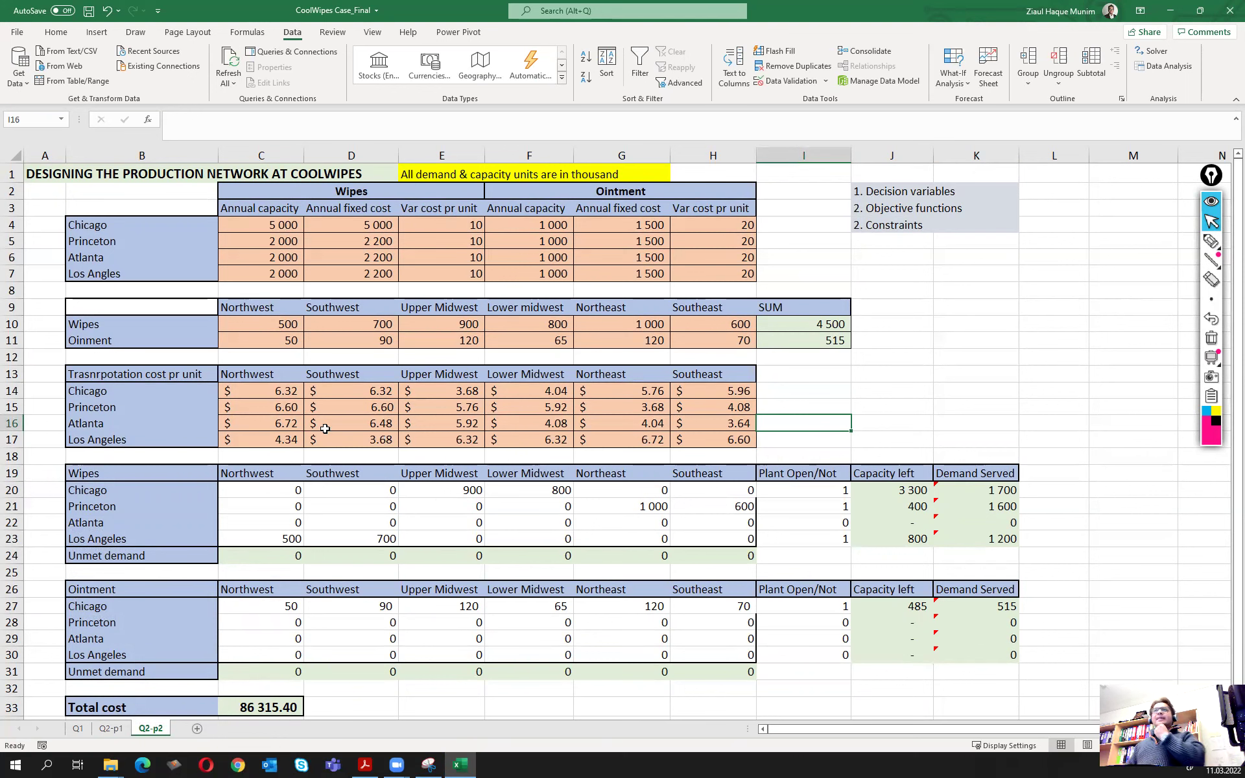
Review the transportation cost per unit range C14:H17 and select the empty cell J13 beside it.
{"action": "left_click_drag", "start_coordinate": [272, 391], "coordinate": [702, 433]}
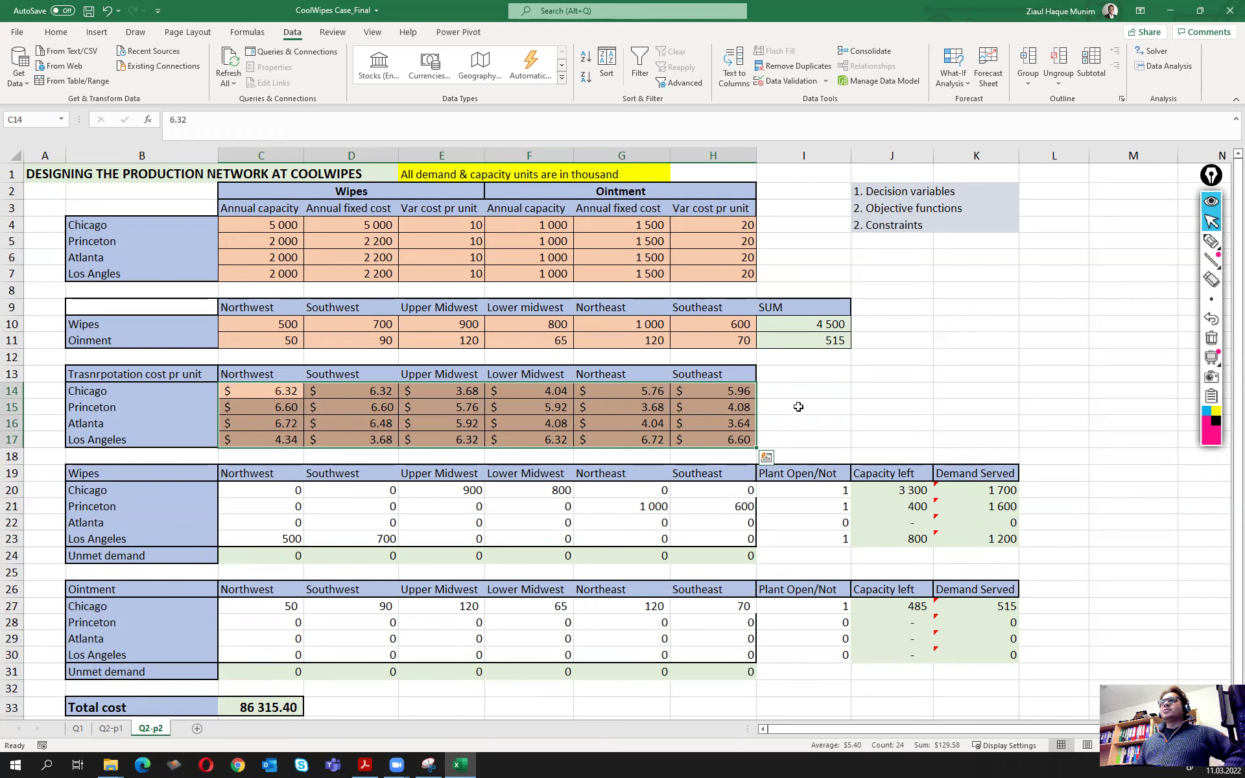
{"action": "left_click", "coordinate": [872, 379]}
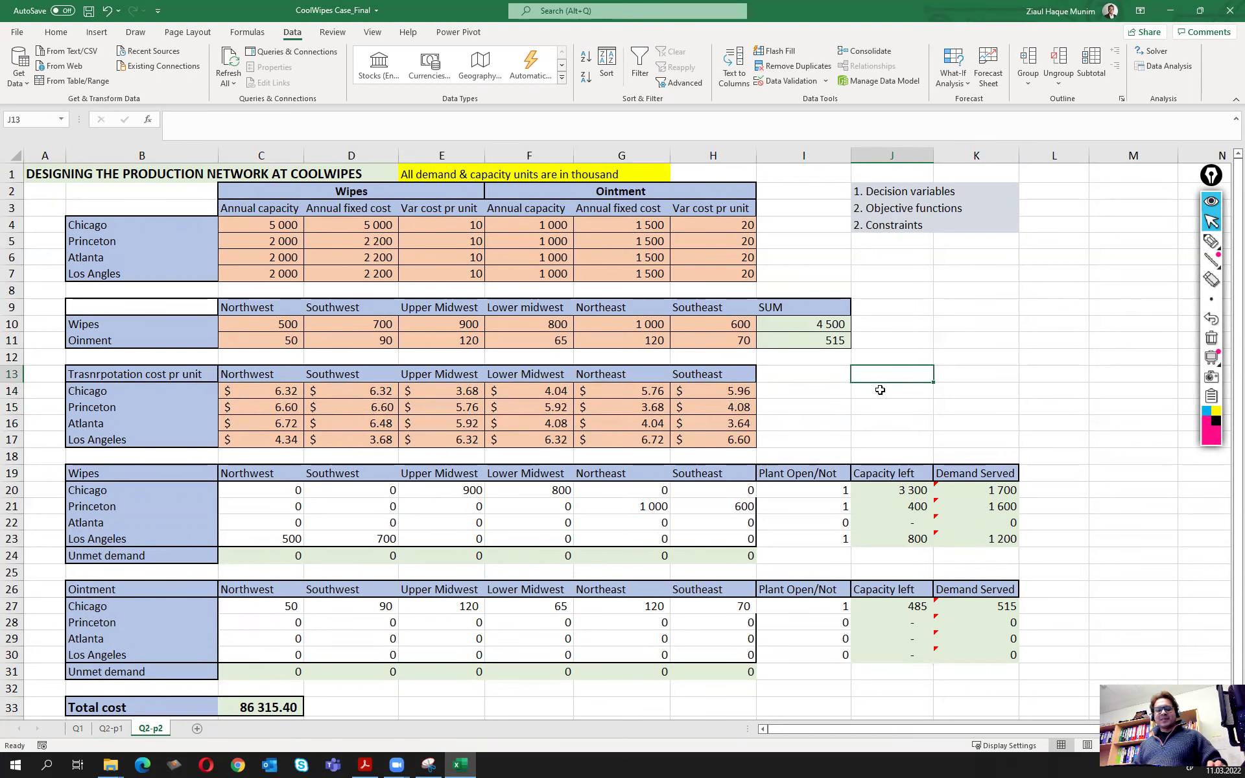
Add a MULTIPLIER label in J13 and enter 1 in J14 below it.
{"action": "type", "text": "MU"}
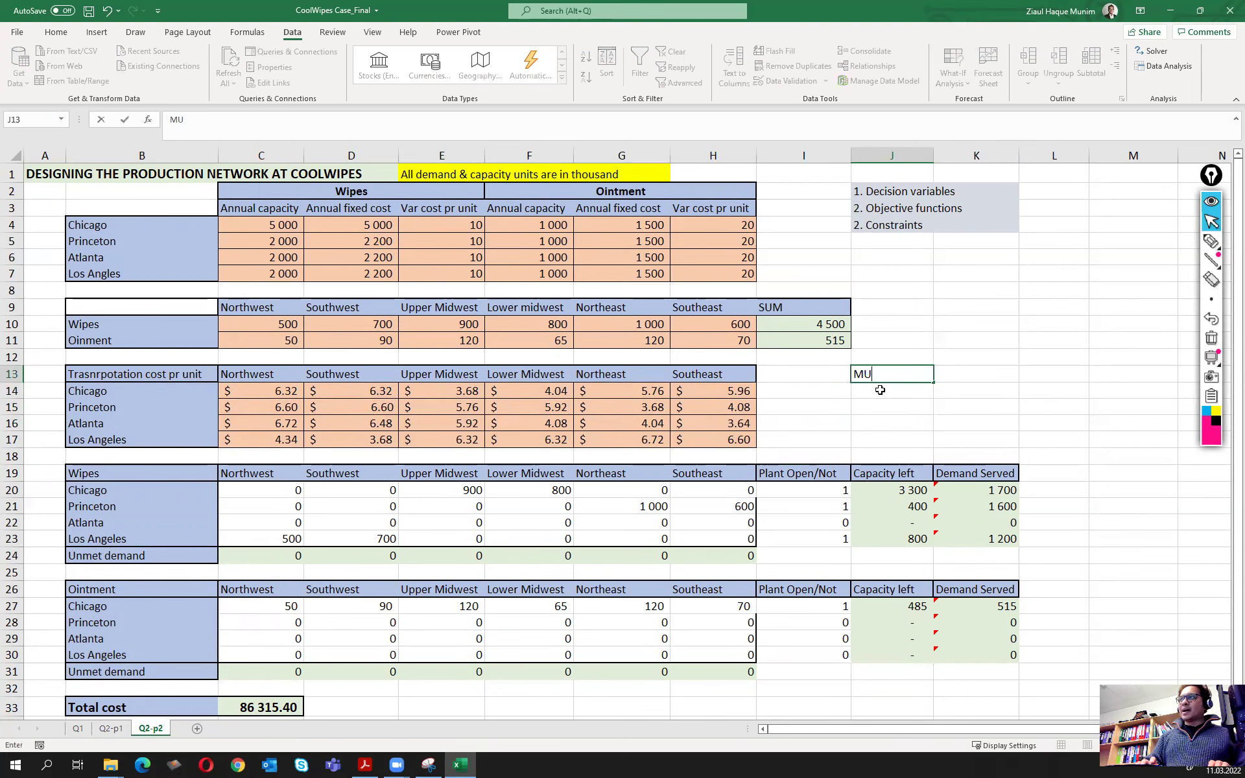
{"action": "type", "text": "LTIPLIER"}
{"action": "key", "text": "Return"}
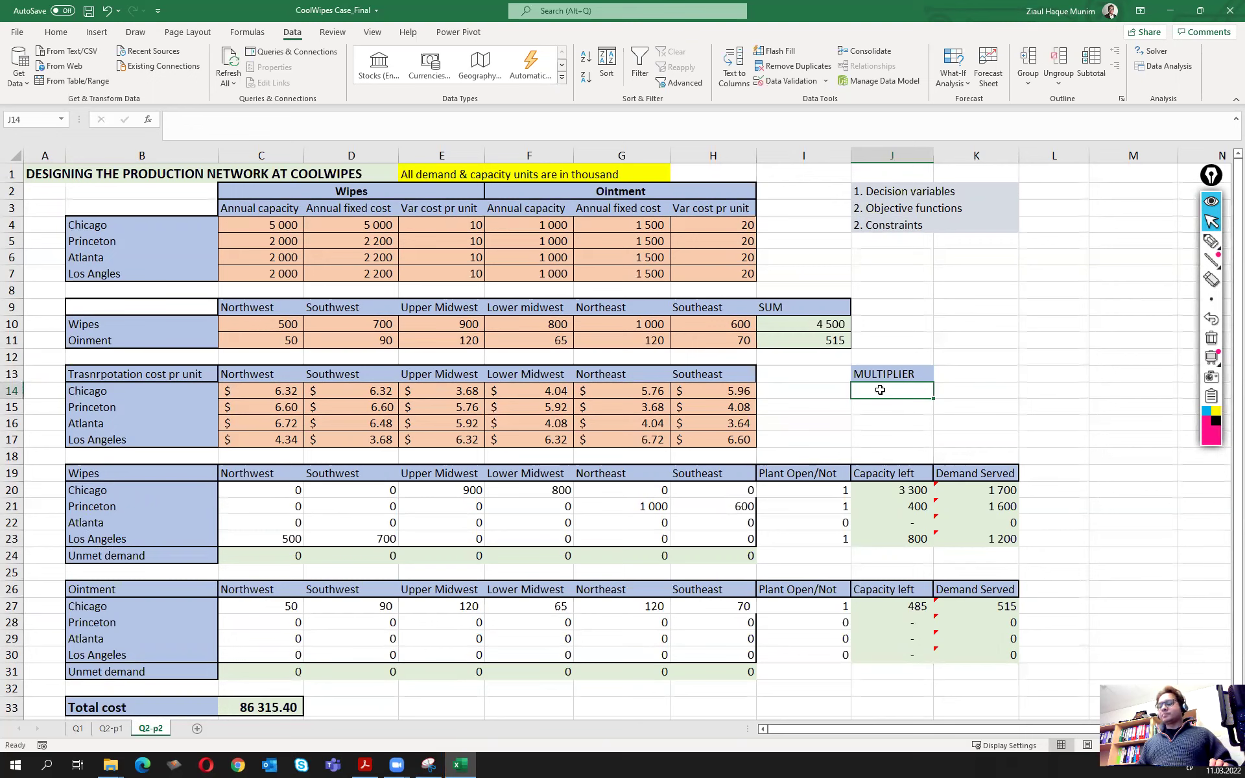
{"action": "type", "text": "1"}
{"action": "key", "text": "Left"}
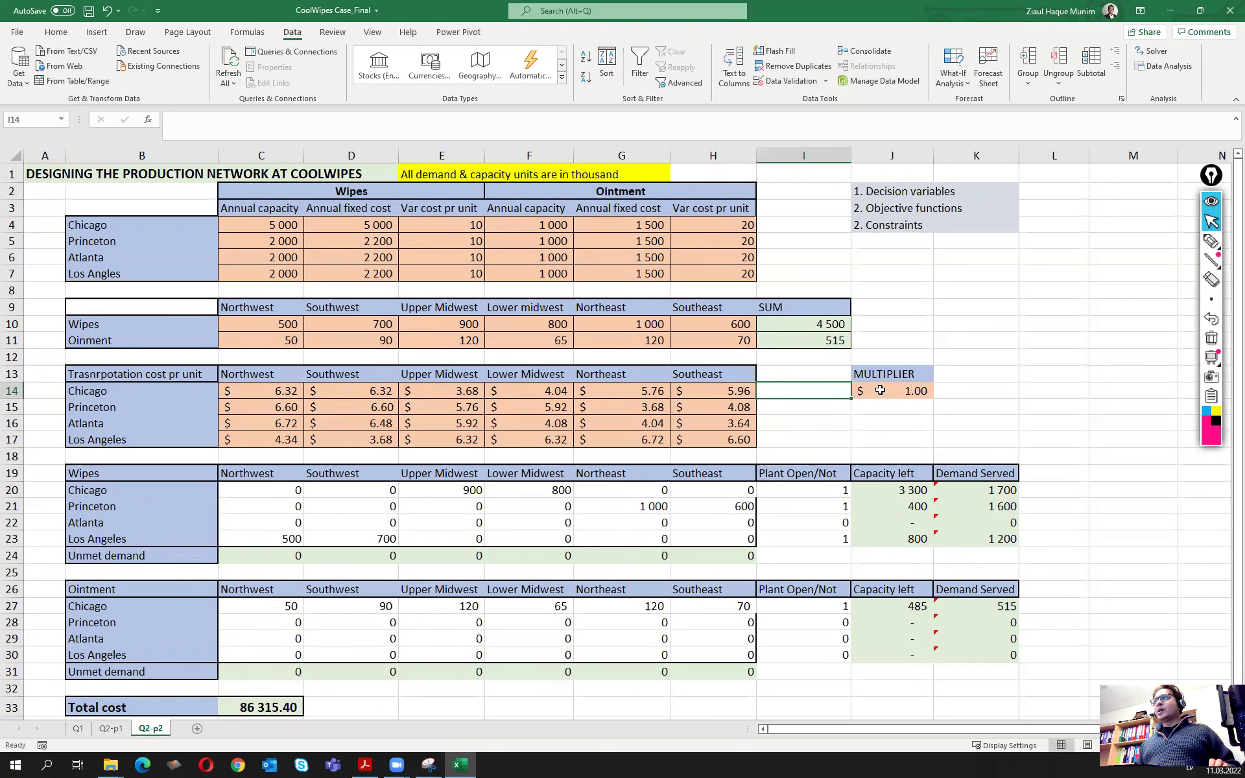
Change the multiplier cell J14 from currency to the Number format.
{"action": "left_click", "coordinate": [880, 391]}
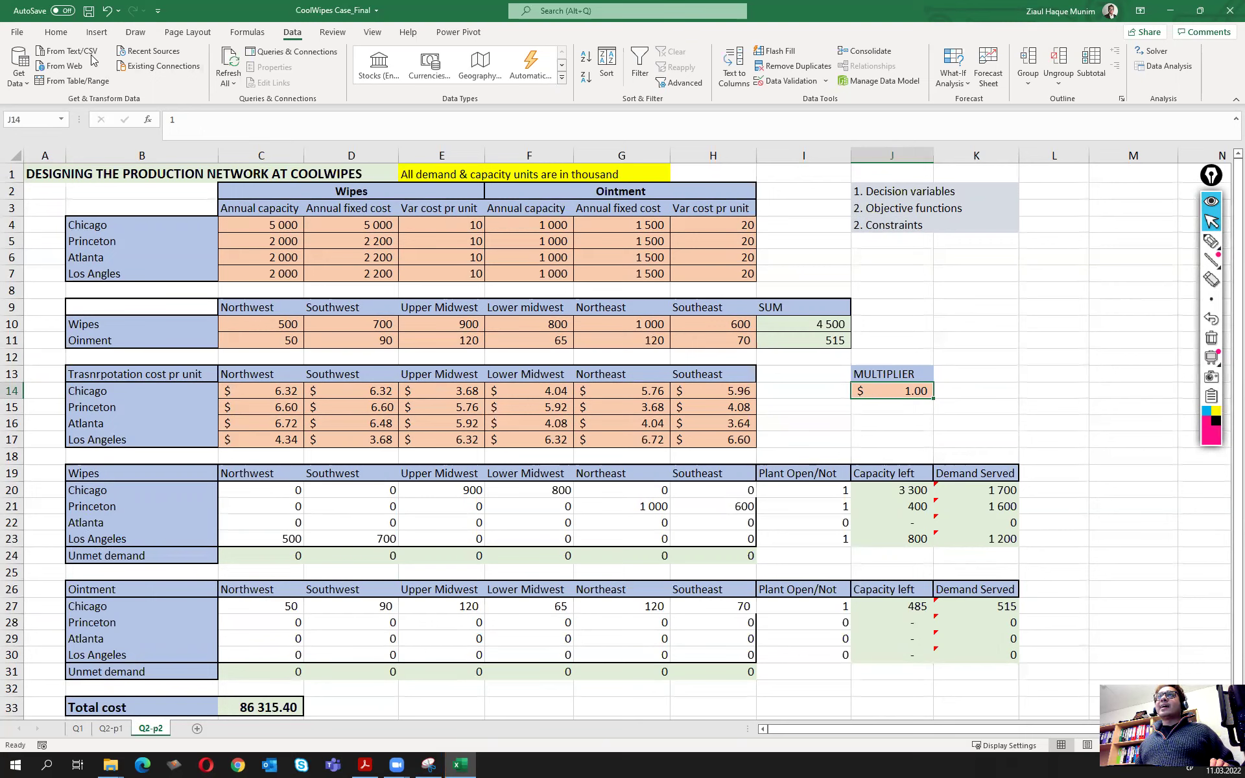
{"action": "left_click", "coordinate": [56, 32]}
{"action": "left_click", "coordinate": [509, 59]}
{"action": "left_click", "coordinate": [528, 58]}
{"action": "left_click", "coordinate": [501, 87]}
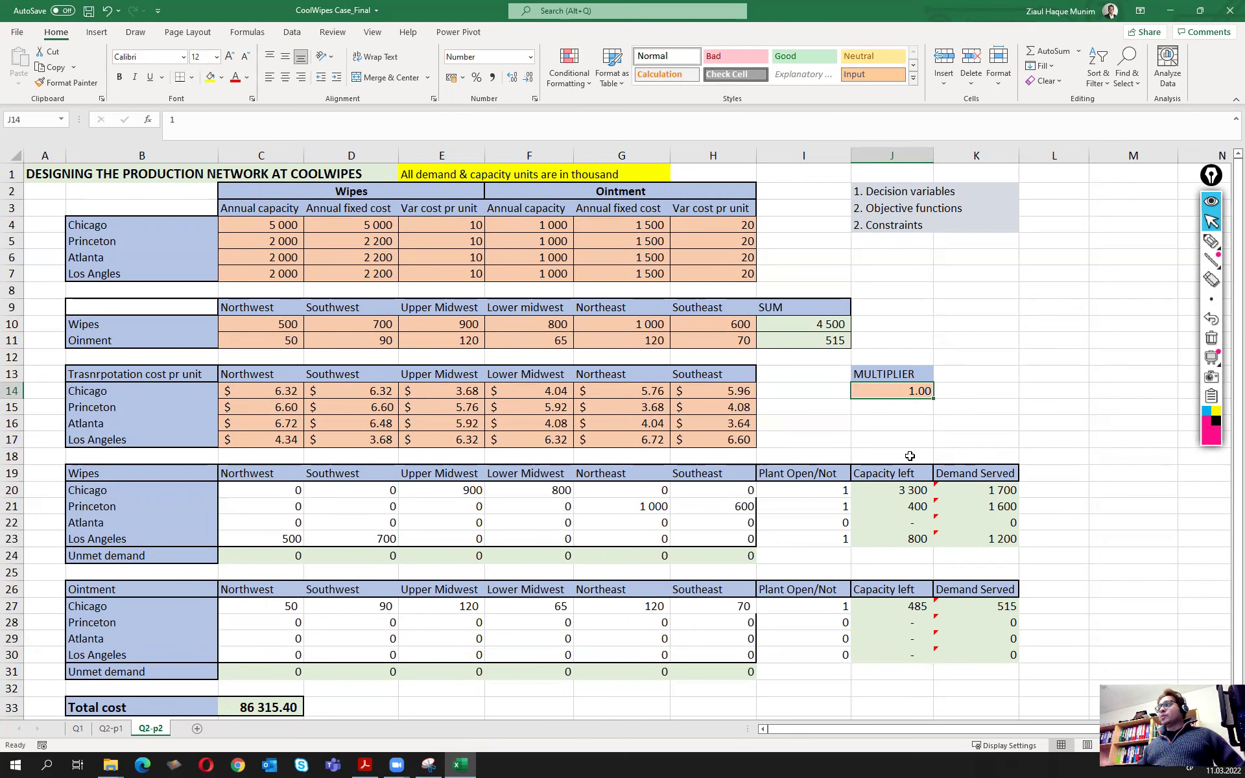
Try showing the multiplier in J14 without decimals and restore its two decimal places.
{"action": "double_click", "coordinate": [919, 389]}
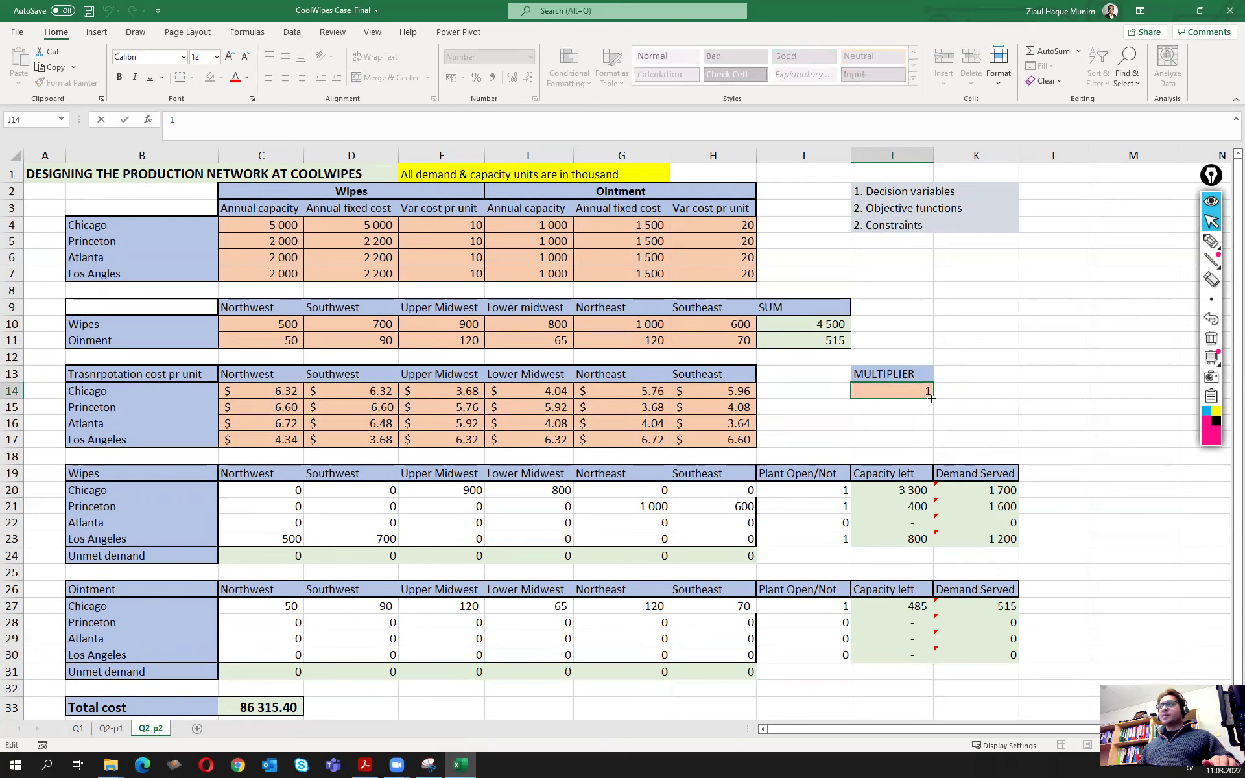
{"action": "key", "text": "Escape"}
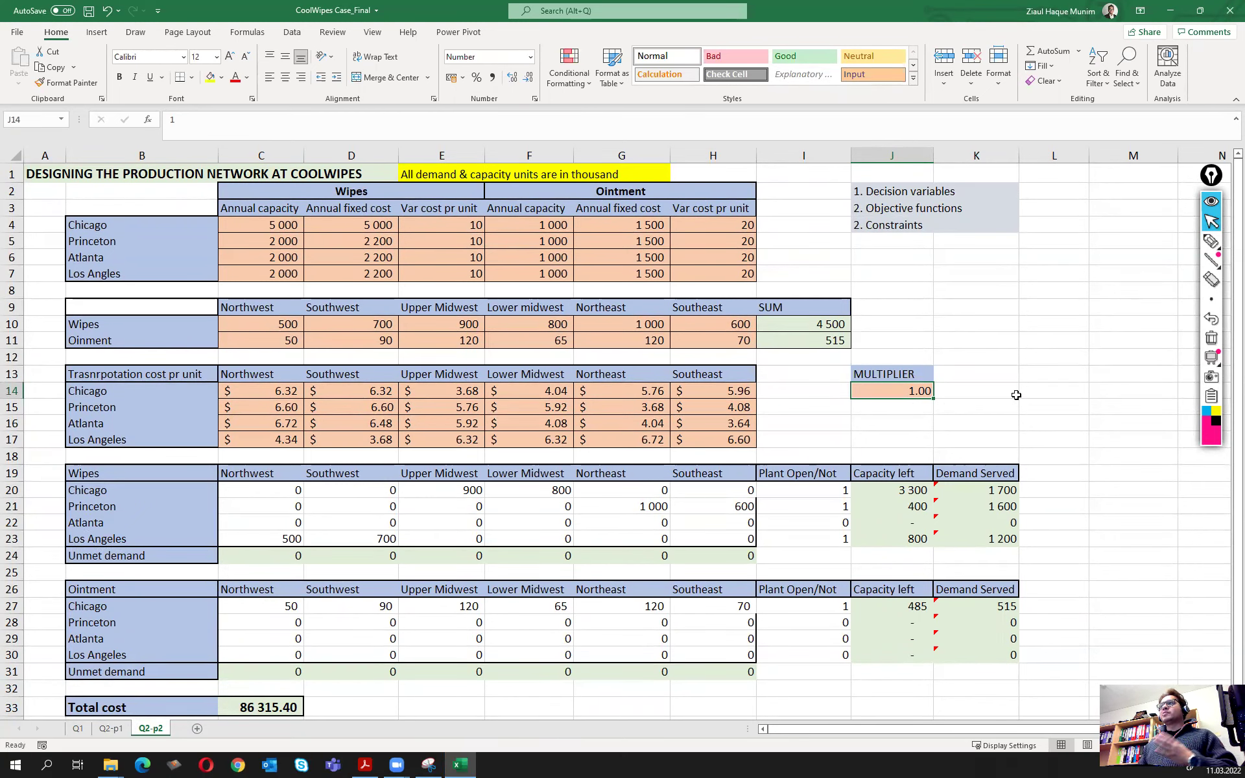
{"action": "double_click", "coordinate": [528, 77]}
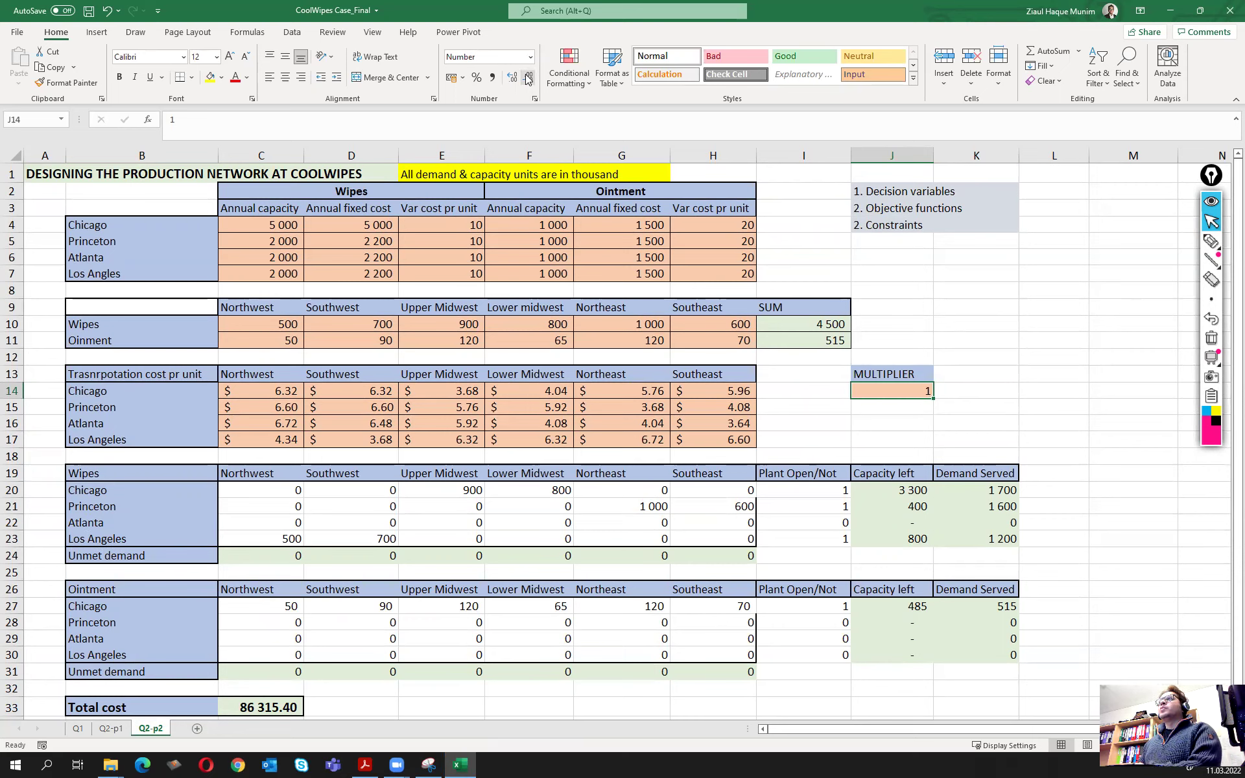
{"action": "left_click", "coordinate": [968, 391]}
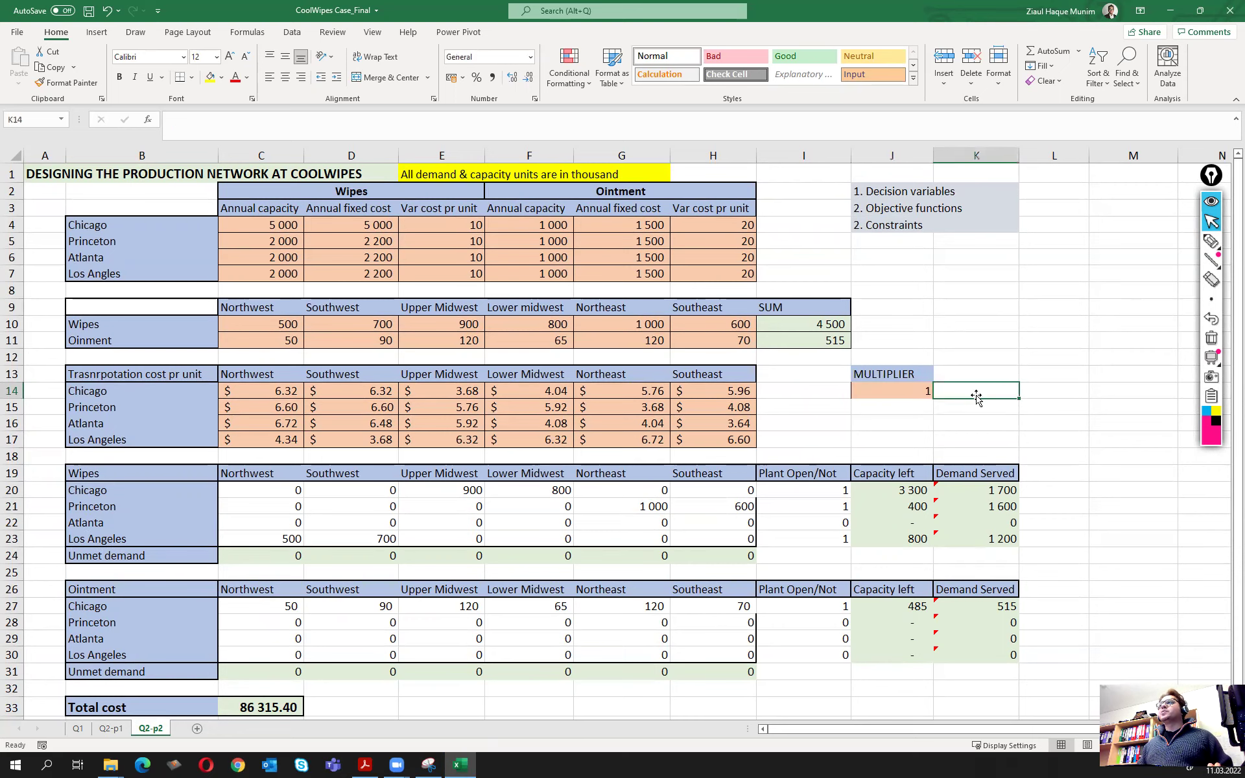
{"action": "left_click", "coordinate": [871, 392]}
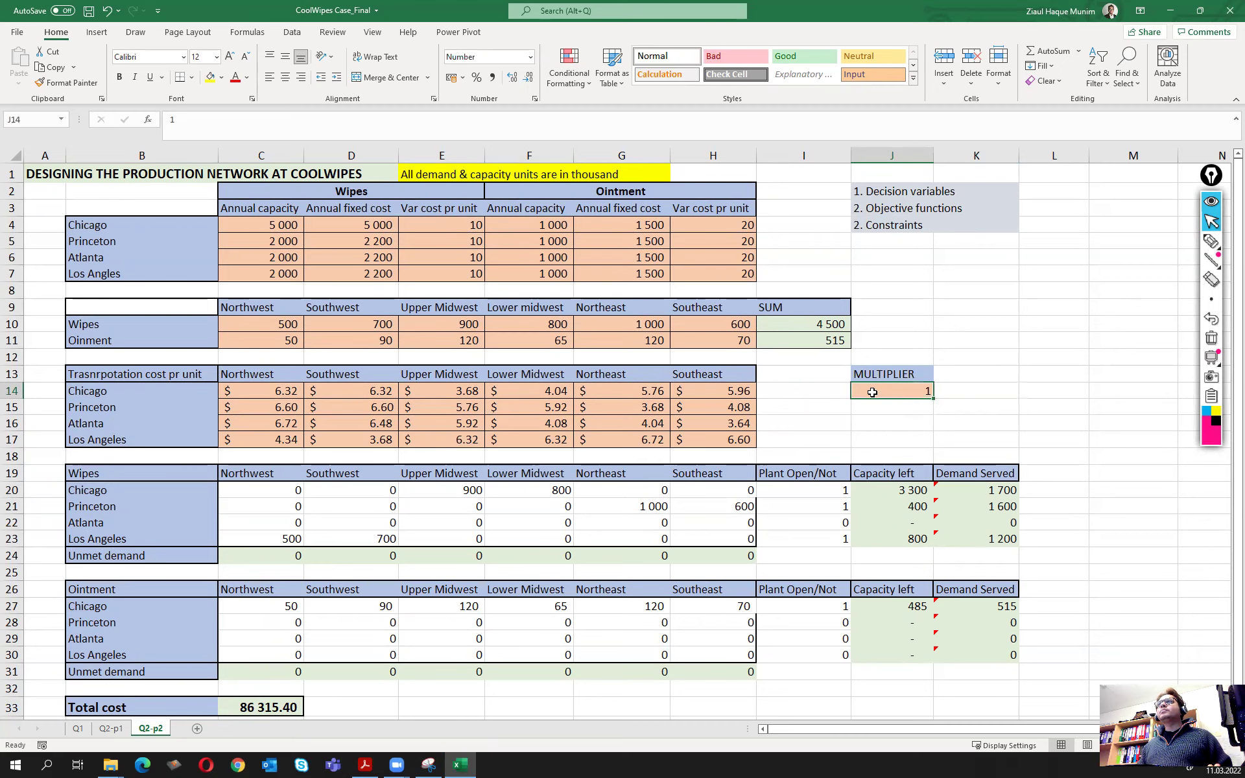
{"action": "double_click", "coordinate": [512, 77]}
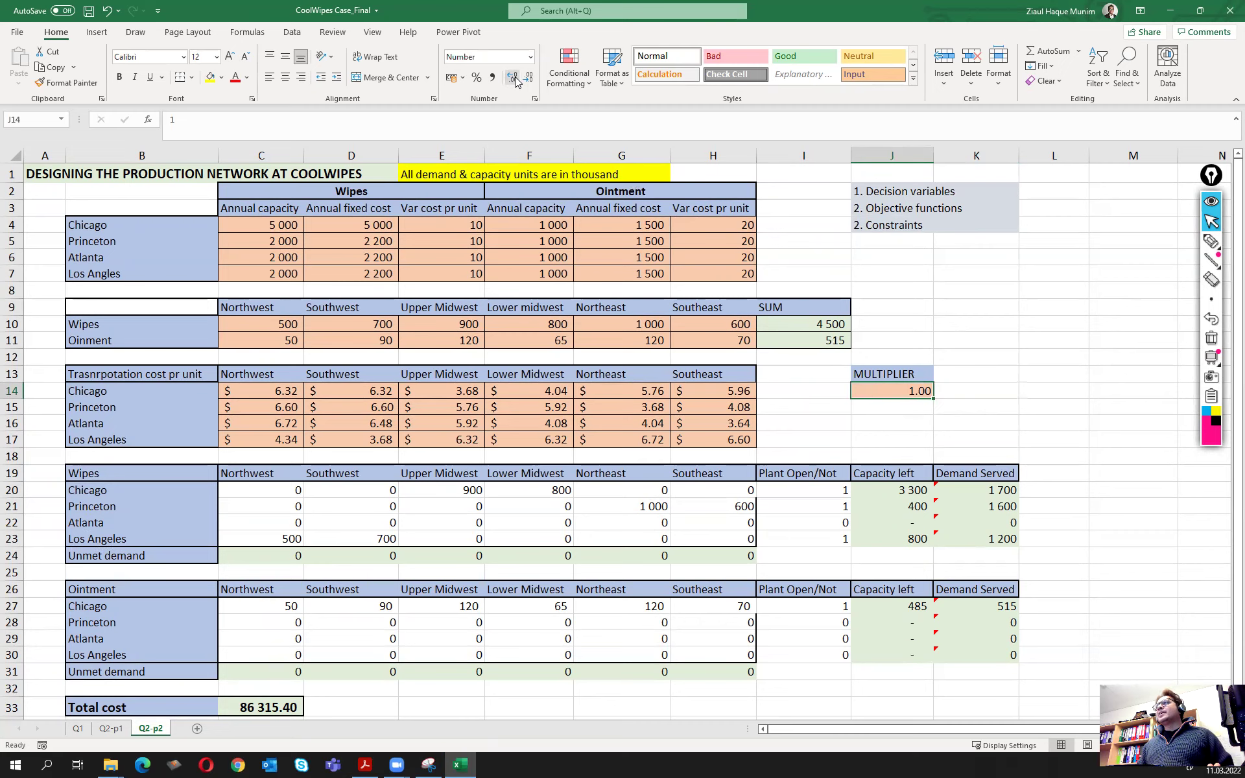
{"action": "left_click", "coordinate": [966, 391]}
{"action": "left_click", "coordinate": [917, 391]}
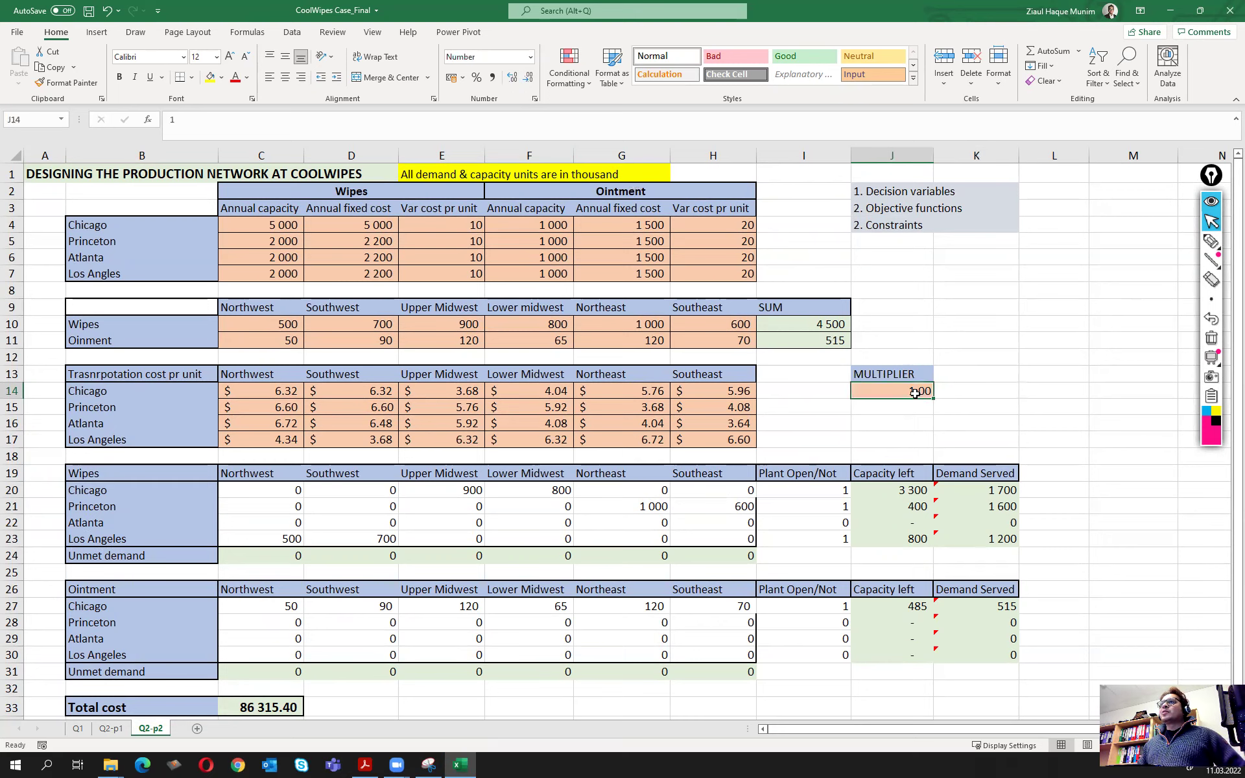
Move the MULTIPLIER label and its value up to J11:J12.
{"action": "double_click", "coordinate": [297, 391]}
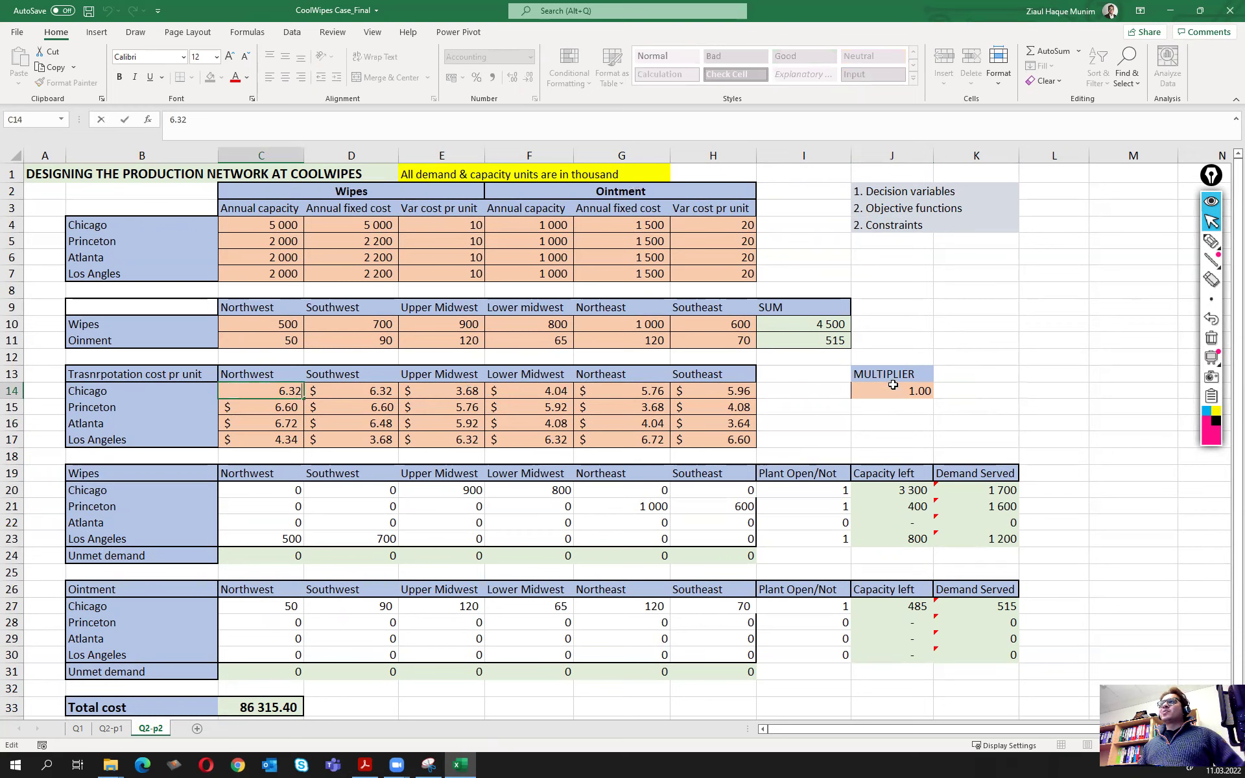
{"action": "left_click_drag", "start_coordinate": [892, 375], "coordinate": [906, 351]}
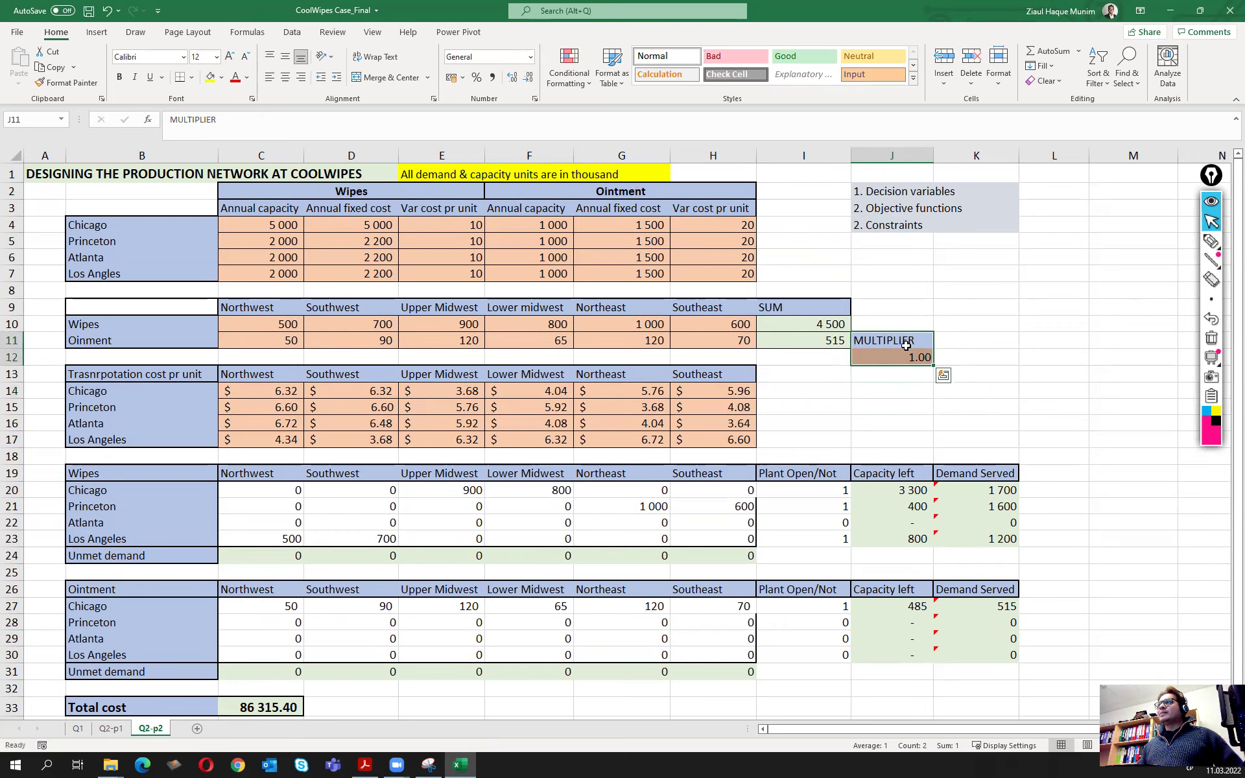
{"action": "left_click", "coordinate": [889, 389]}
Copy the transportation cost headers and values in C13:H17 to a new block starting at J13.
{"action": "left_click_drag", "start_coordinate": [247, 373], "coordinate": [676, 438]}
{"action": "left_click_drag", "start_coordinate": [156, 375], "coordinate": [353, 432]}
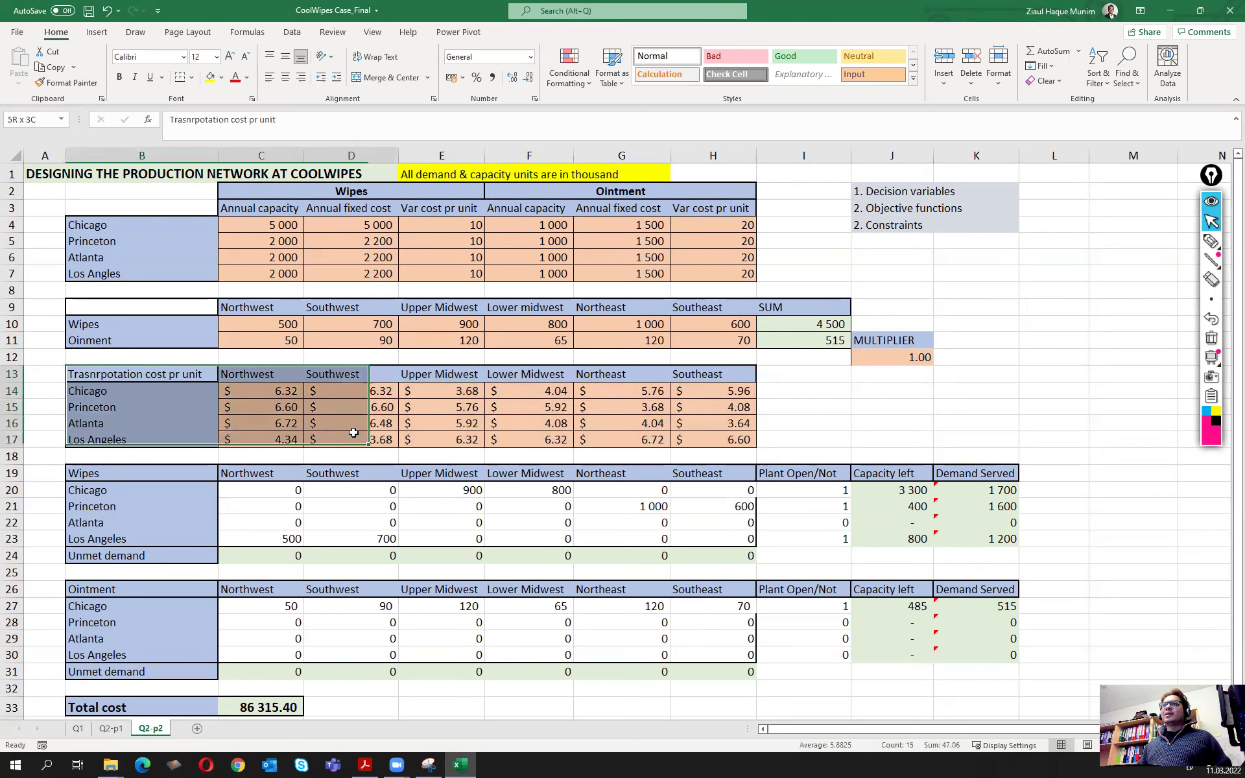
{"action": "left_click_drag", "start_coordinate": [250, 374], "coordinate": [694, 432]}
{"action": "key", "text": "ctrl+c"}
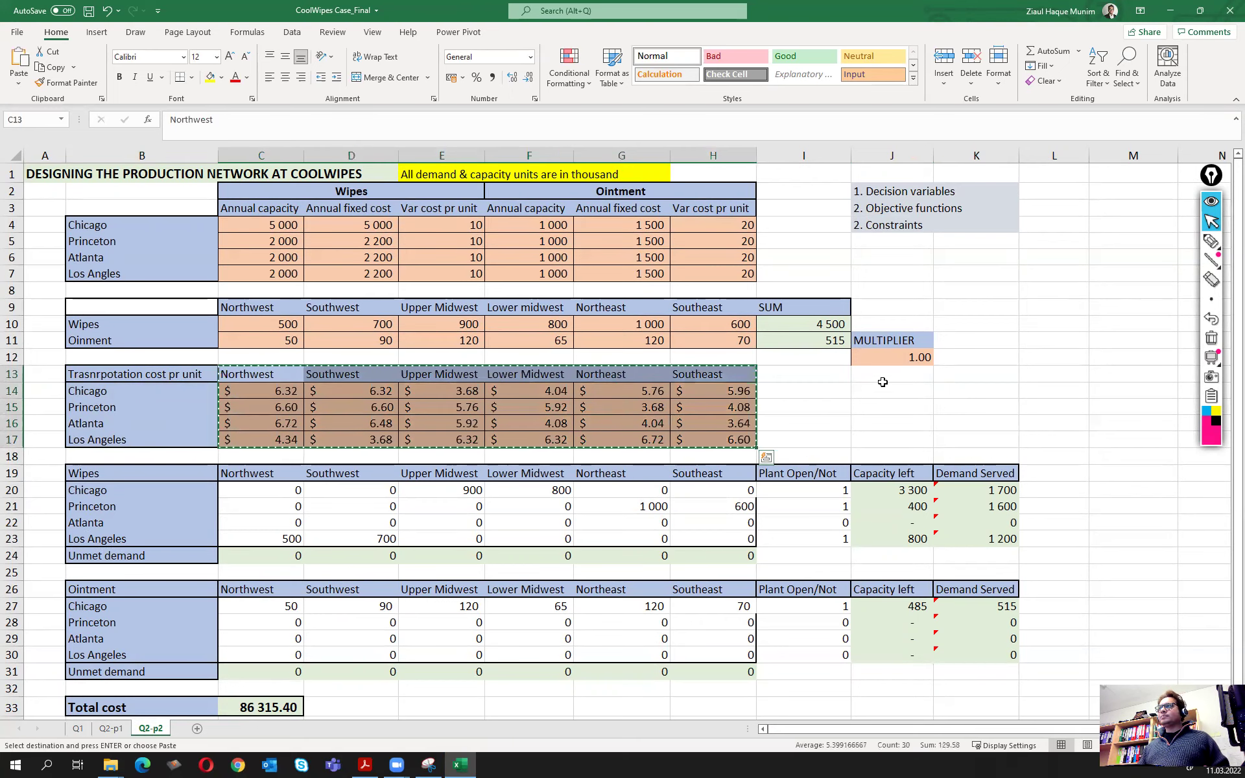
{"action": "left_click", "coordinate": [882, 376]}
{"action": "key", "text": "ctrl+v"}
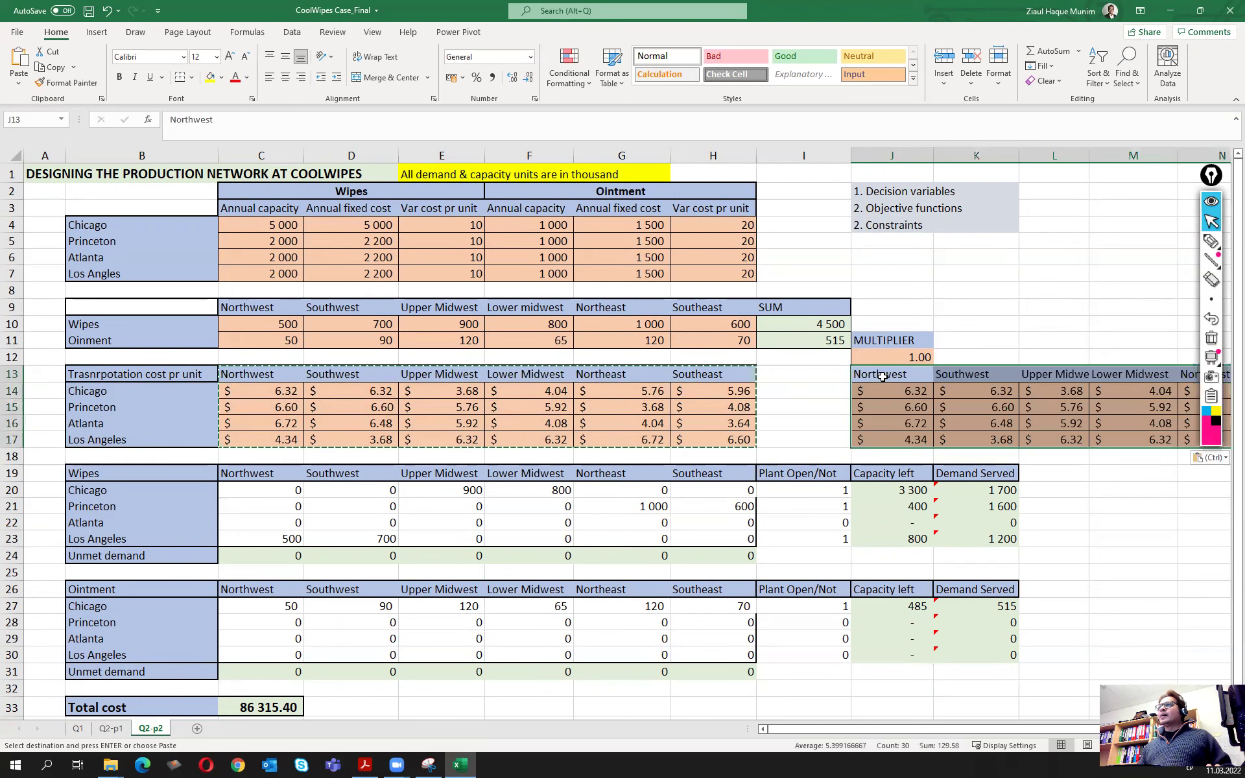
{"action": "key", "text": "Escape"}
Clear the transportation costs in C14:H17 and enter the formula =$J$12*J14 in C14.
{"action": "left_click_drag", "start_coordinate": [257, 397], "coordinate": [713, 440]}
{"action": "key", "text": "Delete"}
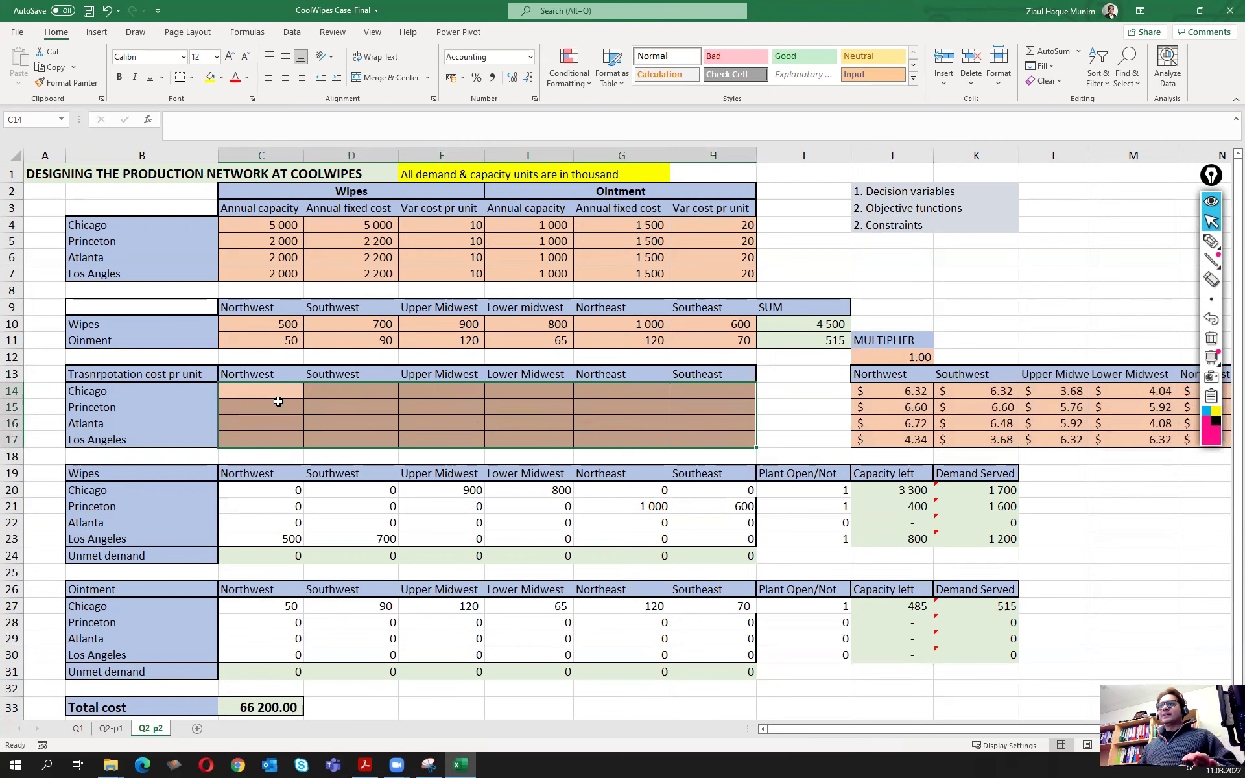
{"action": "left_click", "coordinate": [276, 391]}
{"action": "type", "text": "="}
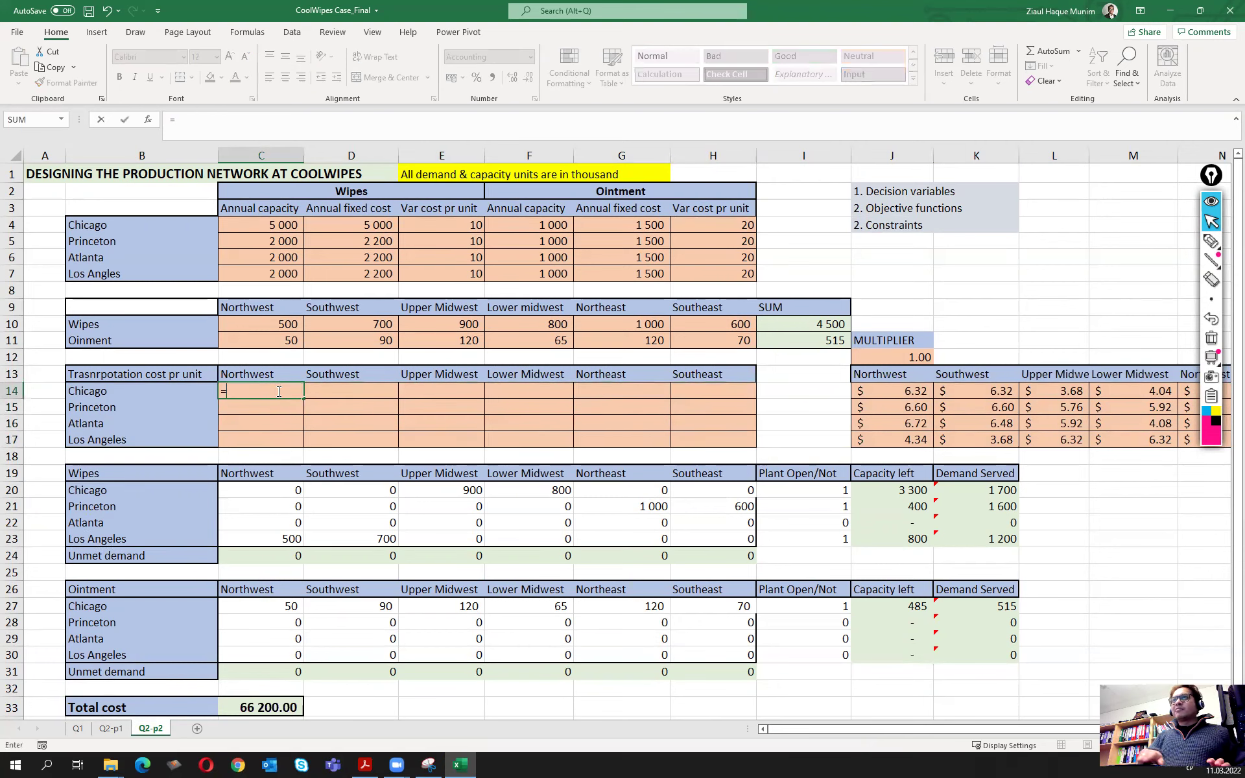
{"action": "left_click", "coordinate": [921, 357]}
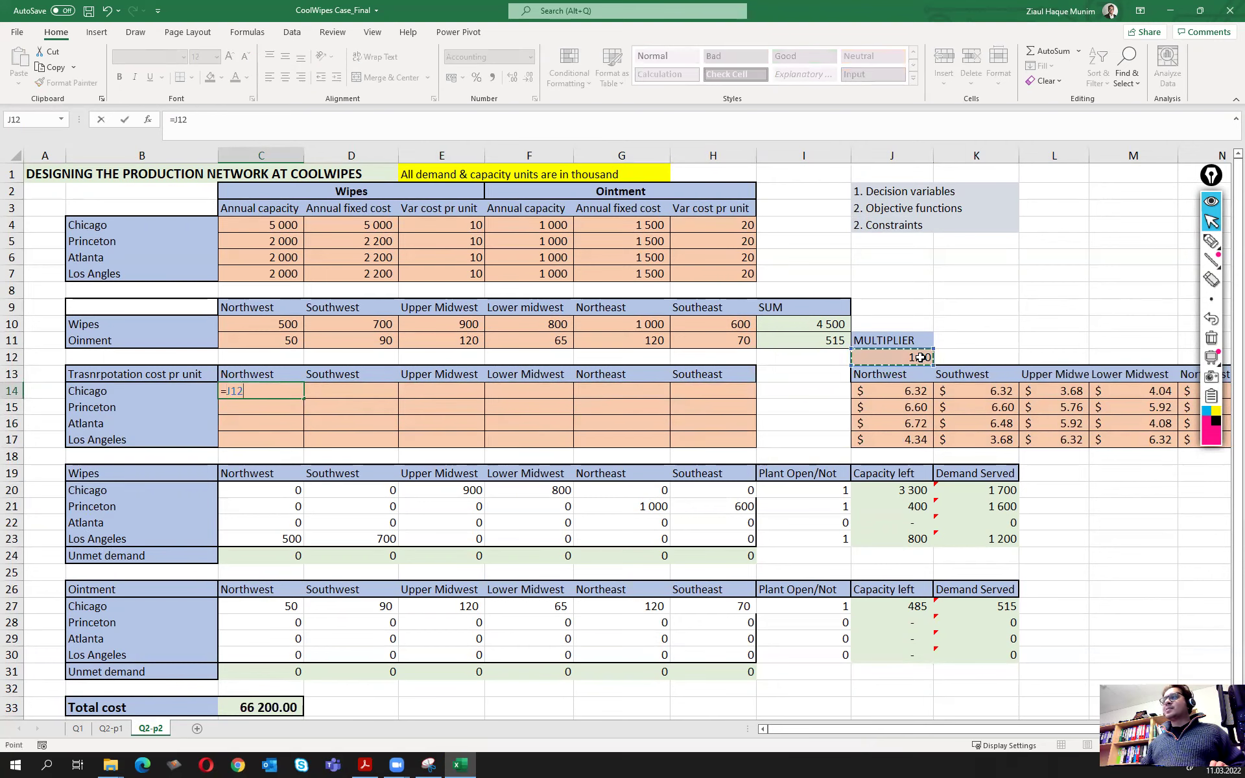
{"action": "key", "text": "F4"}
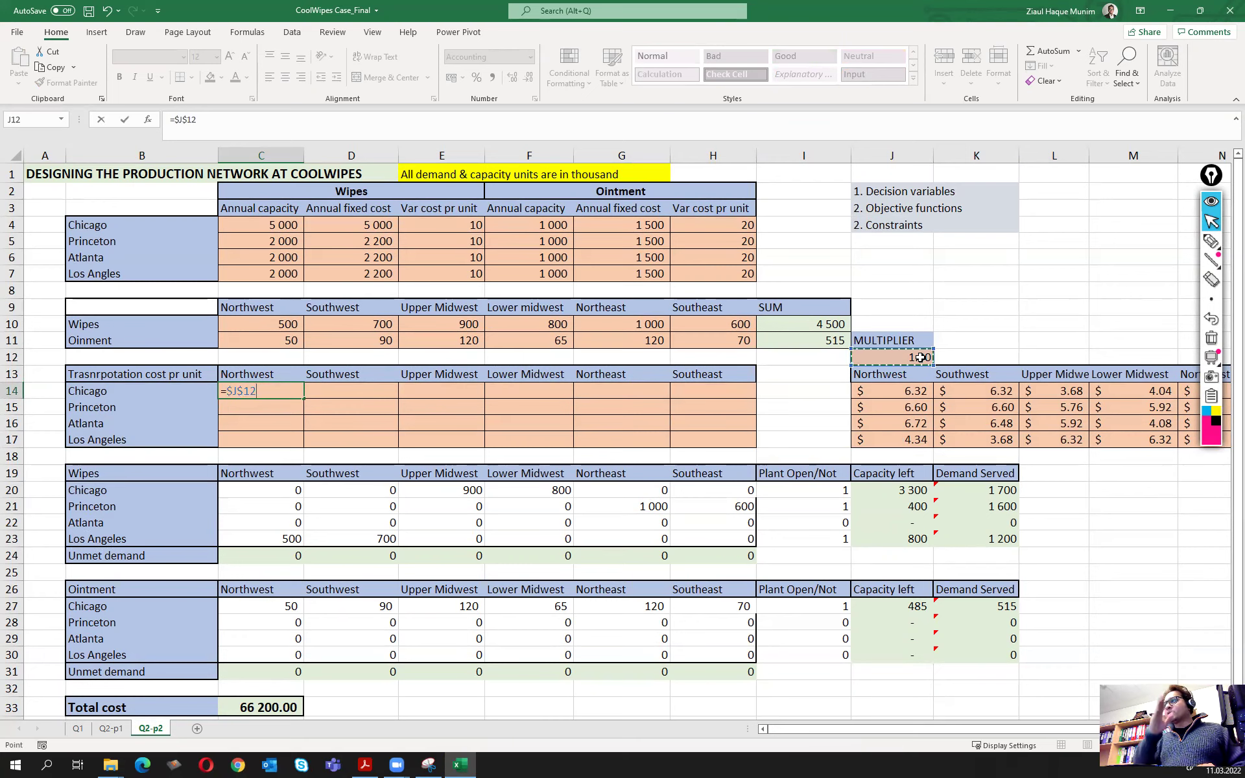
{"action": "type", "text": "*"}
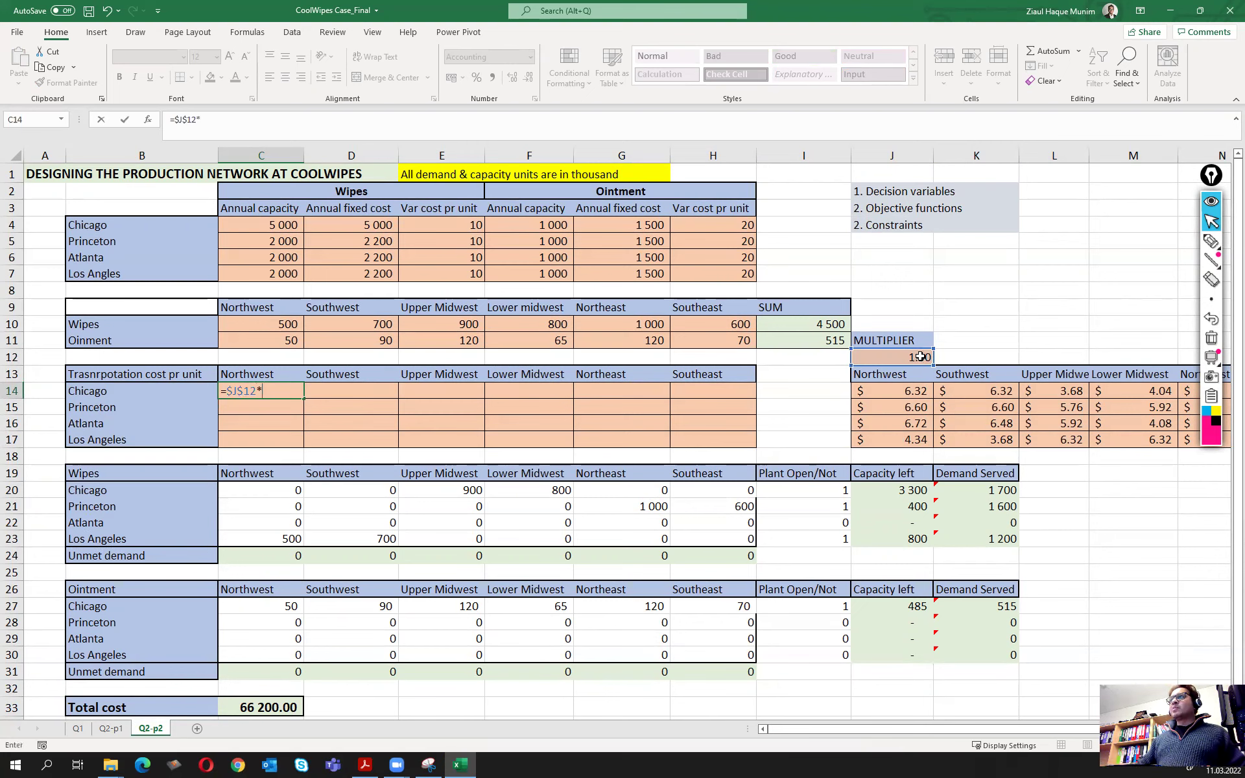
{"action": "left_click", "coordinate": [900, 397]}
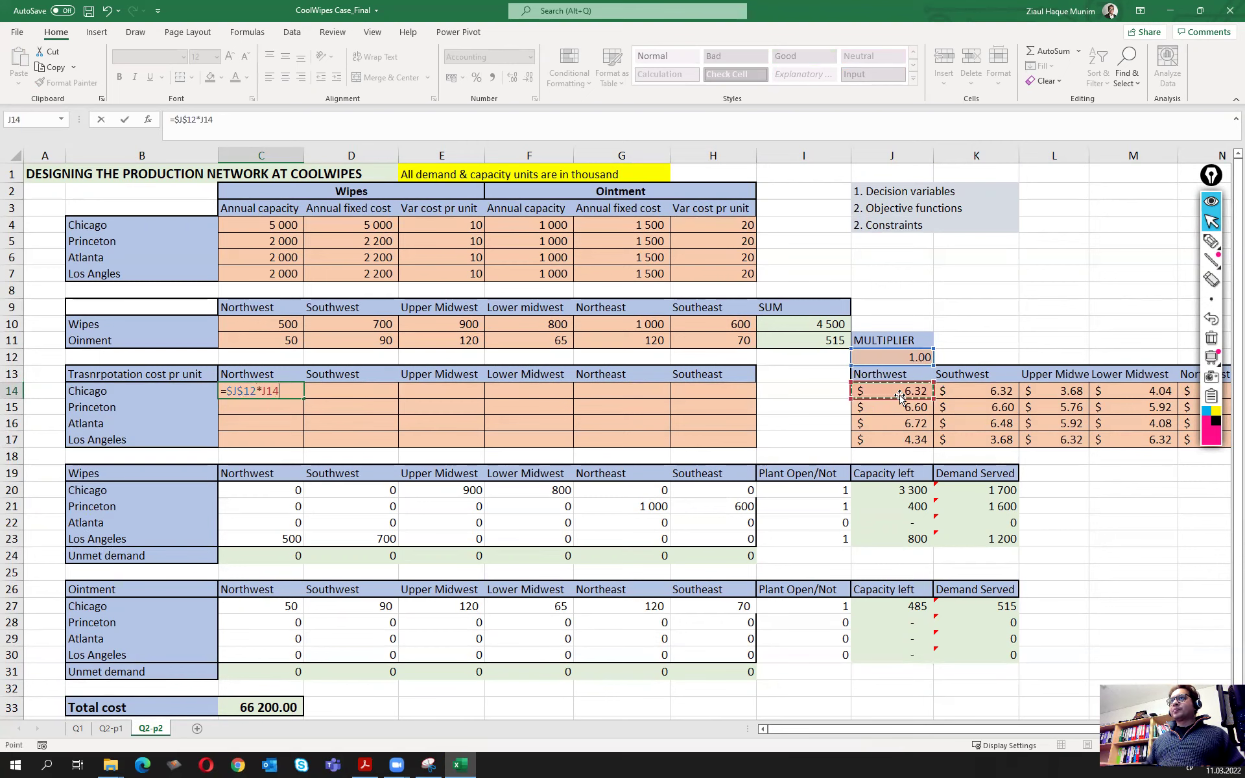
{"action": "key", "text": "Return"}
Fill the C14 formula across the whole transportation cost table C14:H17.
{"action": "left_click", "coordinate": [278, 393]}
{"action": "mouse_move", "coordinate": [277, 393]}
{"action": "left_mouse_down"}
{"action": "mouse_move", "coordinate": [286, 441]}
{"action": "mouse_move", "coordinate": [753, 447]}
{"action": "left_mouse_up"}
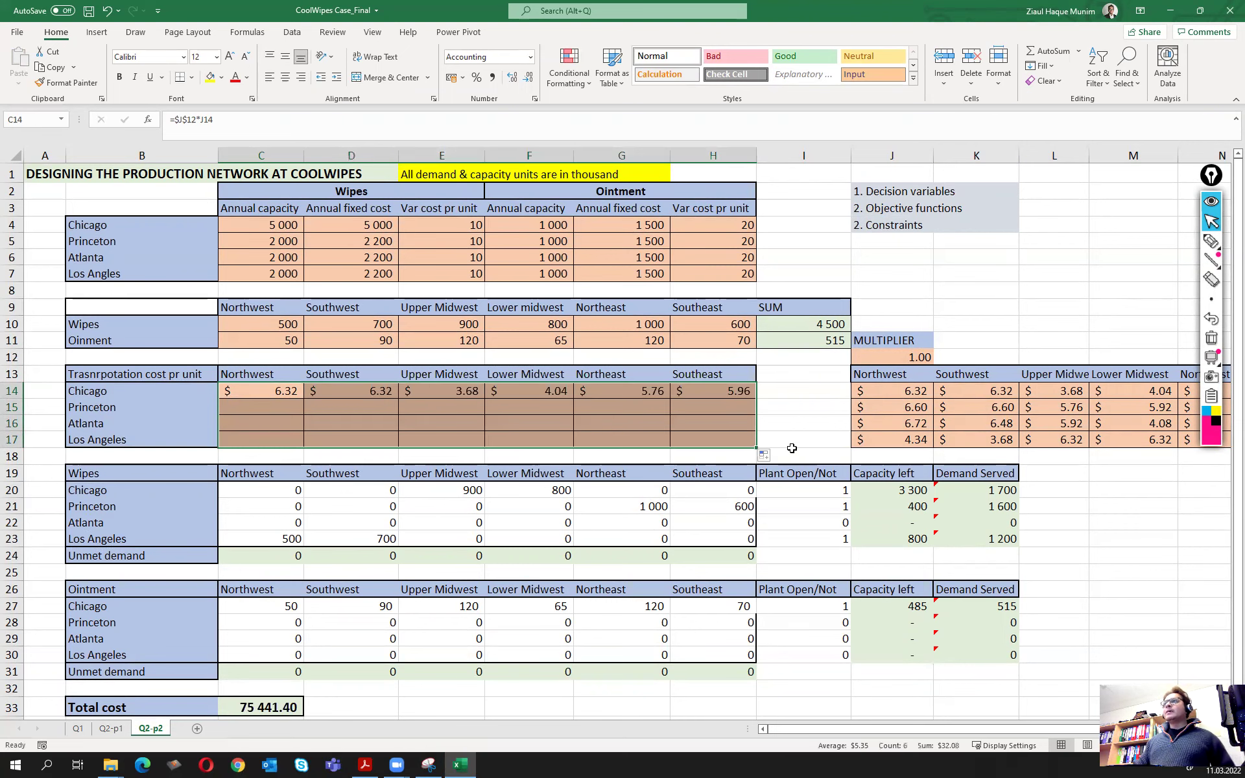
{"action": "left_click", "coordinate": [295, 396]}
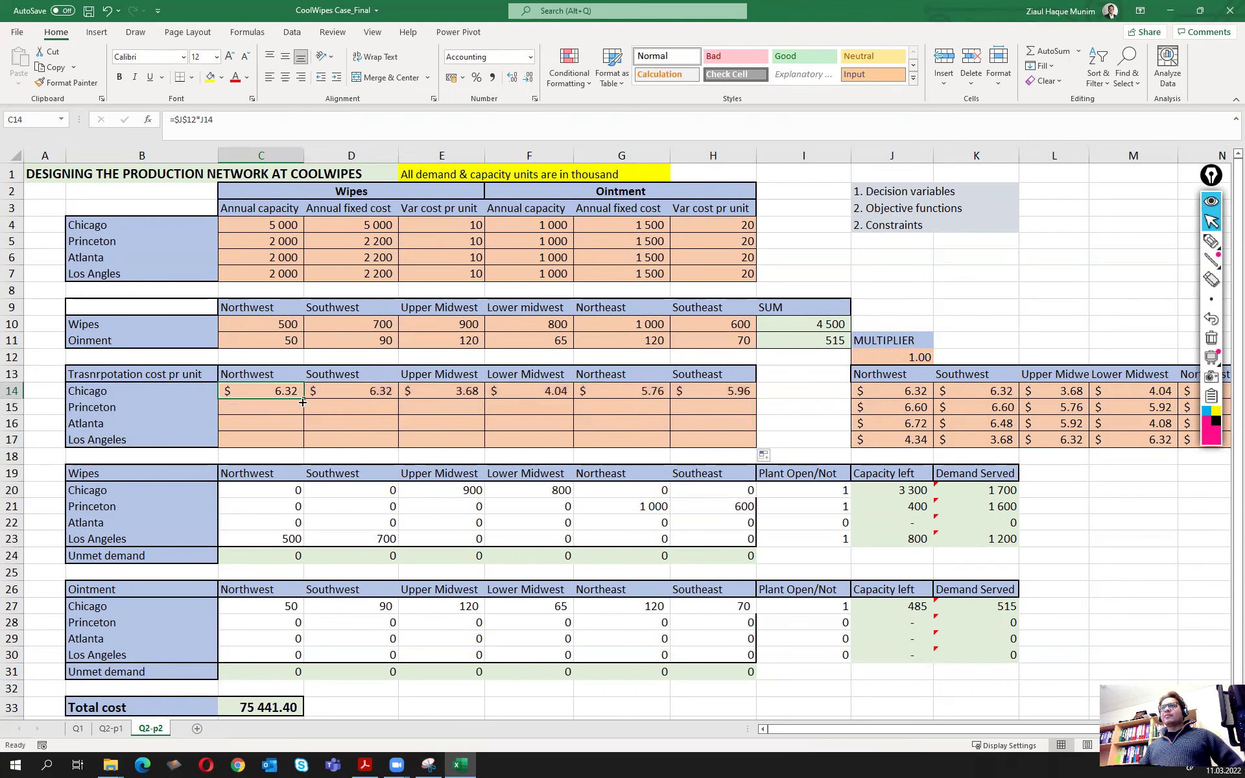
{"action": "left_click_drag", "start_coordinate": [304, 399], "coordinate": [749, 437]}
{"action": "left_click", "coordinate": [821, 405]}
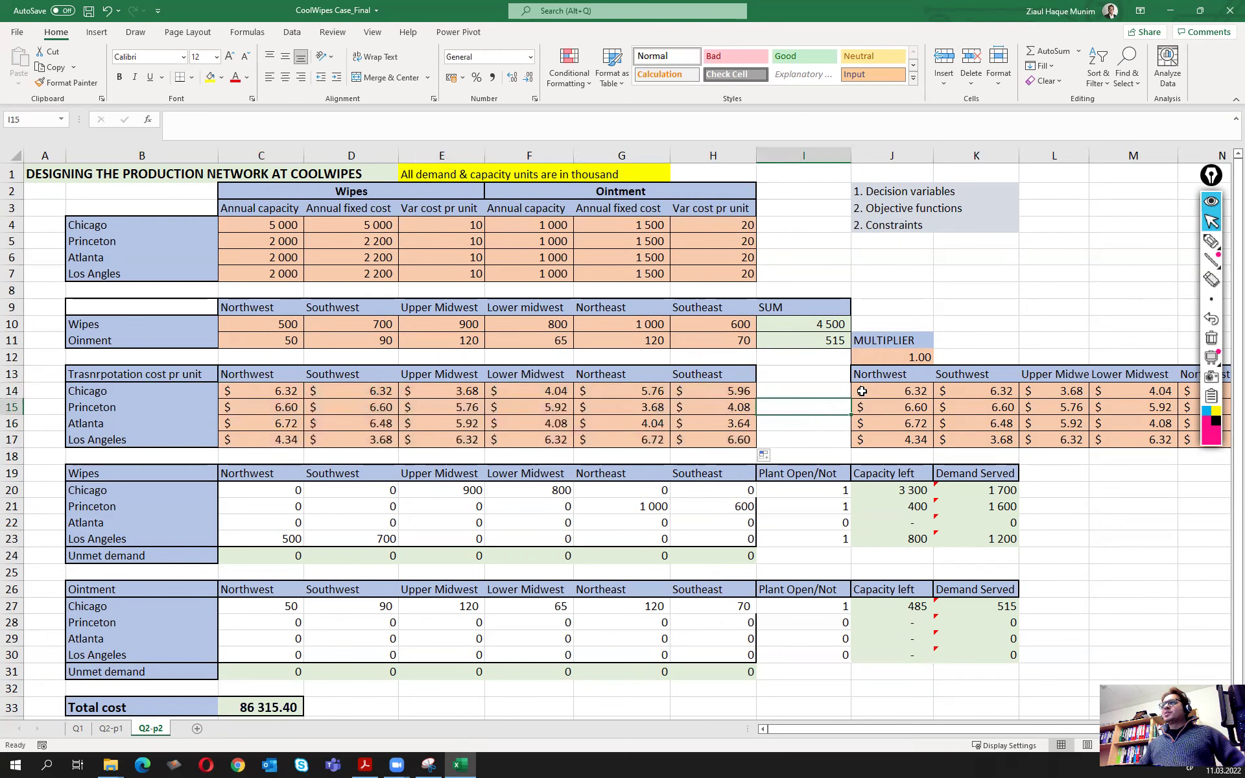
Check the linked formula in C16 and set the multiplier in J12 to 2.
{"action": "left_click", "coordinate": [916, 357]}
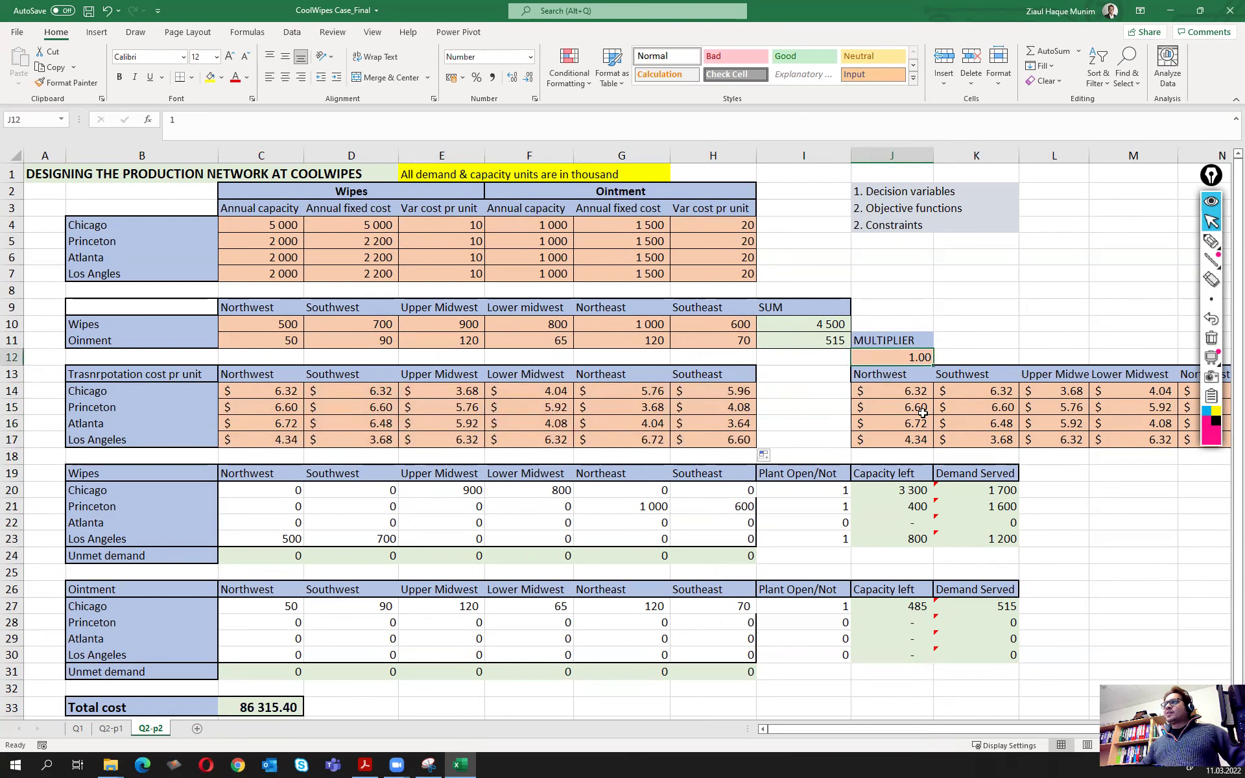
{"action": "left_click", "coordinate": [252, 373]}
{"action": "left_click", "coordinate": [276, 422]}
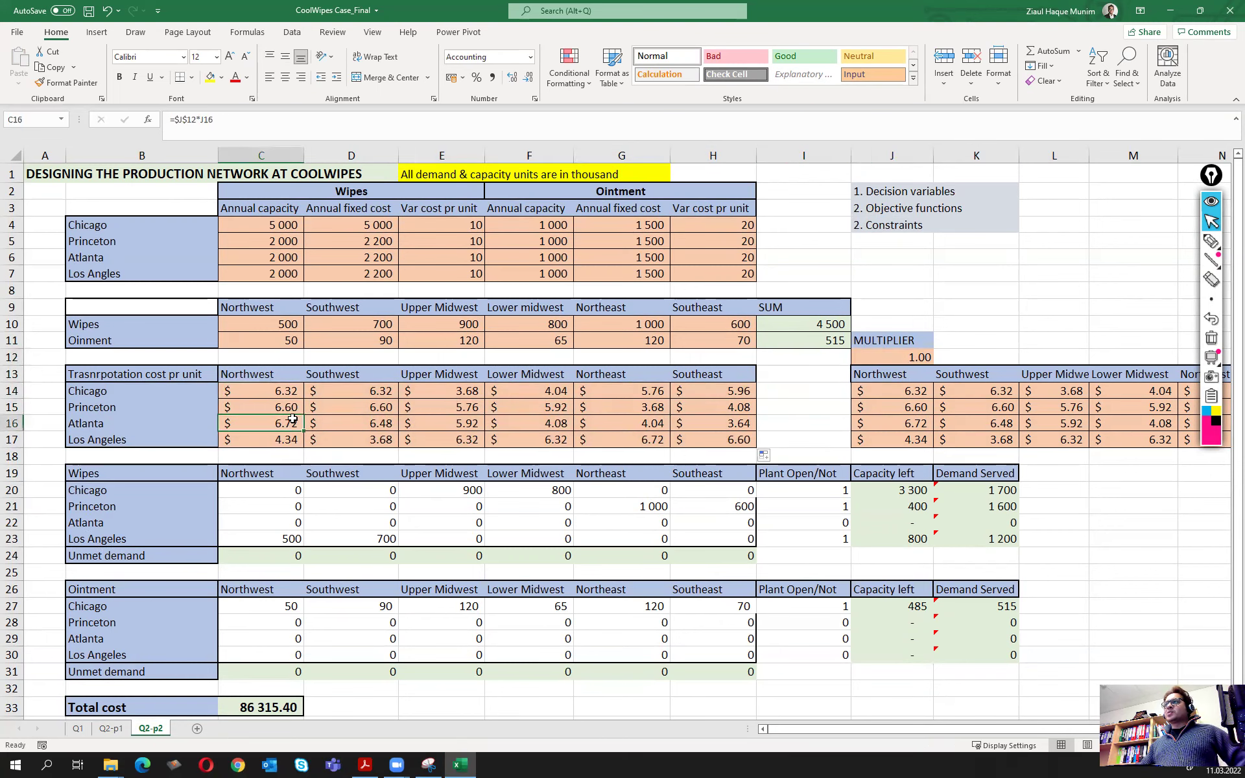
{"action": "left_click", "coordinate": [883, 361]}
{"action": "type", "text": "2"}
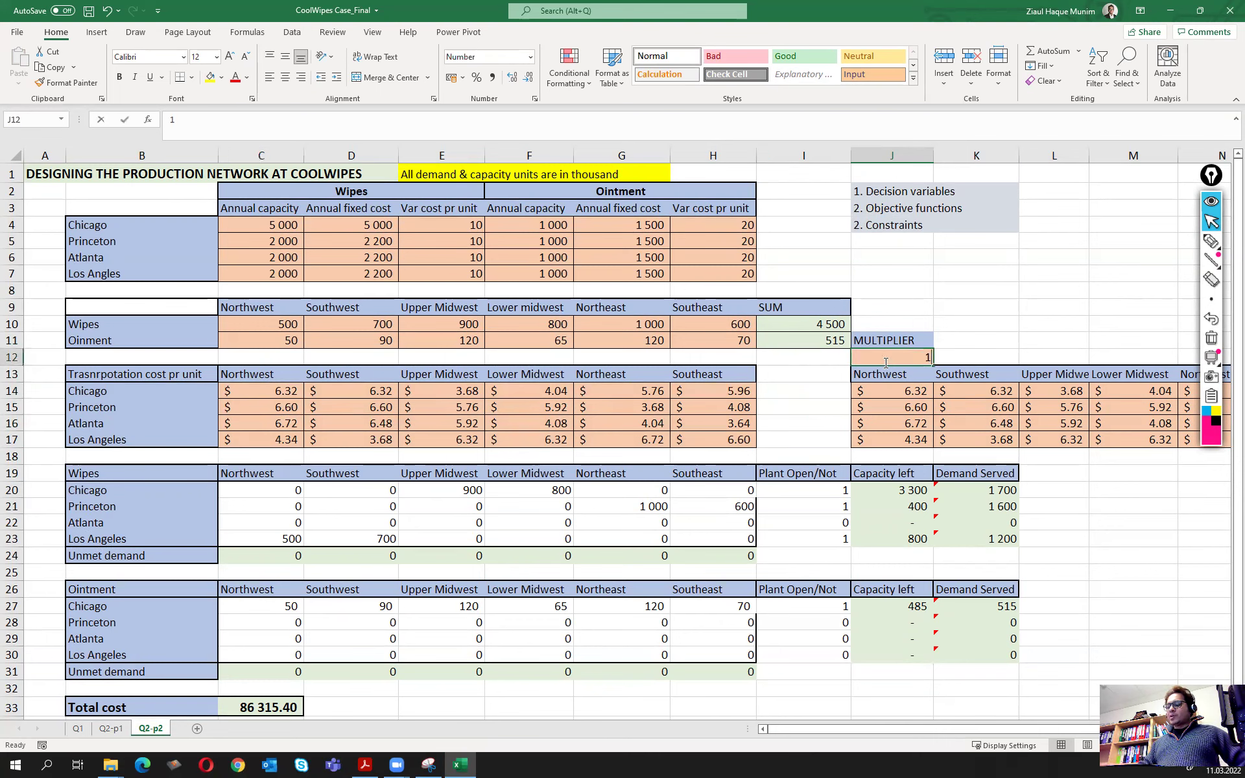
{"action": "key", "text": "Tab"}
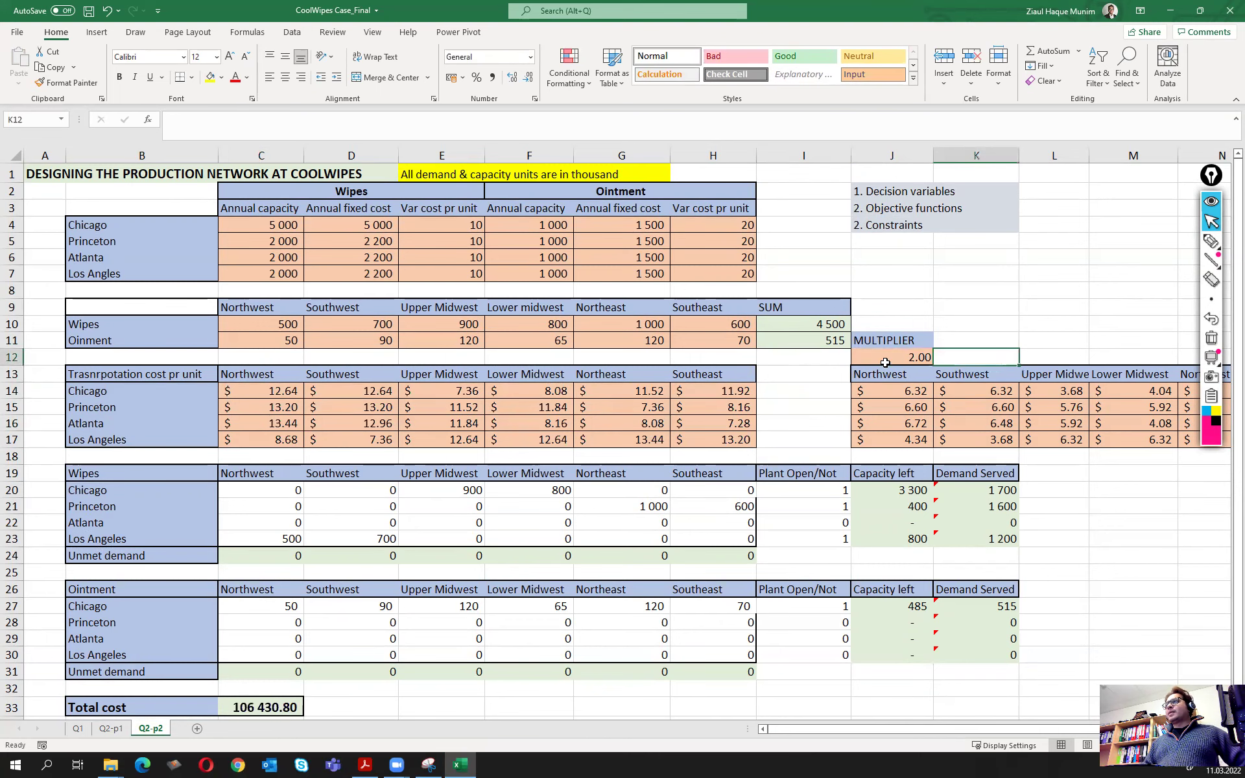
Set the multiplier in J12 to 0.5.
{"action": "left_click", "coordinate": [885, 362]}
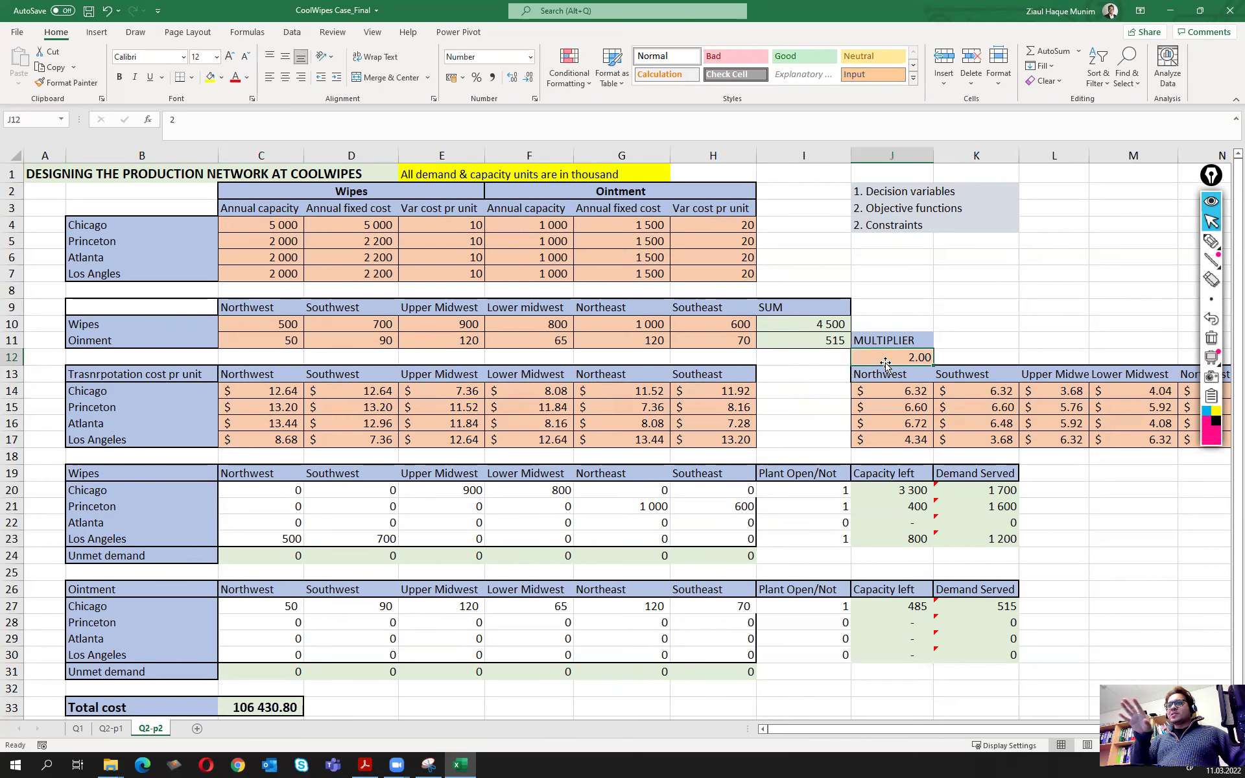
{"action": "type", "text": ".5"}
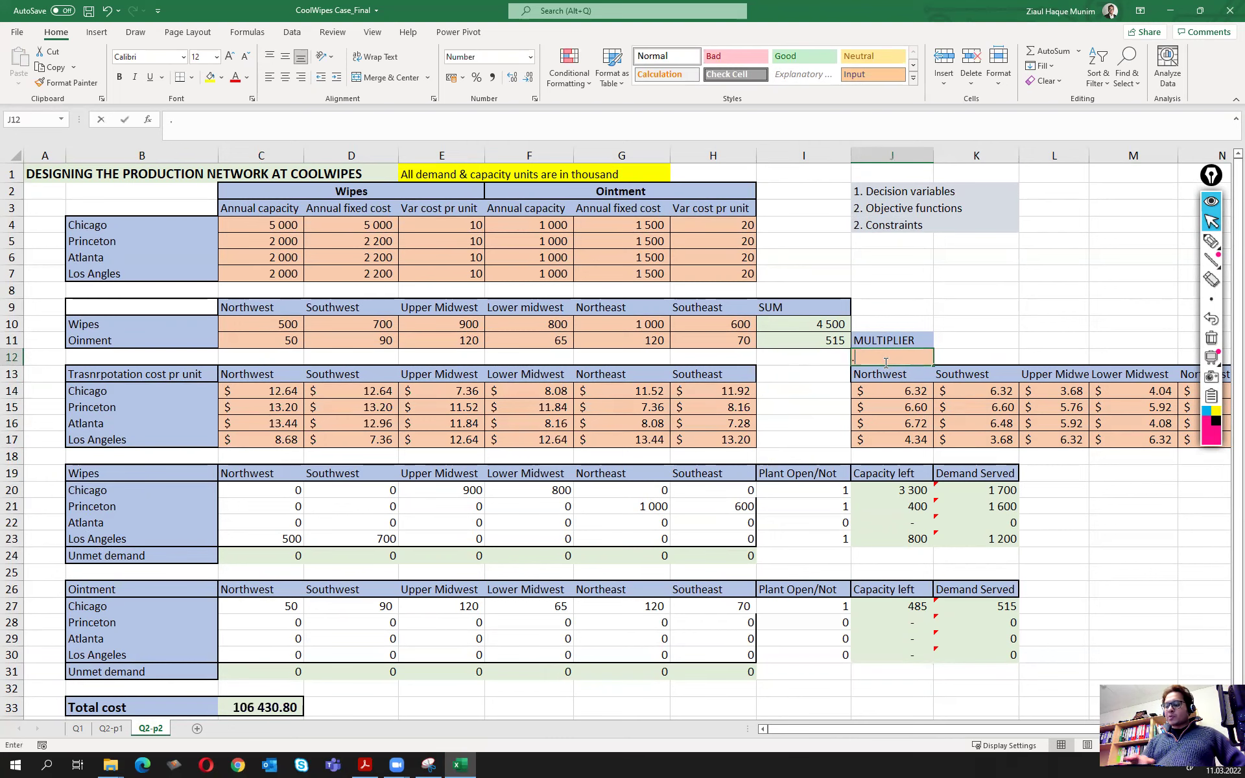
{"action": "key", "text": "Tab"}
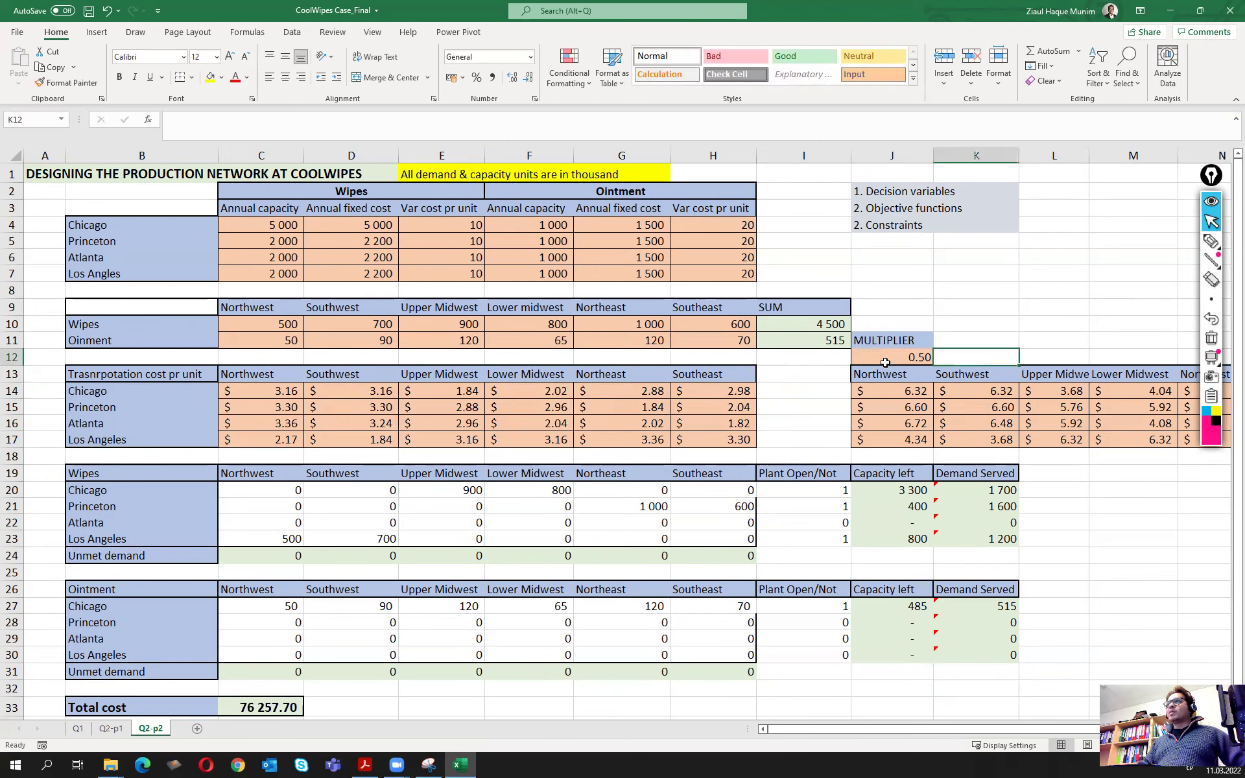
Examine the recalculated transportation cost table, down to the Los Angeles–Northwest cost in C17.
{"action": "key", "text": "Left"}
{"action": "key", "text": "Left"}
{"action": "key", "text": "Left"}
{"action": "key", "text": "Left"}
{"action": "key", "text": "Left"}
{"action": "key", "text": "Left"}
{"action": "key", "text": "Left"}
{"action": "key", "text": "Left"}
{"action": "key", "text": "Down"}
{"action": "key", "text": "Down"}
{"action": "key", "text": "Down"}
{"action": "key", "text": "Down"}
{"action": "key", "text": "Down"}
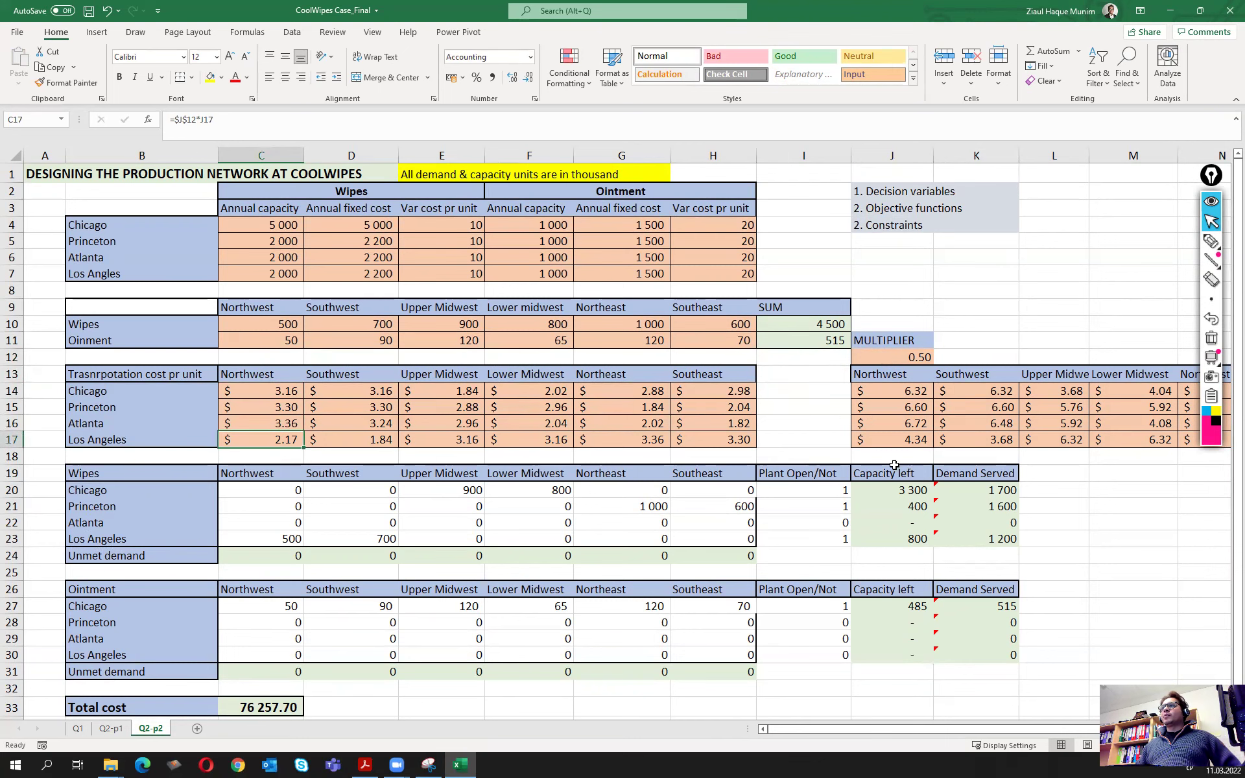
Solve the network model with Solver at the 0.5 multiplier, keep the solution and check the total cost in C33.
{"action": "left_click", "coordinate": [292, 32]}
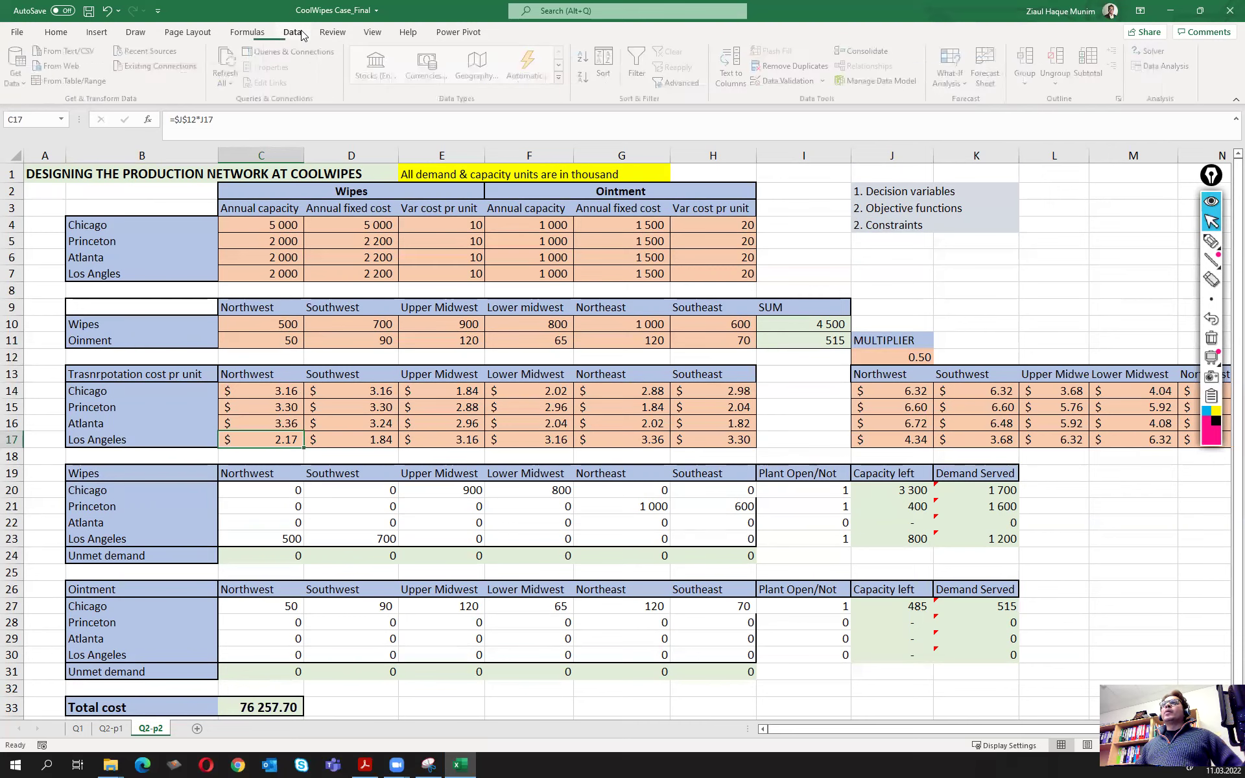
{"action": "left_click", "coordinate": [1152, 51]}
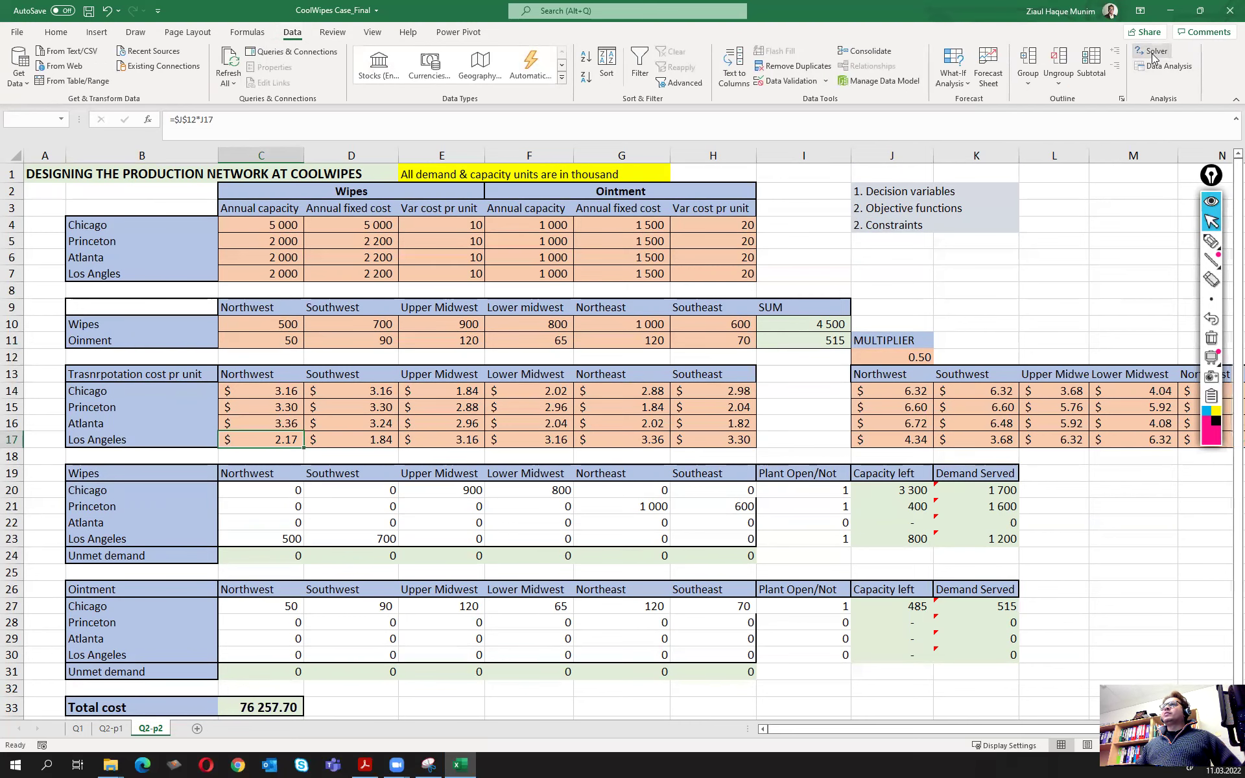
{"action": "left_click", "coordinate": [622, 354]}
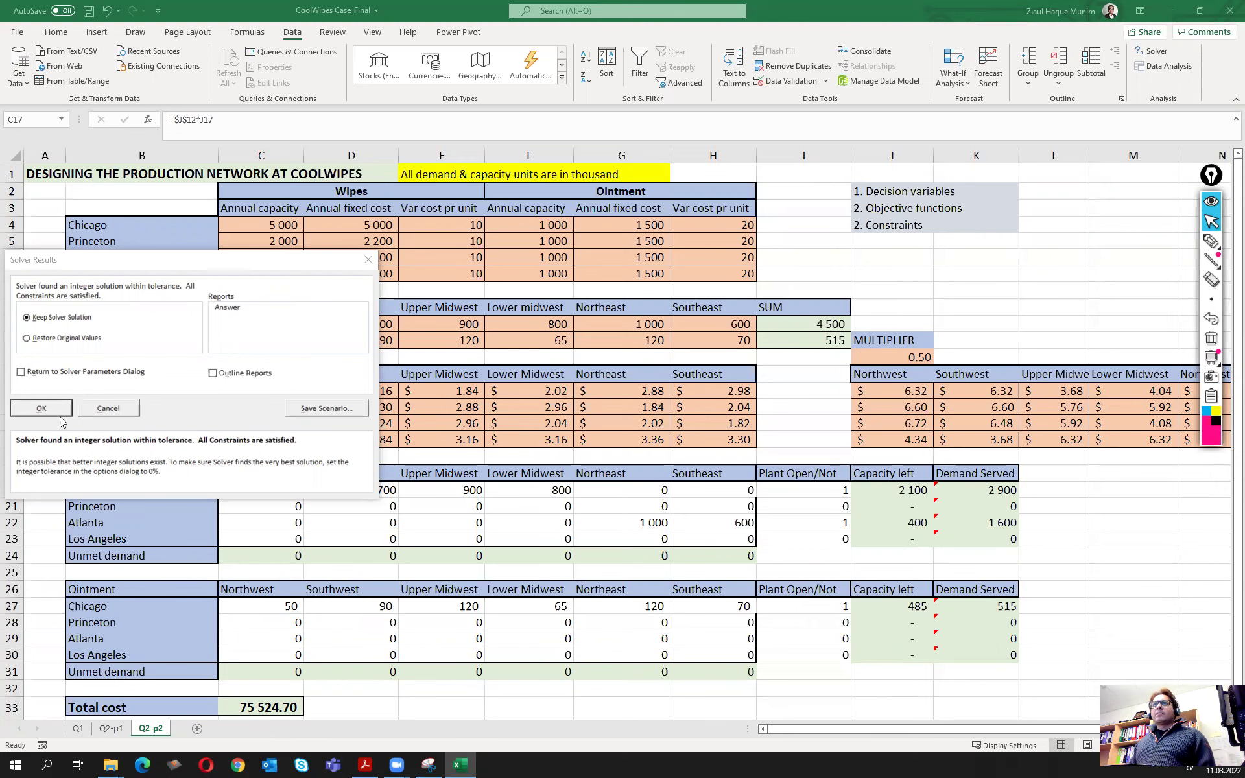
{"action": "left_click", "coordinate": [41, 408]}
{"action": "left_click", "coordinate": [257, 704]}
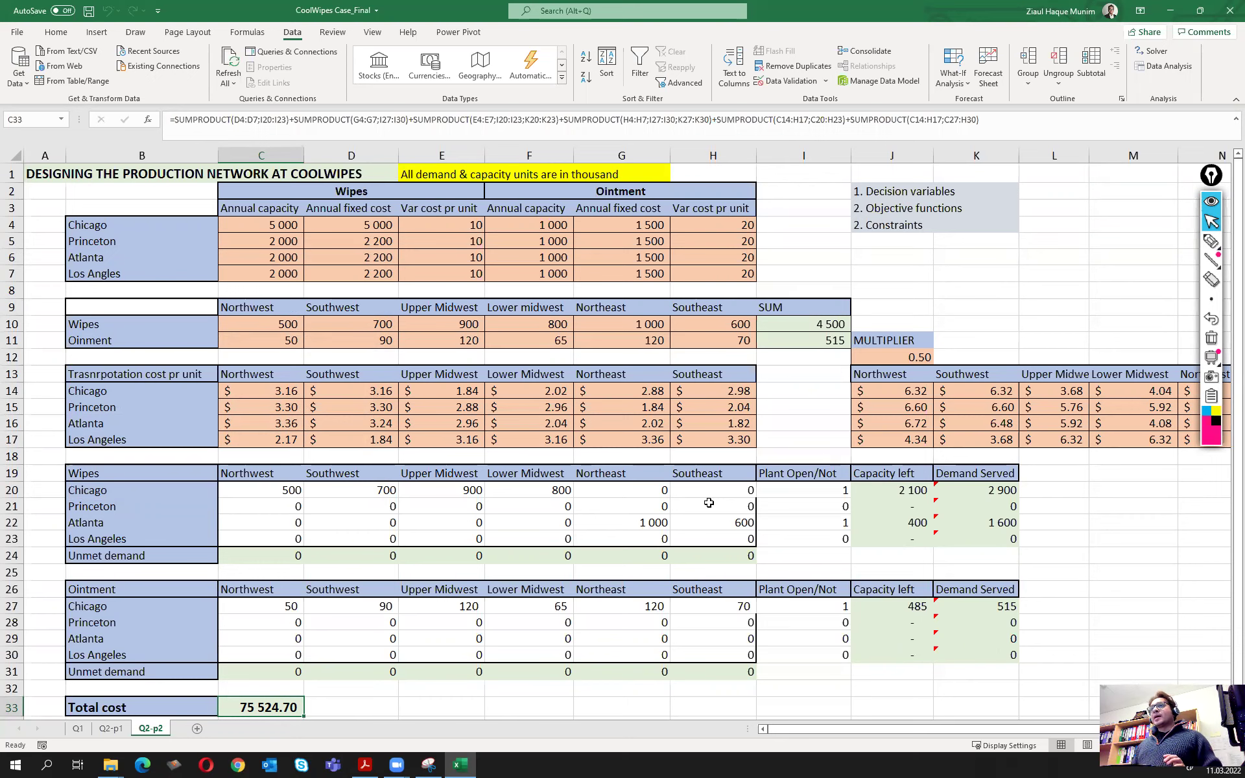
Clear the wipes decision variables in C20:I23 and the ointment decision variables in C27:I30.
{"action": "left_click_drag", "start_coordinate": [269, 490], "coordinate": [816, 540]}
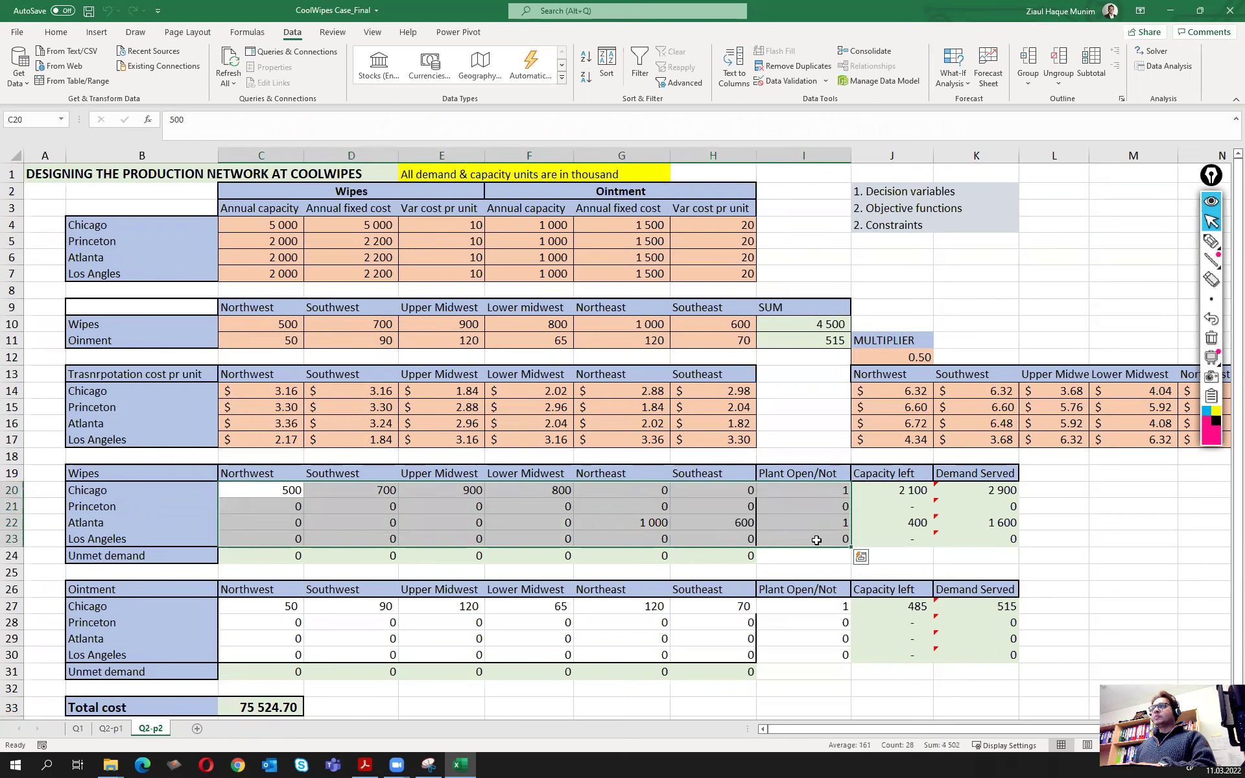
{"action": "key", "text": "Delete"}
{"action": "left_click_drag", "start_coordinate": [286, 606], "coordinate": [817, 654]}
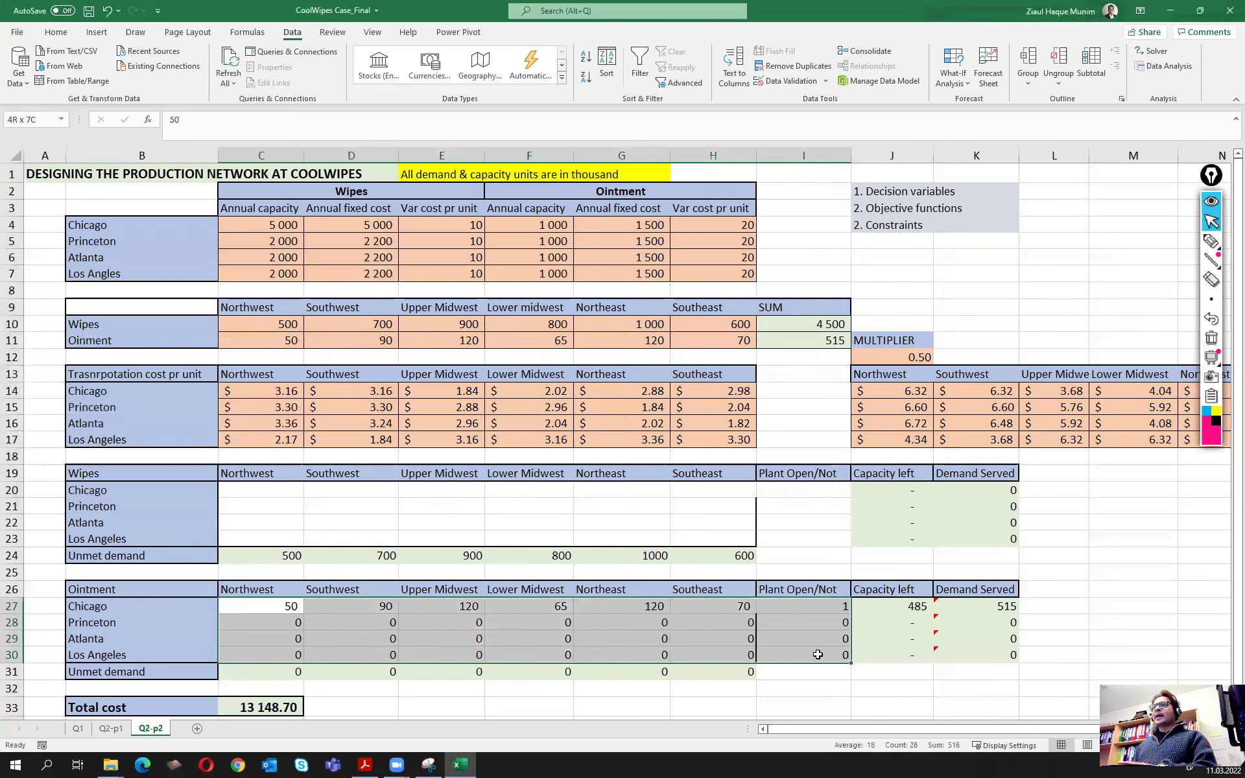
{"action": "key", "text": "Delete"}
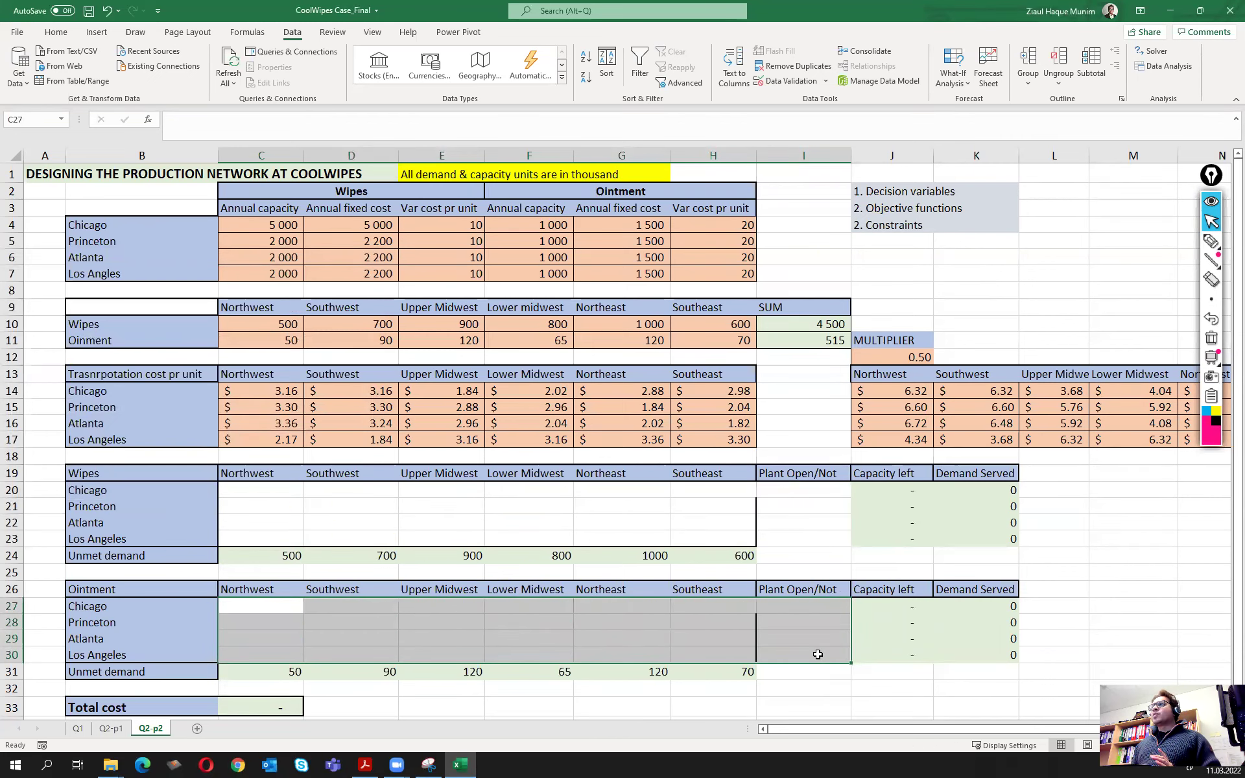
{"action": "left_click", "coordinate": [818, 632]}
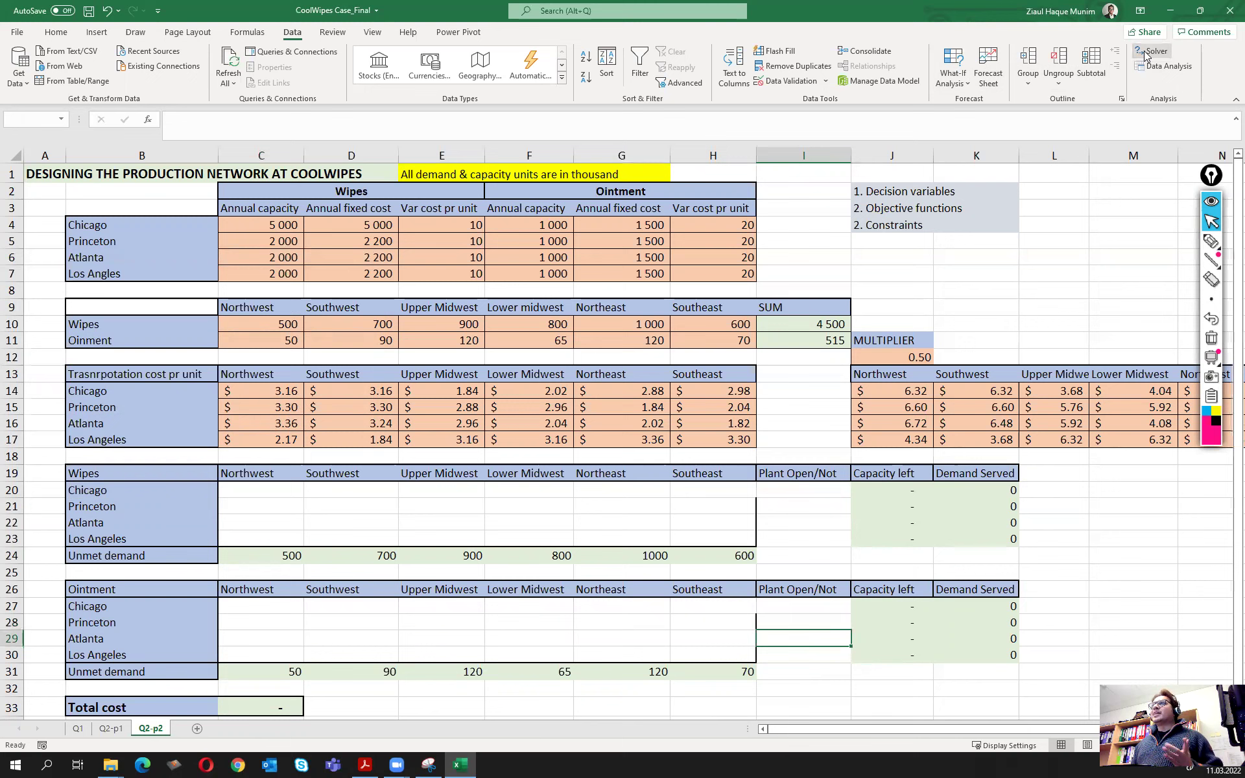
Run Solver again from the blank variables, keep the solution, and check the total cost and Chicago's plant-open values.
{"action": "left_click", "coordinate": [1145, 56]}
{"action": "left_click", "coordinate": [545, 341]}
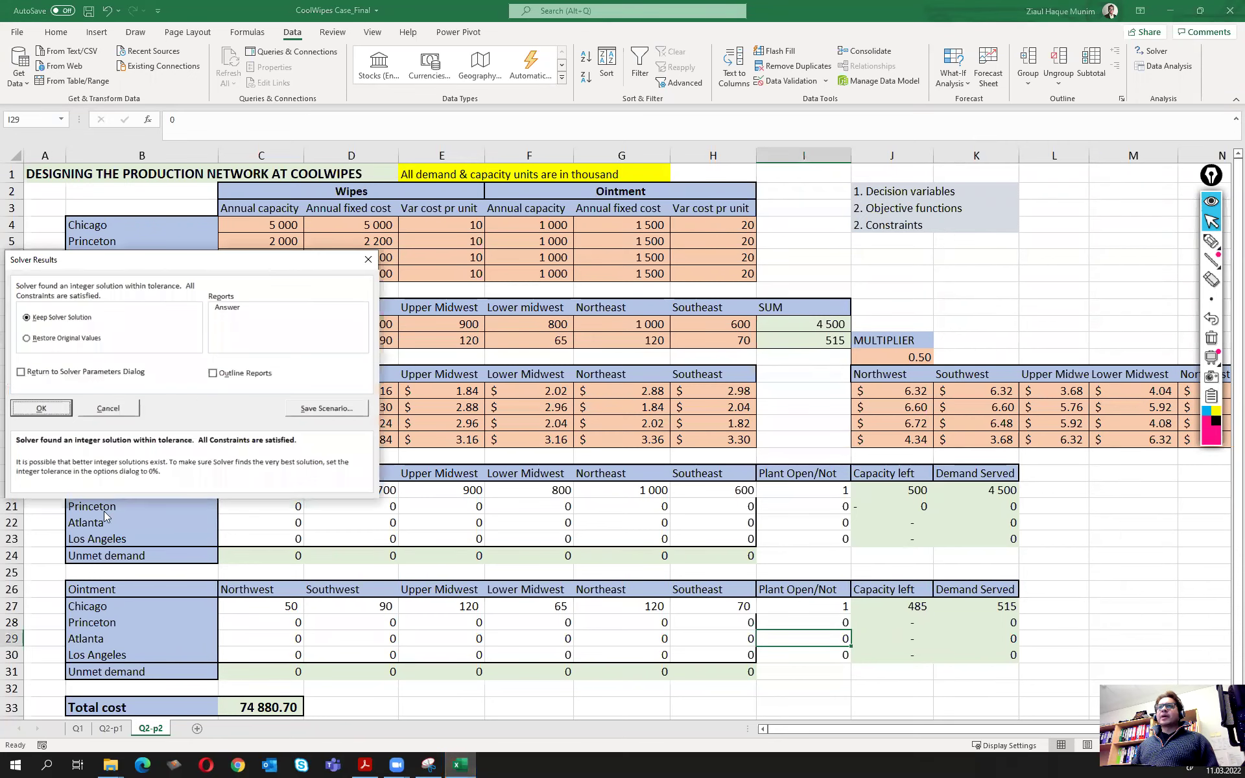
{"action": "left_click", "coordinate": [40, 407]}
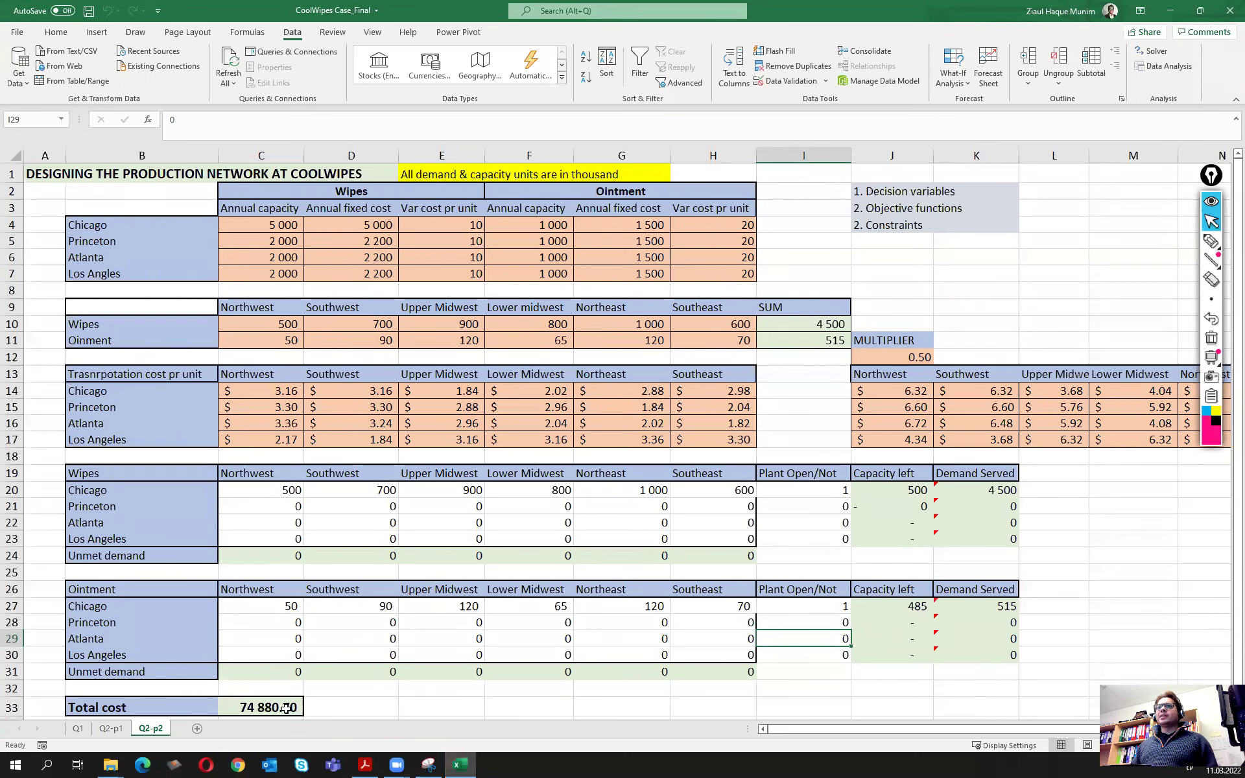
{"action": "left_click", "coordinate": [287, 707]}
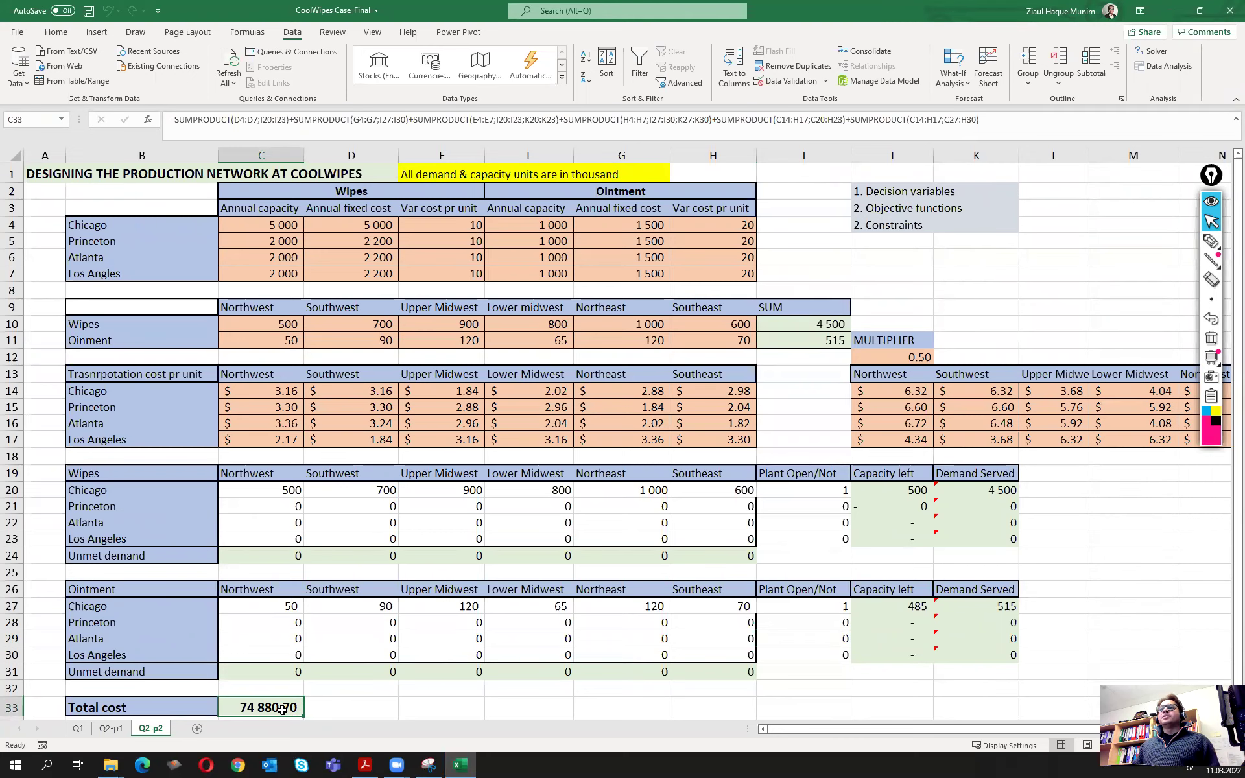
{"action": "left_click", "coordinate": [791, 492]}
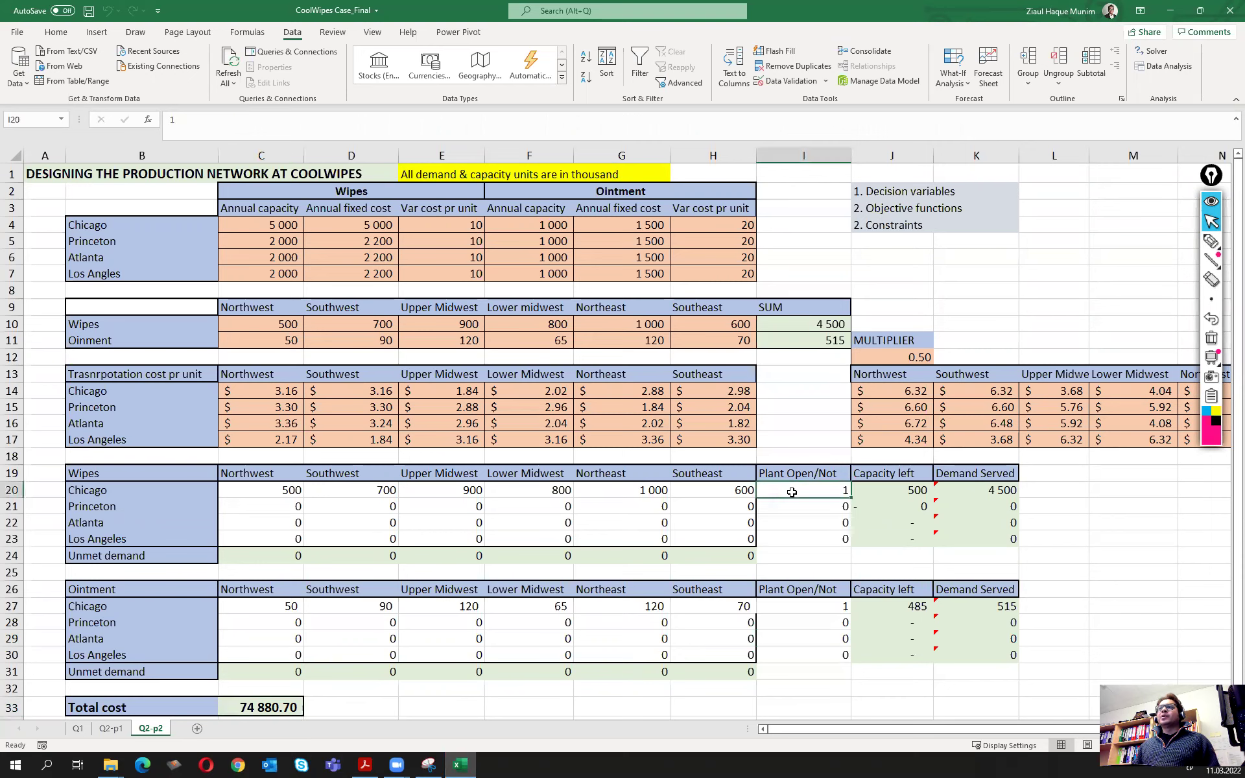
{"action": "left_click", "coordinate": [806, 608]}
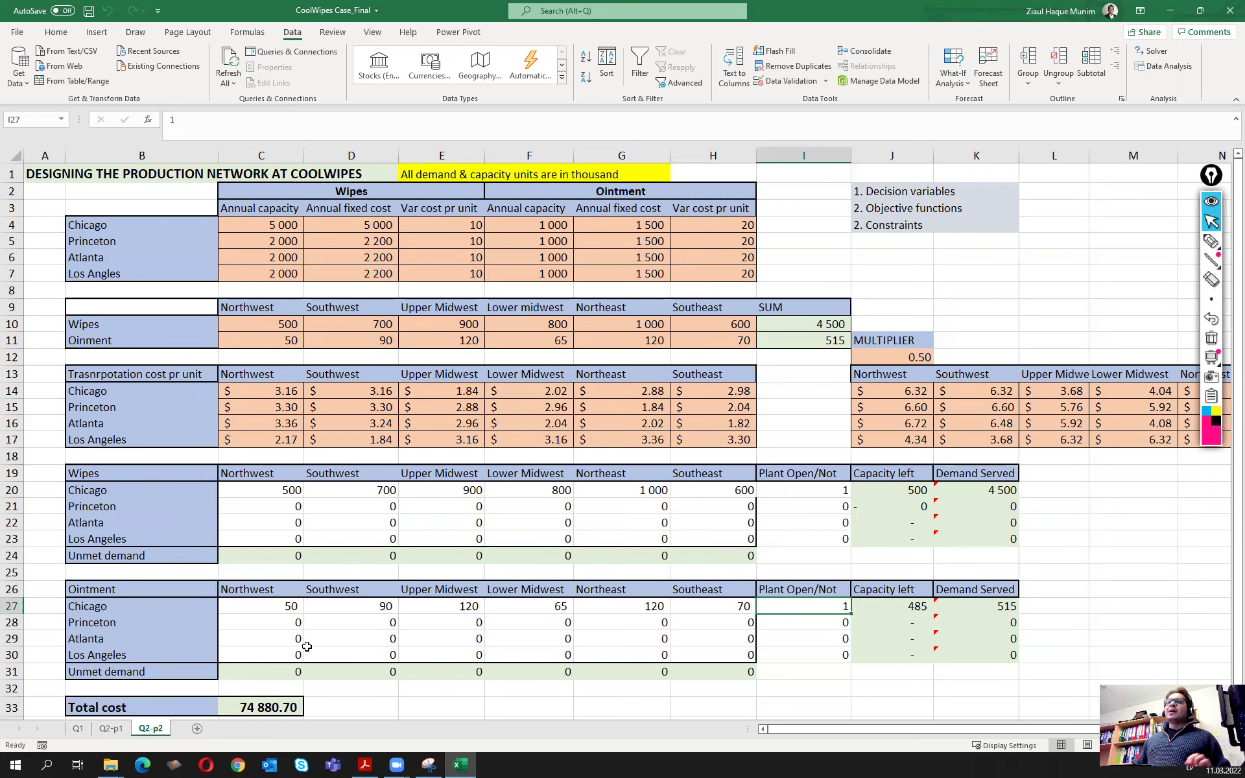
Create a copy of sheet Q2-p2 at the end of the workbook.
{"action": "right_click", "coordinate": [158, 728]}
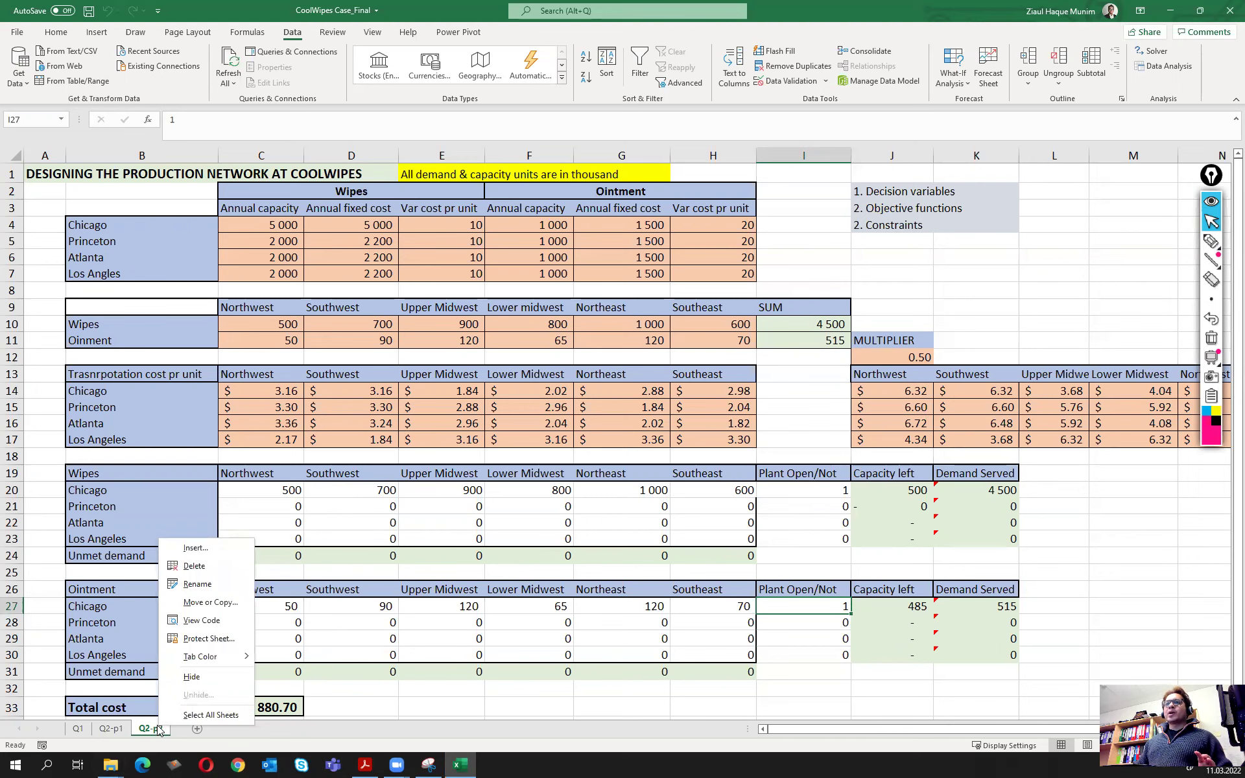
{"action": "left_click", "coordinate": [207, 601]}
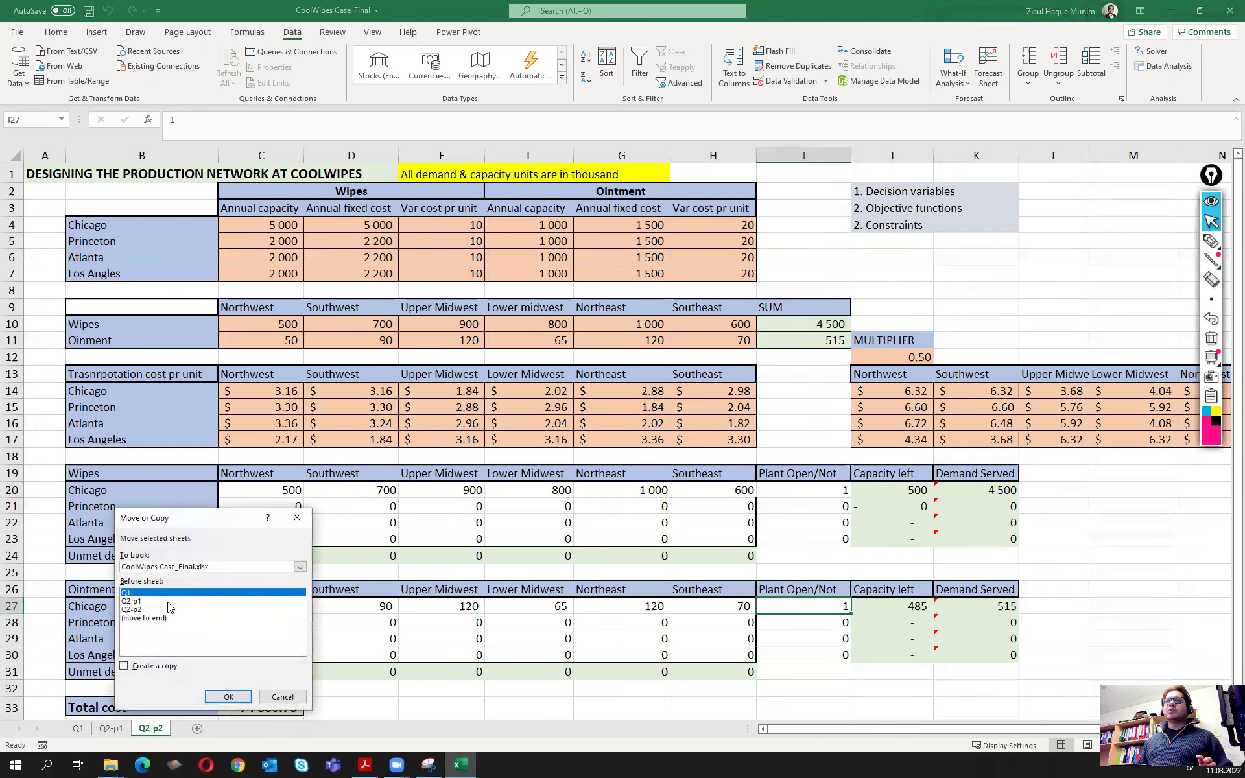
{"action": "left_click", "coordinate": [157, 619]}
{"action": "left_click", "coordinate": [158, 665]}
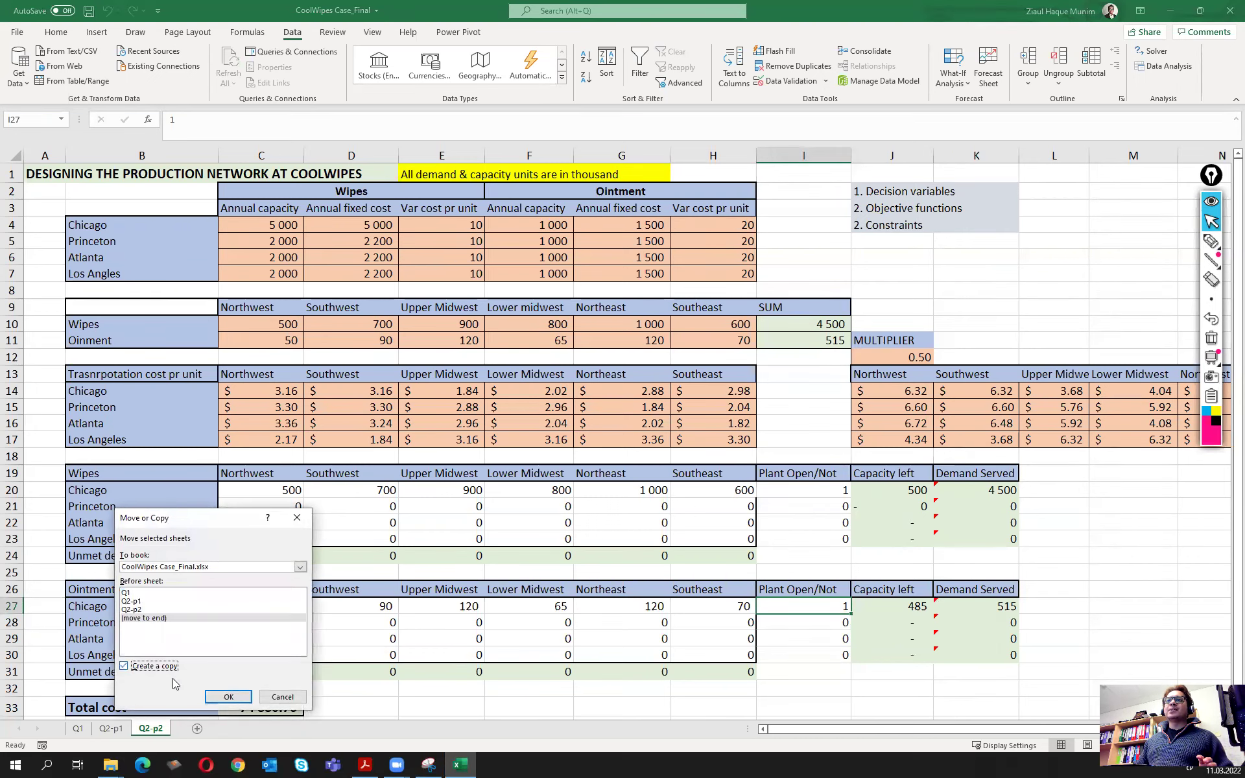
{"action": "left_click", "coordinate": [228, 697]}
Rename the copied sheet as Q2-p3.
{"action": "right_click", "coordinate": [211, 729]}
{"action": "left_click", "coordinate": [265, 593]}
{"action": "type", "text": "Q2-p"}
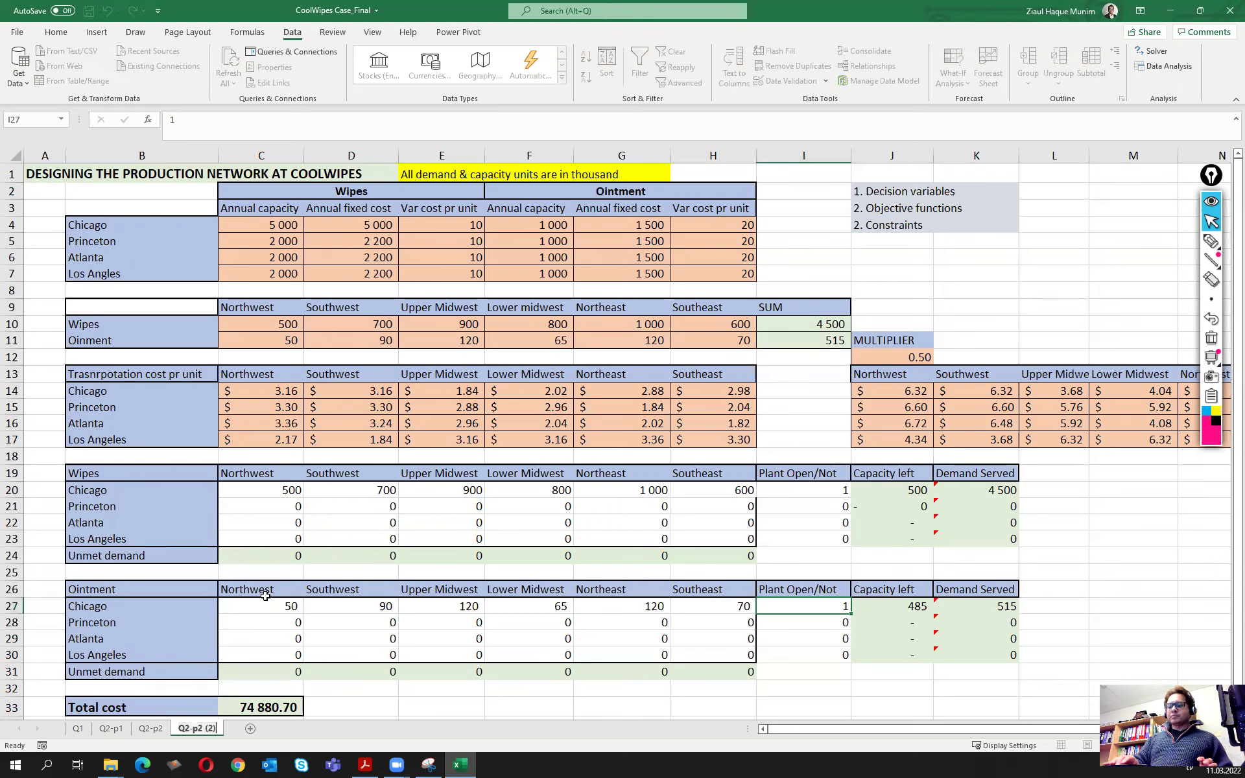
{"action": "type", "text": "3"}
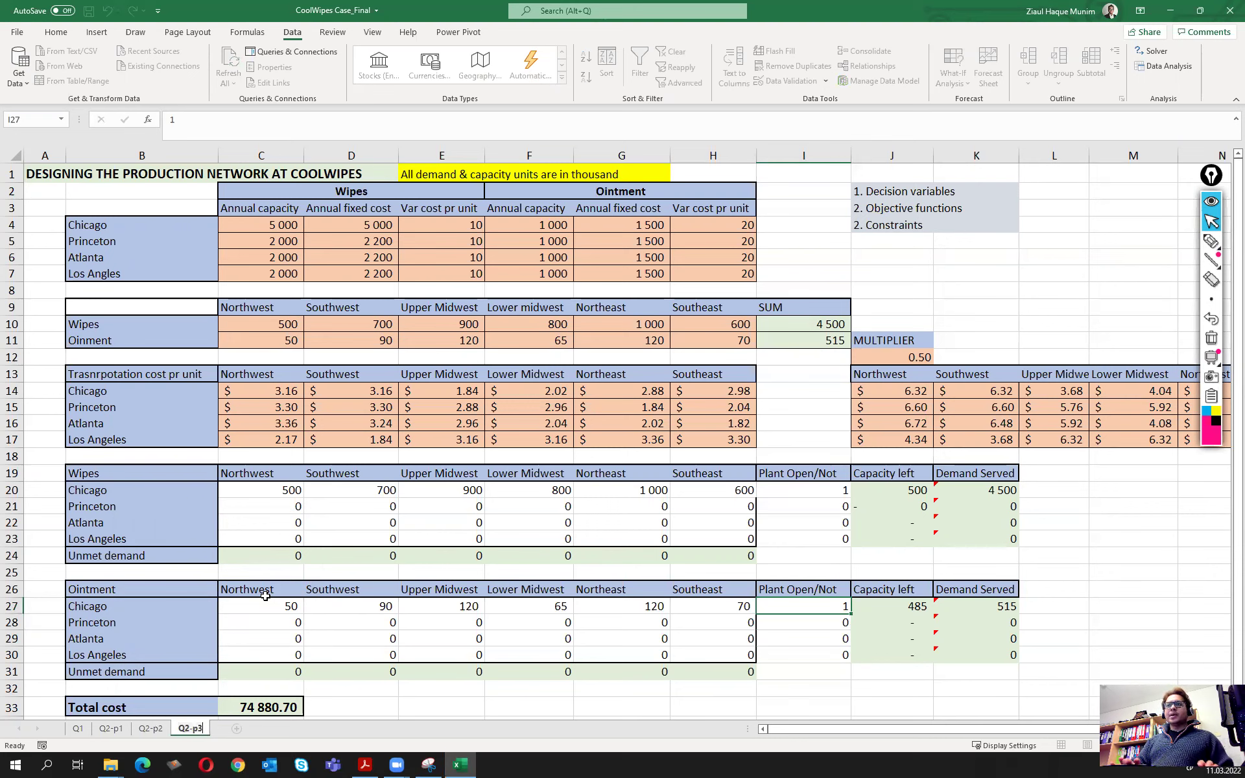
{"action": "key", "text": "Return"}
Set the transportation cost multiplier in J12 of sheet Q2-p3 to 2.
{"action": "left_click", "coordinate": [926, 356]}
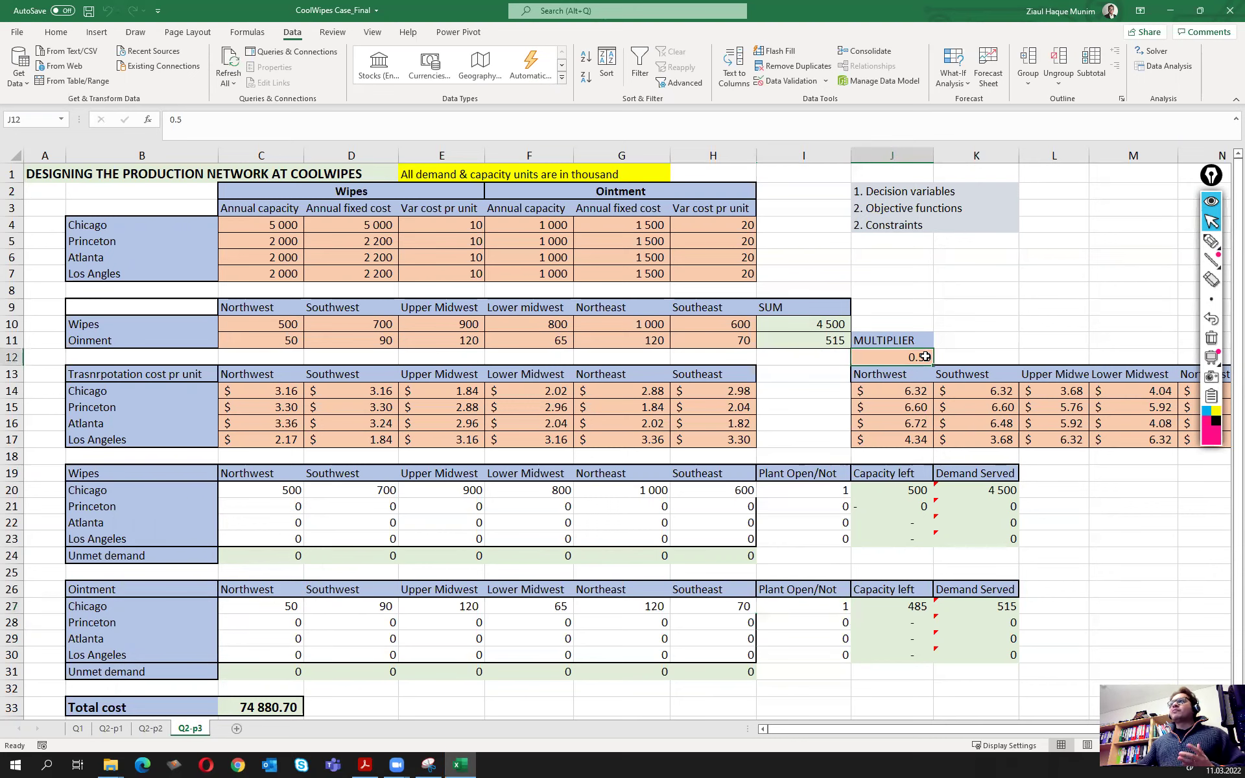
{"action": "type", "text": "2"}
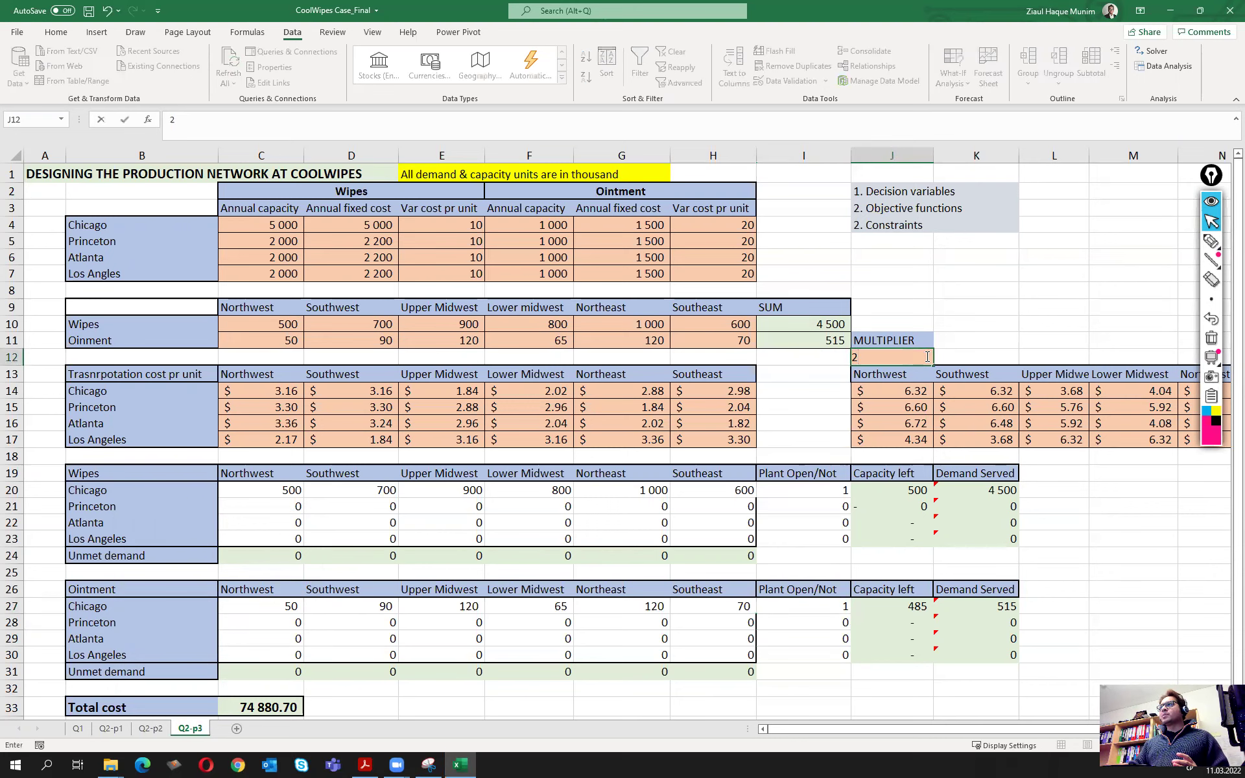
{"action": "key", "text": "Tab"}
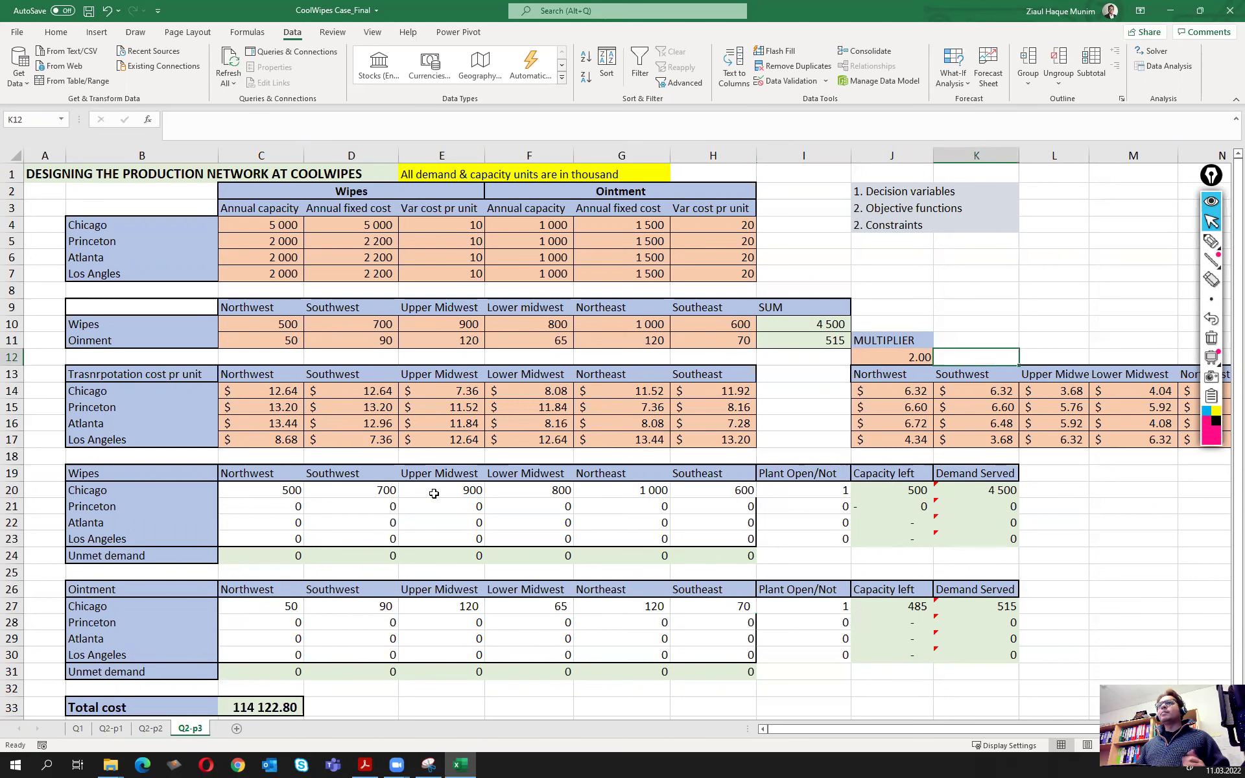
Clear the decision variables in C20:I23 and C27:I30 on sheet Q2-p3.
{"action": "left_click_drag", "start_coordinate": [292, 493], "coordinate": [839, 541]}
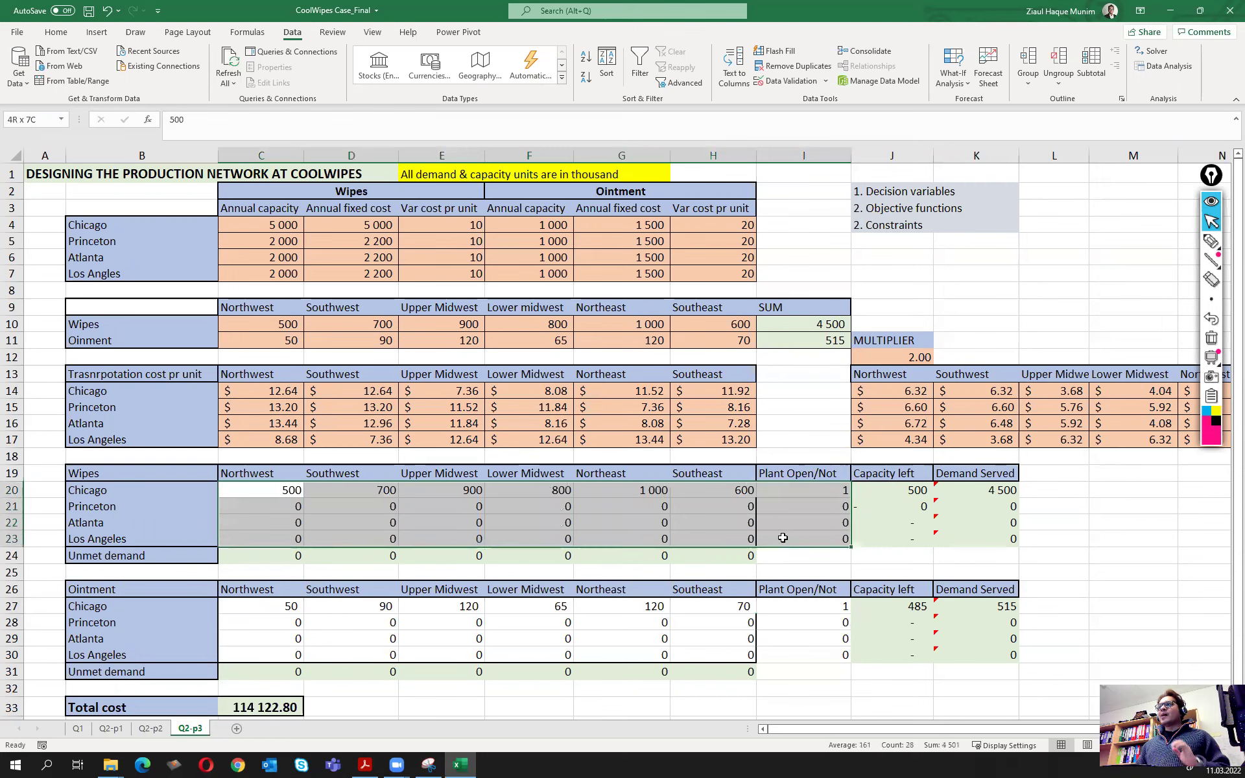
{"action": "key", "text": "Delete"}
{"action": "left_click_drag", "start_coordinate": [288, 606], "coordinate": [777, 655]}
{"action": "key", "text": "Delete"}
{"action": "left_click", "coordinate": [797, 685]}
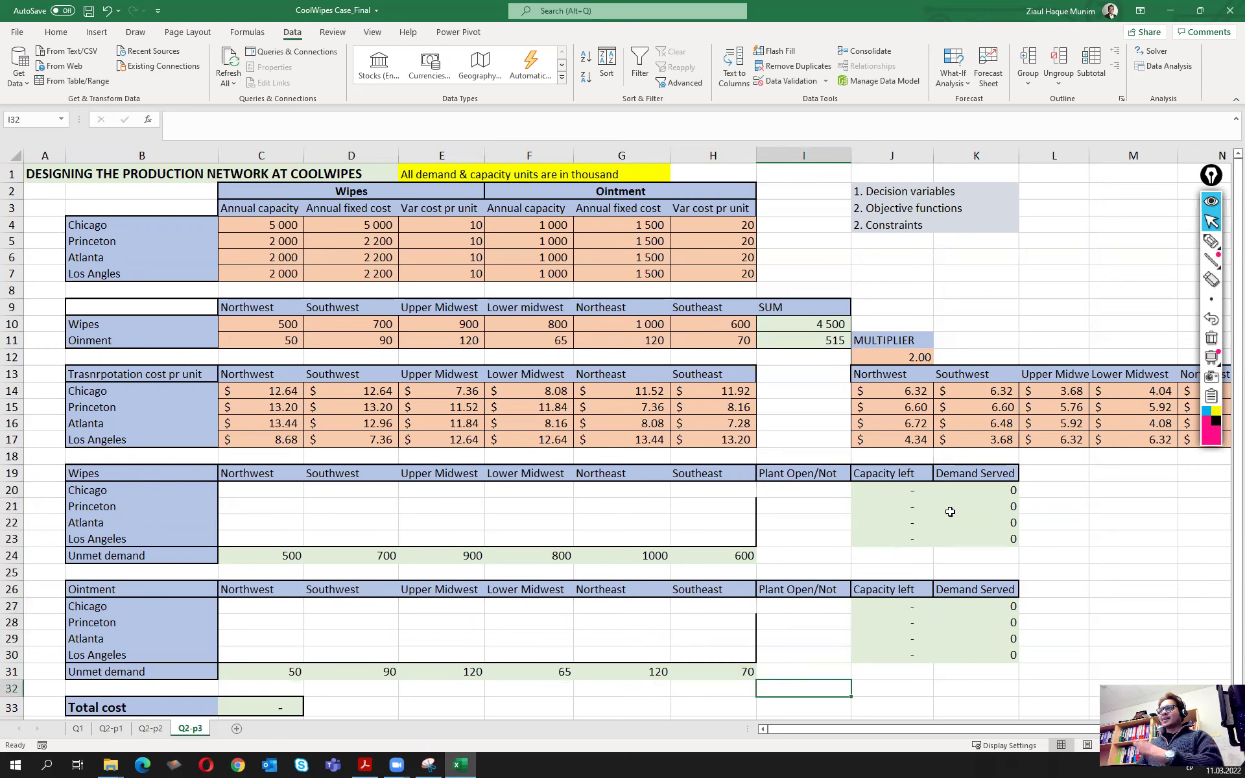
{"action": "left_click", "coordinate": [799, 542]}
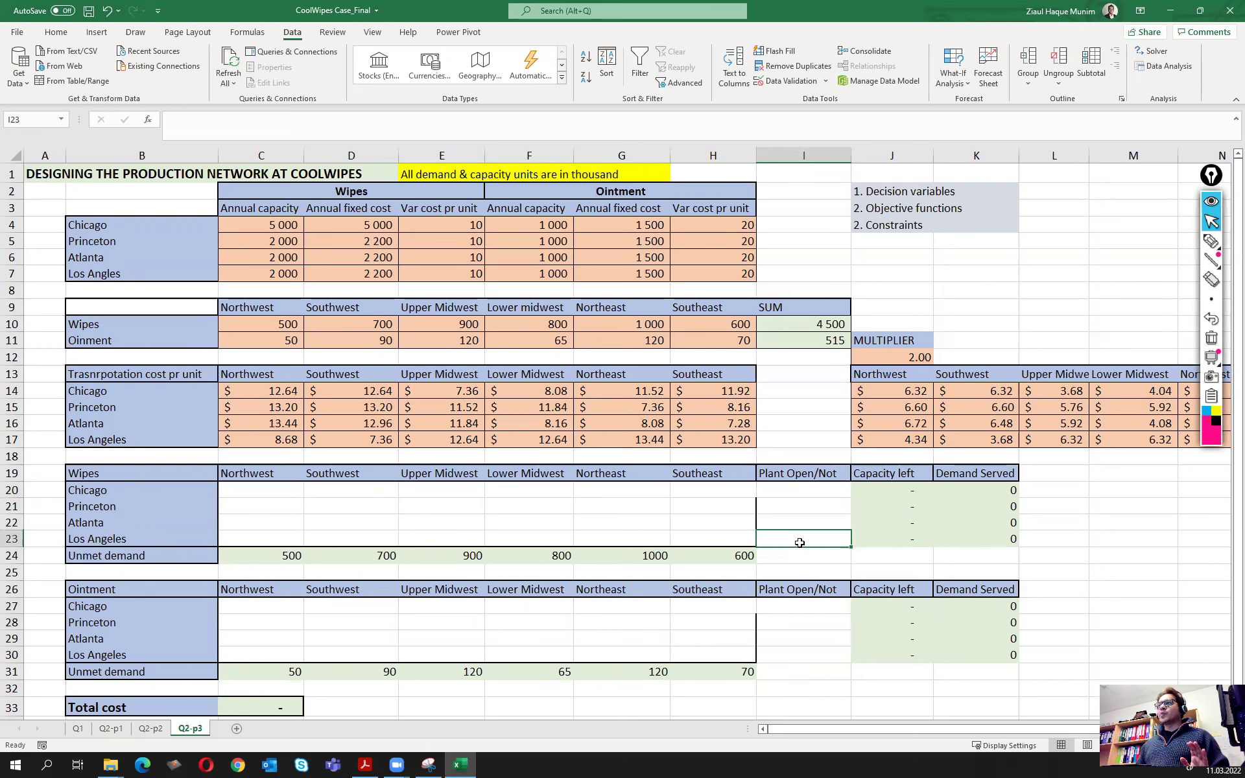
Minimise the total cost with Solver at the multiplier of 2, keep the solution and check C33.
{"action": "left_click", "coordinate": [1154, 51]}
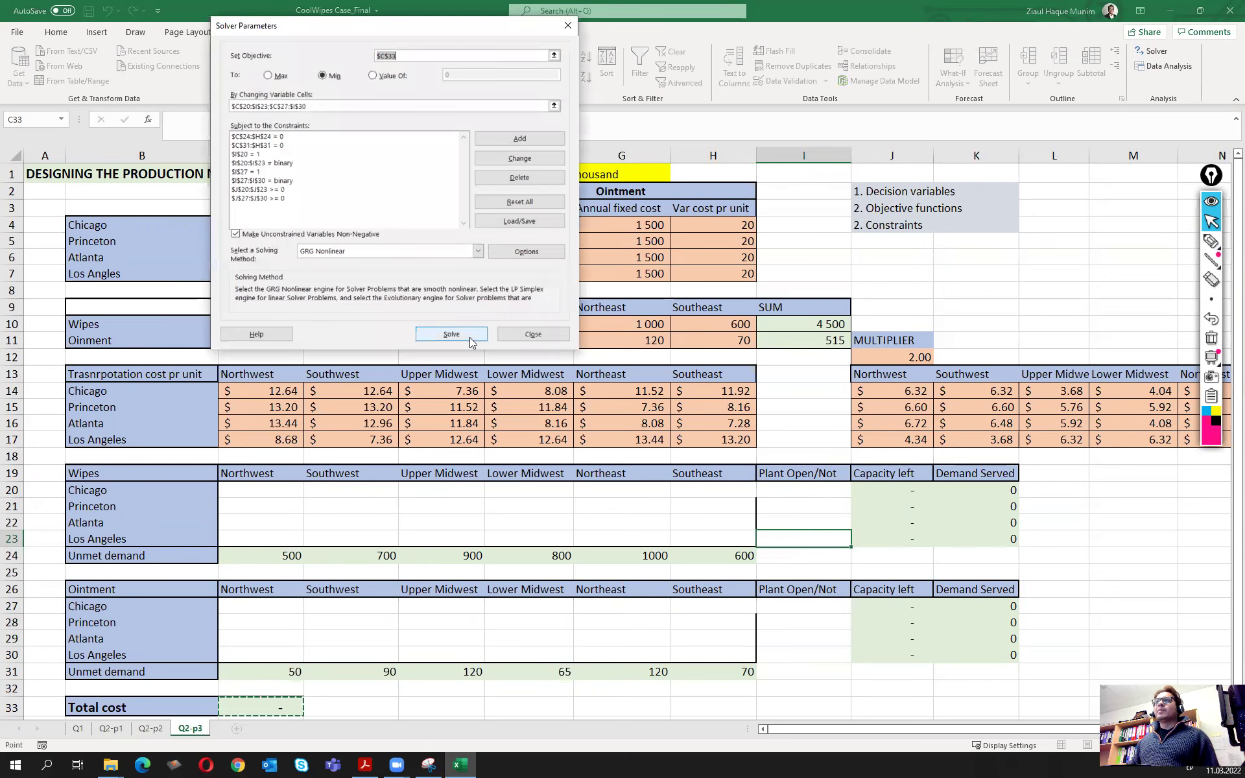
{"action": "left_click", "coordinate": [469, 337]}
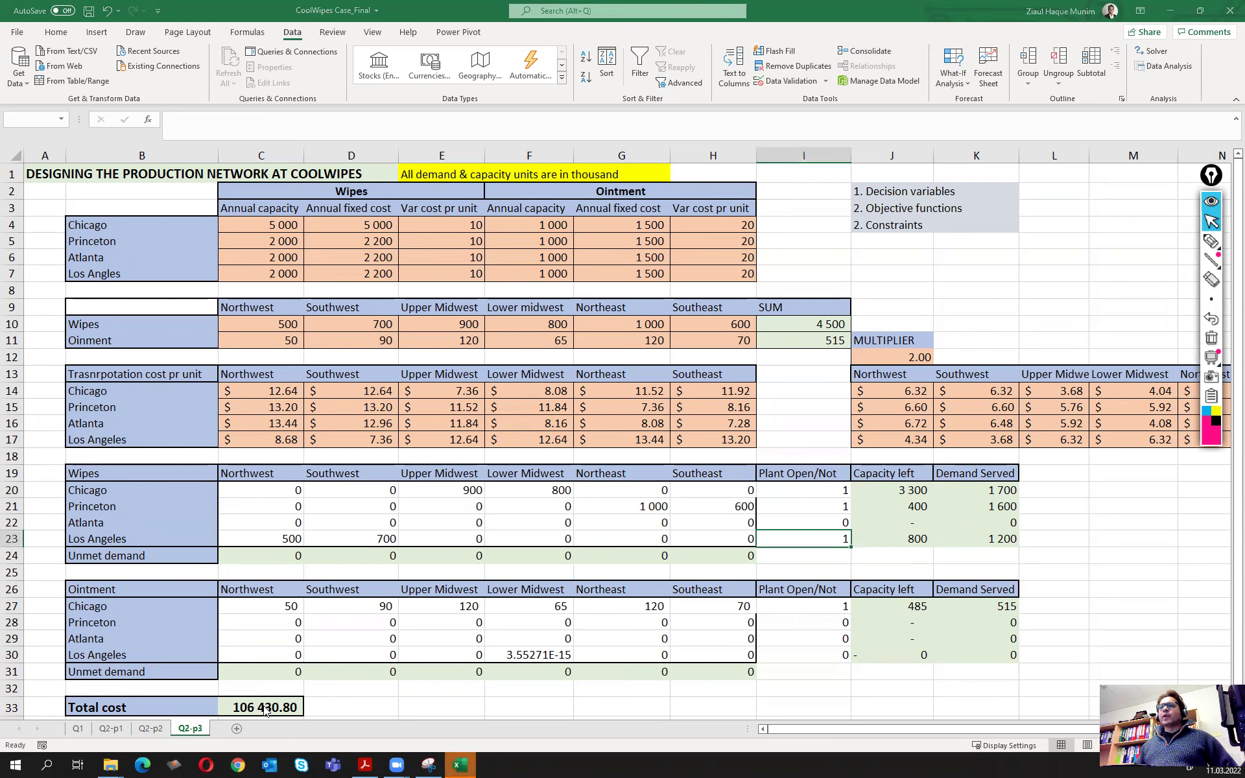
{"action": "left_click", "coordinate": [41, 415]}
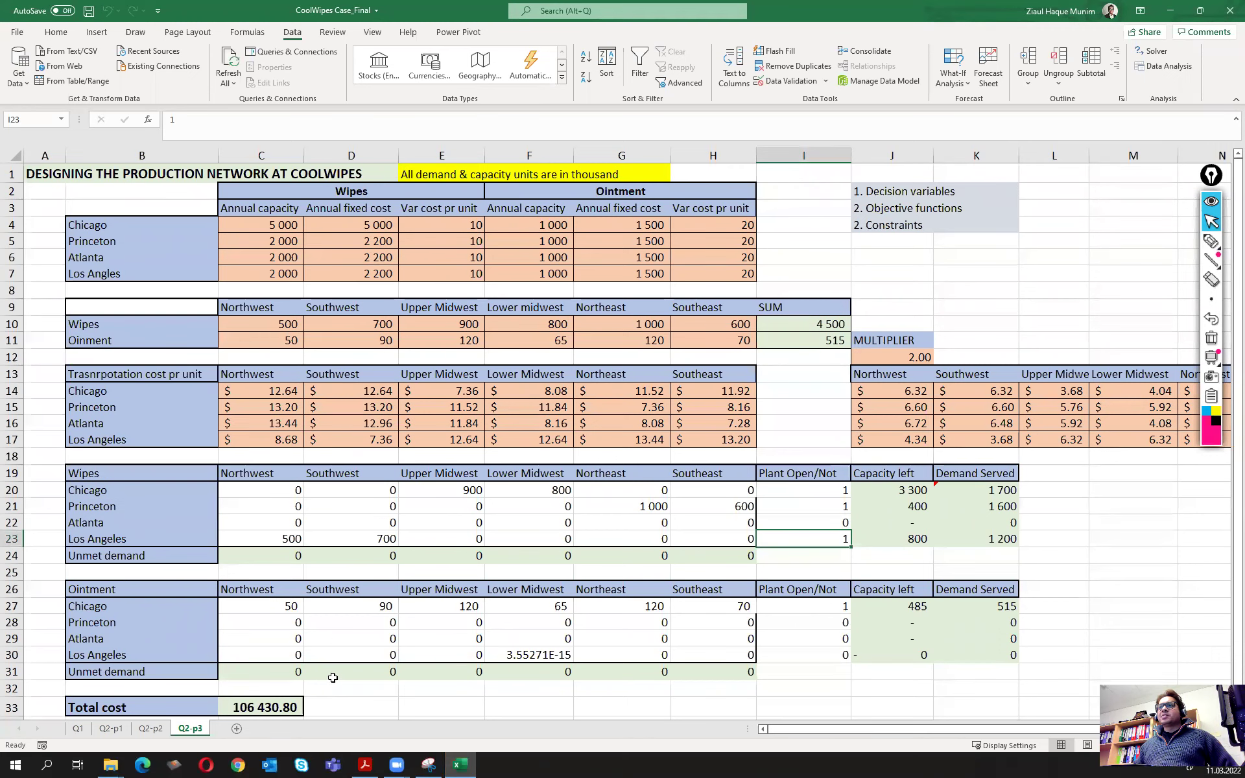
{"action": "left_click", "coordinate": [270, 708]}
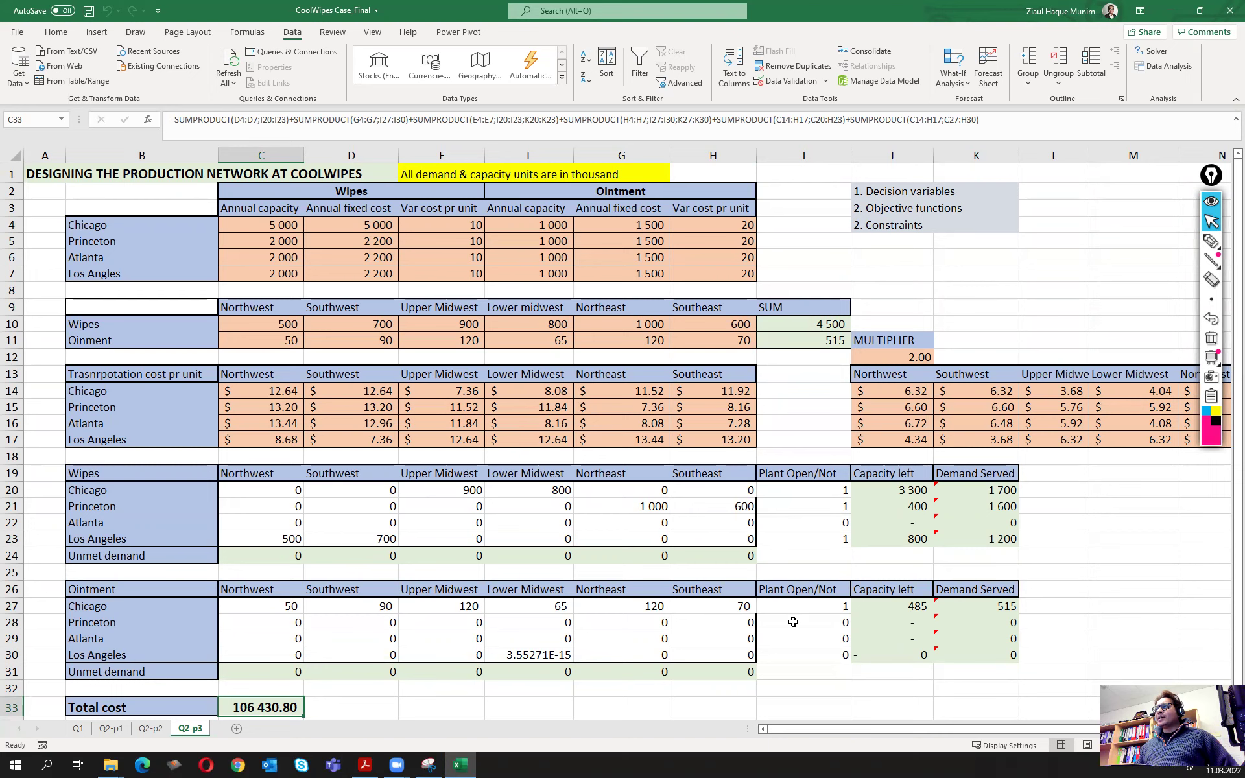
Format the Los Angeles–Lower Midwest ointment quantity in F30 as a number without decimals, and save the workbook.
{"action": "left_click", "coordinate": [544, 655]}
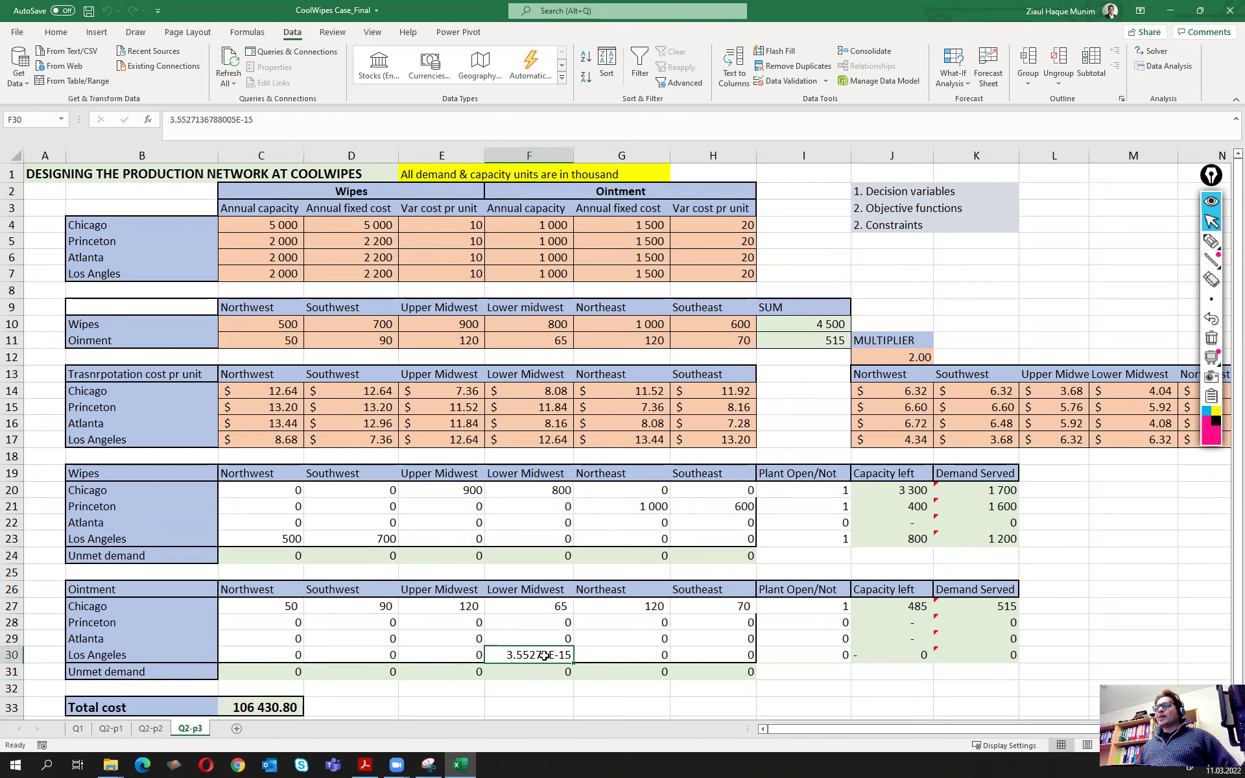
{"action": "left_click", "coordinate": [51, 34]}
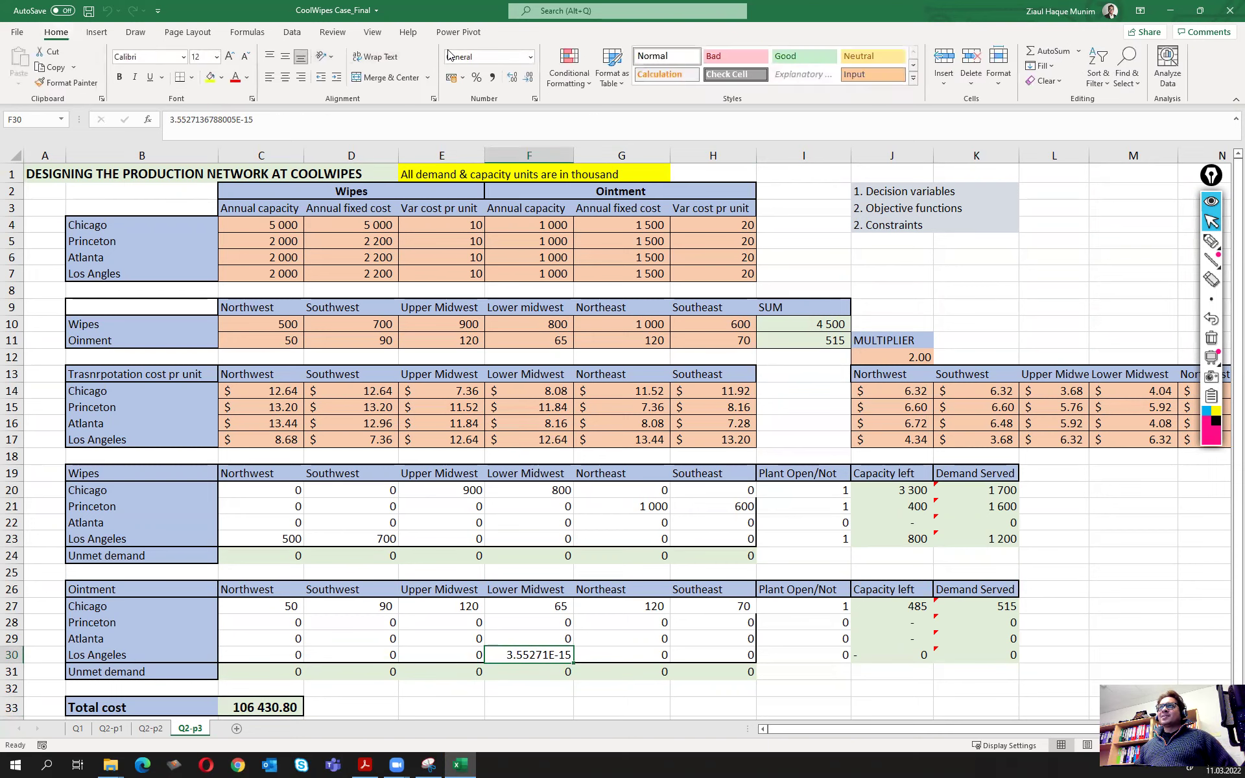
{"action": "left_click", "coordinate": [531, 57]}
{"action": "left_click", "coordinate": [493, 104]}
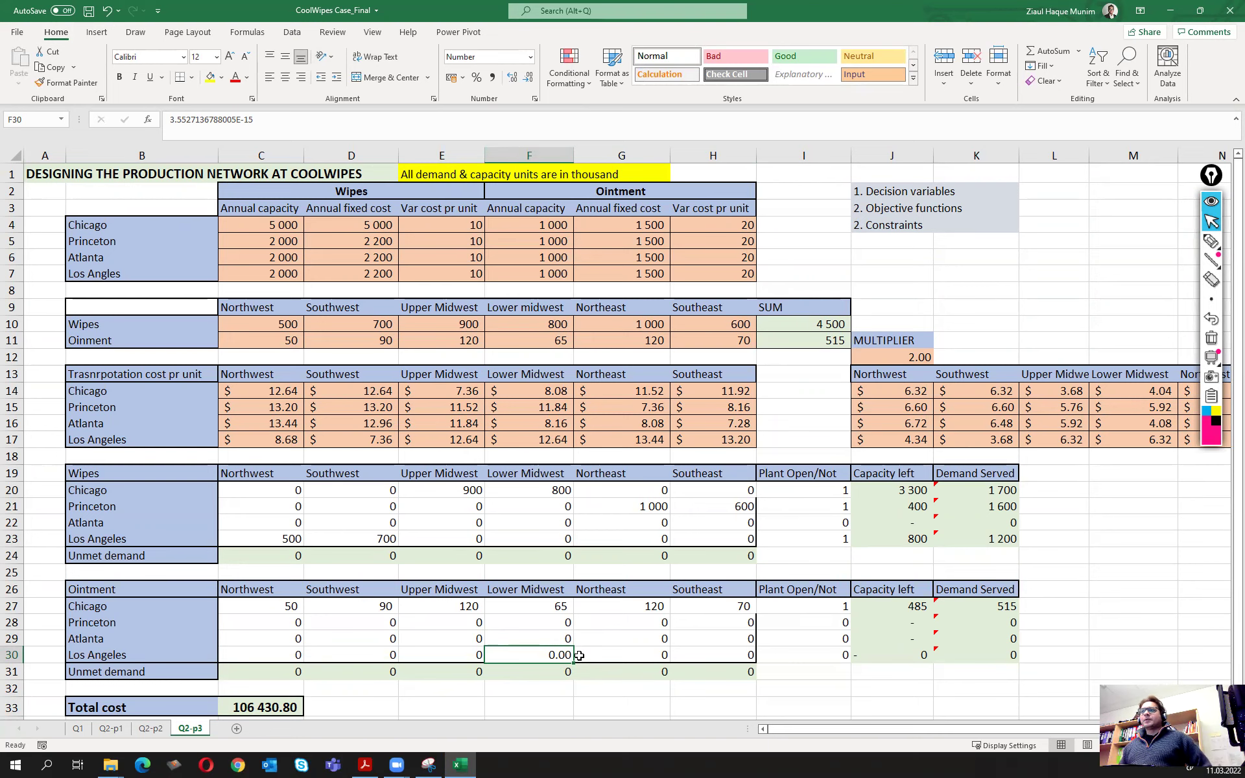
{"action": "left_click", "coordinate": [614, 657]}
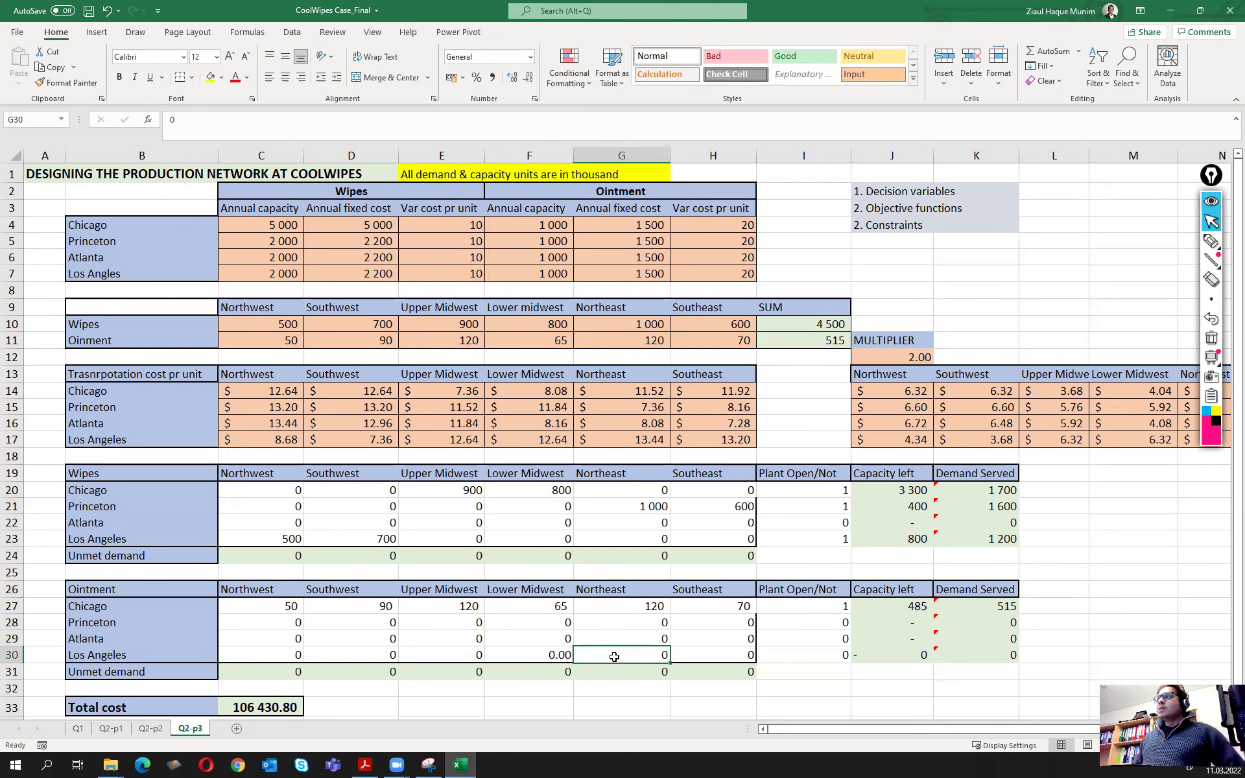
{"action": "left_click", "coordinate": [568, 657]}
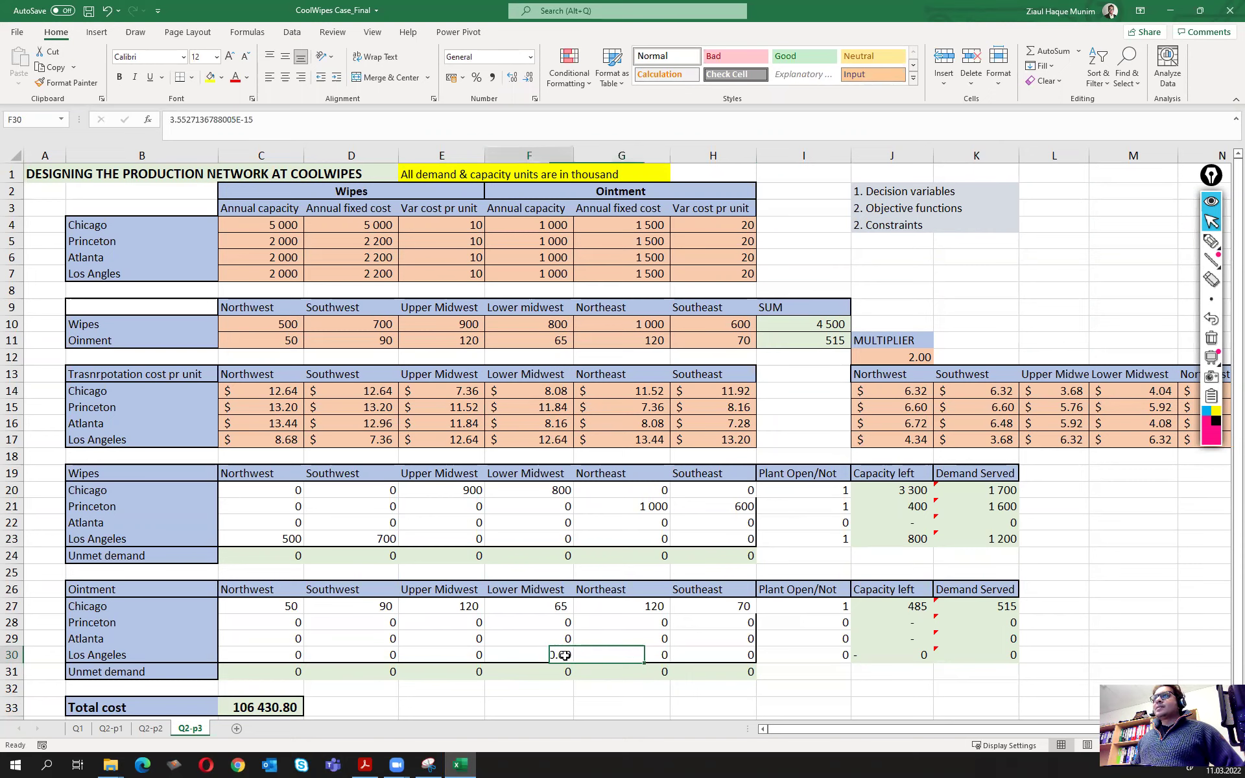
{"action": "left_click", "coordinate": [528, 79]}
{"action": "left_click", "coordinate": [528, 79]}
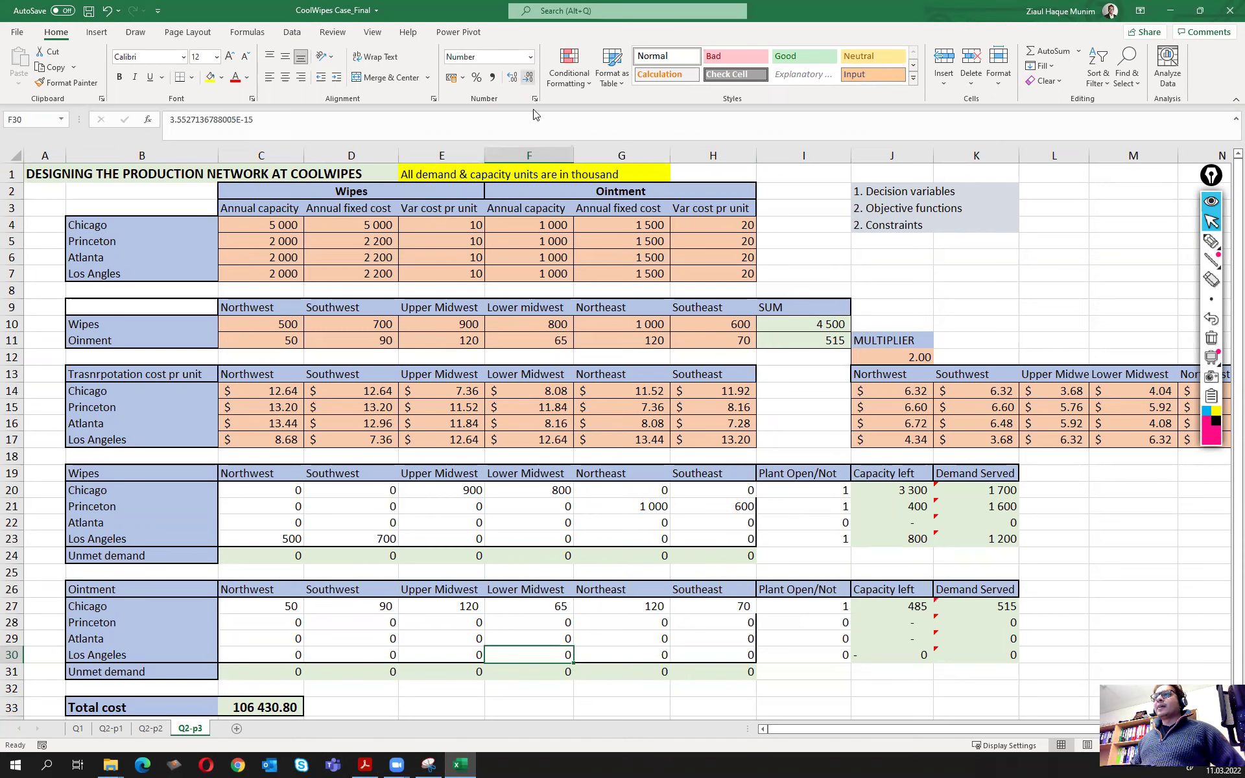
{"action": "left_click", "coordinate": [837, 675]}
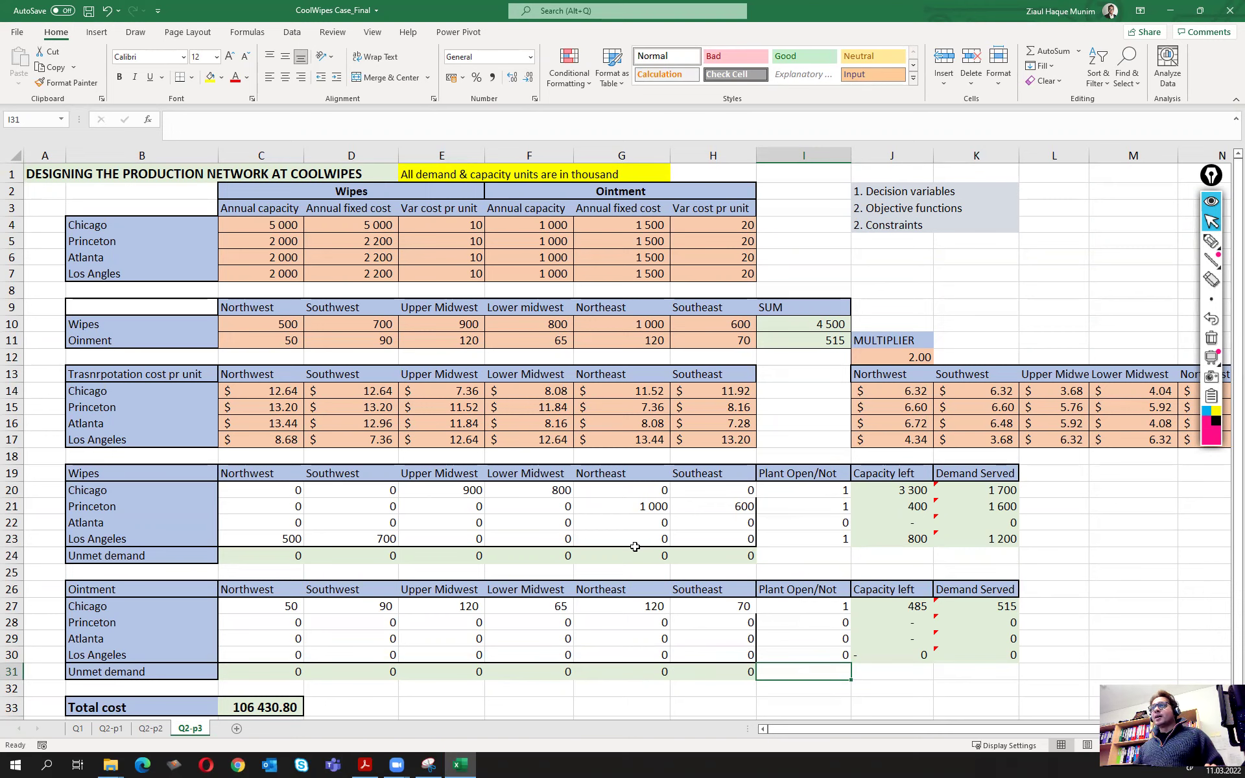
{"action": "key", "text": "ctrl+s"}
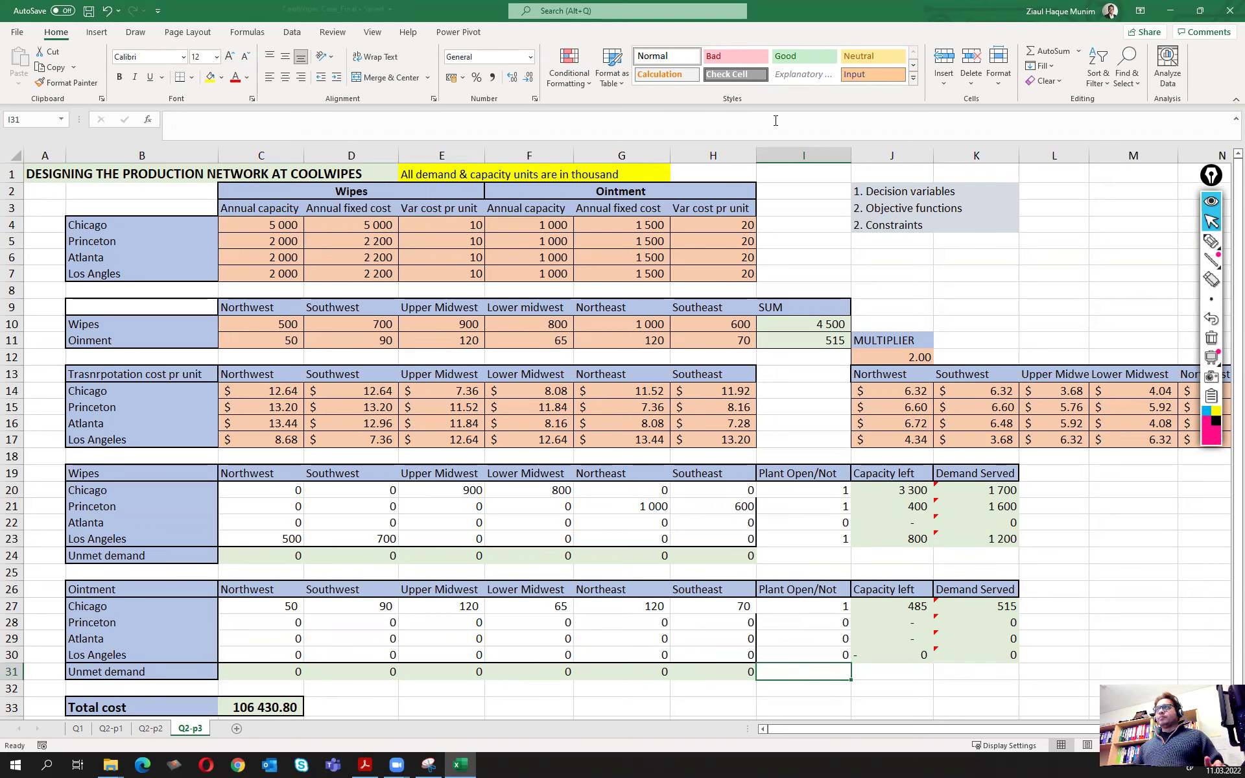